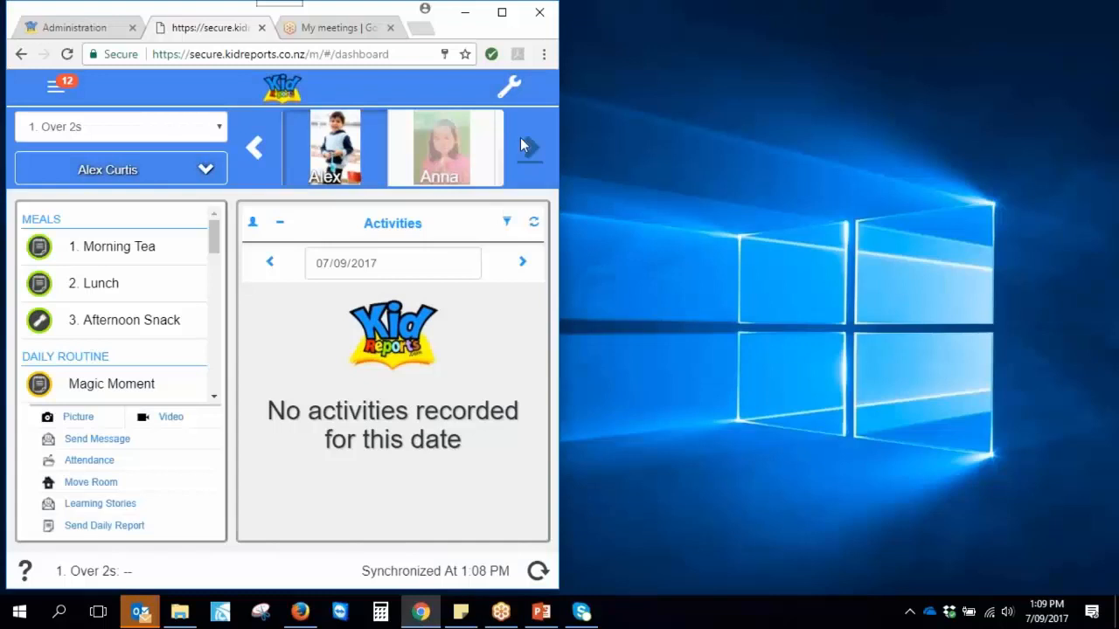
Narrow the browser window and open the 1. Over 2s Nappy Chart from the side menu
left_click_drag(559, 111, 505, 108)
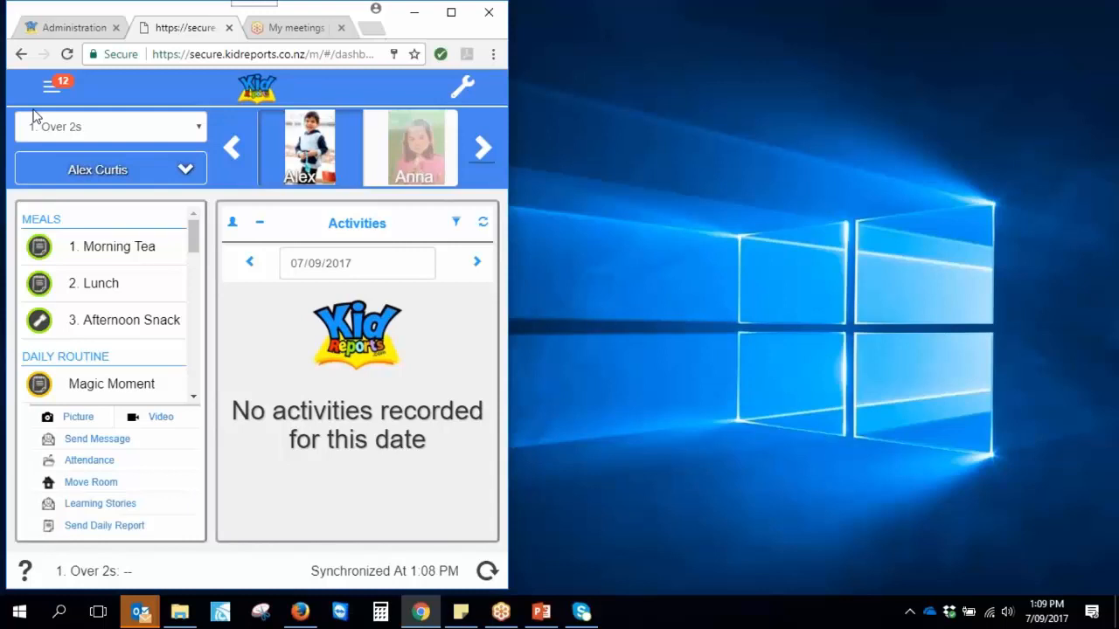
left_click(50, 87)
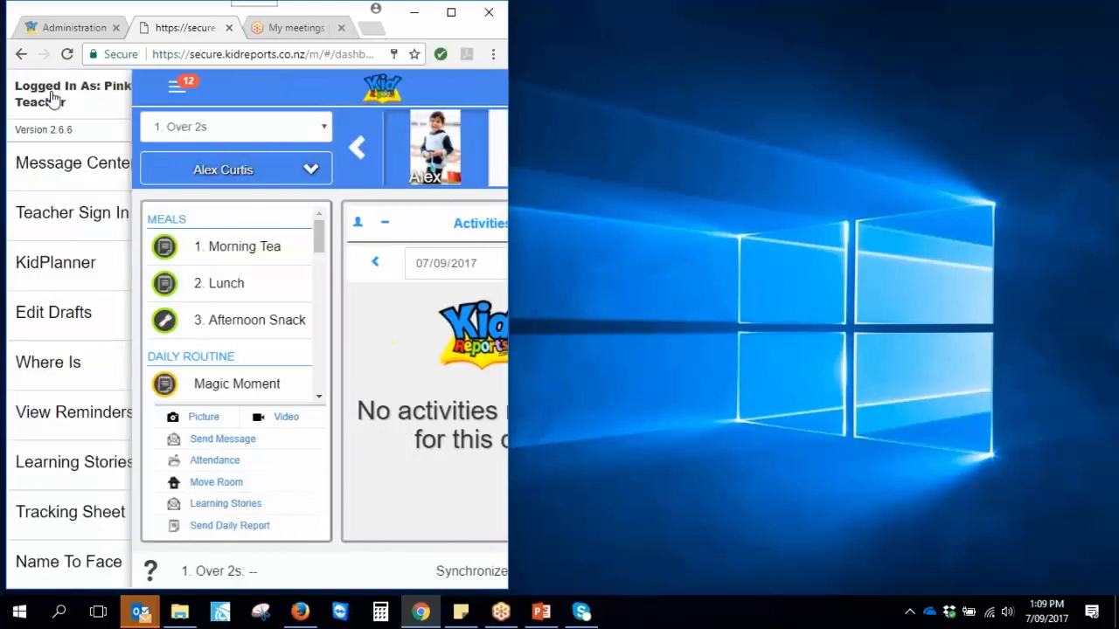
left_click(268, 87)
left_click(51, 88)
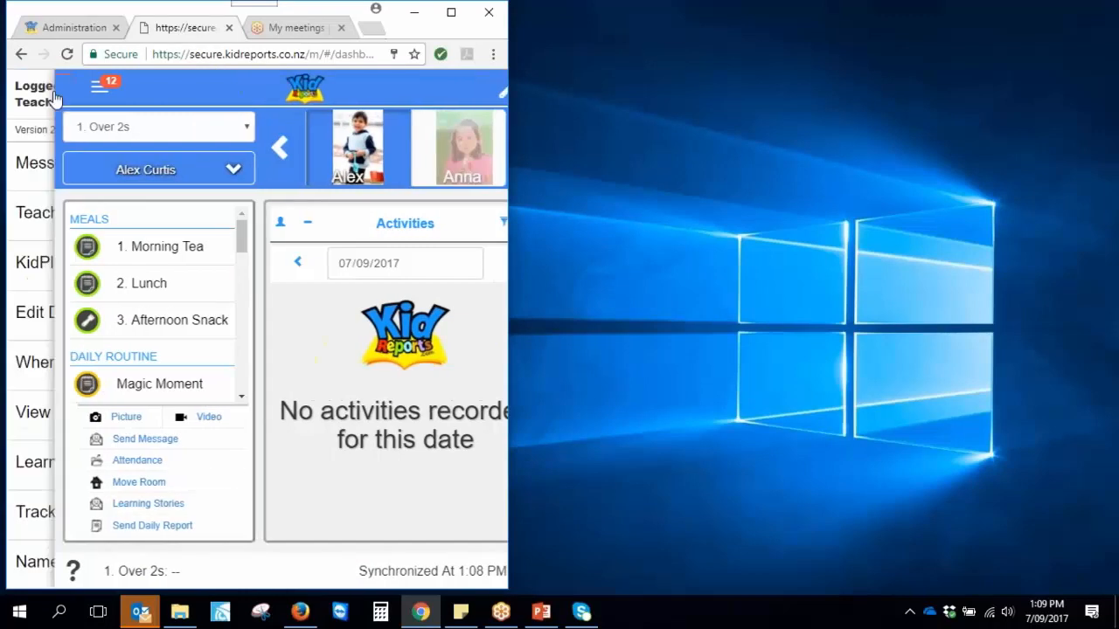
left_click_drag(202, 184, 184, 346)
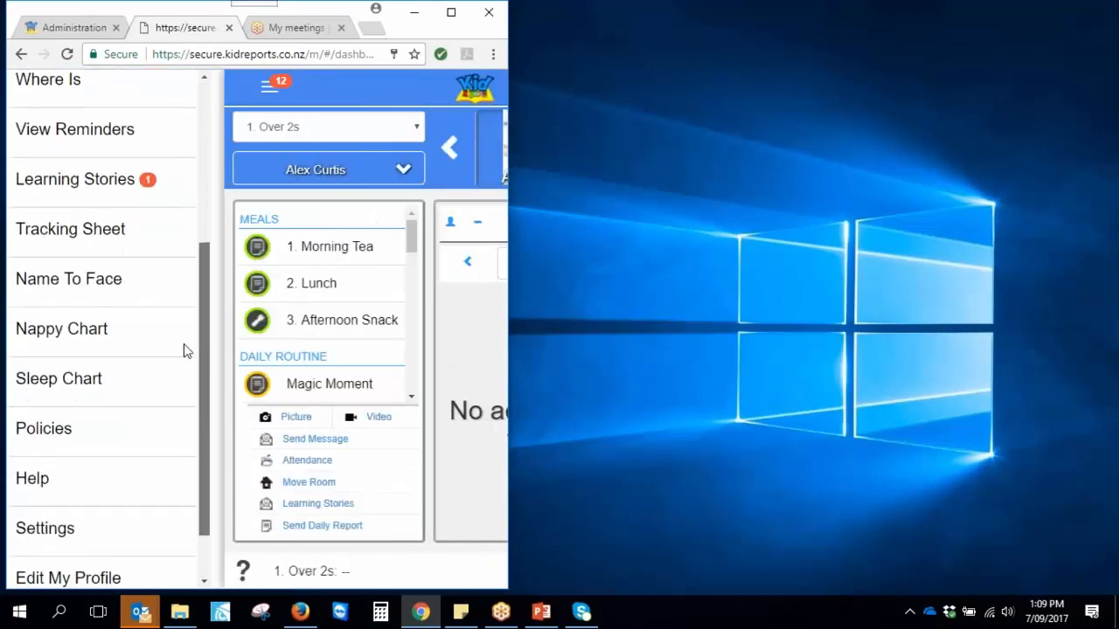
left_click(59, 338)
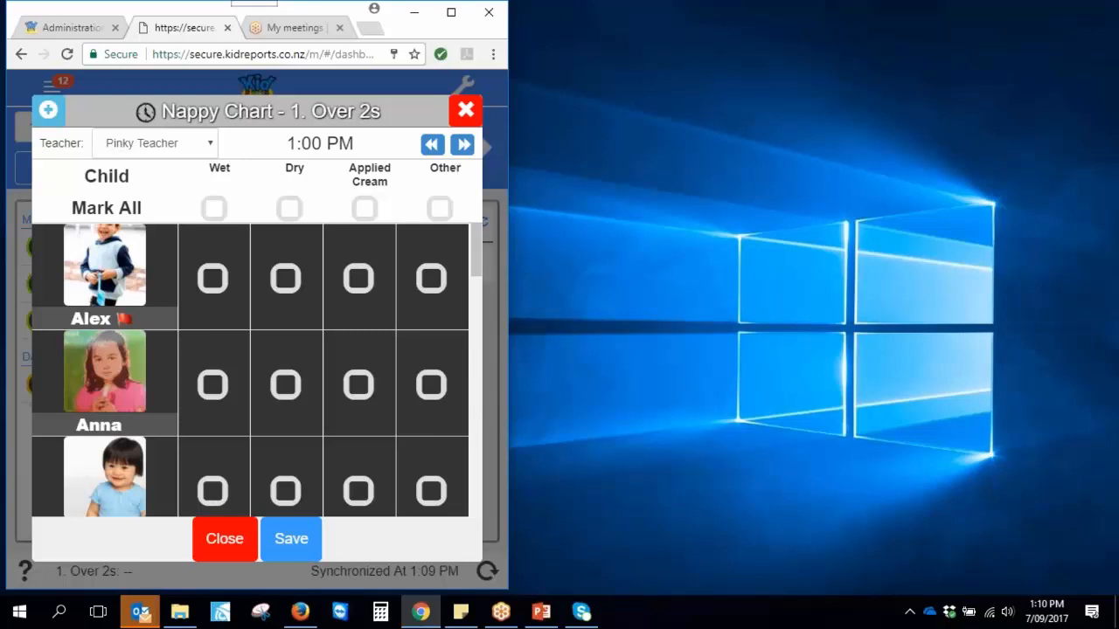
Nudge the Nappy Chart time forward and back, close it unchanged, and open the Sleep Chart
left_click(462, 147)
left_click(463, 147)
left_click(431, 148)
left_click(466, 110)
left_click(52, 87)
left_click(69, 385)
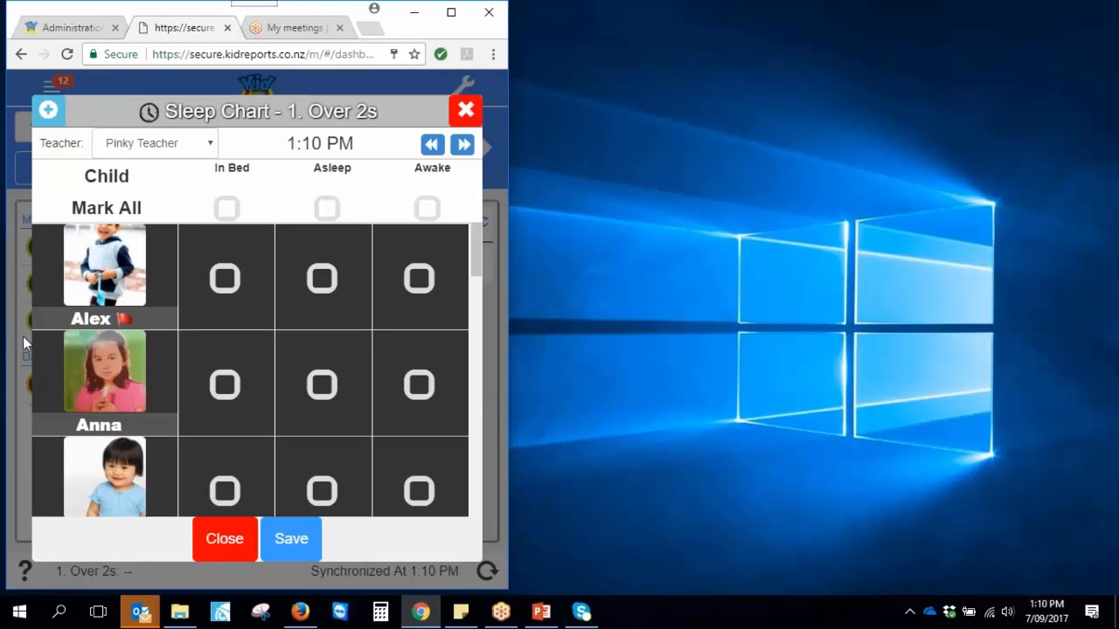
Tick In Bed for a child, then close the Sleep Chart discarding the unsaved ticks
left_click(226, 315)
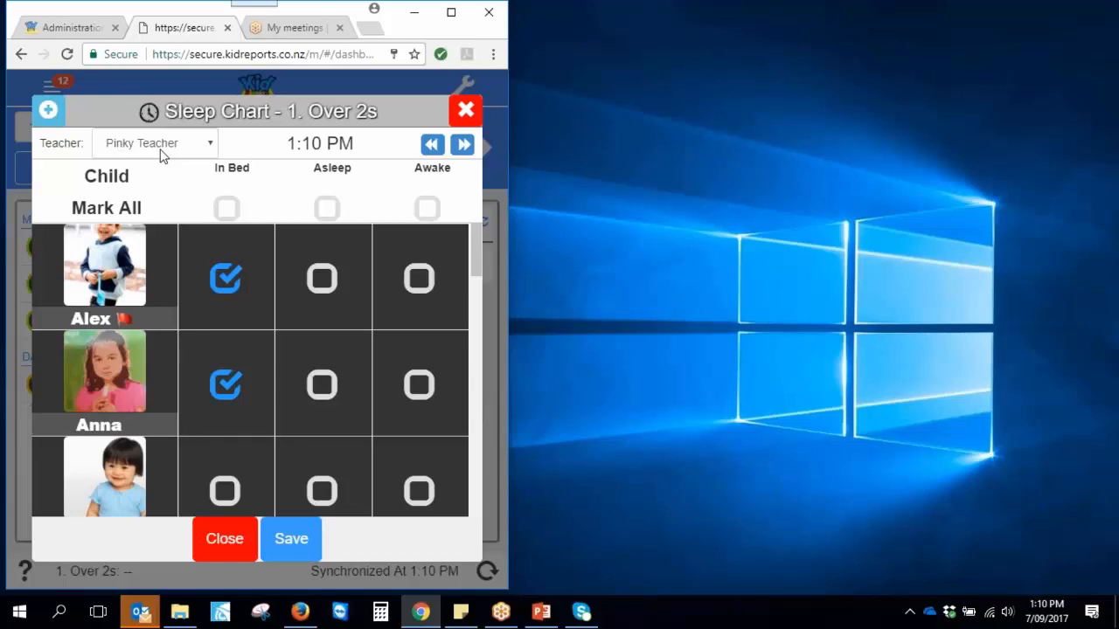
left_click(464, 116)
left_click(382, 291)
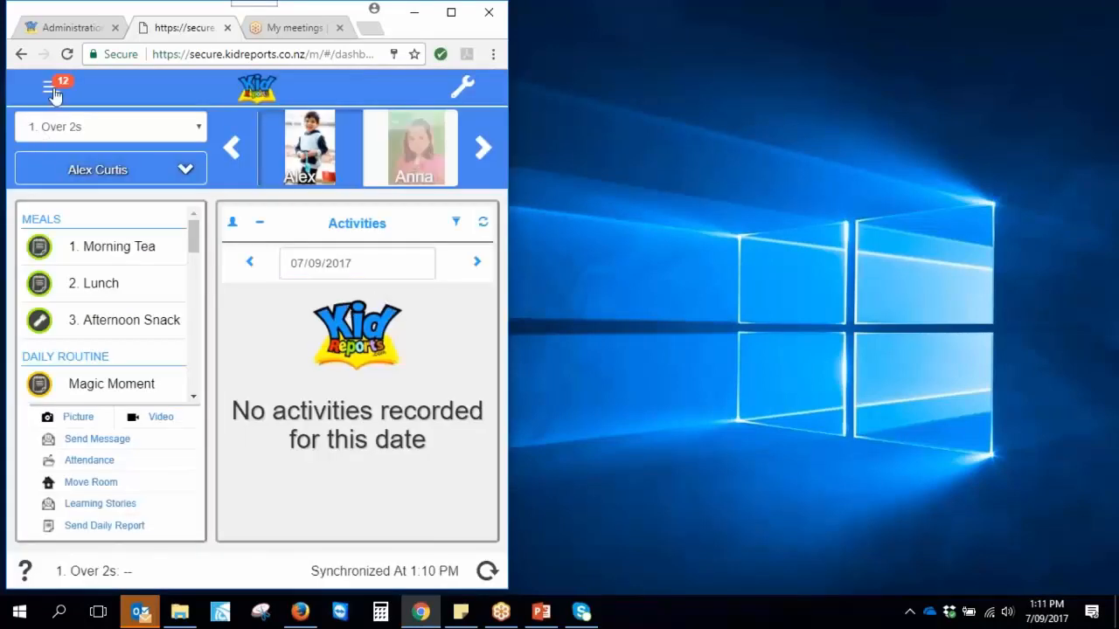
Switch the room to 2. Under 2s, then back to 1. Over 2s
left_click(54, 133)
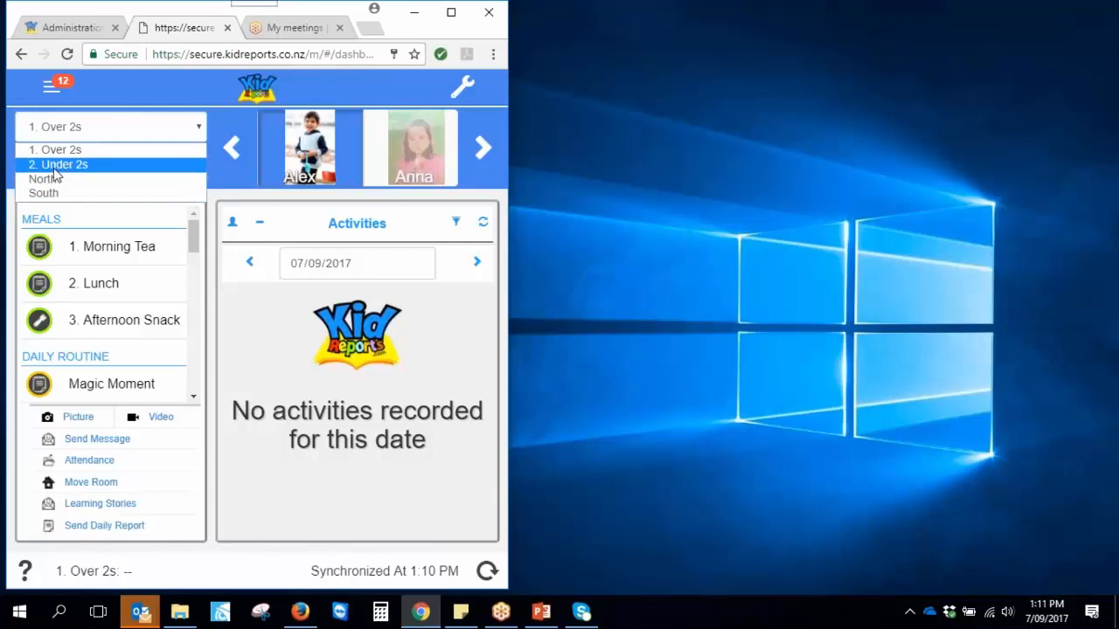
left_click(54, 170)
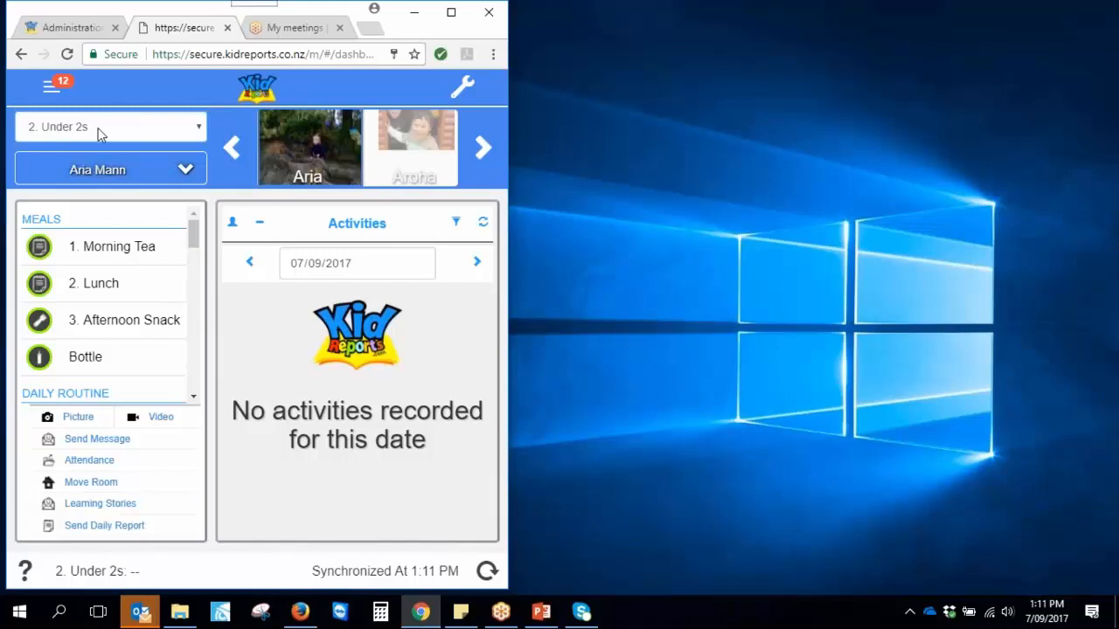
left_click(76, 130)
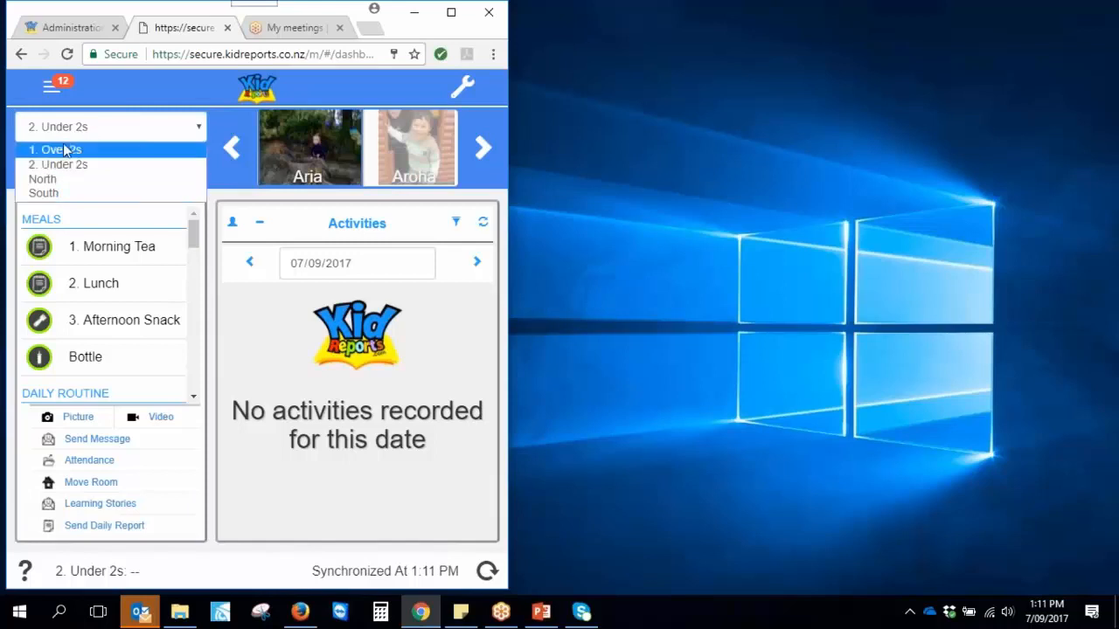
left_click(54, 151)
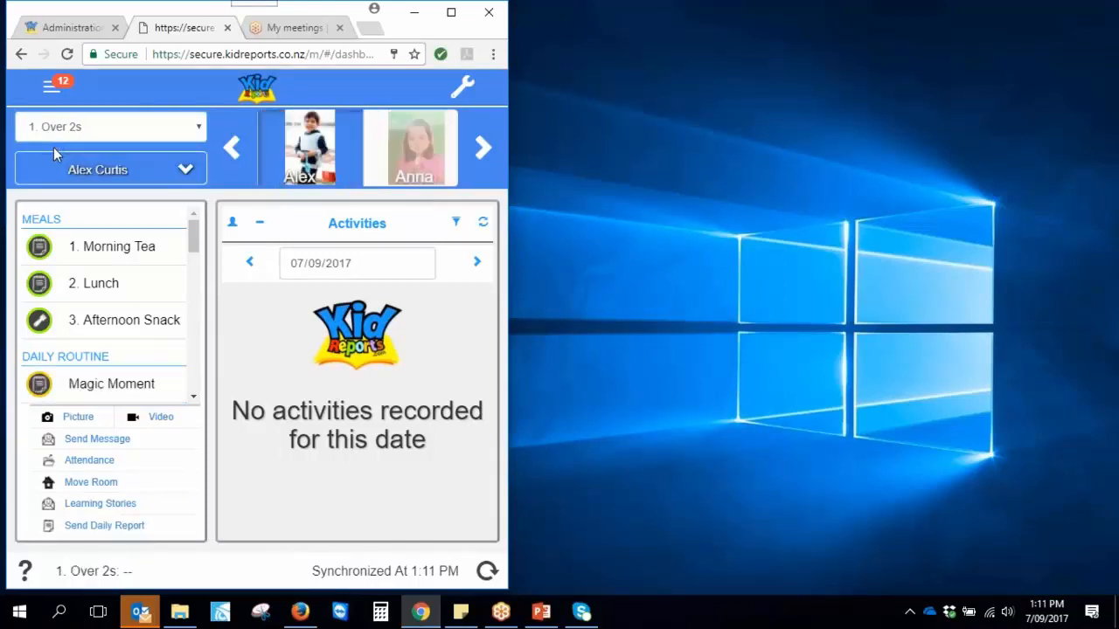
Advance the child carousel six times to the boy in sunglasses
left_click(480, 156)
left_click(479, 155)
left_click(479, 156)
left_click(479, 156)
left_click(479, 156)
left_click(479, 156)
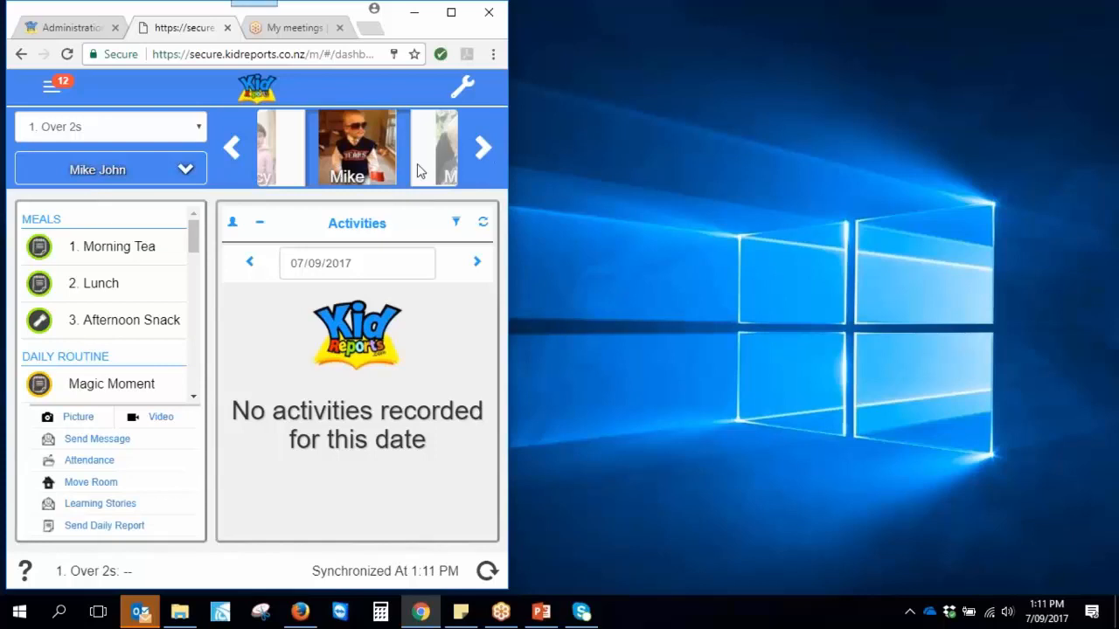
Step the child carousel back three times to the toddler in the blue top
left_click(231, 154)
left_click(231, 153)
left_click(231, 154)
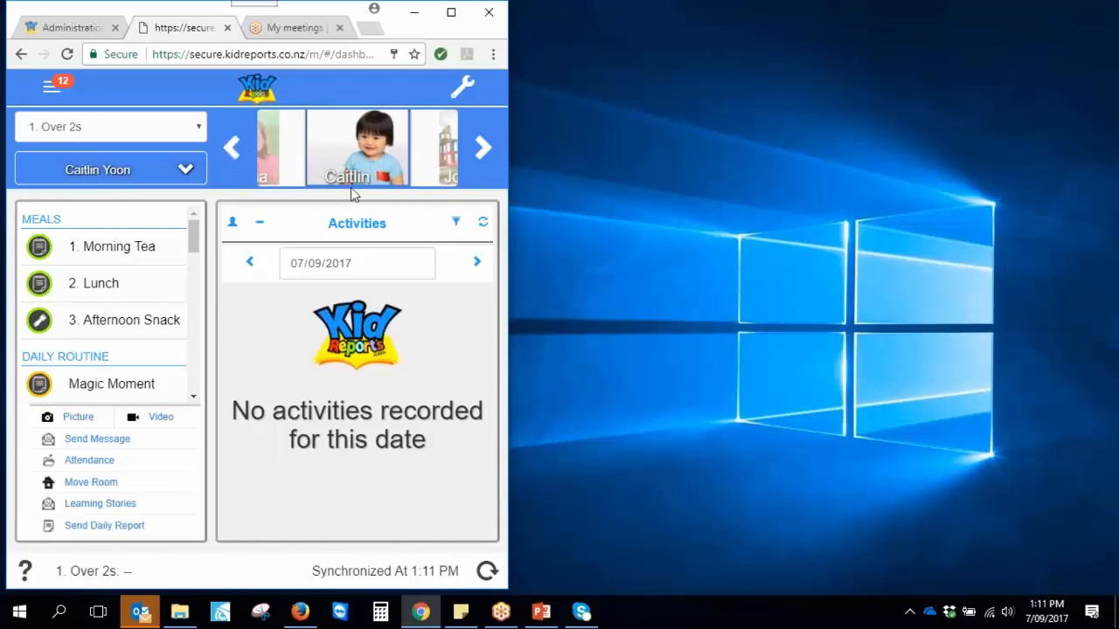
Review her profile notes, emergency contact and family, then close the profile
left_click(358, 149)
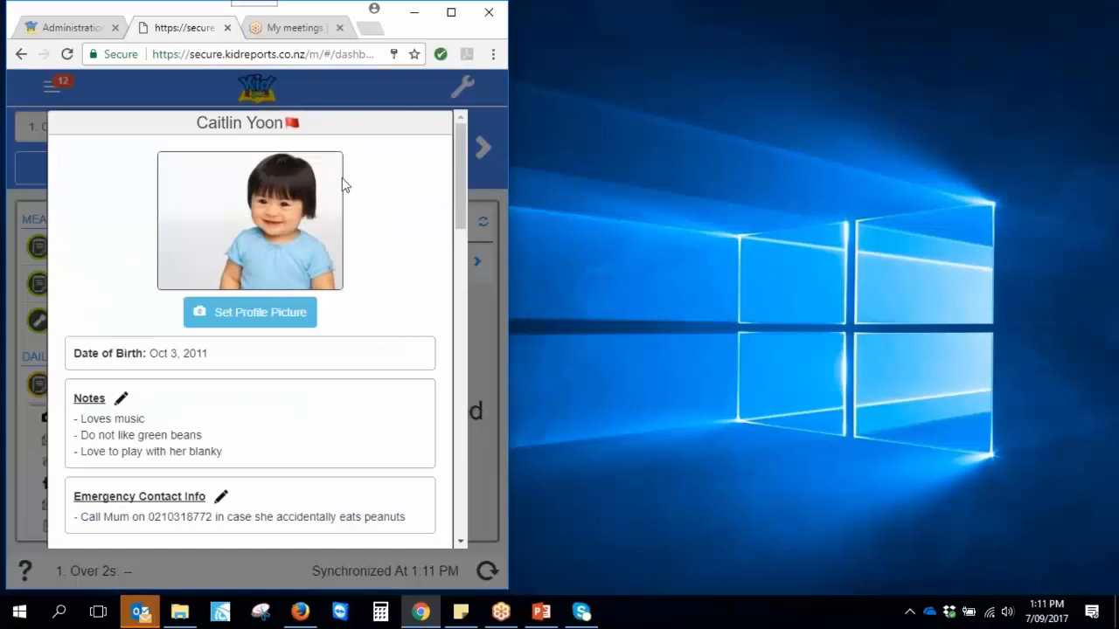
left_click_drag(461, 188, 464, 245)
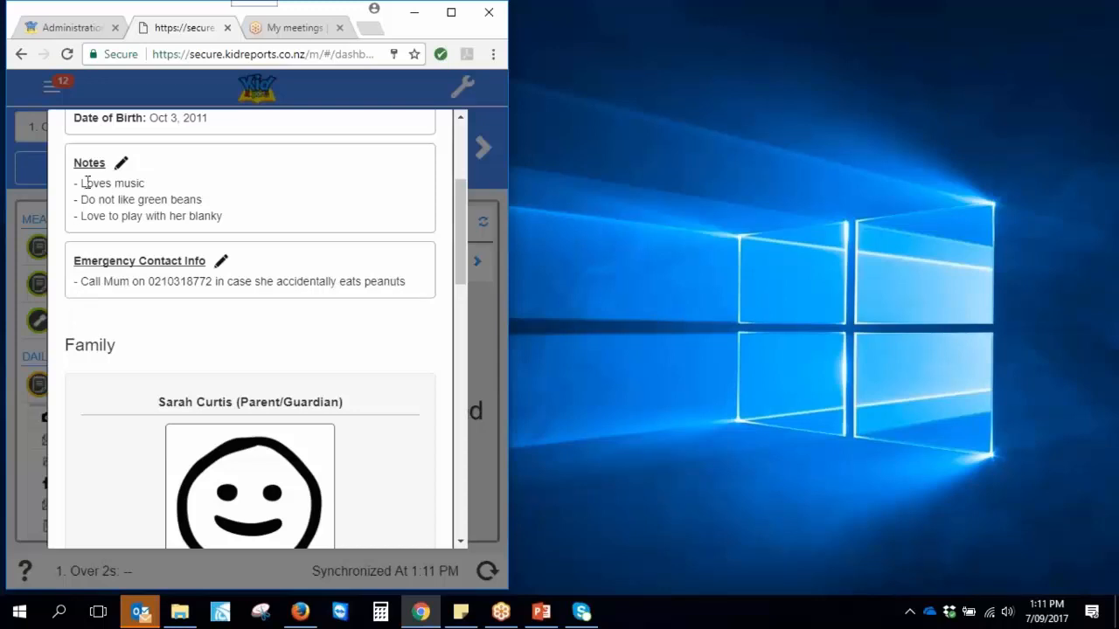
left_click_drag(85, 183, 229, 216)
left_click(278, 210)
left_click_drag(460, 216, 482, 505)
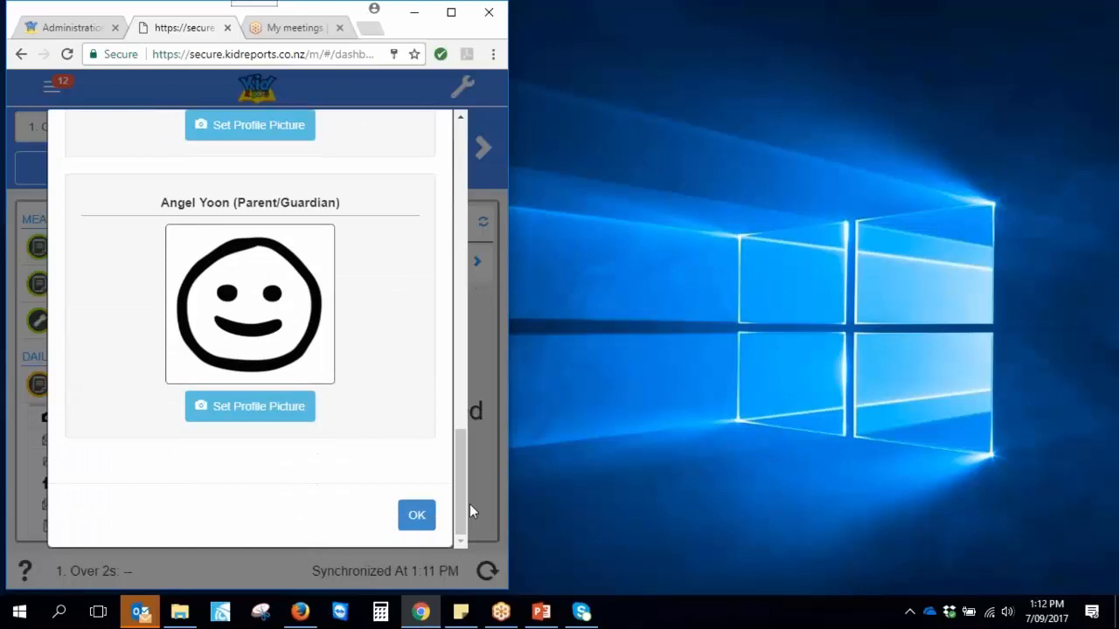
left_click(422, 517)
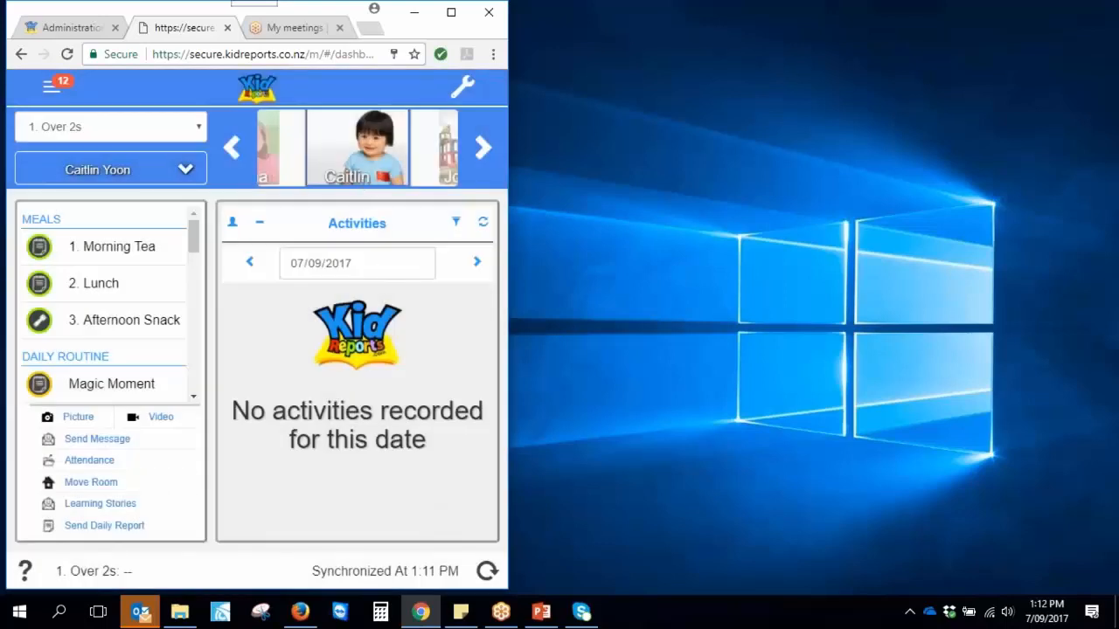
left_click(231, 149)
left_click(232, 149)
mouse_move(196, 238)
left_mouse_down()
mouse_move(202, 371)
mouse_move(197, 224)
left_mouse_up()
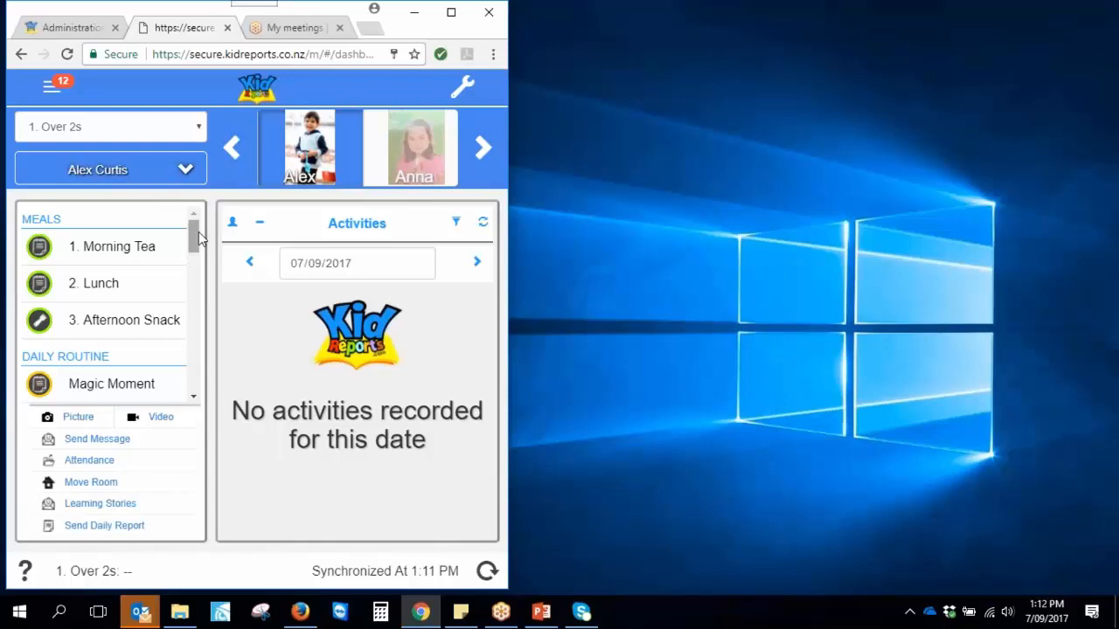
left_click_drag(197, 245, 203, 271)
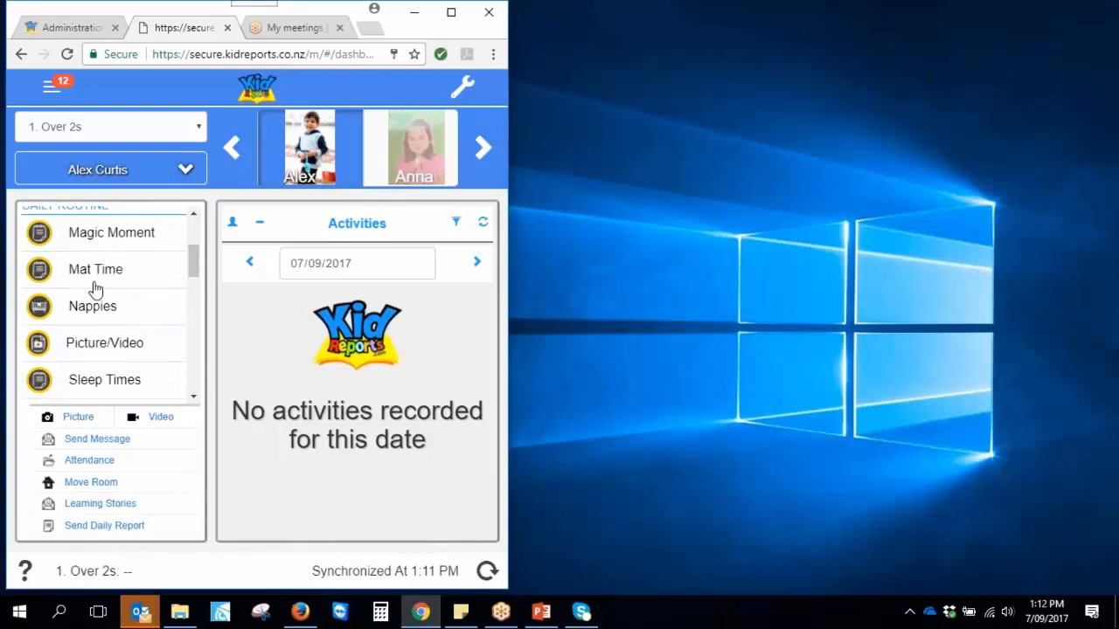
scroll(196, 278, "down", 1)
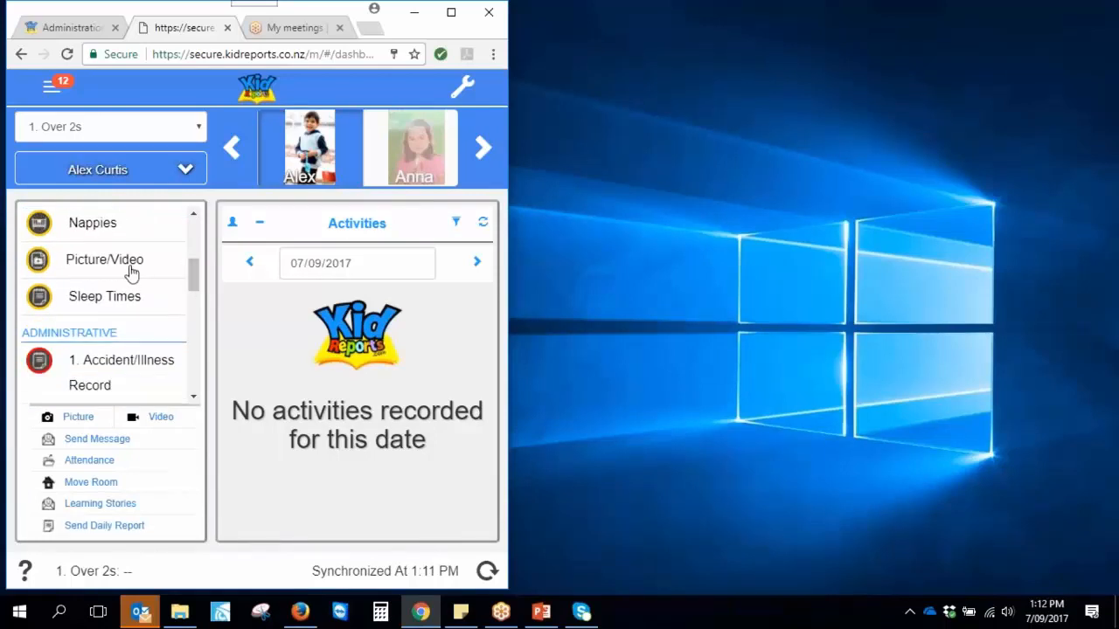
left_click_drag(192, 276, 192, 296)
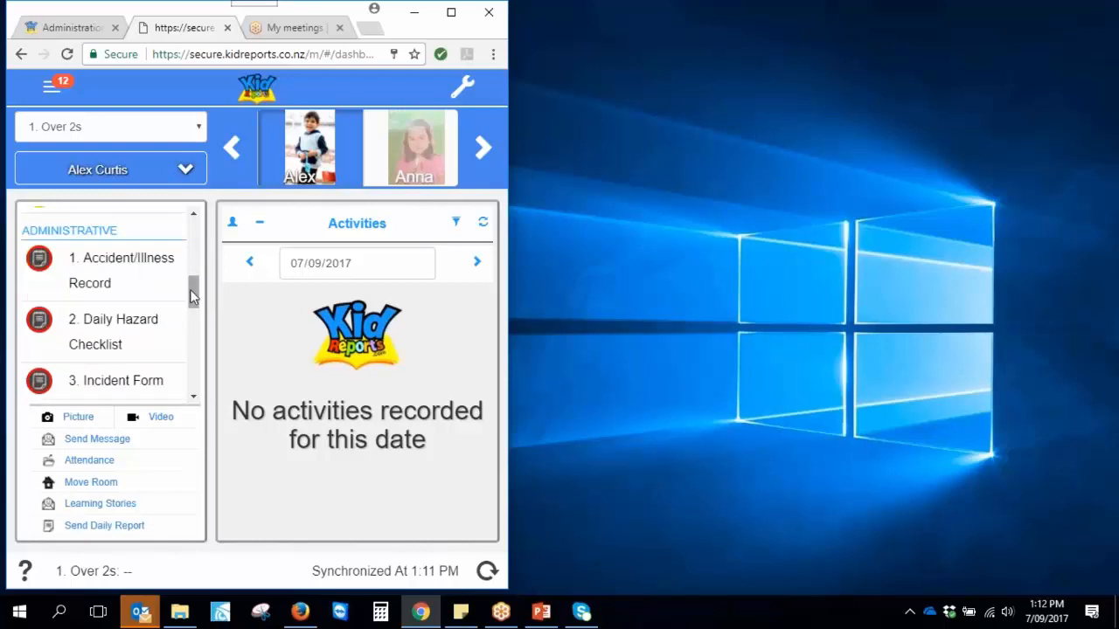
left_click_drag(193, 295, 194, 334)
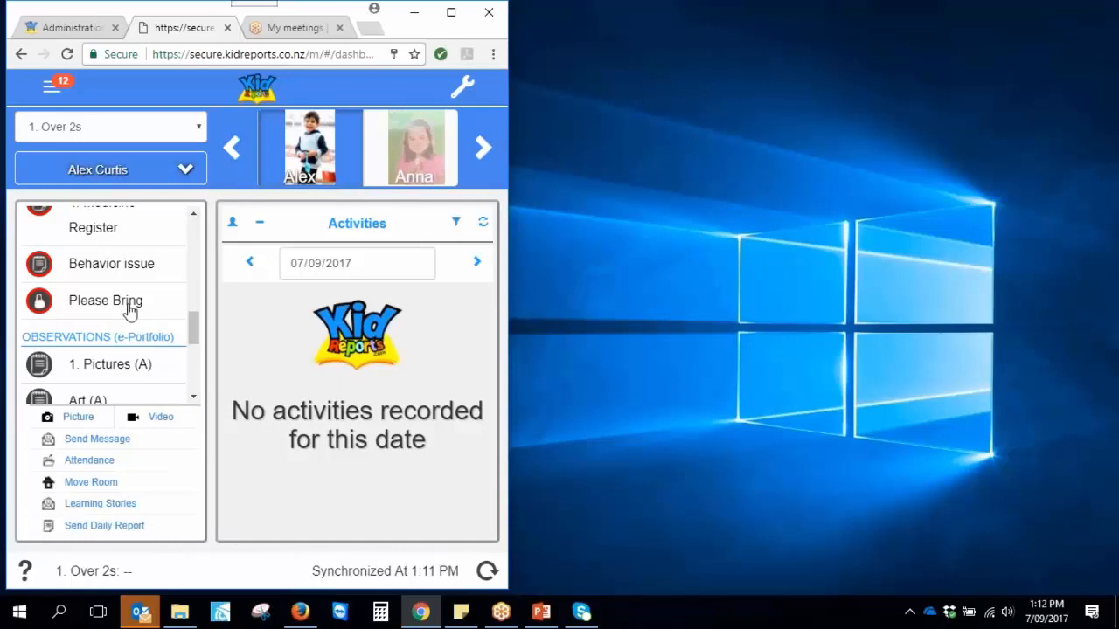
left_click_drag(192, 328, 198, 230)
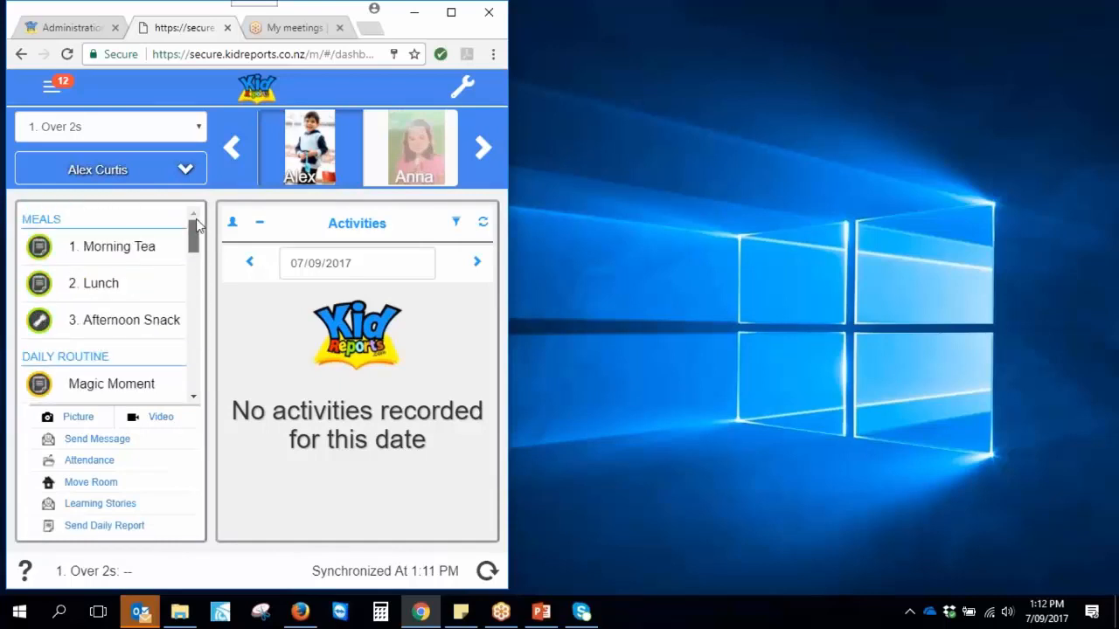
left_click_drag(198, 229, 210, 329)
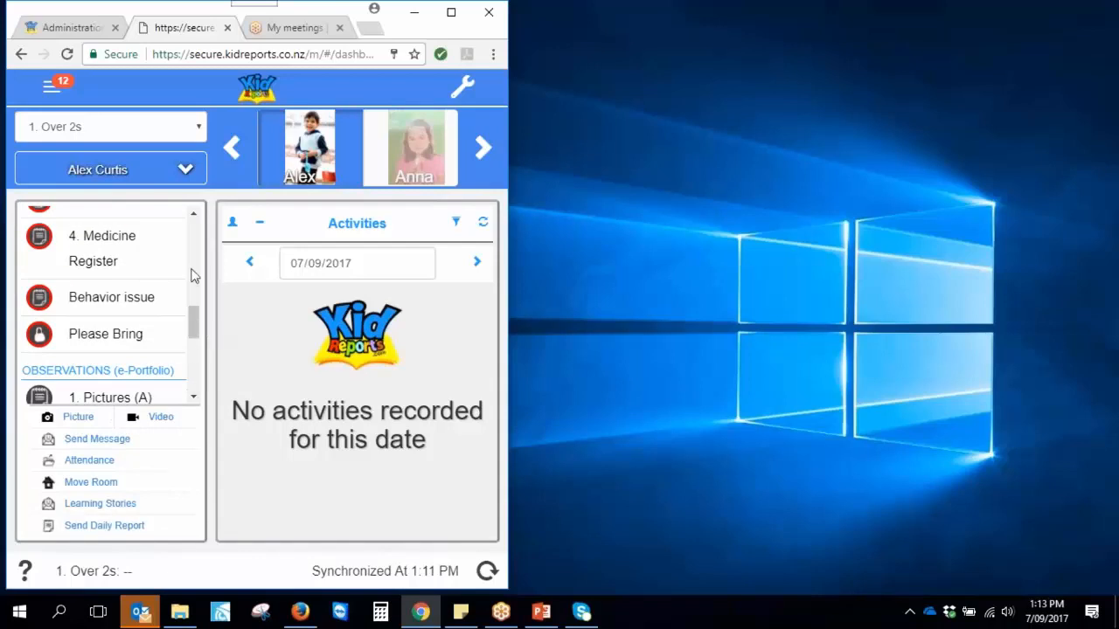
left_click(419, 144)
left_click(437, 145)
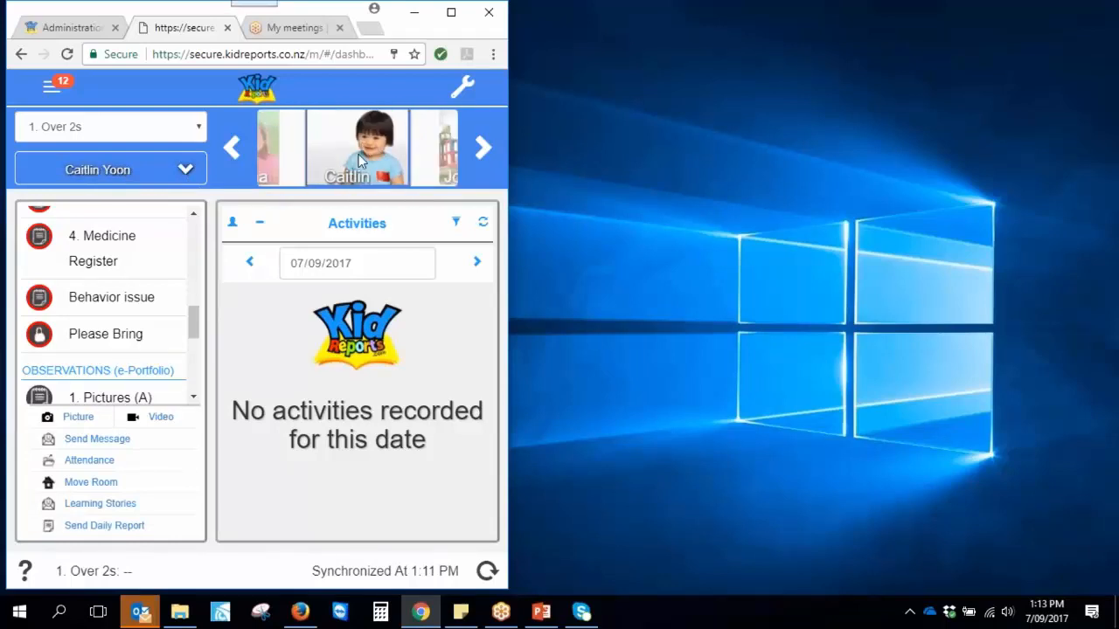
Save a Please Bring request for Sunscreen, noting to pack it in the child's bag
left_click(119, 343)
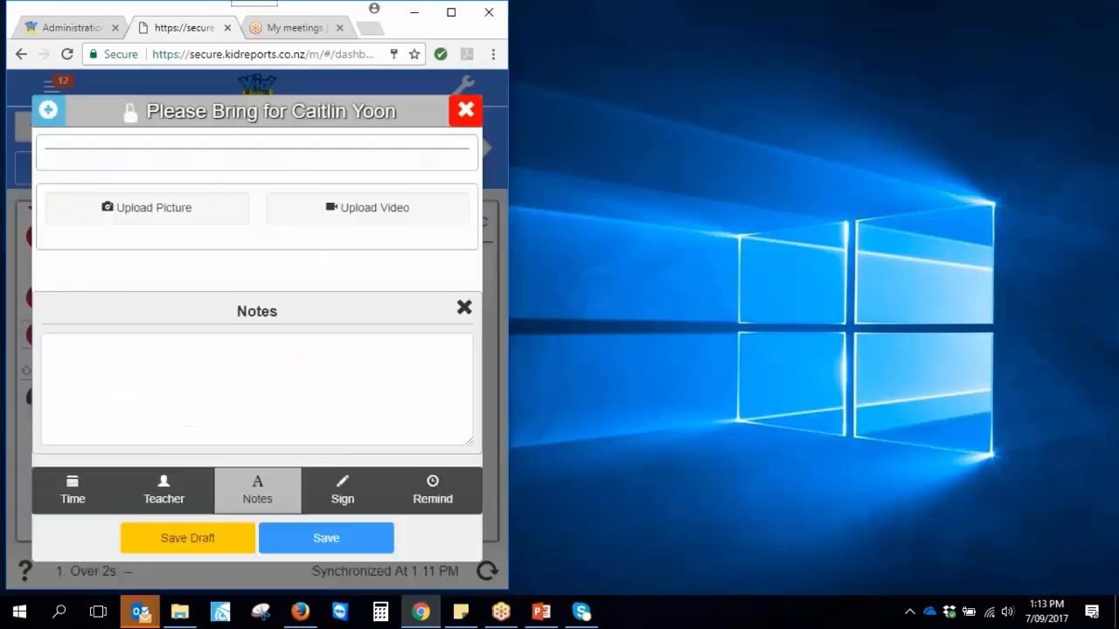
left_click(67, 241)
left_click(80, 348)
type("Please pack it in the bag for Caitlin!")
left_click(358, 540)
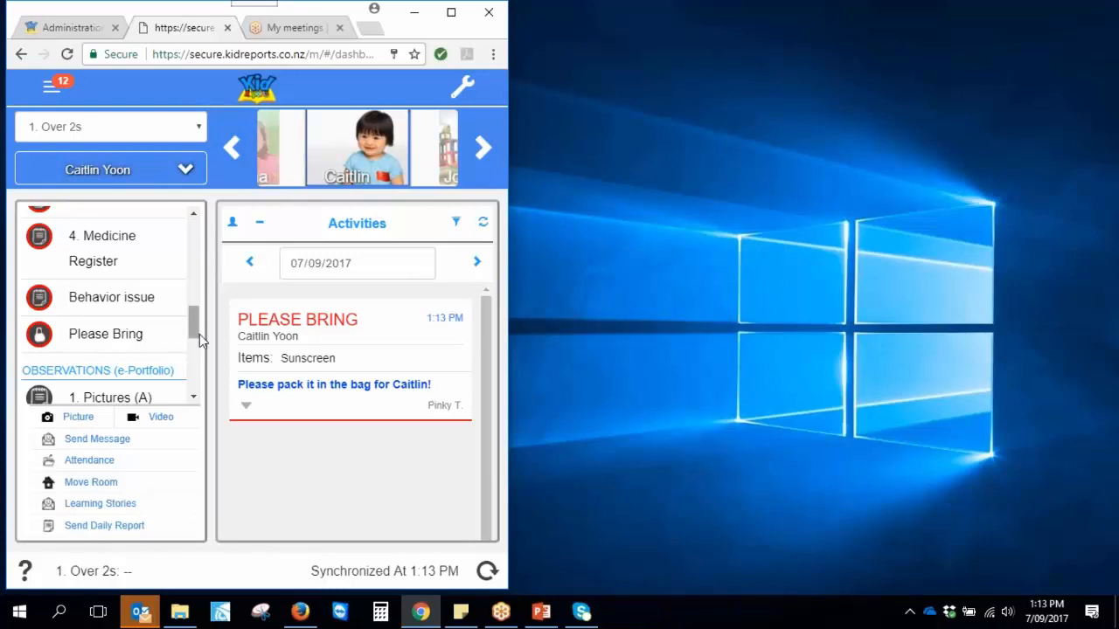
Move on to the next child and open a new 3. Incident Form for them
scroll(196, 327, "down", 1)
left_click_drag(196, 327, 195, 352)
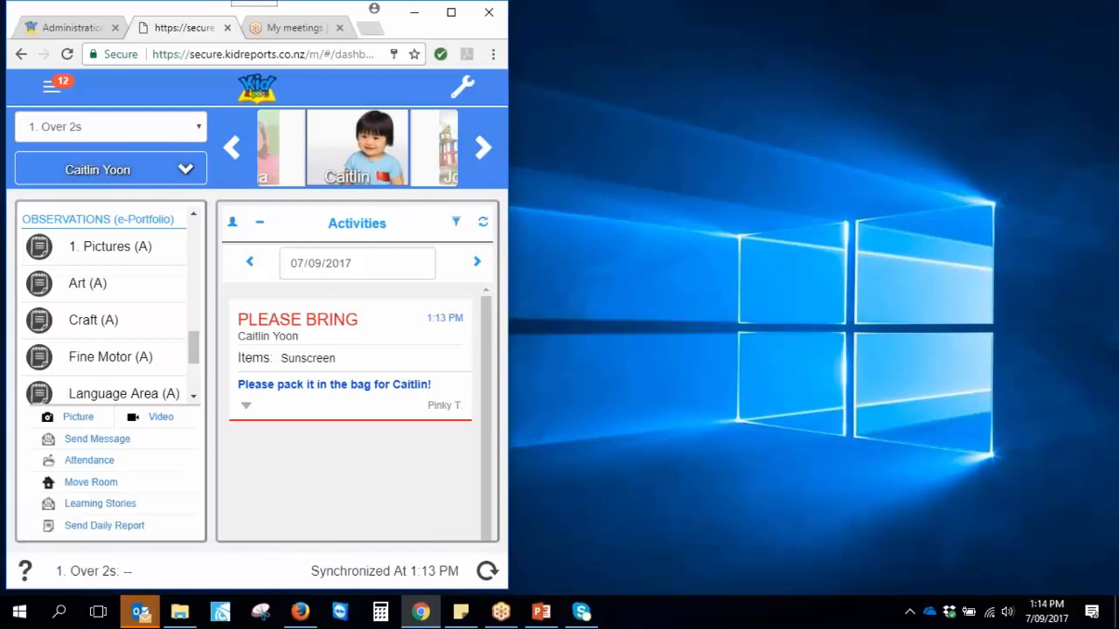
mouse_move(194, 348)
left_mouse_down()
mouse_move(196, 383)
mouse_move(192, 350)
left_mouse_up()
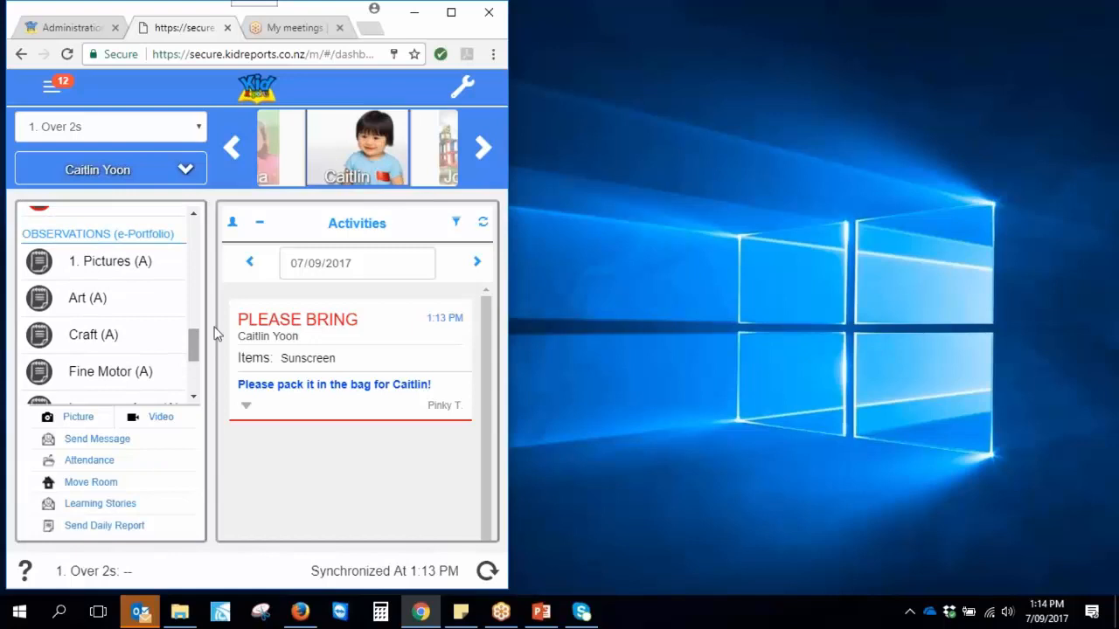
left_click(479, 161)
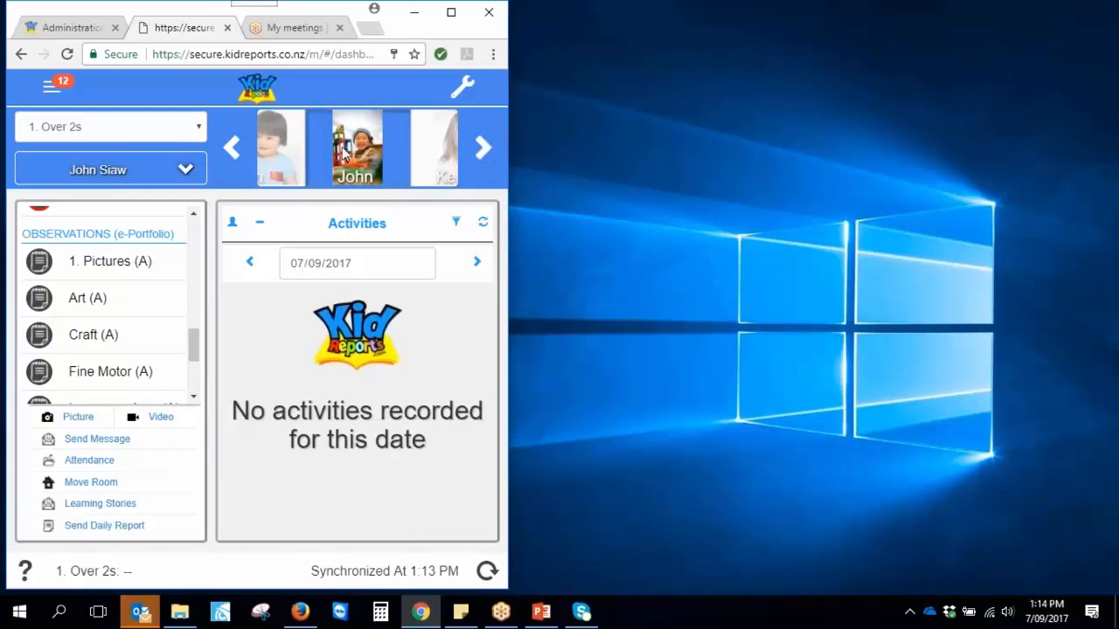
scroll(204, 339, "up", 3)
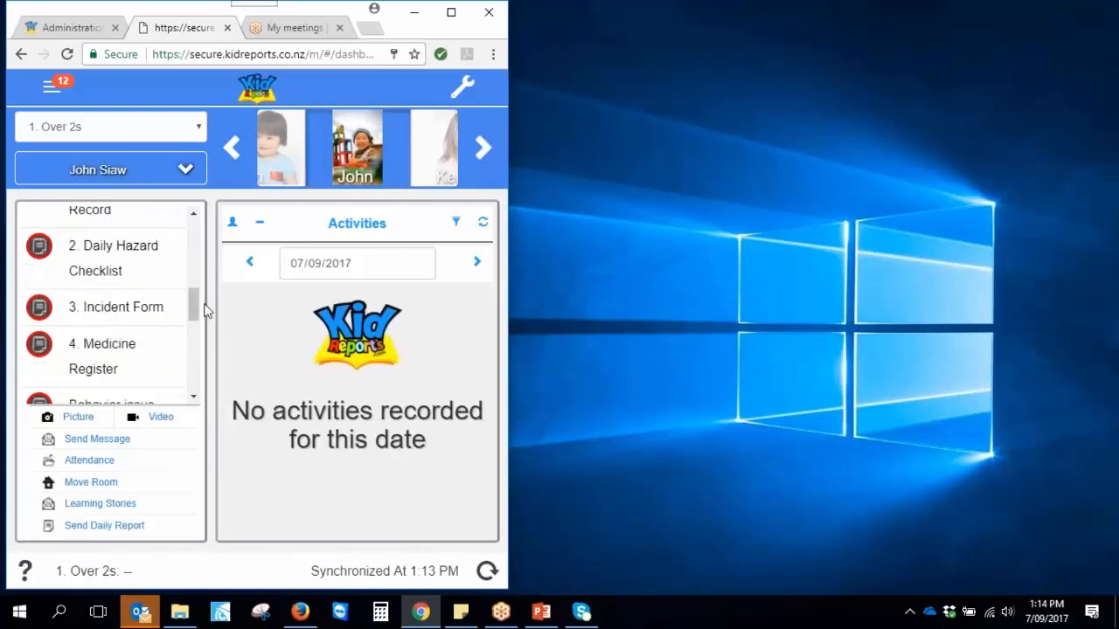
left_click(113, 313)
Mark the person involved as a Child and the location as Playground
left_click(67, 198)
left_click(463, 308)
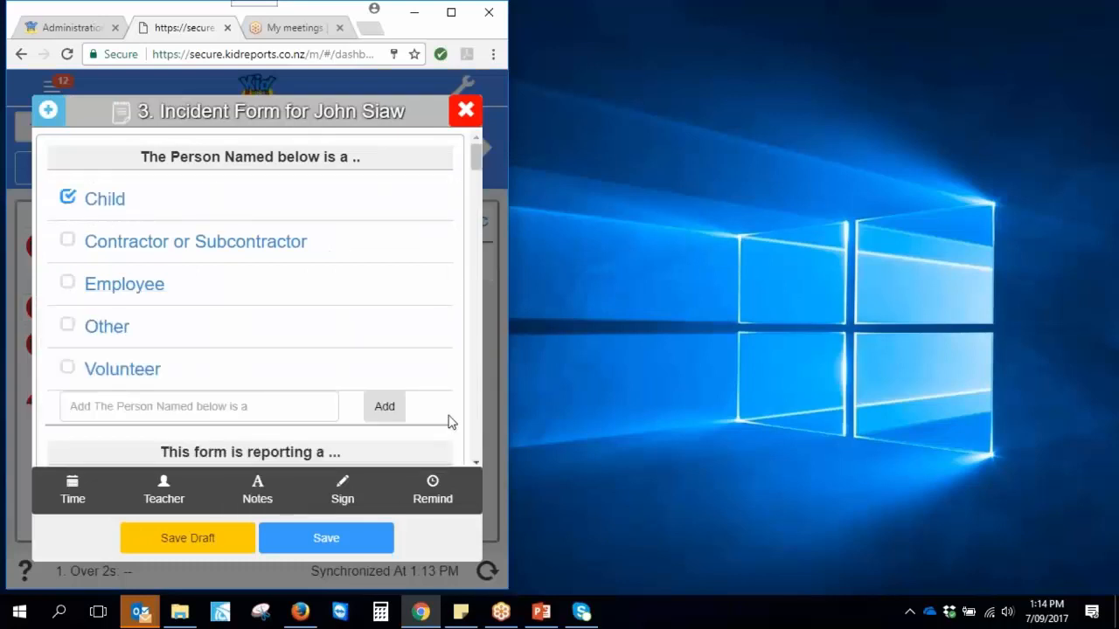
scroll(474, 464, "down", 4)
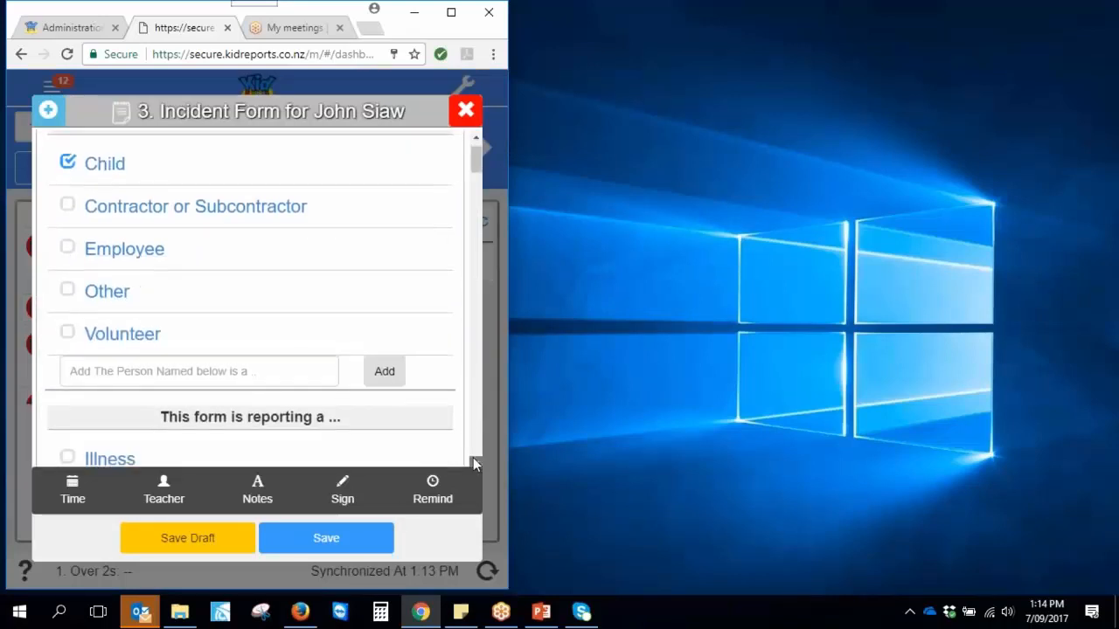
scroll(475, 463, "down", 2)
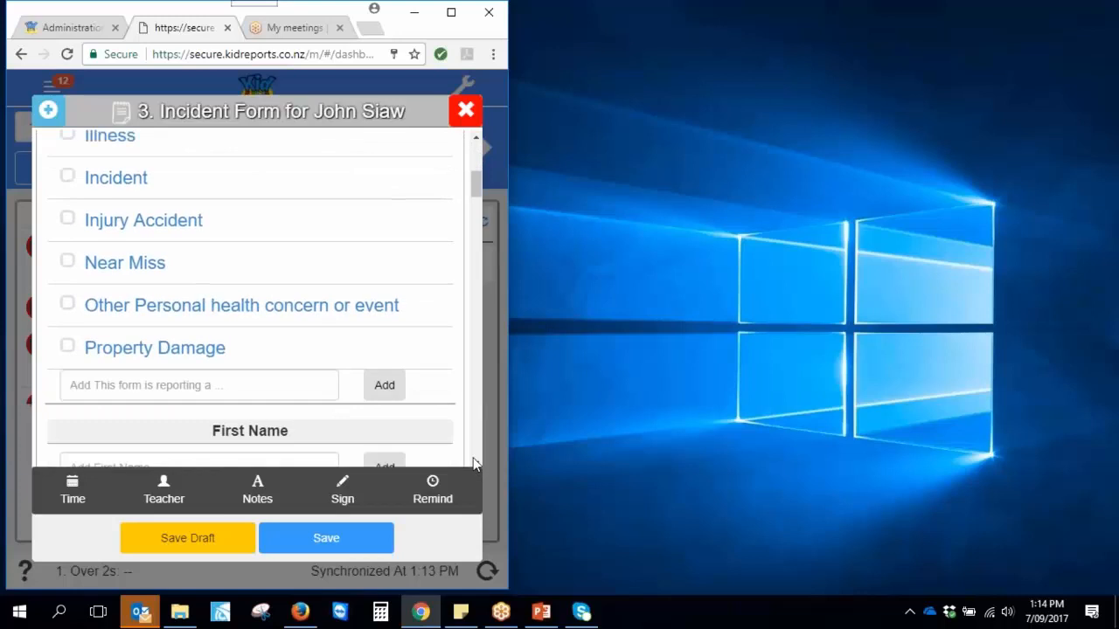
scroll(473, 459, "down", 1)
scroll(473, 459, "down", 1)
scroll(473, 463, "down", 8)
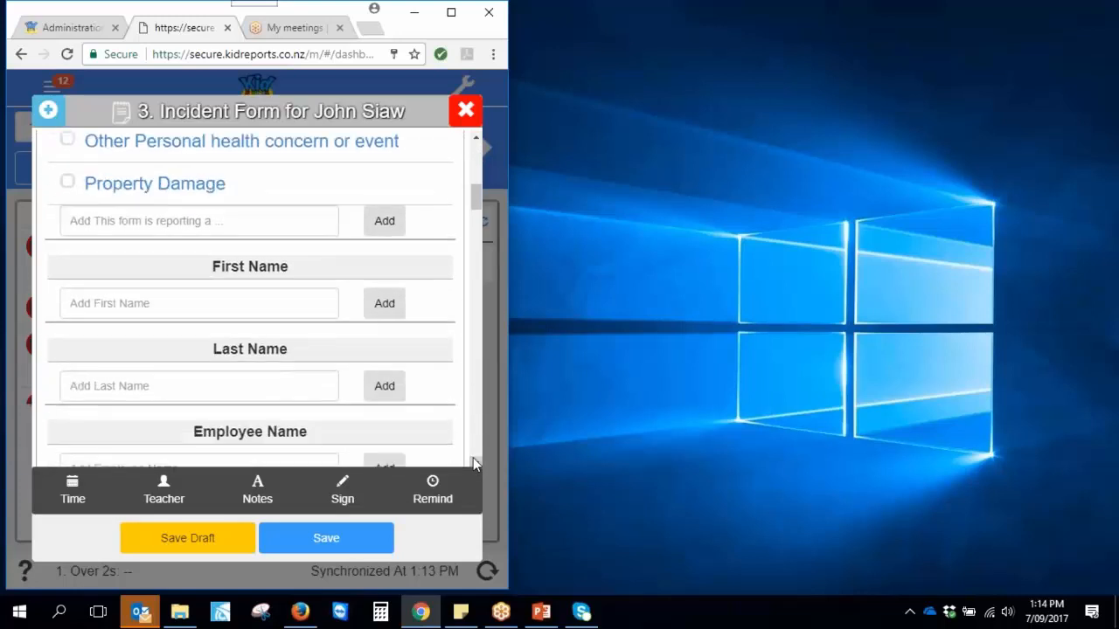
scroll(473, 464, "down", 2)
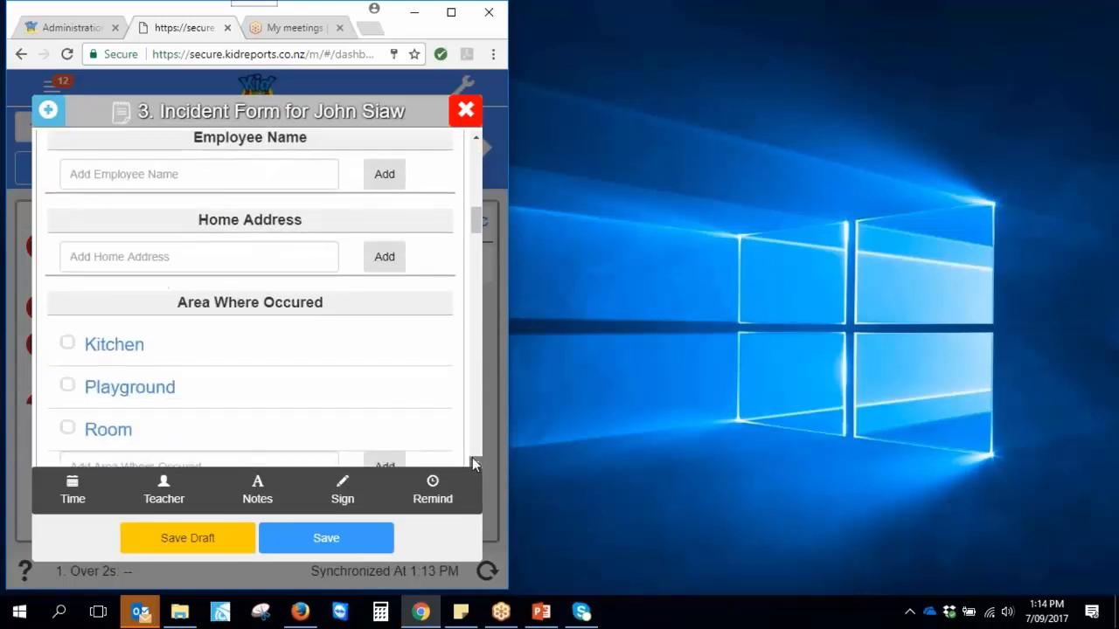
scroll(473, 464, "down", 1)
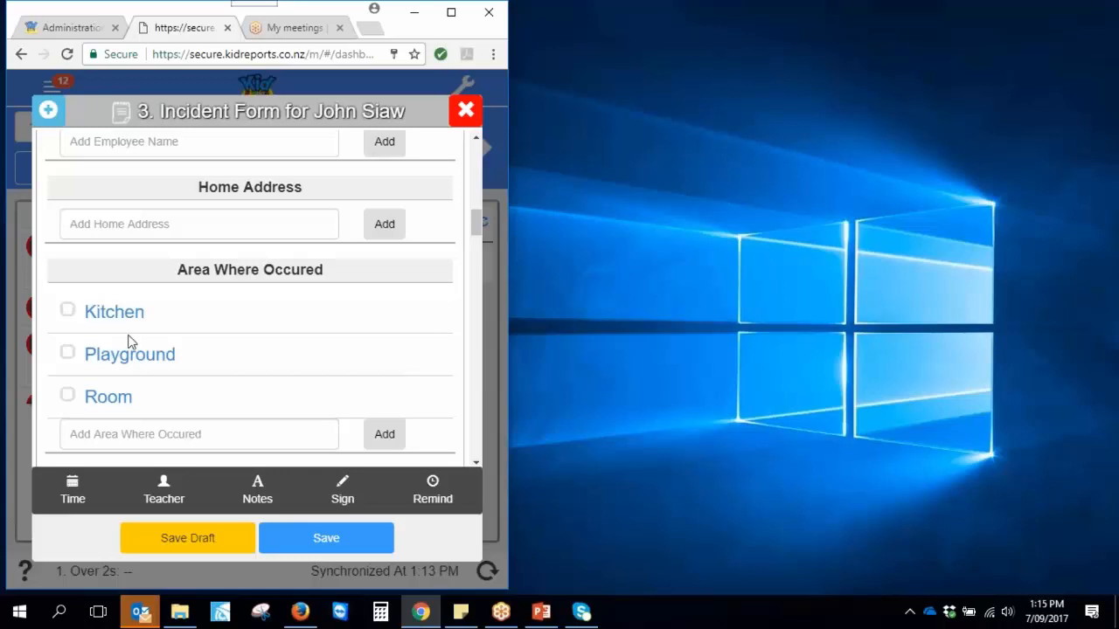
left_click(72, 357)
scroll(474, 462, "down", 3)
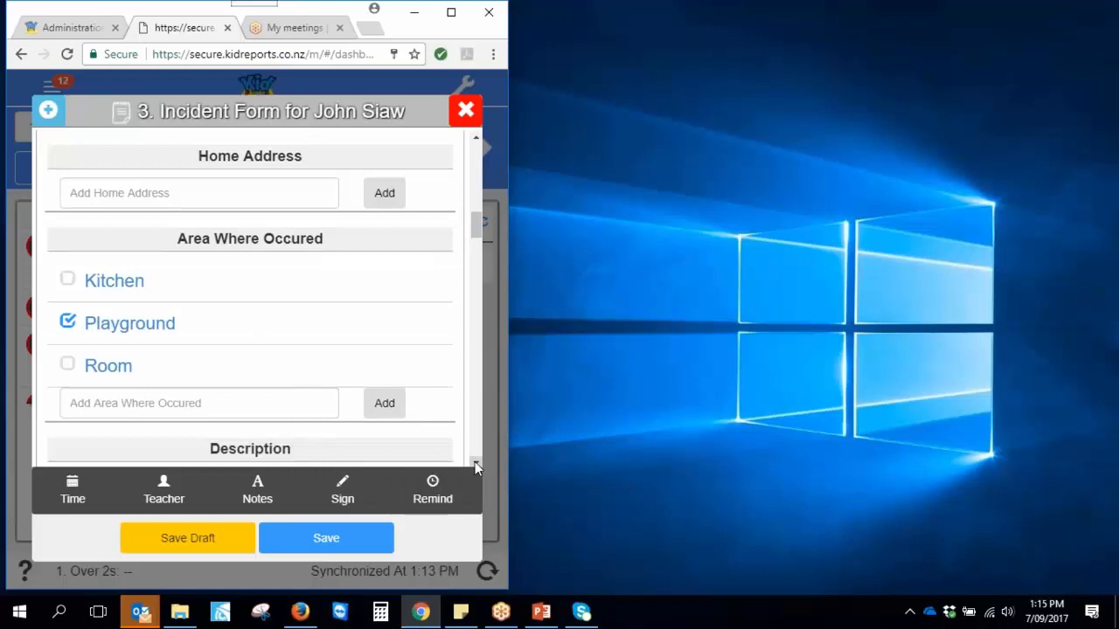
Add 'Fall' as the incident description
left_click(168, 225)
type("Fall")
left_click(386, 223)
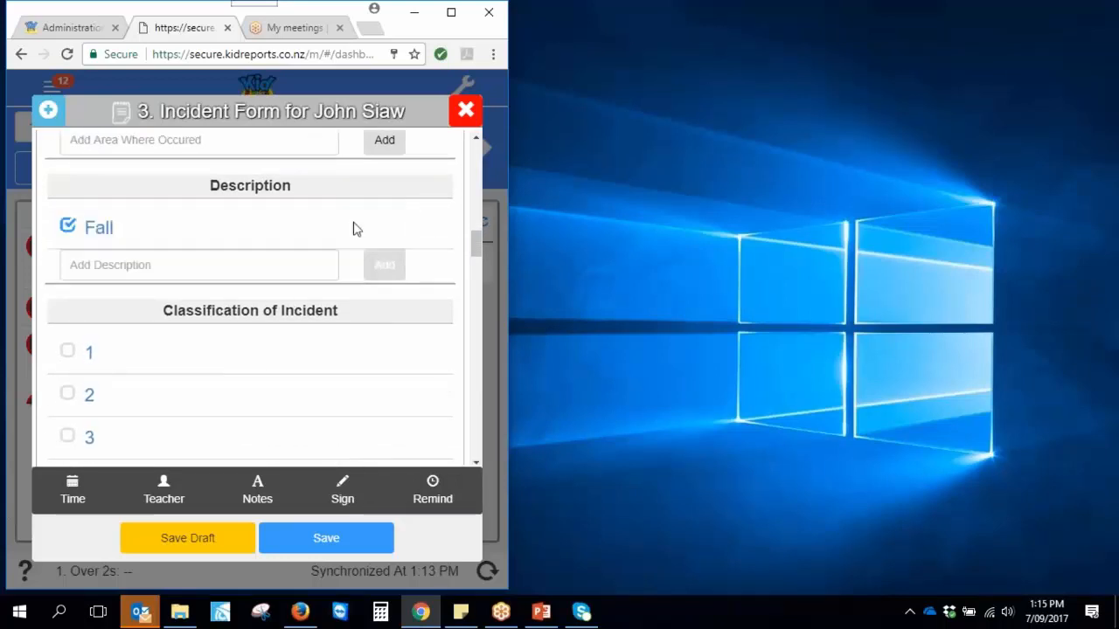
Answer No for hazards, tick Bruise as complaint type and First Aid as action taken
left_click_drag(475, 248, 472, 289)
left_click(67, 135)
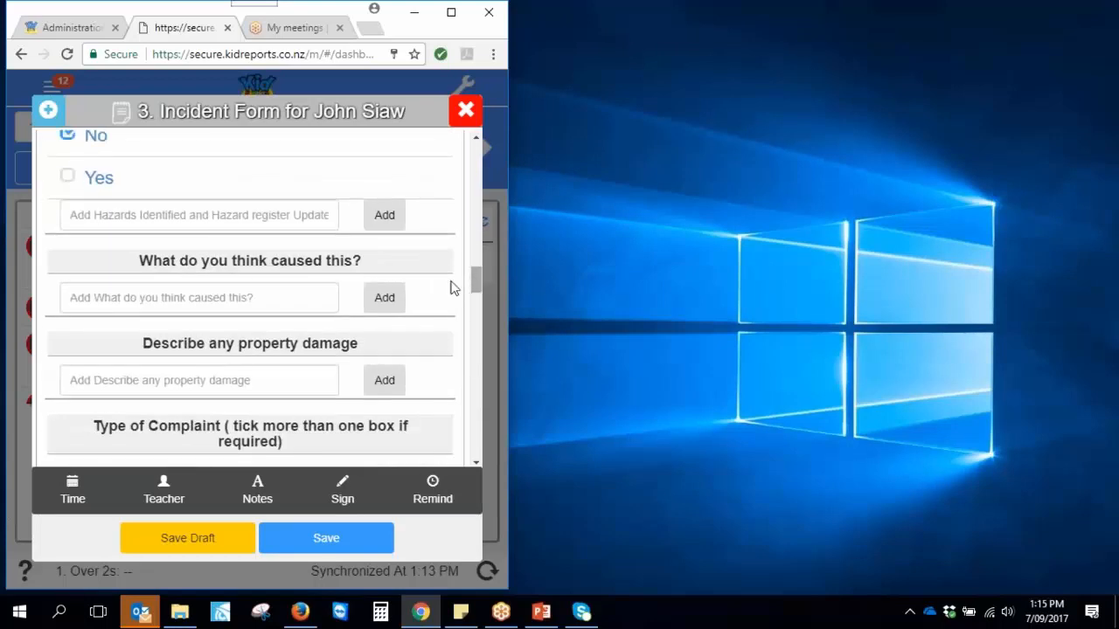
left_click_drag(475, 280, 475, 408)
left_click(68, 342)
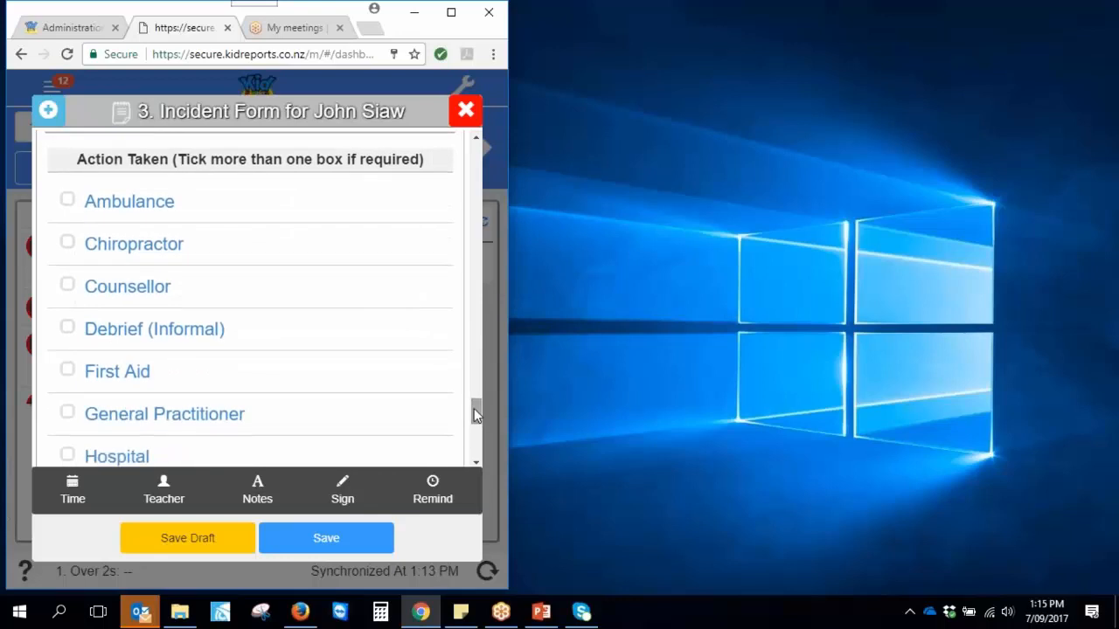
left_click(67, 372)
left_click_drag(472, 417, 473, 448)
Note 'Plaster applied - please dont worry', add a signature with printed name, and save
left_click(253, 477)
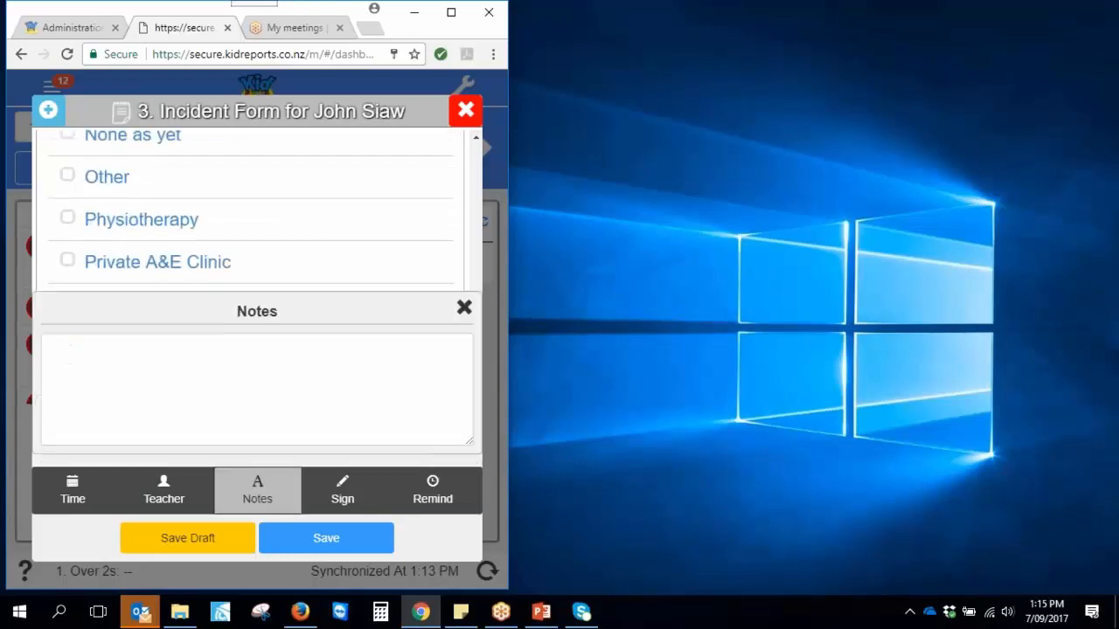
type("Pla")
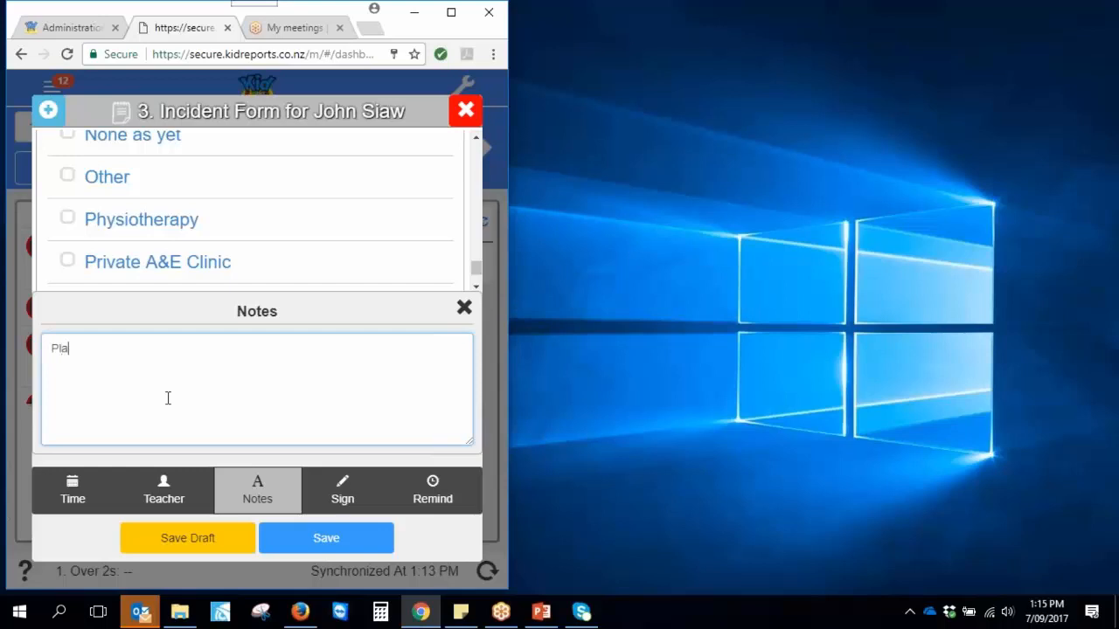
type("ster applied - please dont")
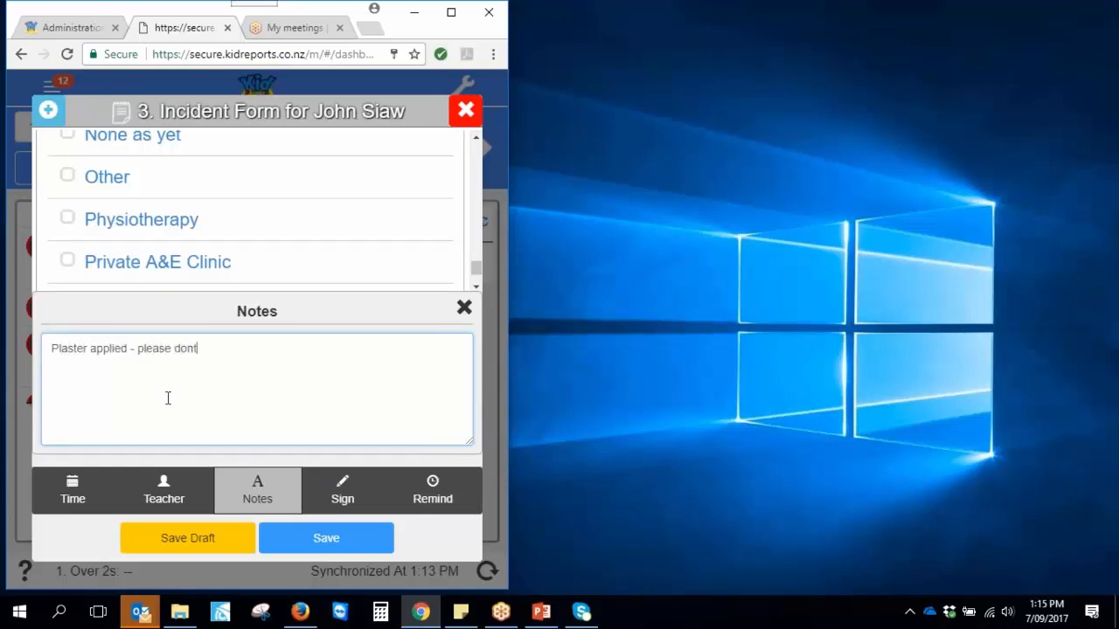
type(" worry")
left_click(341, 491)
mouse_move(150, 197)
left_mouse_down()
mouse_move(174, 210)
mouse_move(268, 193)
mouse_move(282, 203)
left_mouse_up()
left_click(92, 313)
type("plnky")
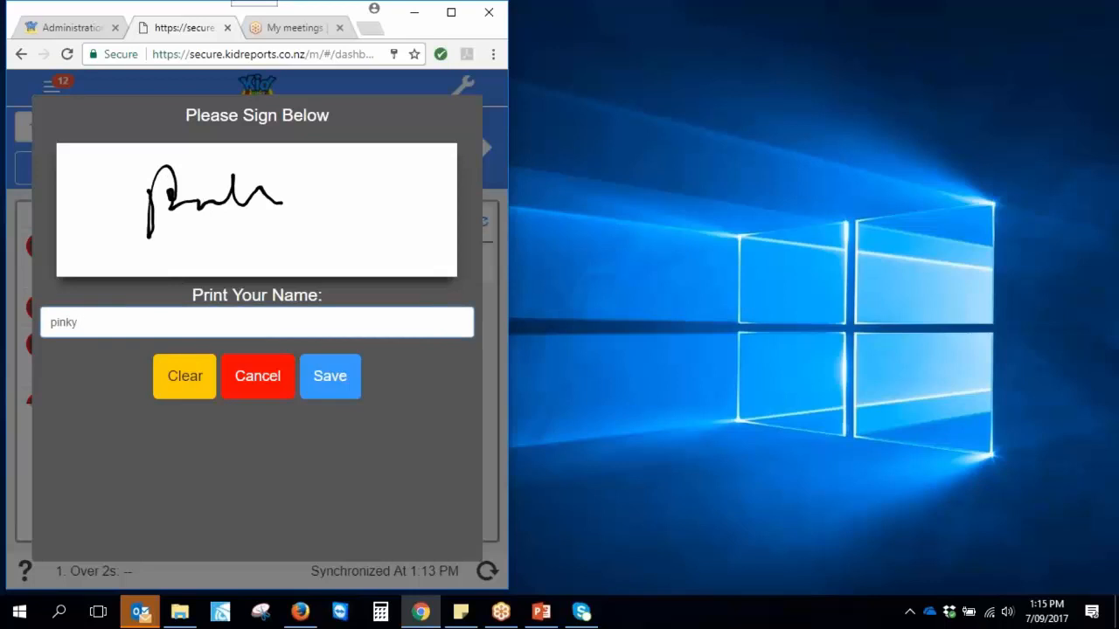
left_click(333, 379)
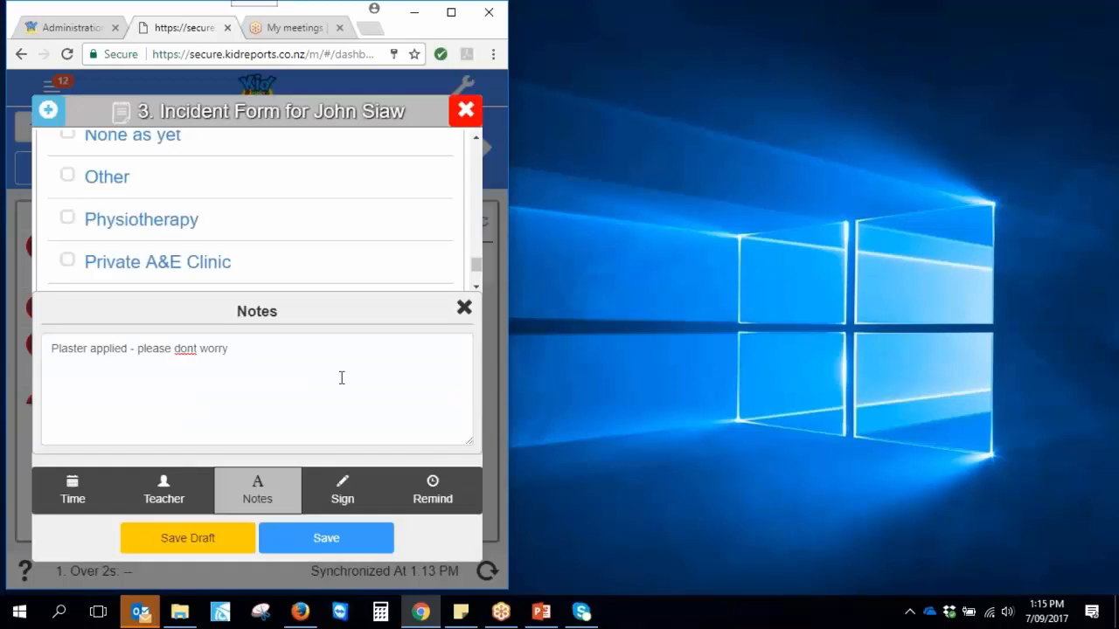
left_click(310, 546)
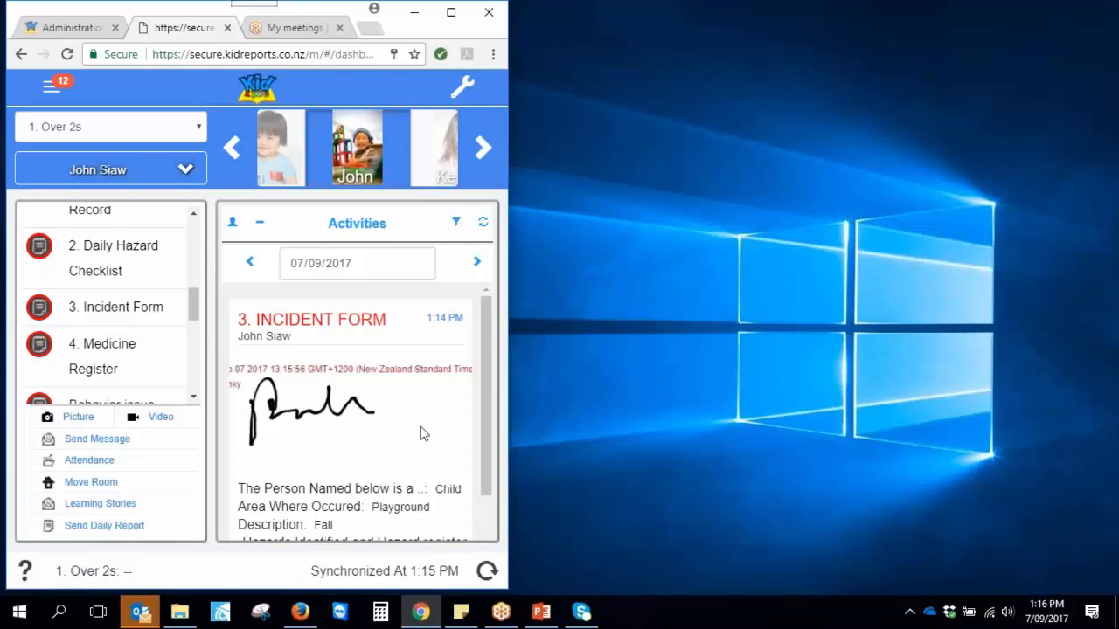
scroll(419, 437, "down", 1)
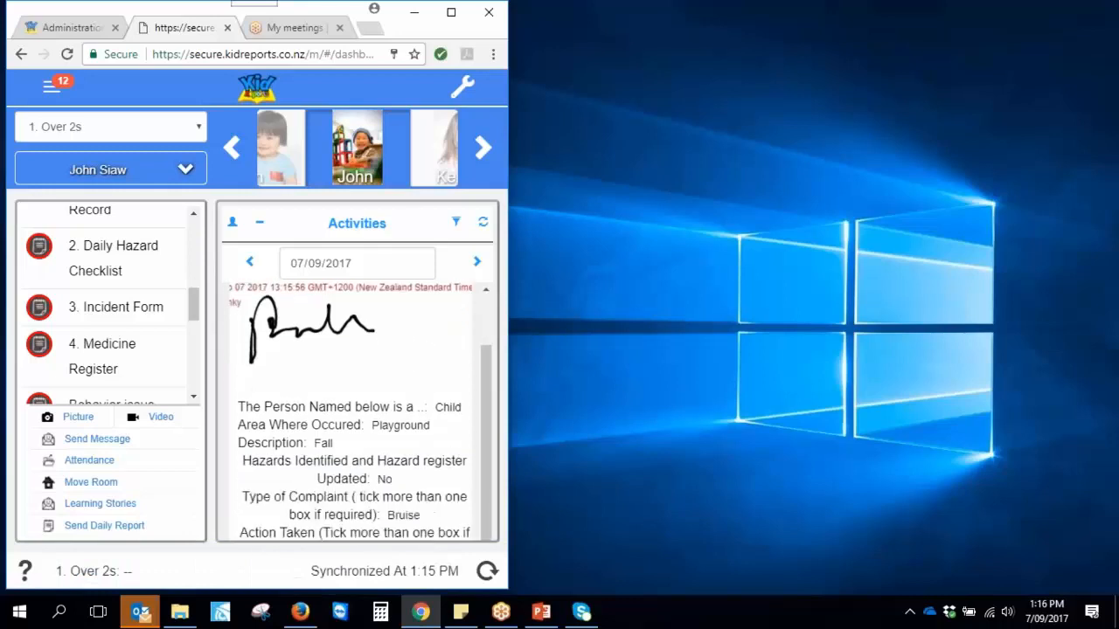
scroll(354, 411, "down", 1)
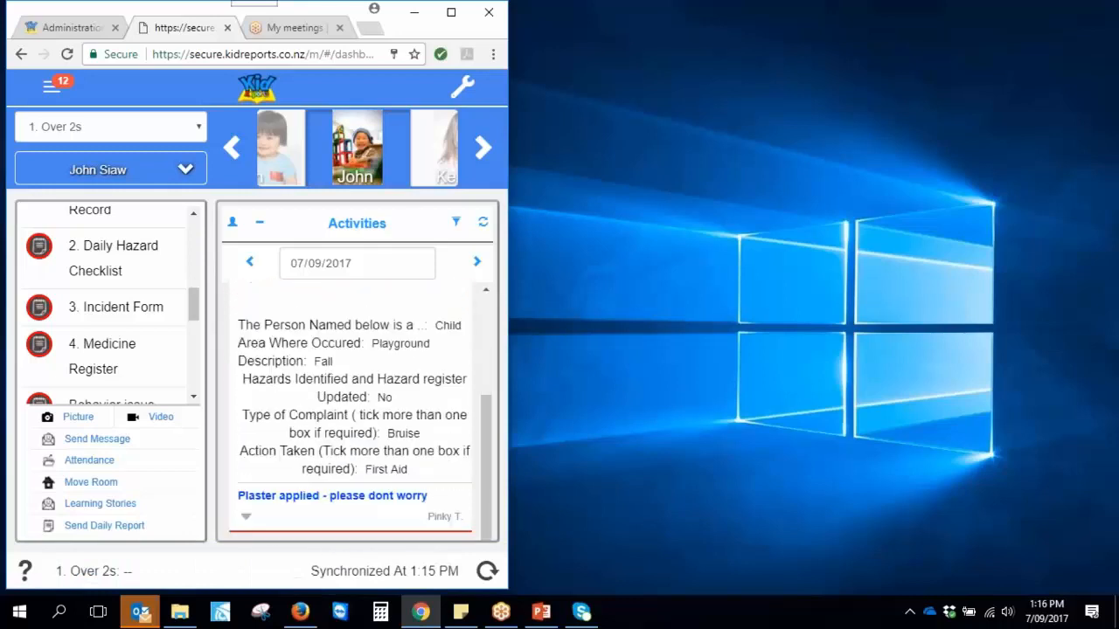
scroll(385, 446, "up", 1)
scroll(385, 450, "down", 1)
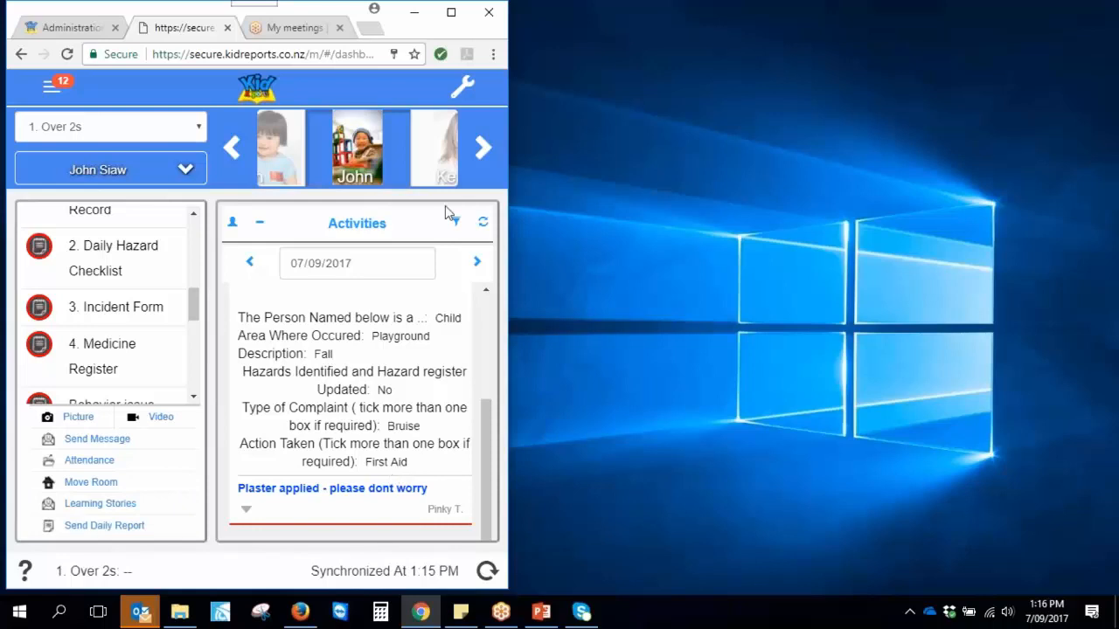
left_click_drag(194, 306, 196, 348)
Switch to the next child and start an Art (A) observation with Finger Painting ticked
left_click(280, 149)
left_click(84, 322)
scroll(220, 239, "down", 5)
left_click(67, 162)
Write the note 'We had an amazing finger painting activity today' and close the notes panel
left_click(244, 389)
type("We had a")
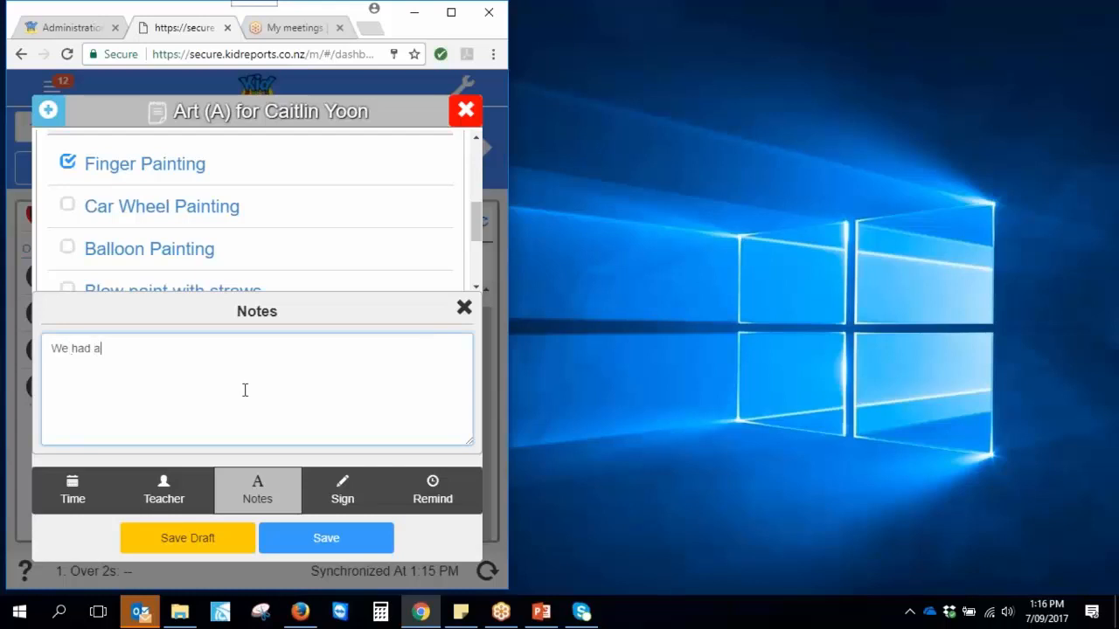
type("n amazing finger painting act")
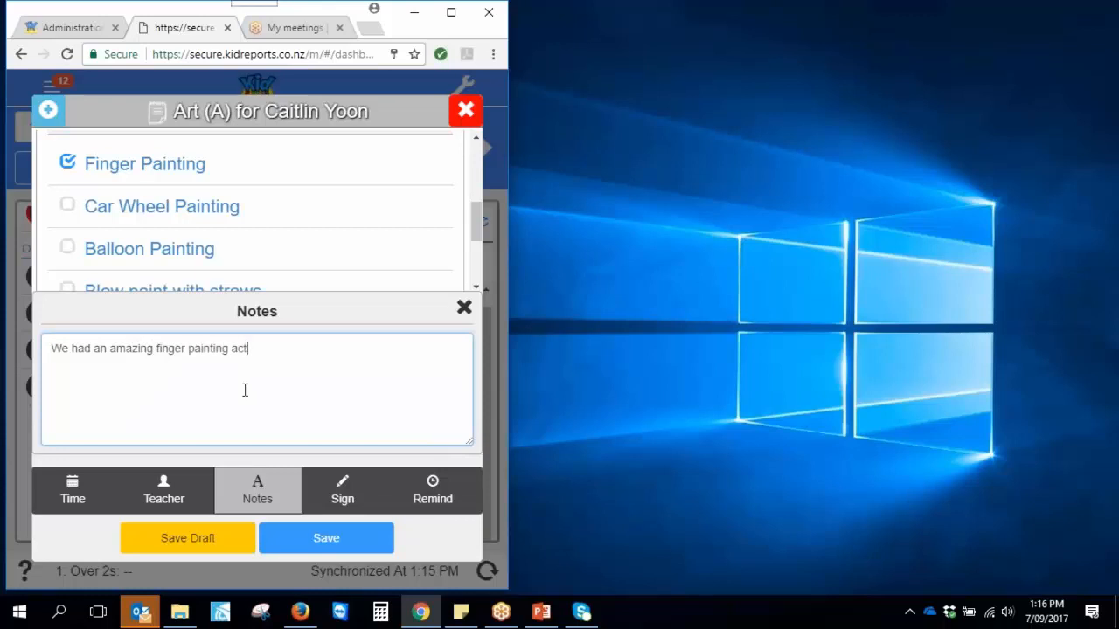
type("iivity today")
left_click(464, 307)
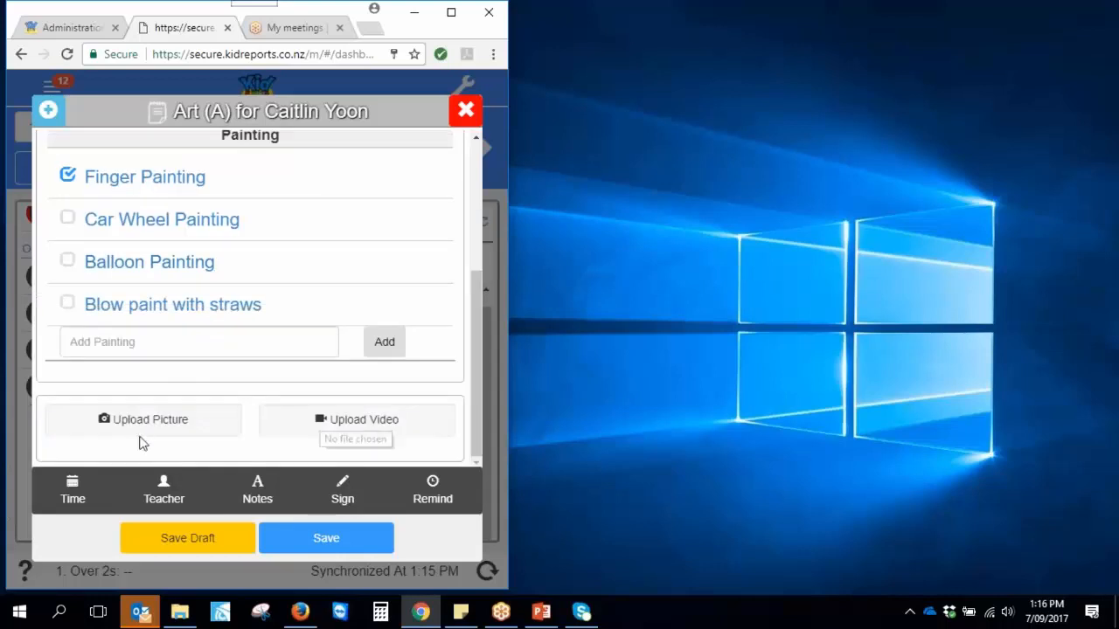
Attach the 'Two' finger-painting photo to the Art (A) observation and save it
left_click(138, 444)
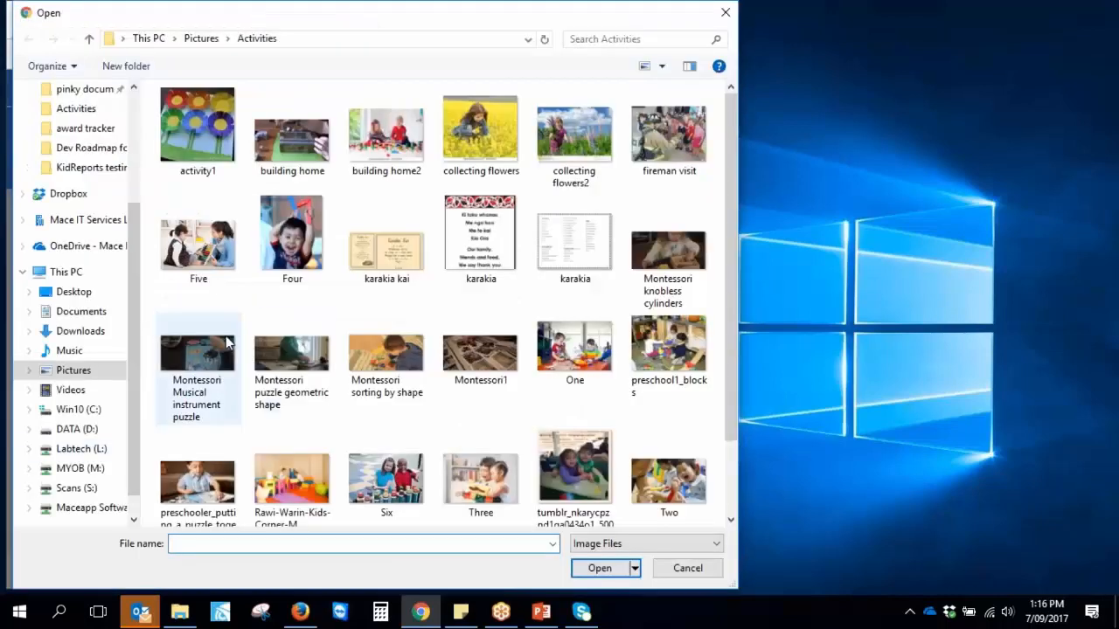
left_click(669, 472)
left_click(612, 570)
scroll(248, 280, "down", 3)
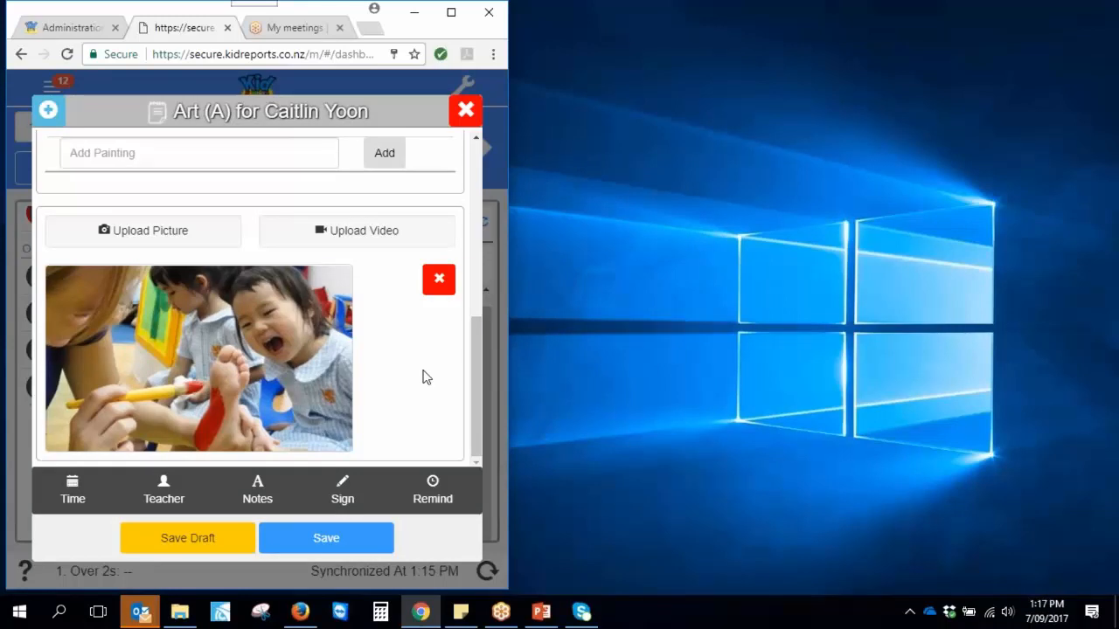
left_click(326, 538)
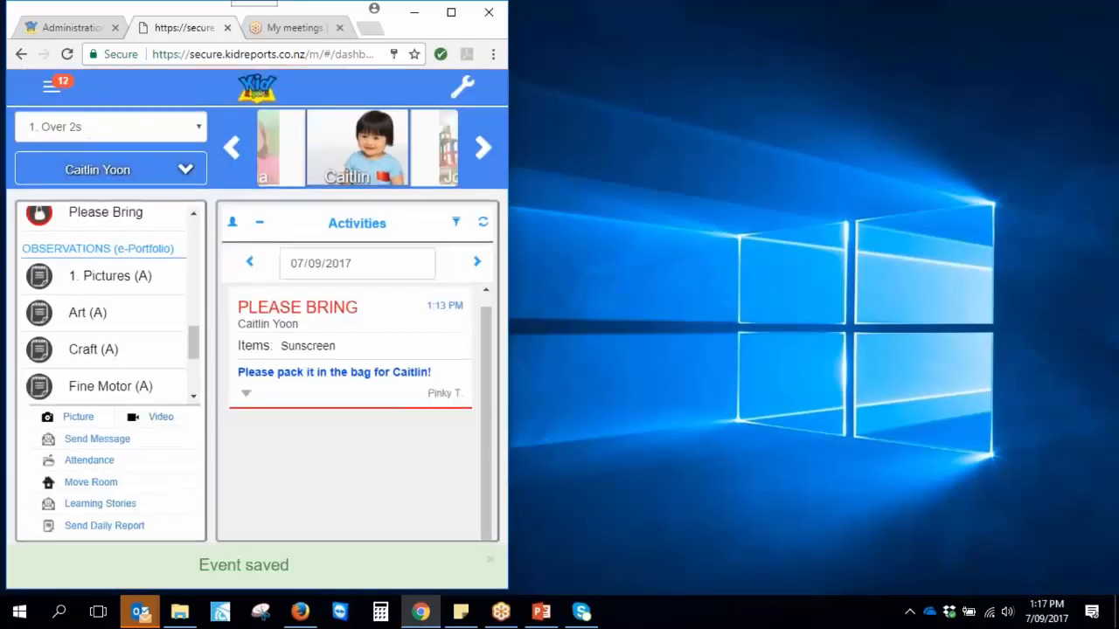
Scroll back up to the saved Art (A) entry and bring up the Select Children list
left_click_drag(490, 404, 502, 325)
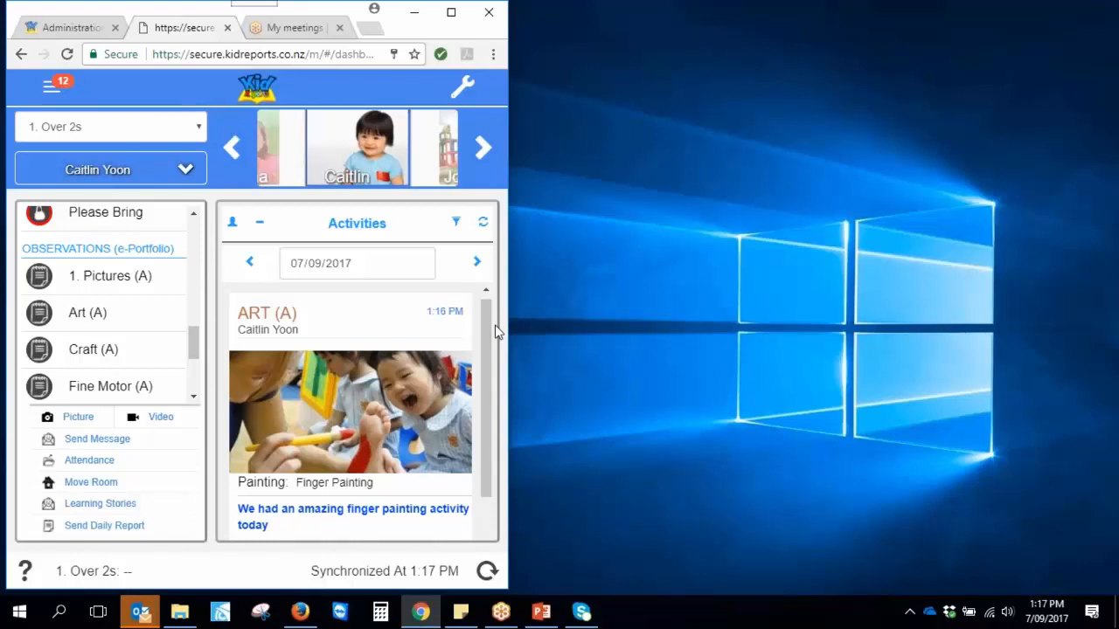
left_click(186, 169)
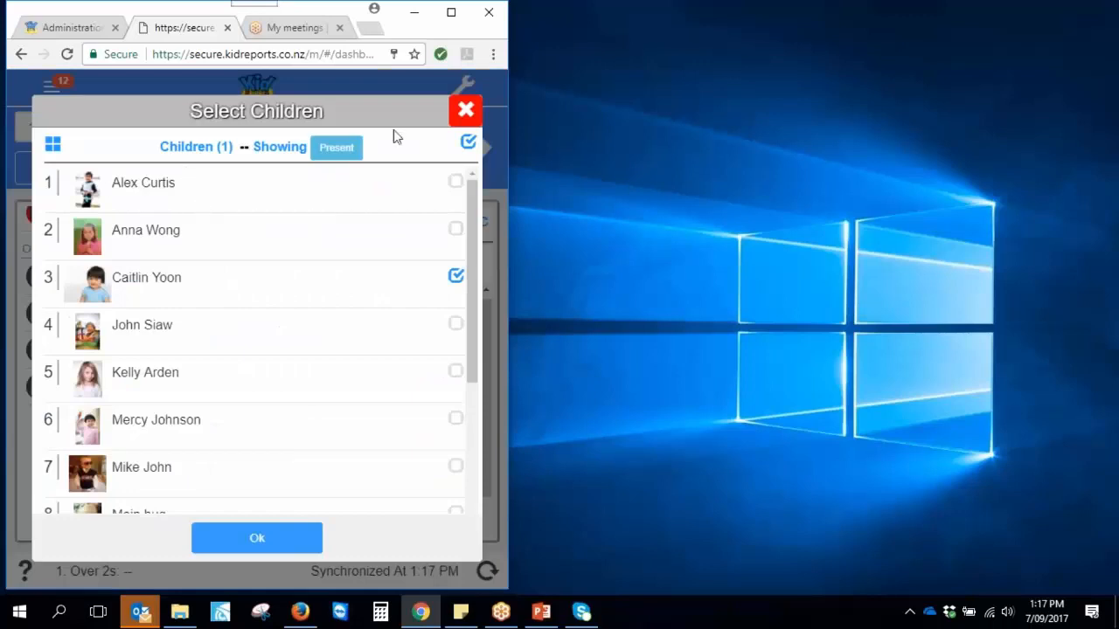
Select all 10 children of the 1. Over 2s room and confirm the selection
left_click(466, 111)
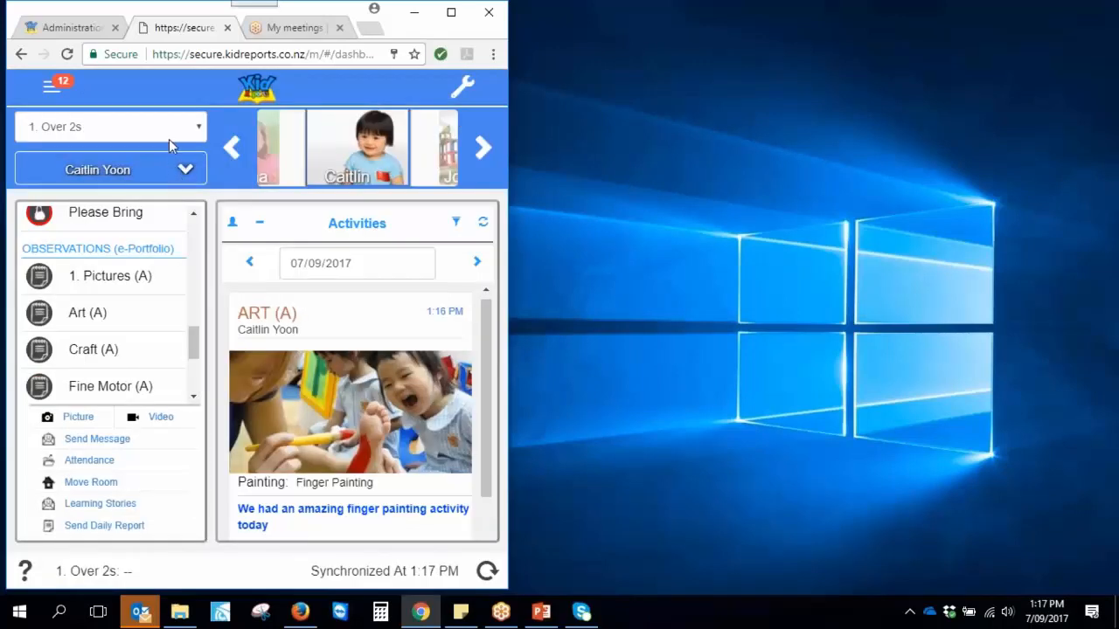
left_click(179, 171)
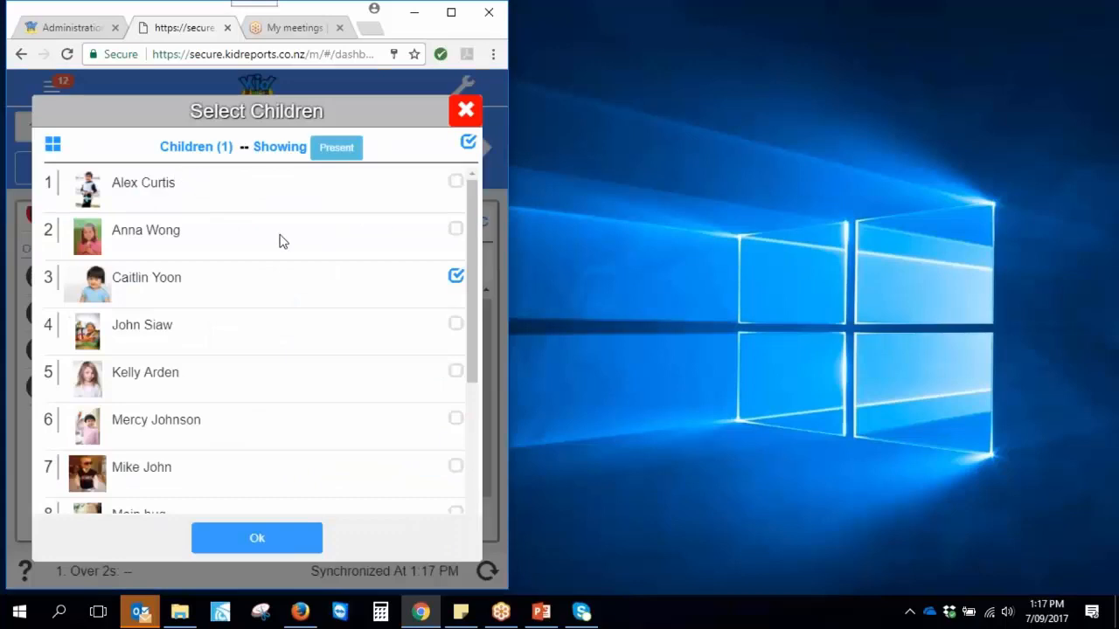
scroll(287, 244, "down", 2)
scroll(280, 292, "up", 1)
scroll(275, 293, "up", 1)
left_click(469, 143)
left_click(468, 143)
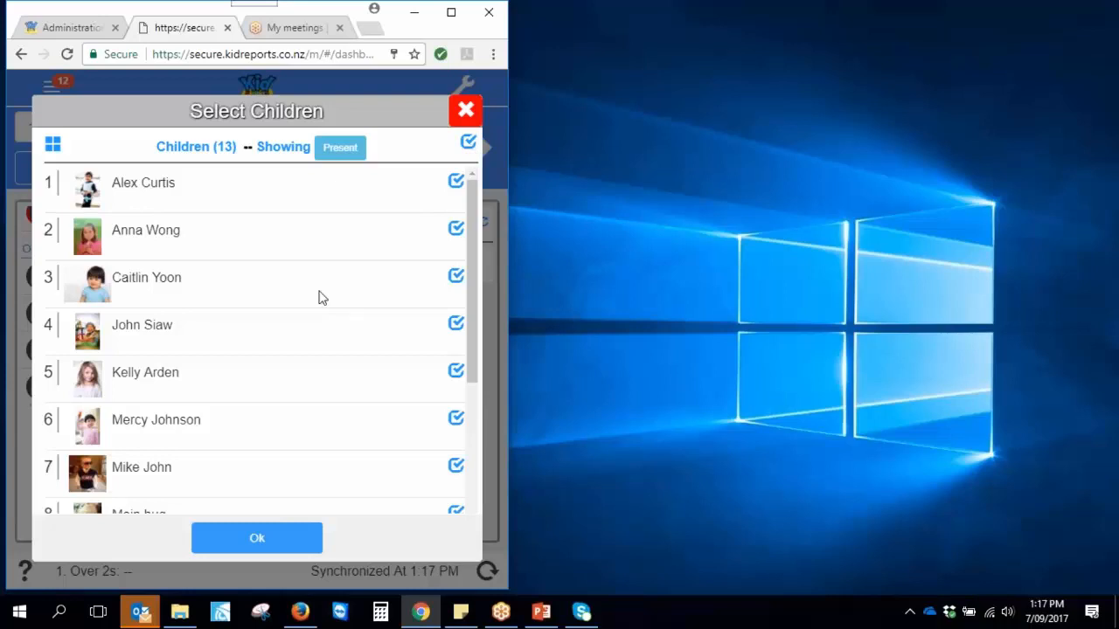
left_click(268, 297)
left_click(247, 383)
left_click(259, 475)
scroll(267, 384, "down", 2)
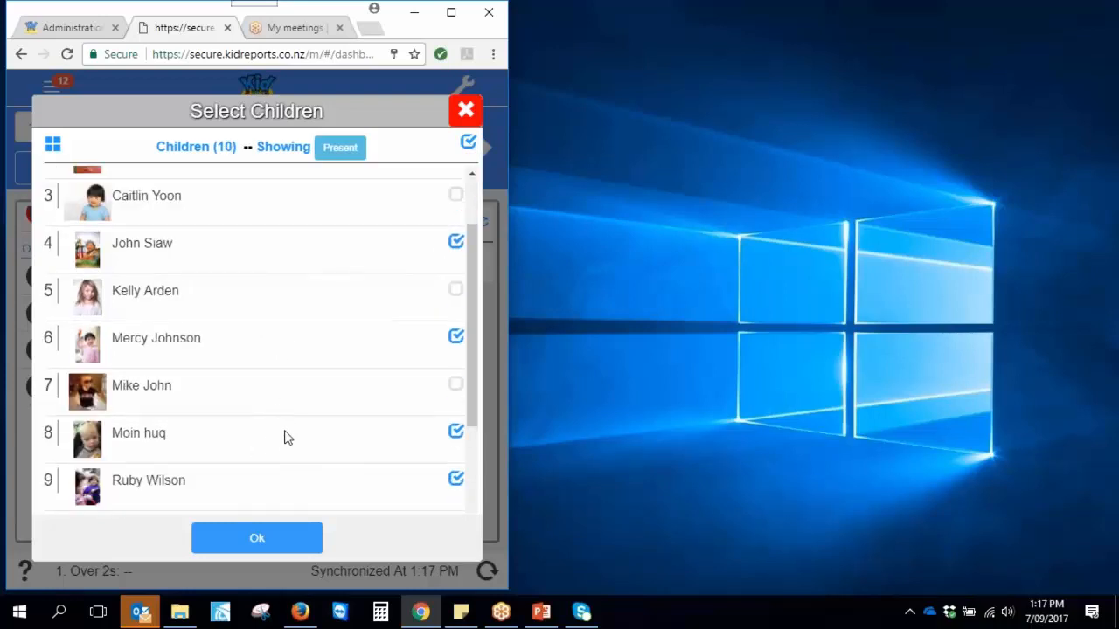
left_click(257, 539)
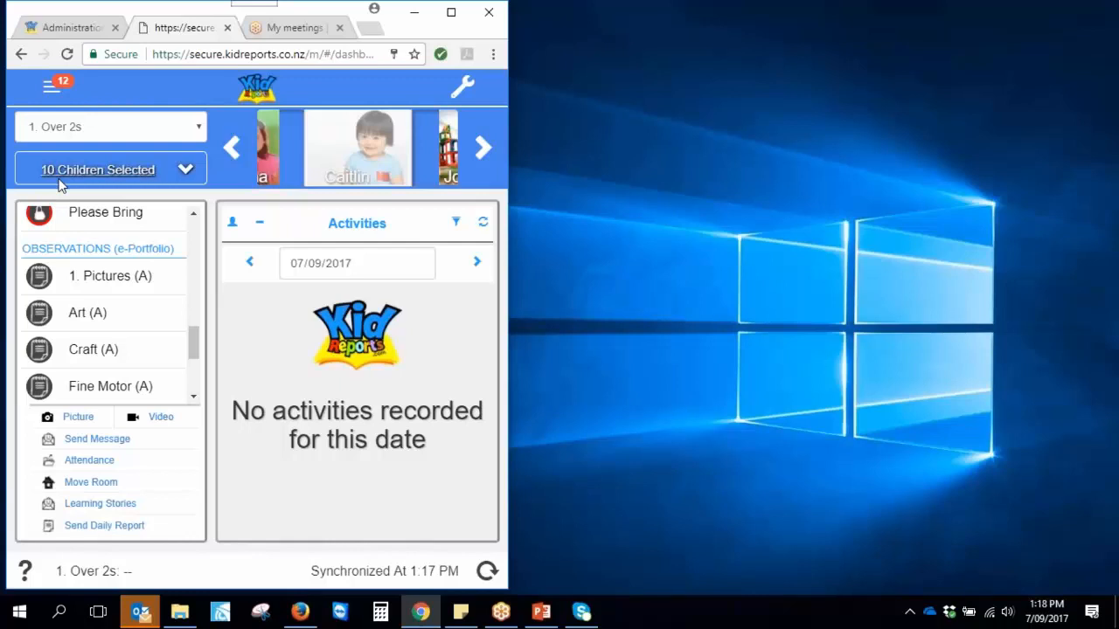
Start a Physical (A) observation and attach the preschool1_blocks photo
scroll(115, 324, "down", 1)
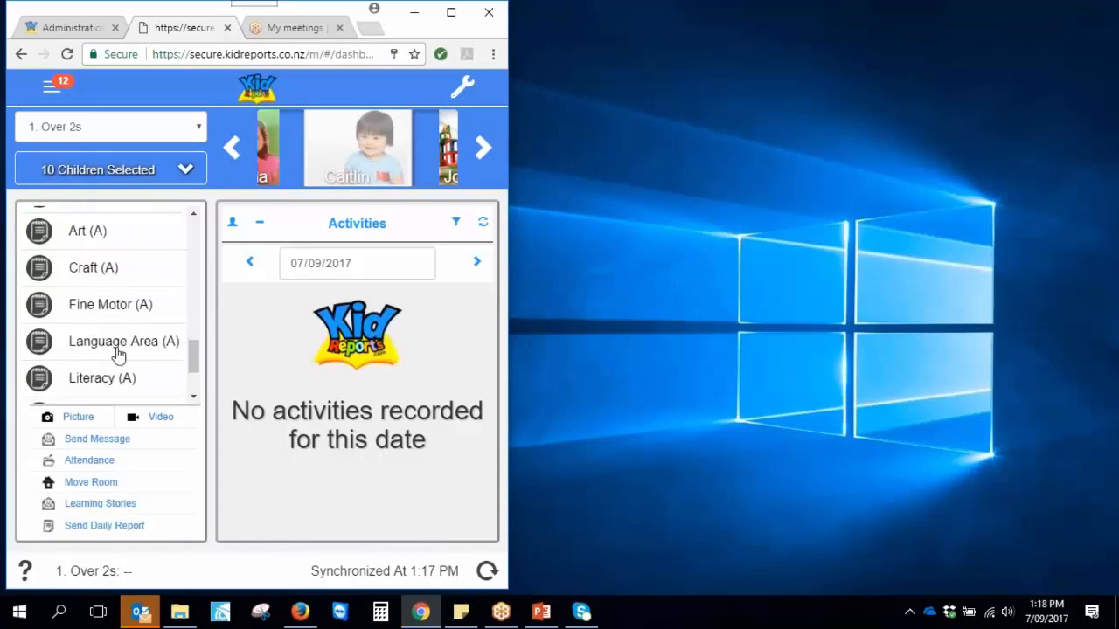
scroll(120, 376, "down", 1)
left_click(96, 345)
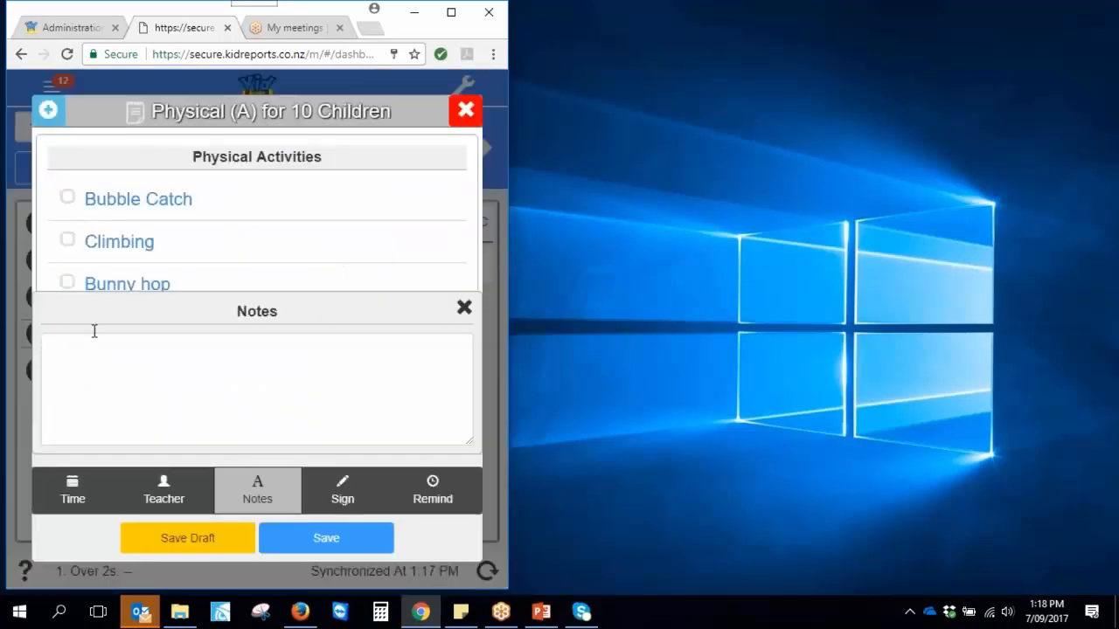
scroll(245, 254, "down", 5)
left_click(140, 243)
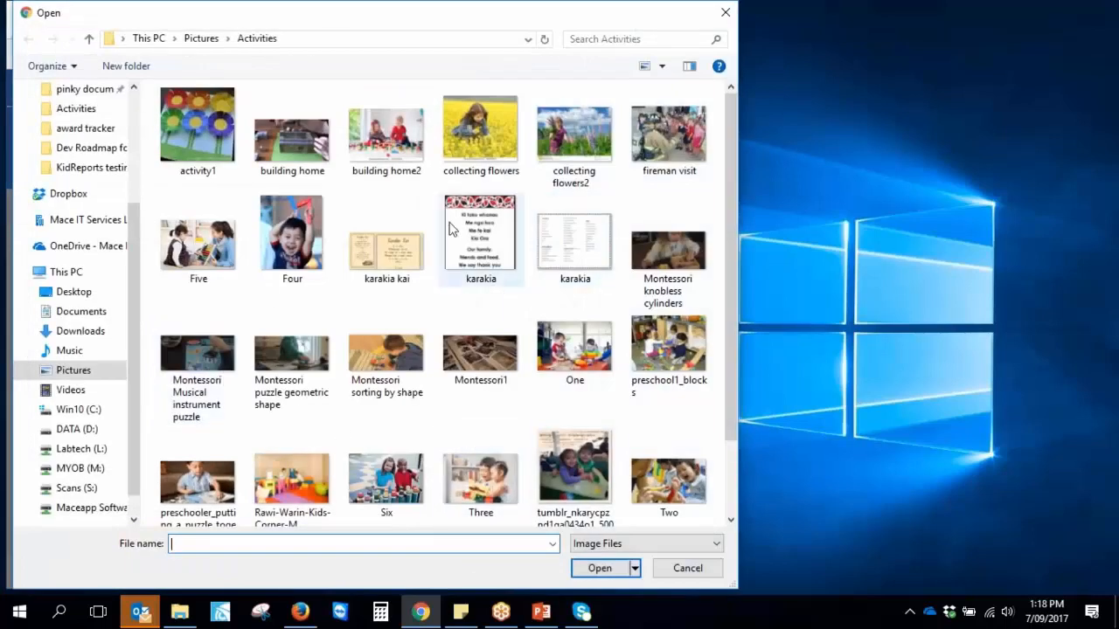
scroll(330, 391, "down", 1)
left_click(668, 254)
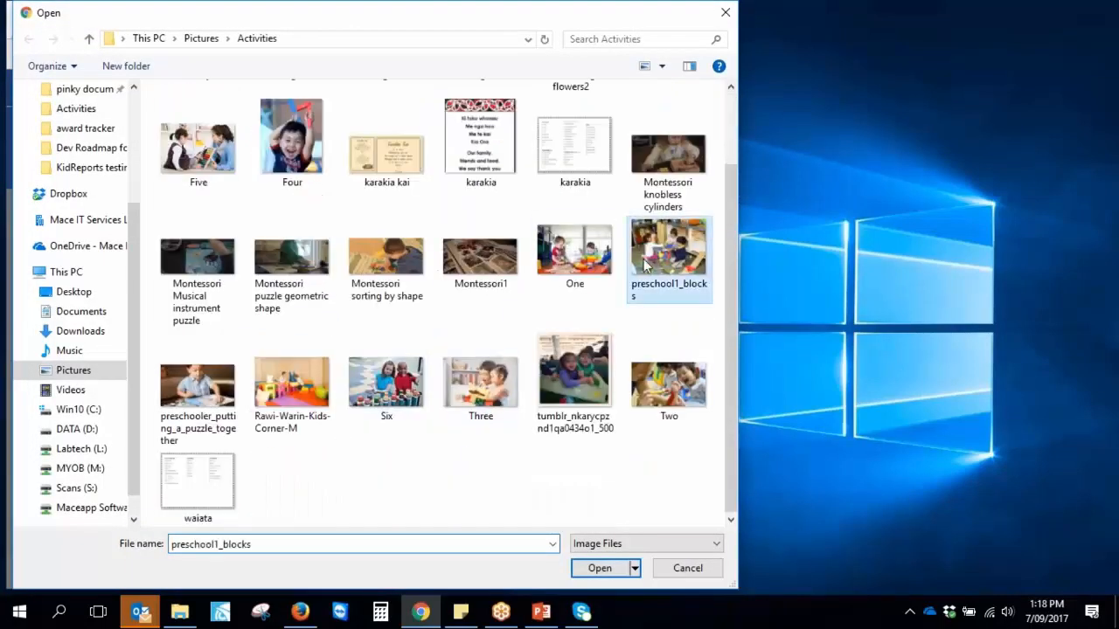
left_click(600, 569)
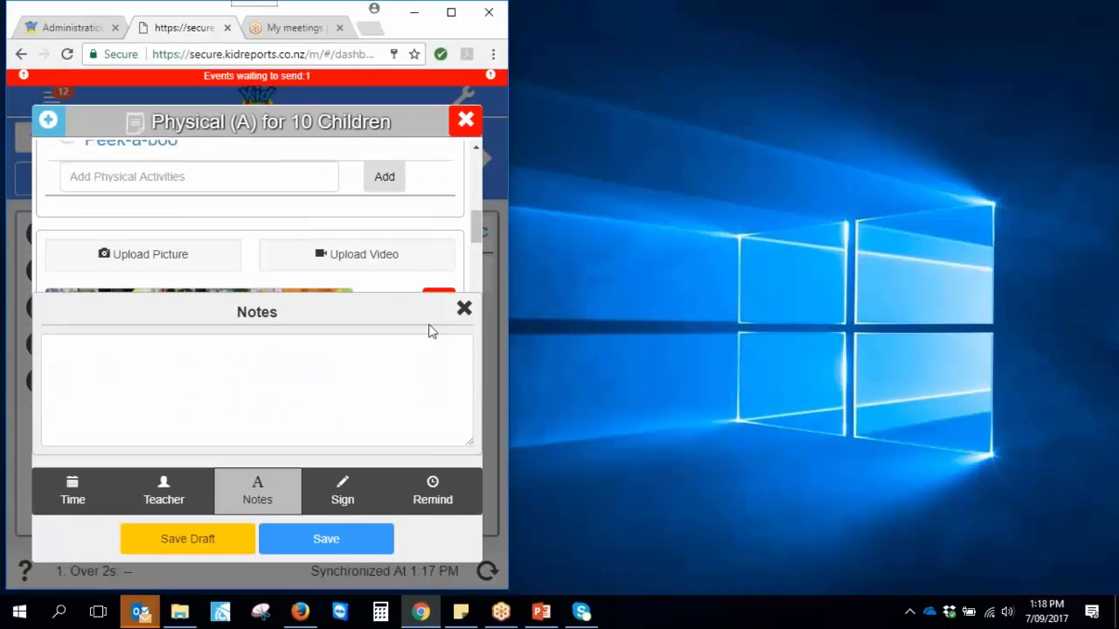
Close the notes panel, decline the incoming video call, and save the Physical (A) observation
left_click(466, 313)
scroll(303, 333, "down", 1)
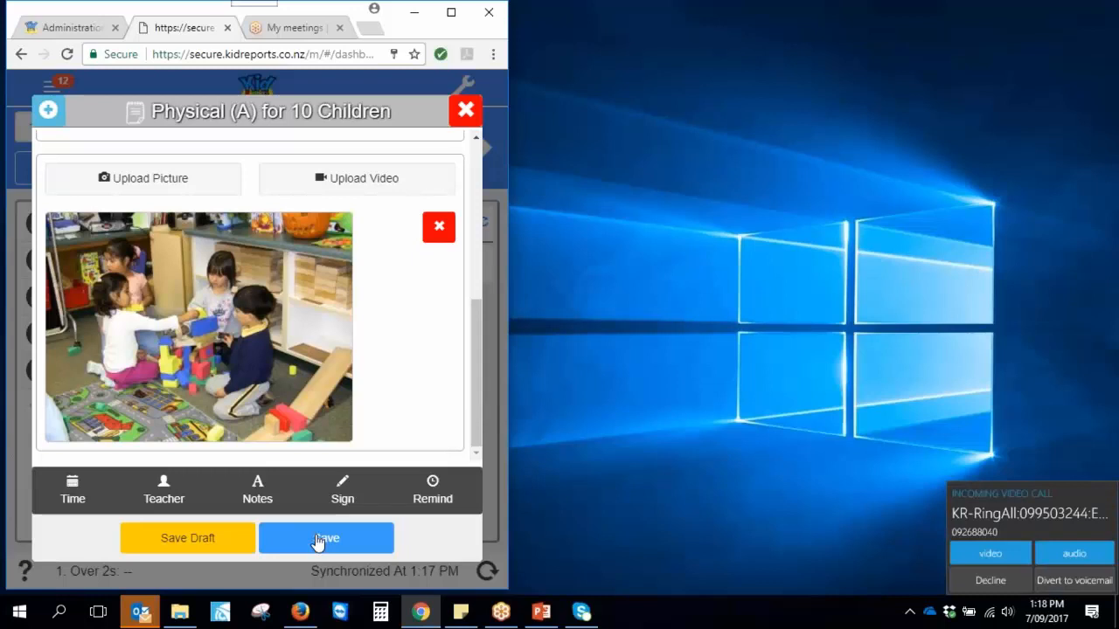
left_click(1071, 583)
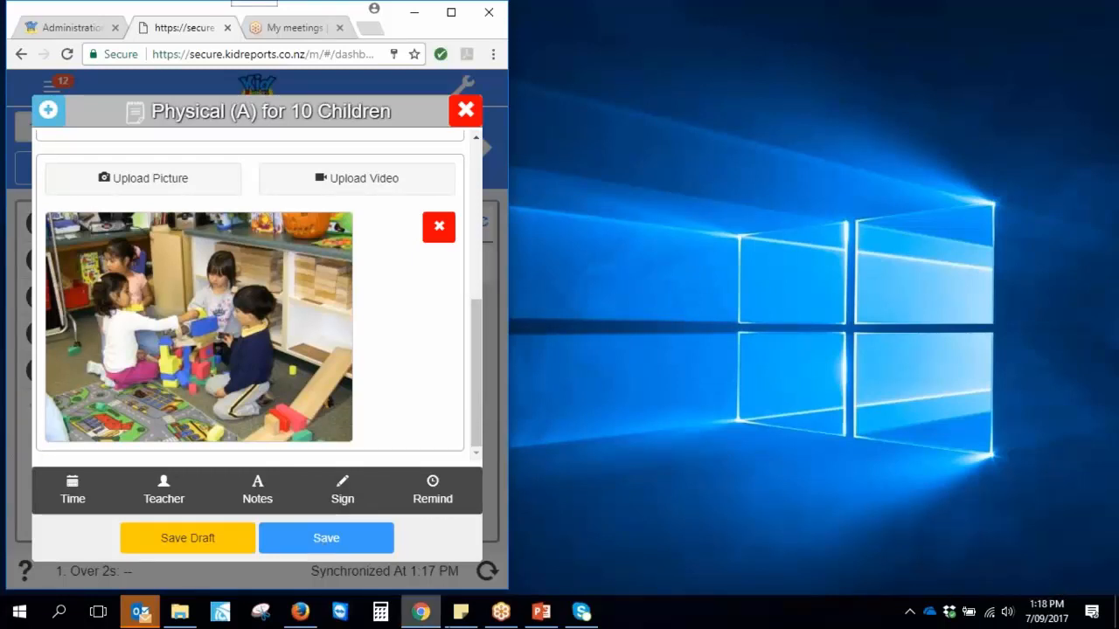
left_click(316, 540)
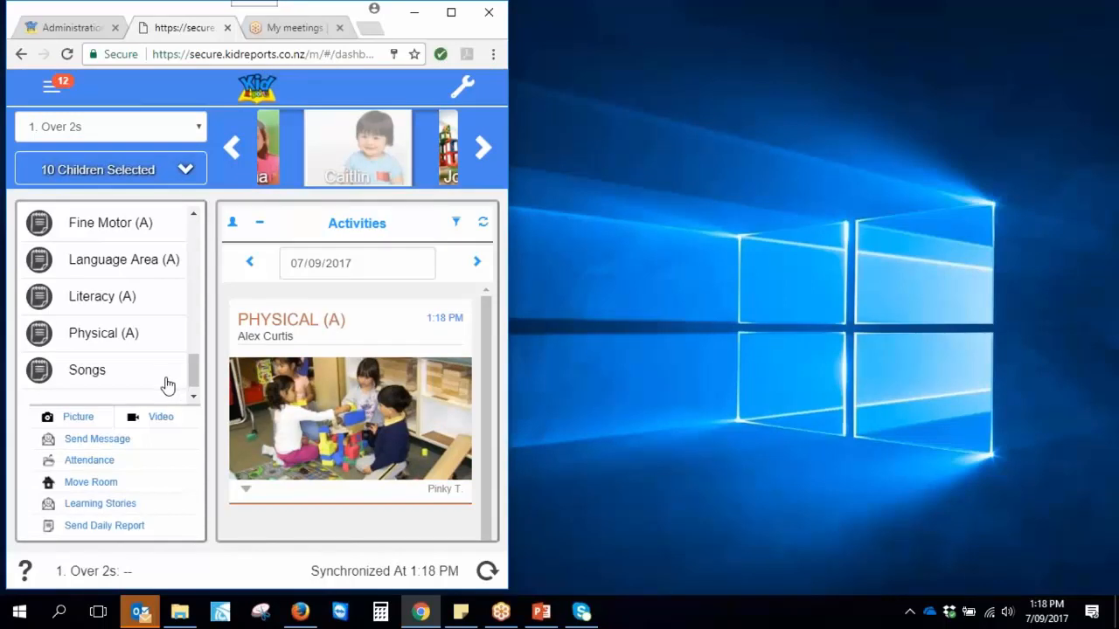
Show only this child's activities and step back to 05/09/2017
left_click(329, 171)
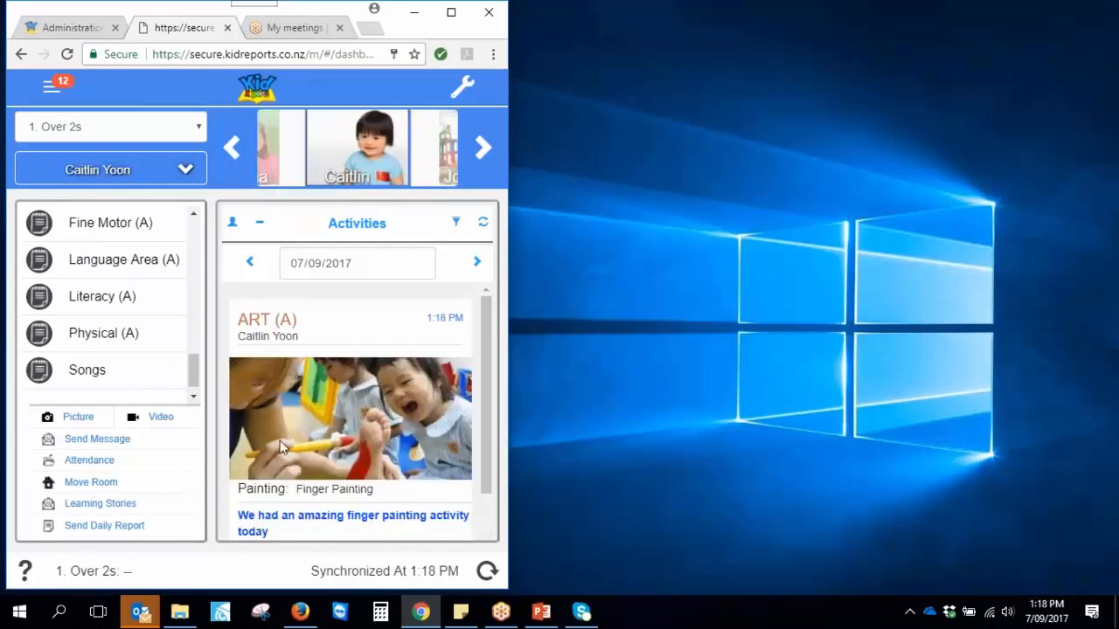
left_click(249, 264)
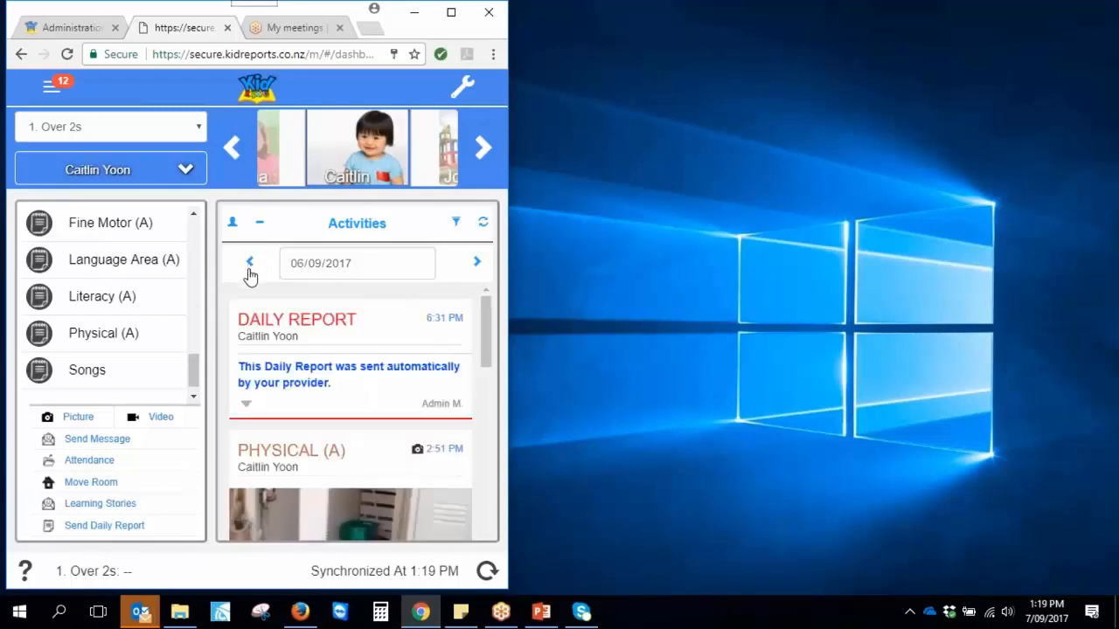
scroll(485, 348, "down", 2)
left_click_drag(488, 348, 494, 495)
left_click_drag(494, 481, 497, 302)
left_click(250, 264)
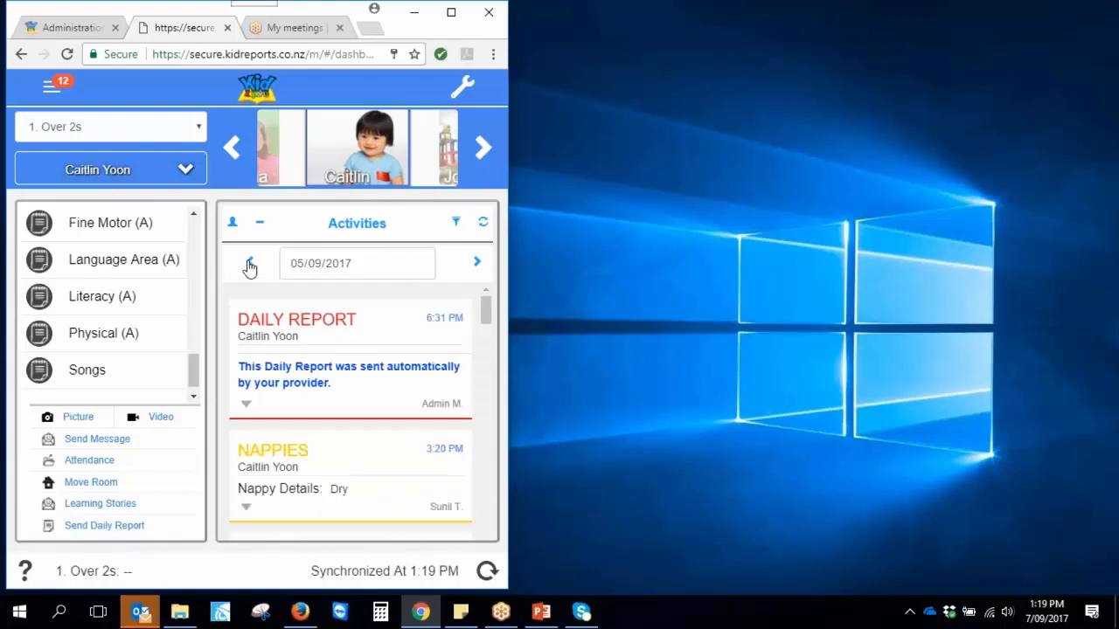
Bring up the Art (A) entry for editing and close its notes panel
scroll(340, 376, "down", 3)
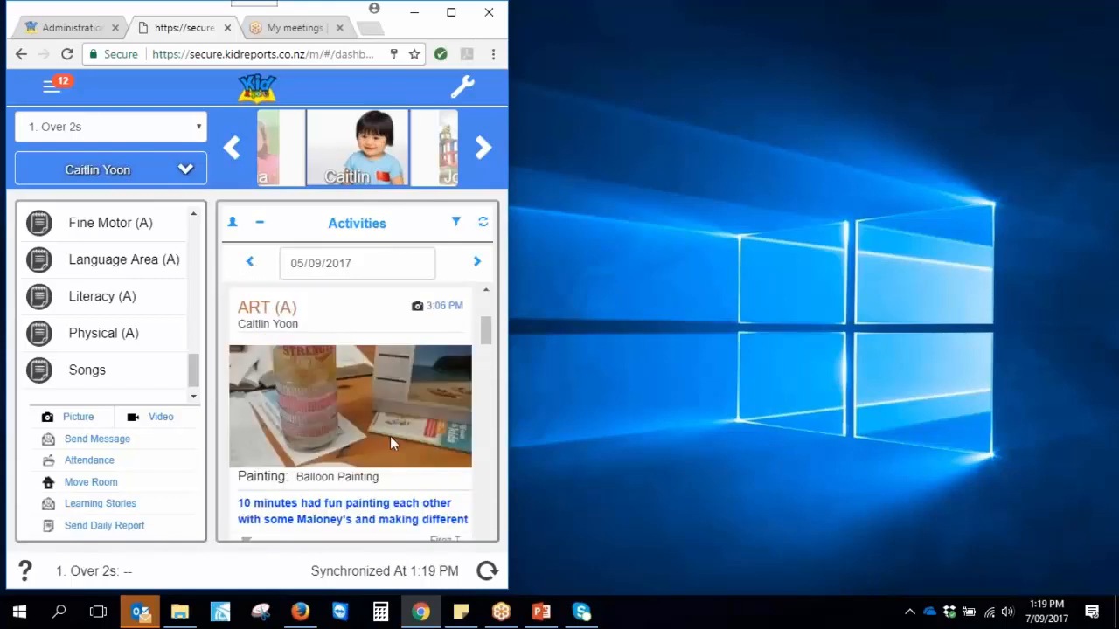
scroll(390, 442, "down", 1)
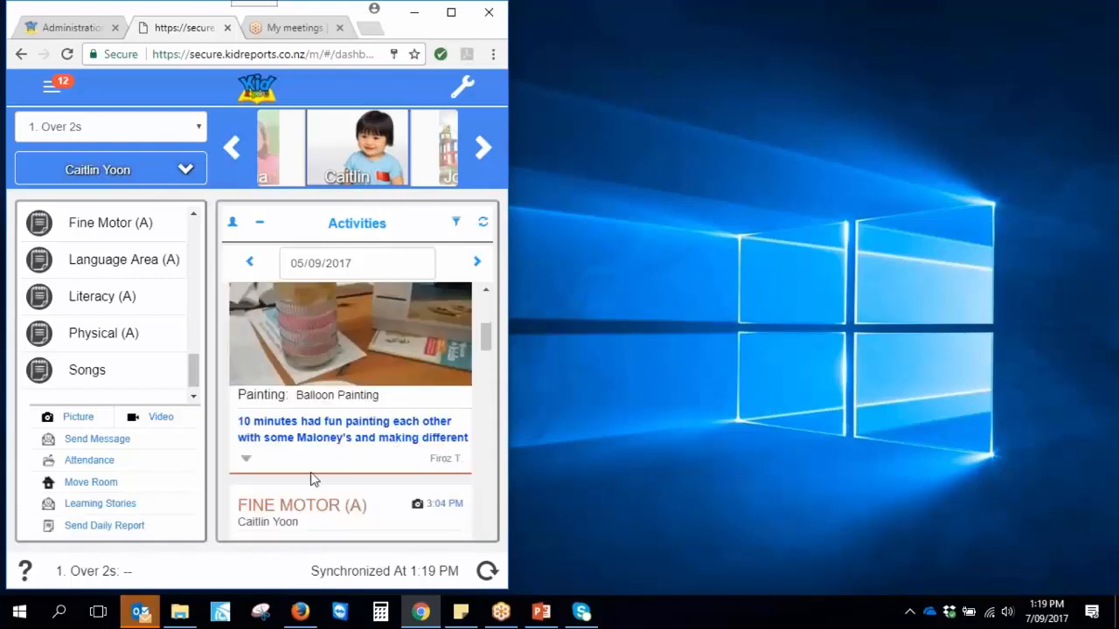
left_click(247, 467)
left_click(434, 444)
left_click(464, 307)
View the Art entry's photo, then close the edit form without saving
scroll(236, 281, "down", 7)
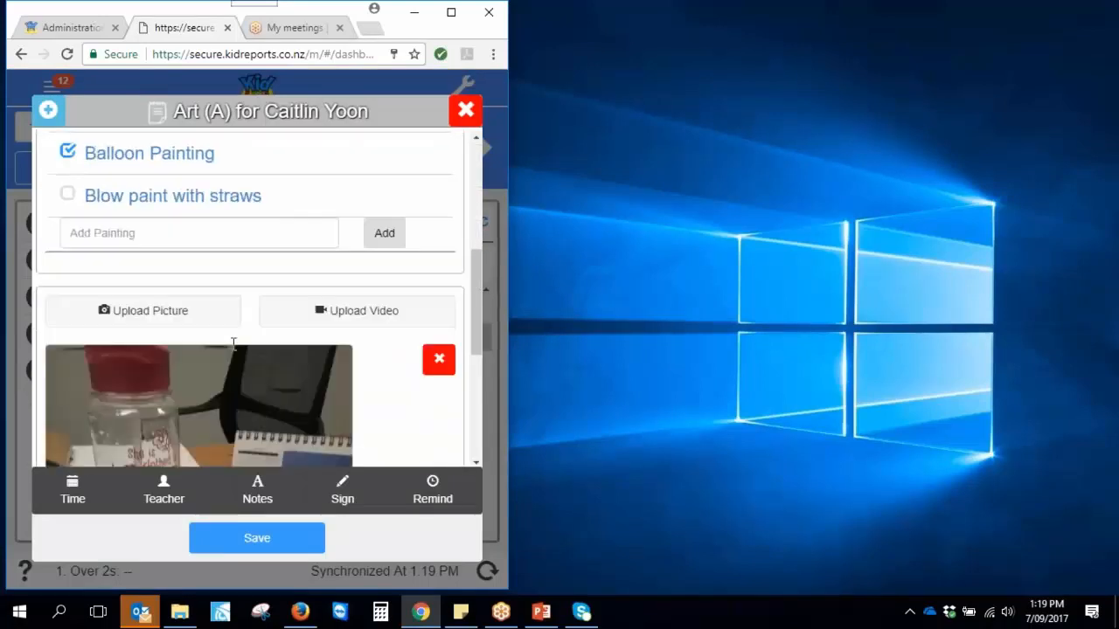
scroll(263, 357, "down", 1)
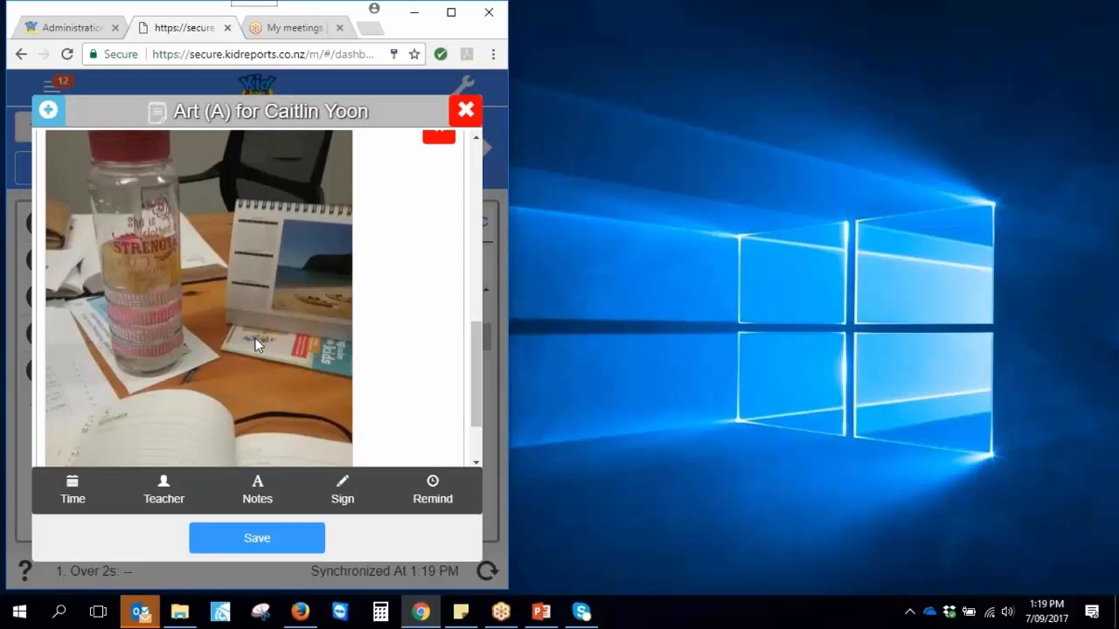
left_click(463, 112)
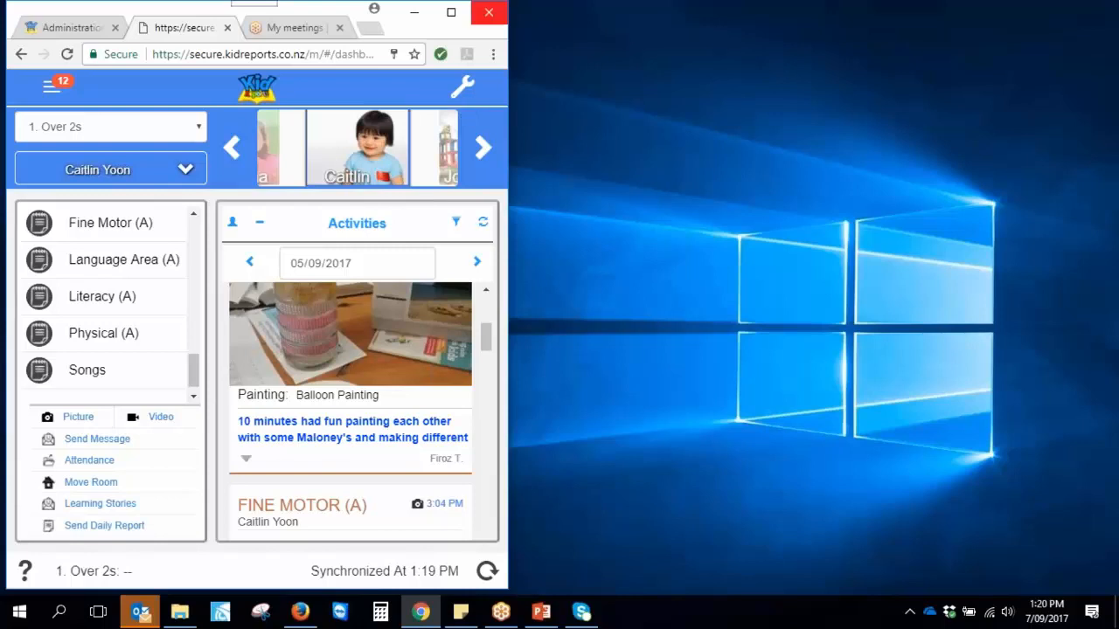
Bring the Firefox window with the KidReports sign-in page to the front
left_click(1095, 408)
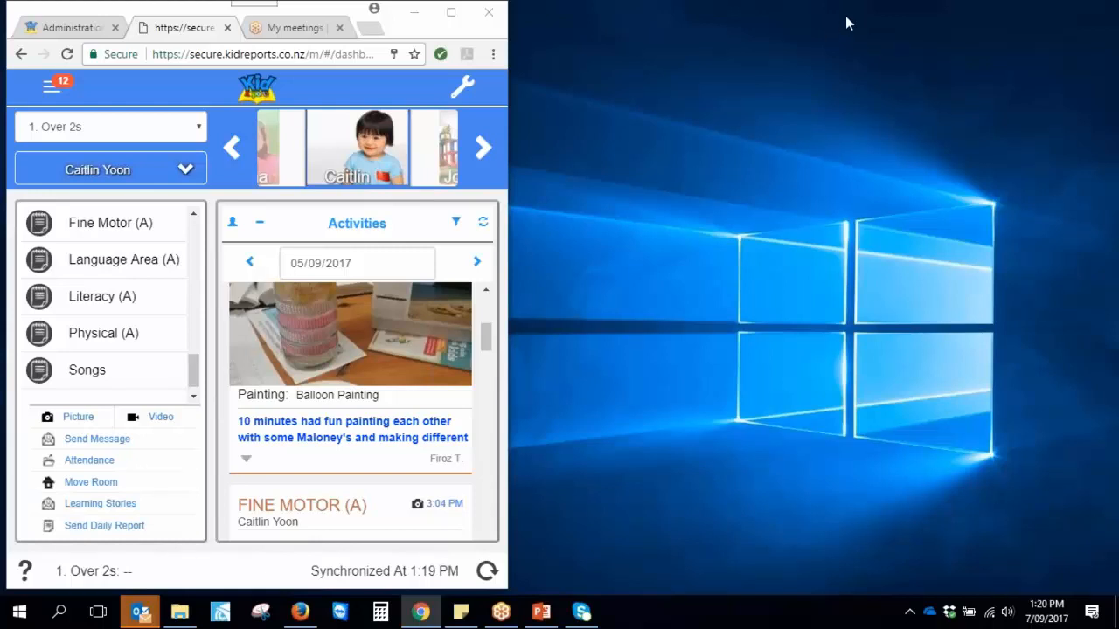
Sign in to the KidReports web portal
left_click(300, 612)
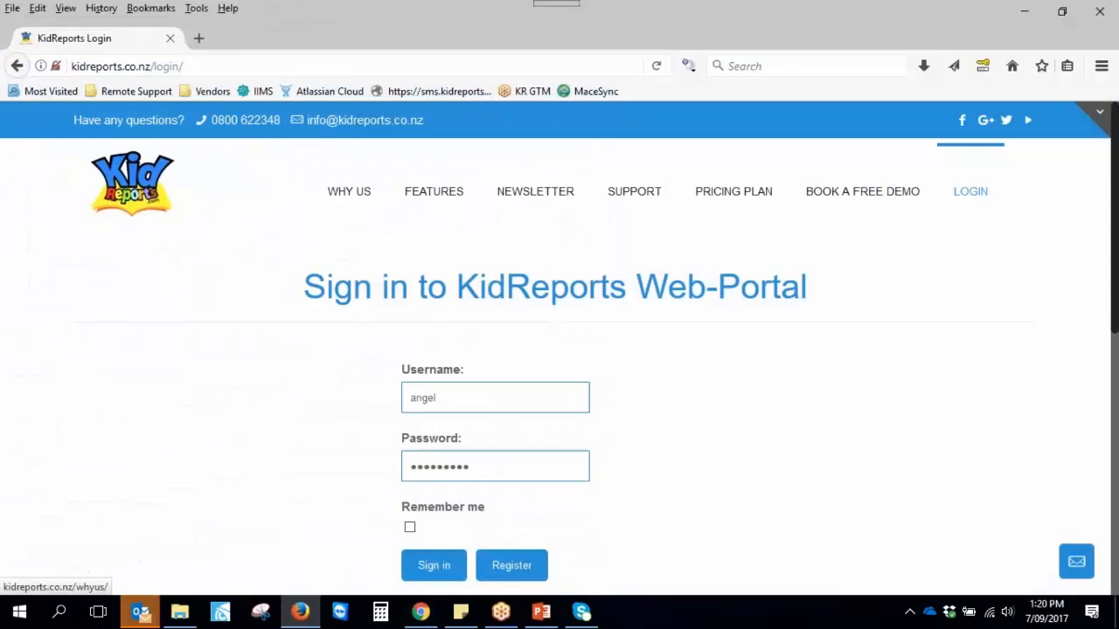
left_click(458, 402)
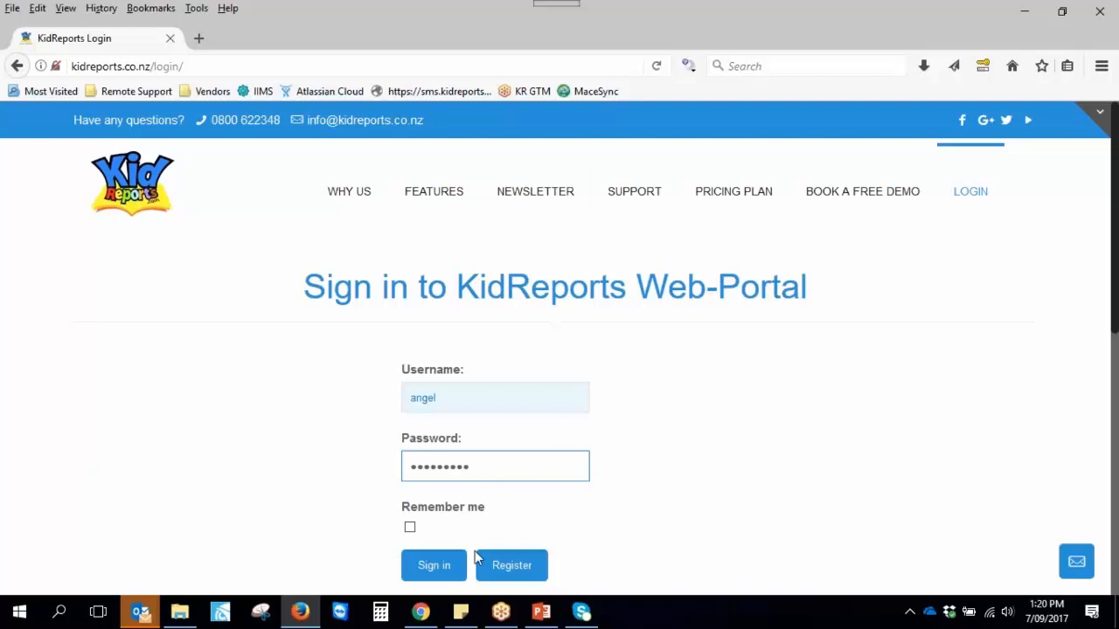
left_click(433, 569)
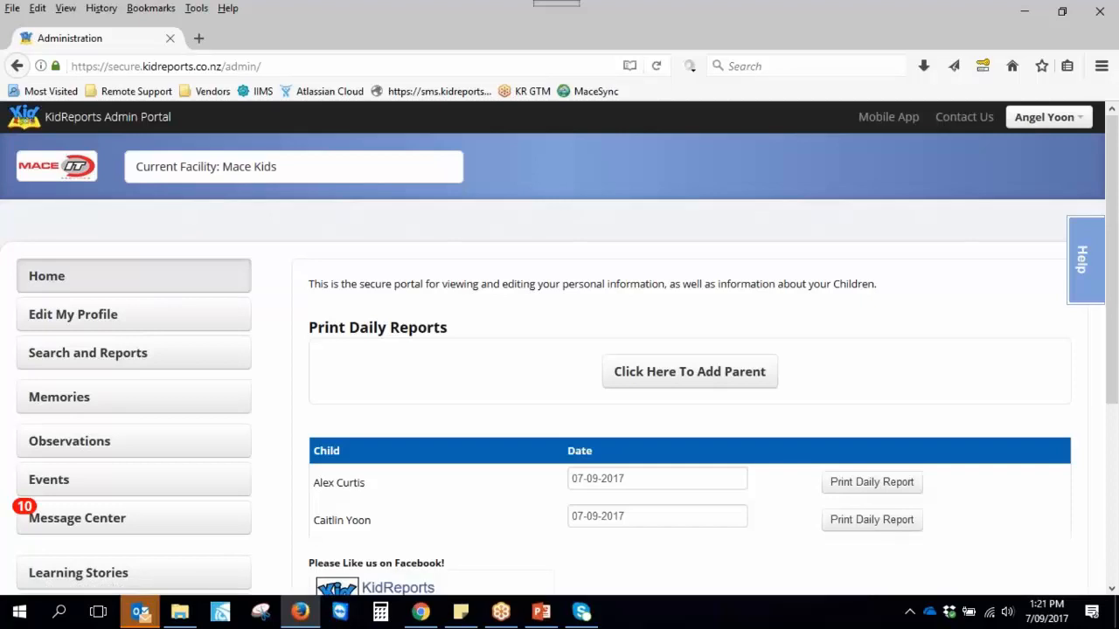
Load the parent Mobile App view in a new tab and return to the staff dashboard window
left_click(875, 117)
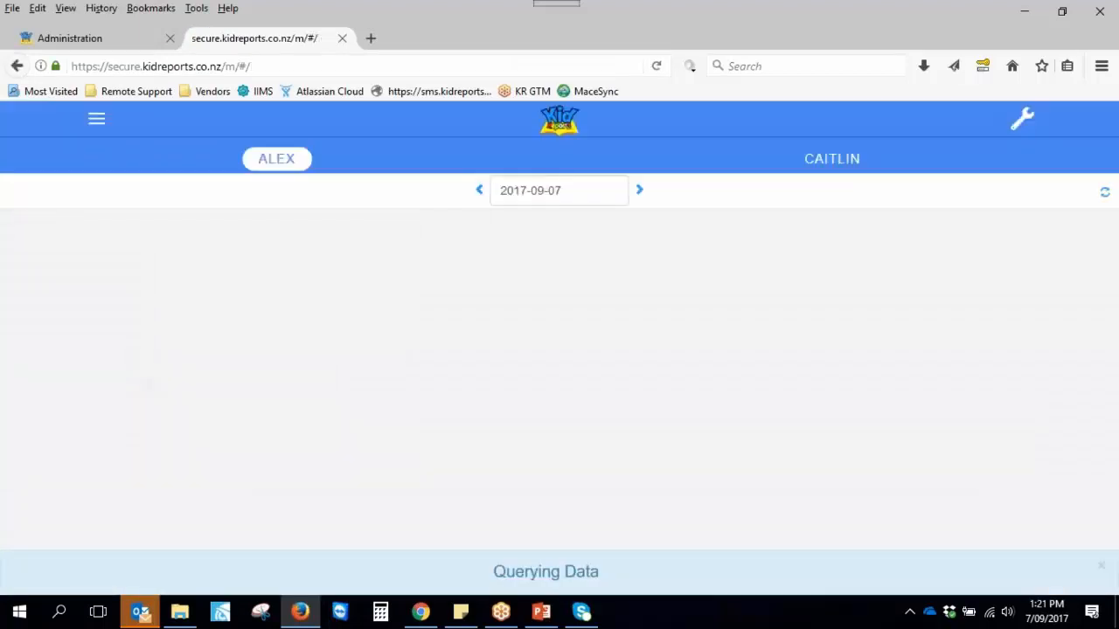
left_click(1062, 13)
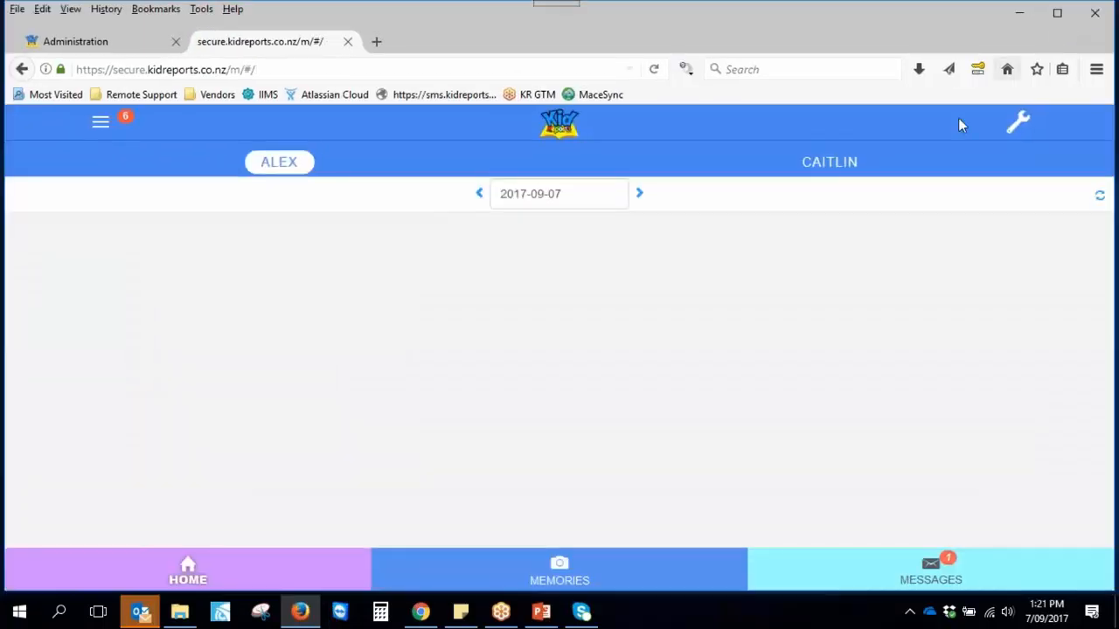
left_click(1057, 12)
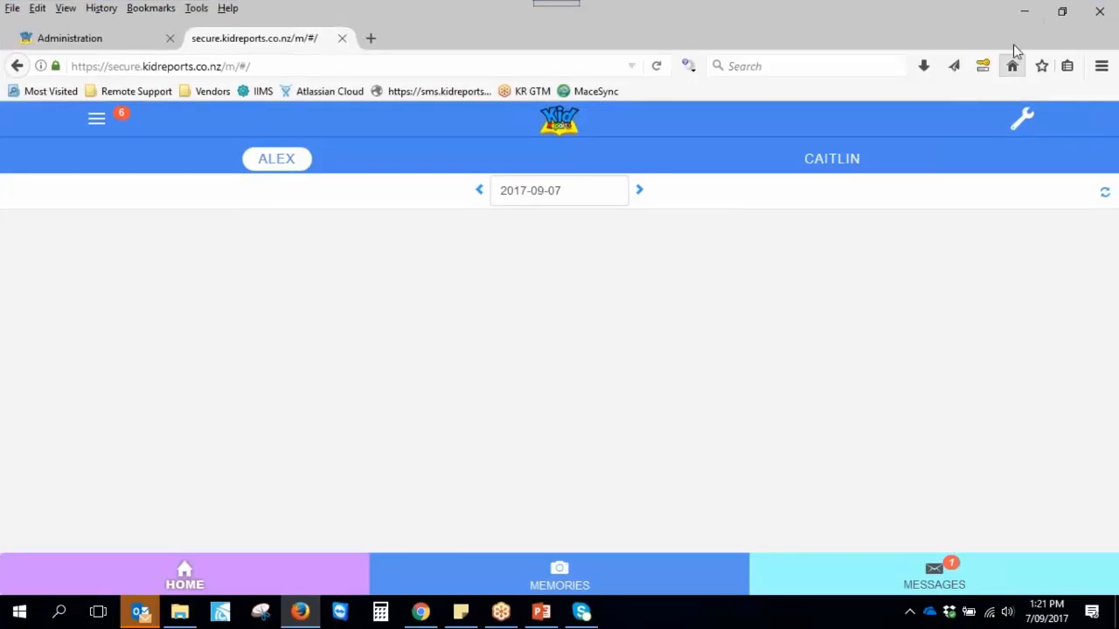
left_click(421, 612)
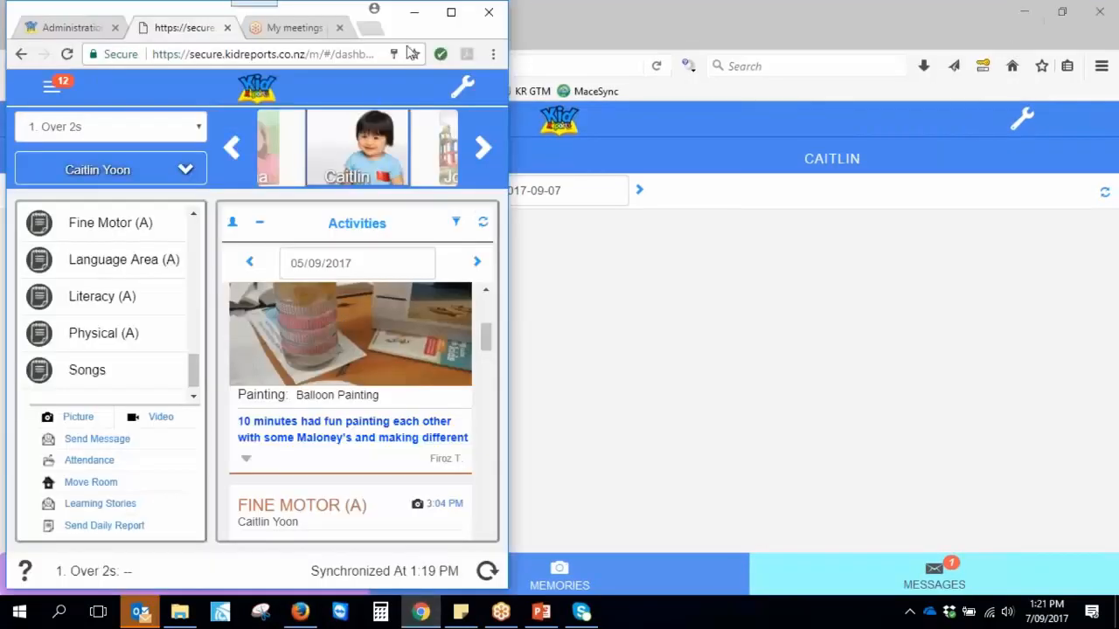
Maximise the Chrome window and settle on the Administration tab after checking the dashboard
left_click(450, 14)
left_click(73, 18)
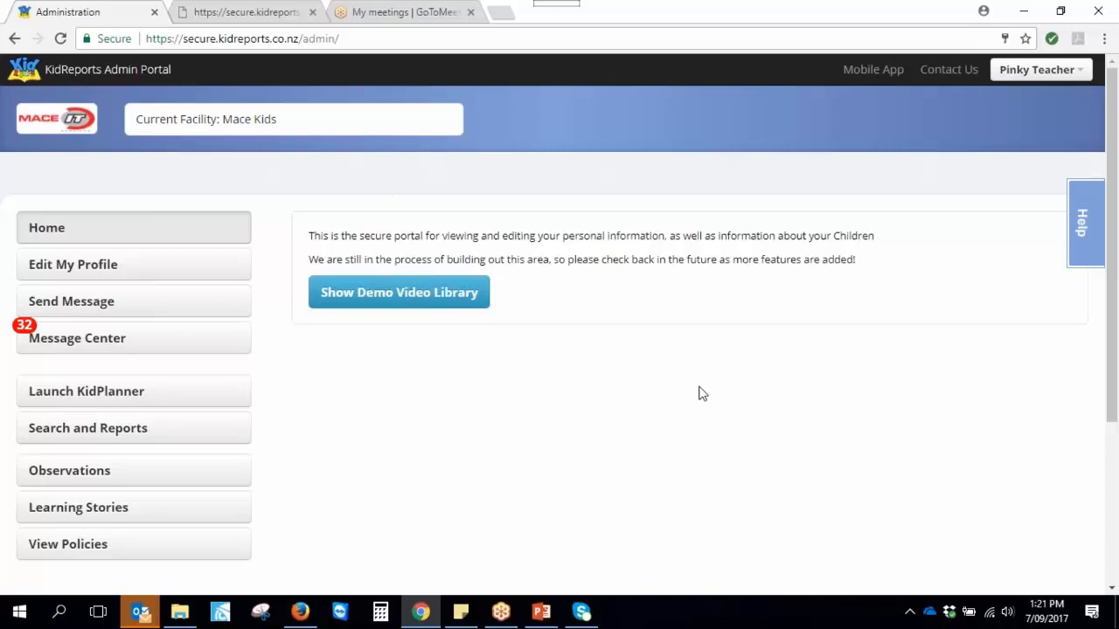
left_click(253, 14)
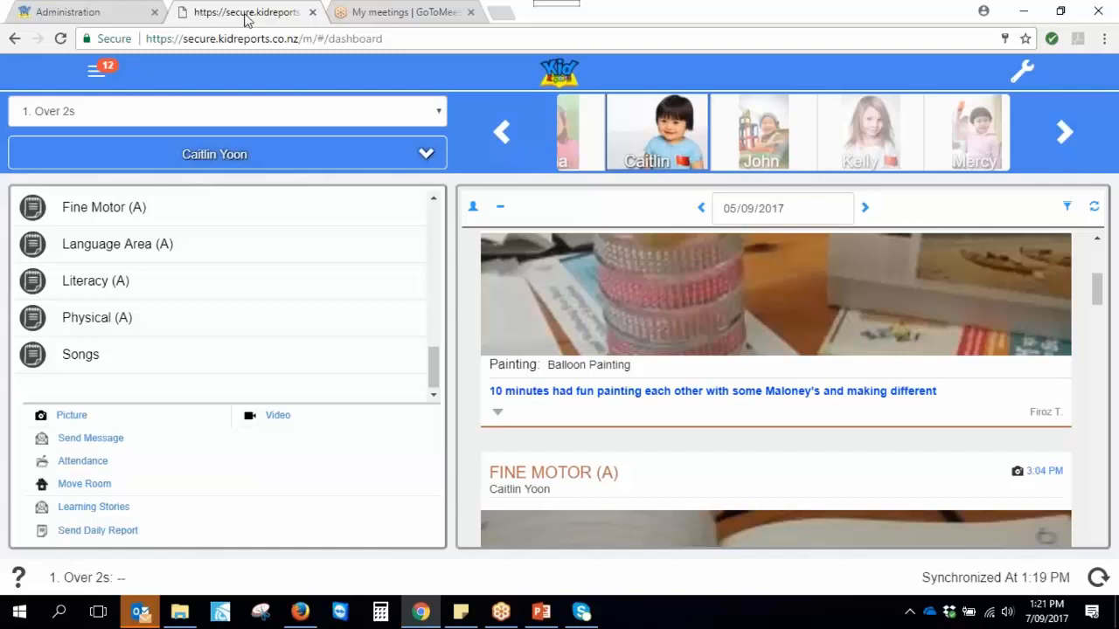
left_click(88, 15)
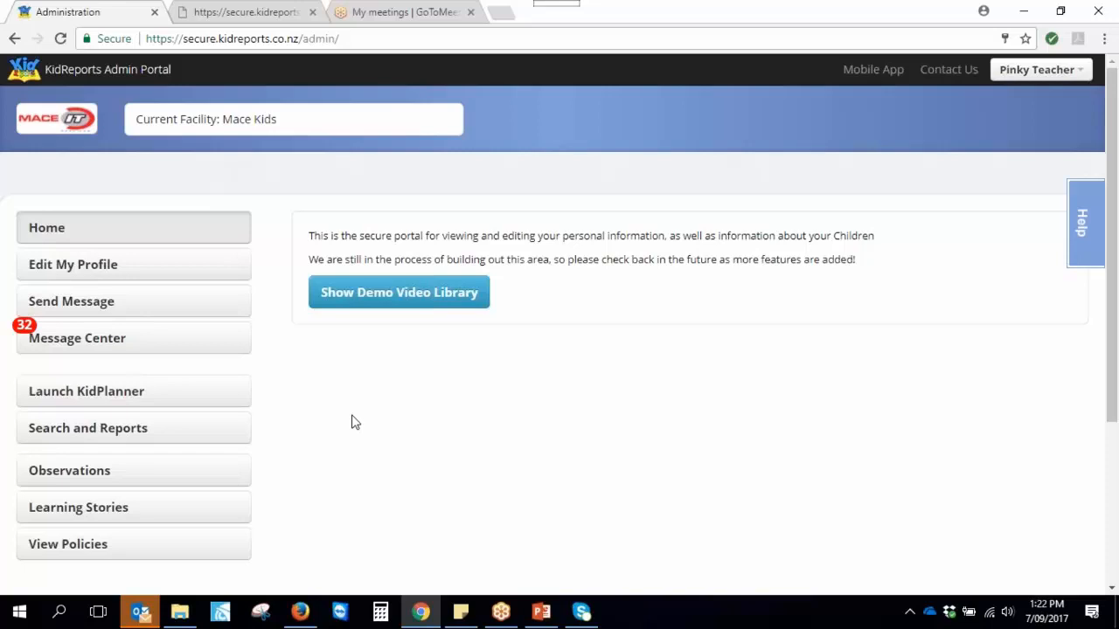
left_click(58, 516)
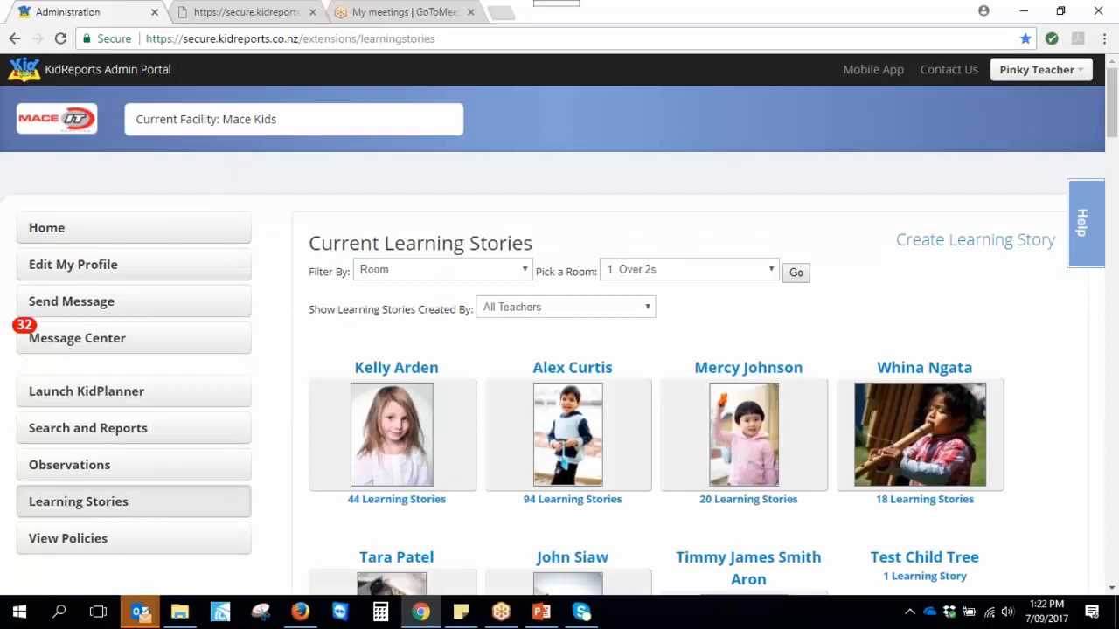
scroll(642, 460, "down", 1)
scroll(642, 460, "down", 3)
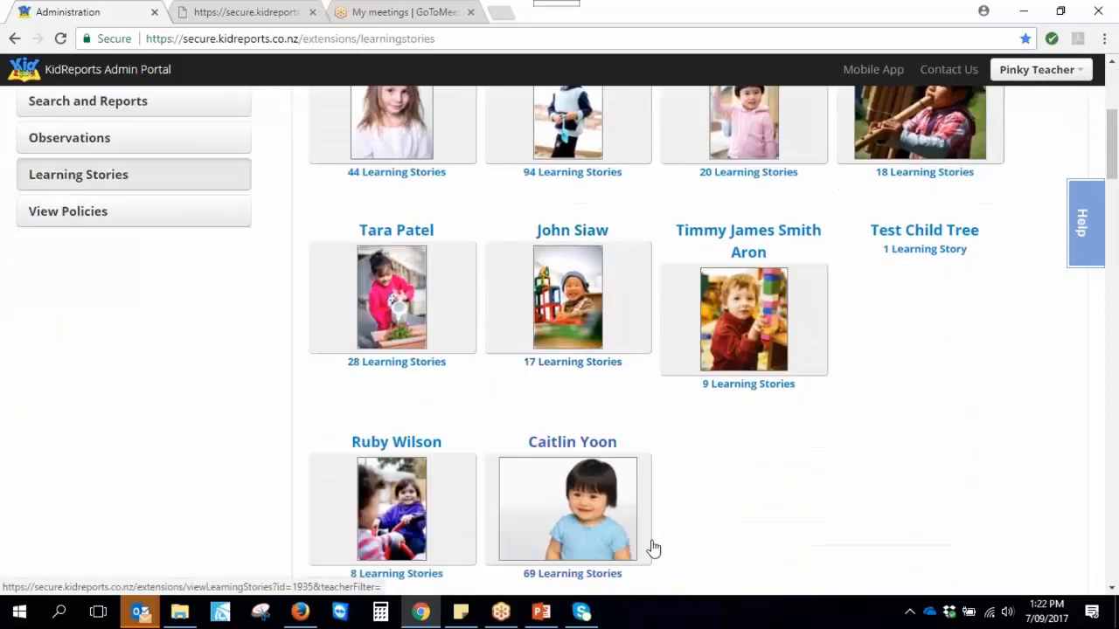
left_click(569, 529)
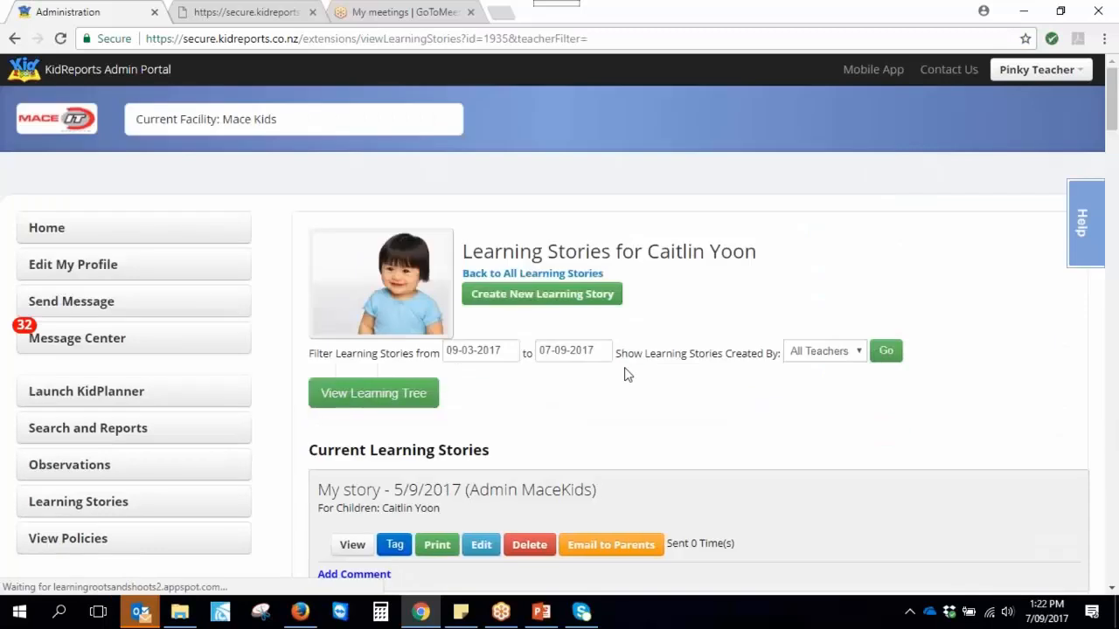
left_click(515, 304)
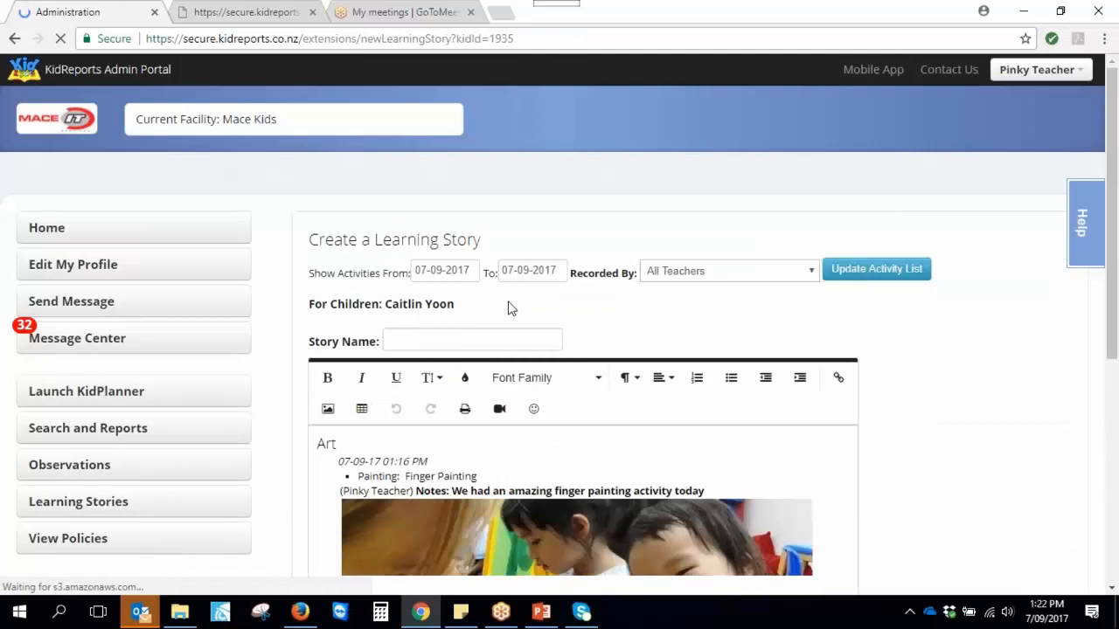
scroll(699, 472, "down", 1)
scroll(699, 470, "down", 3)
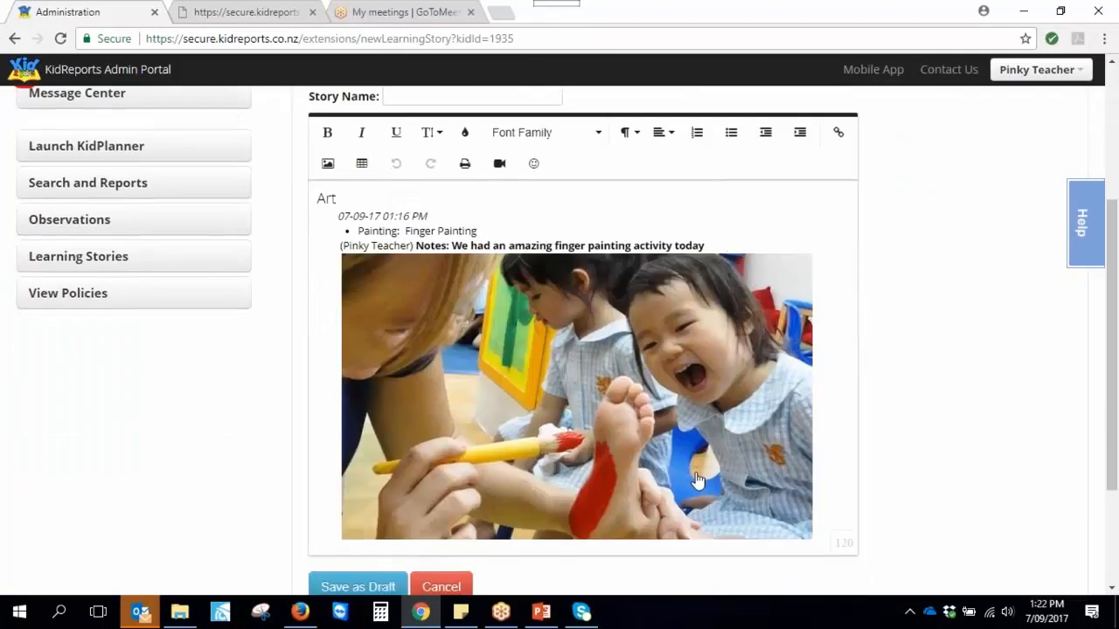
scroll(695, 472, "up", 1)
scroll(710, 482, "up", 1)
scroll(687, 479, "up", 1)
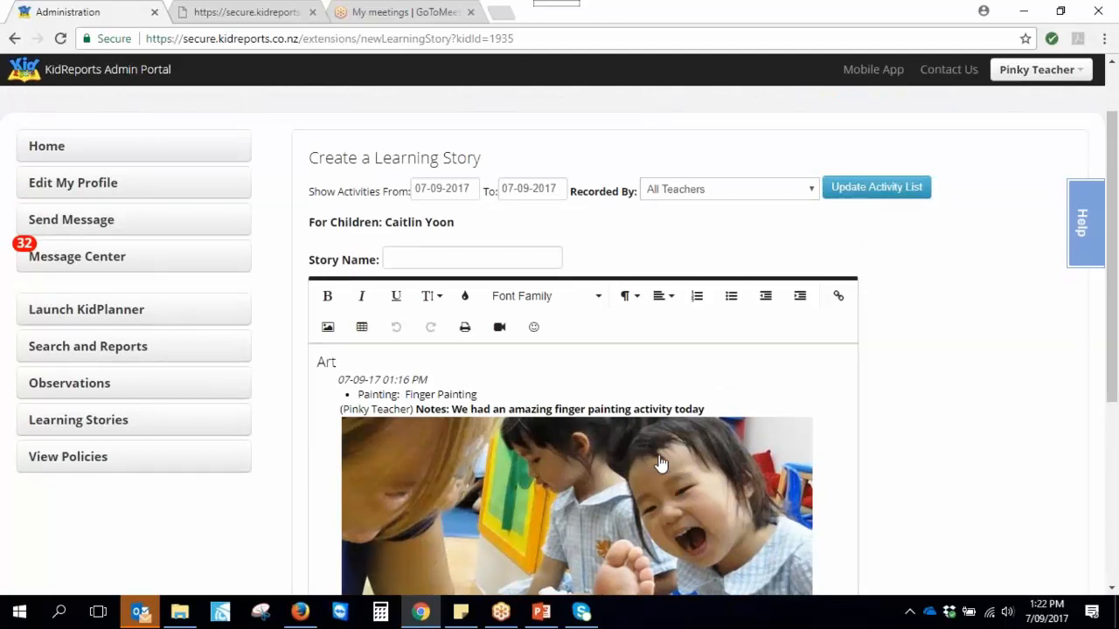
Set the activities From date to 11-08-2017 and update the activity list
left_click(475, 190)
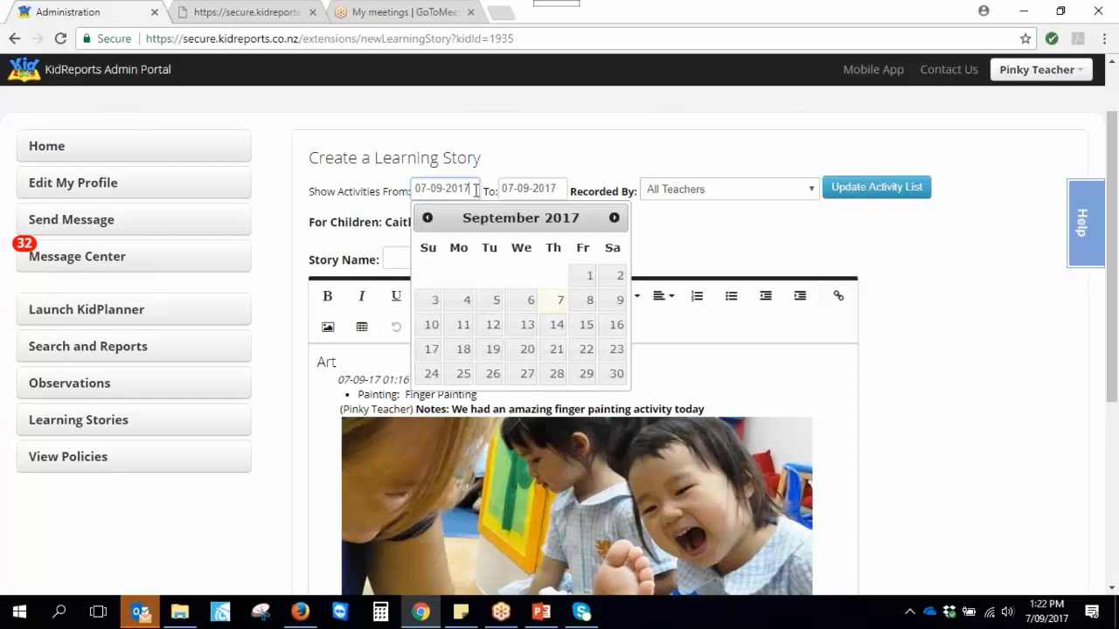
left_click(428, 217)
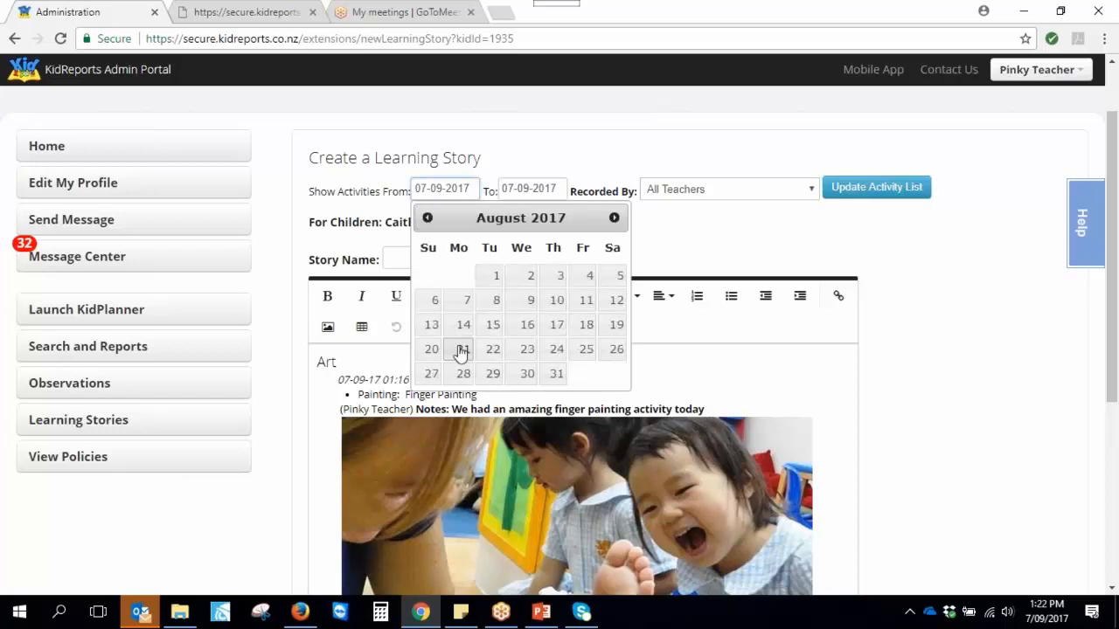
left_click(585, 299)
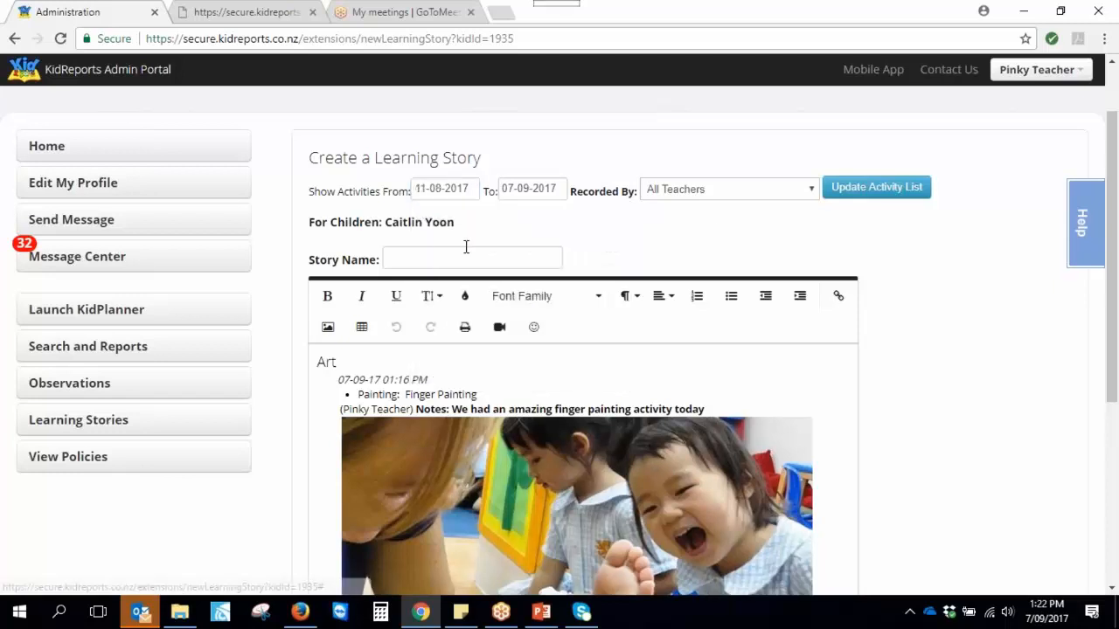
left_click(858, 196)
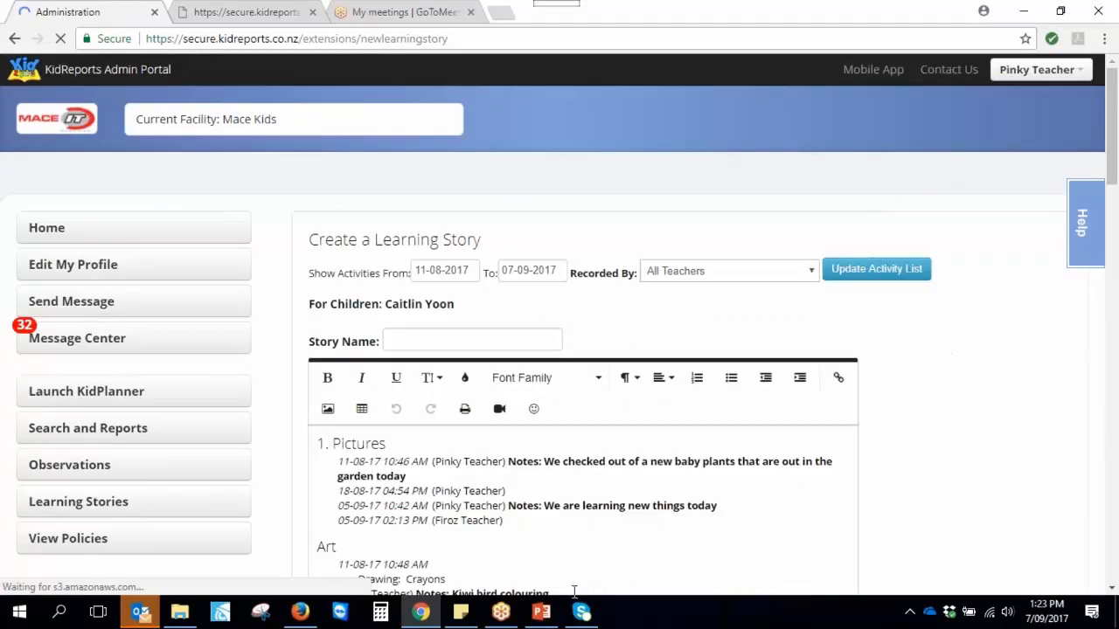
Scroll through the loaded activities and select the word 'colouring' in the kiwi note
scroll(577, 513, "down", 3)
scroll(577, 516, "down", 1)
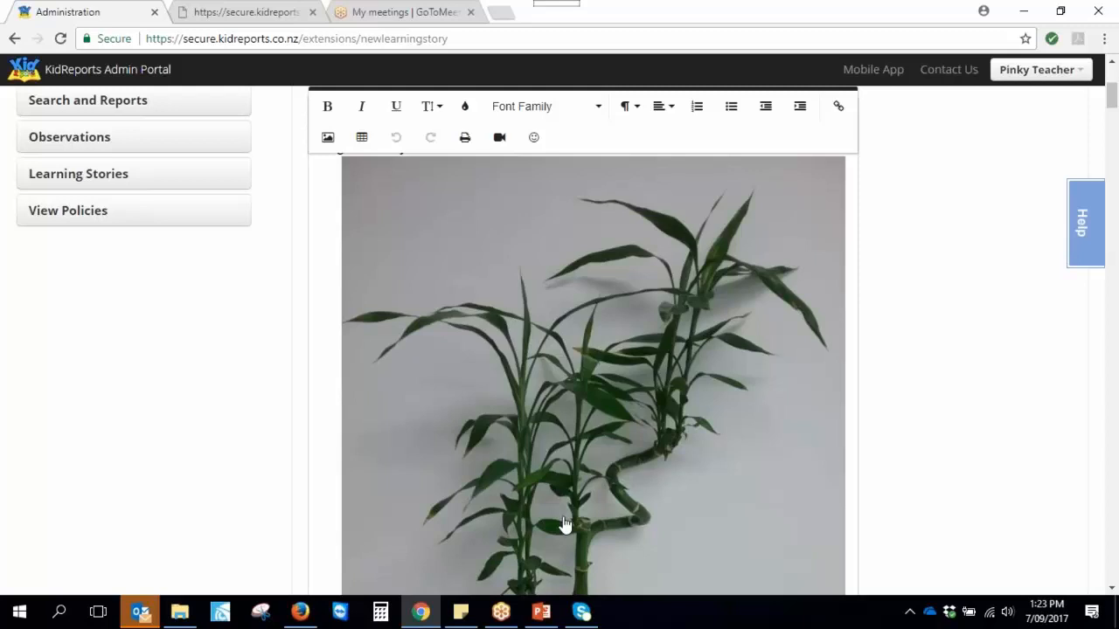
scroll(624, 490, "down", 7)
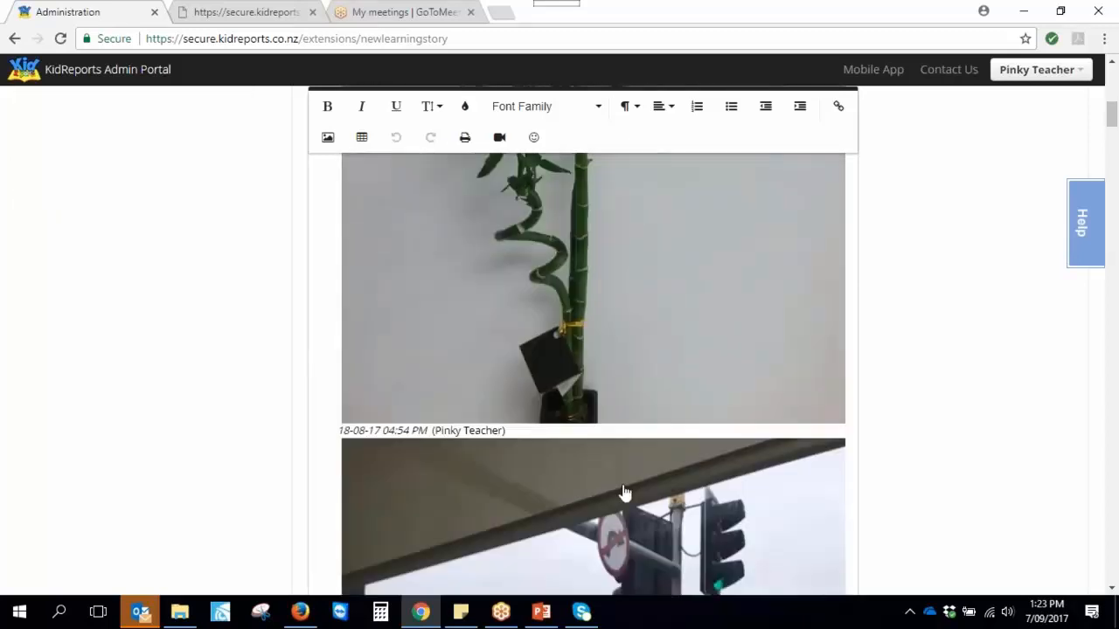
scroll(626, 496, "down", 10)
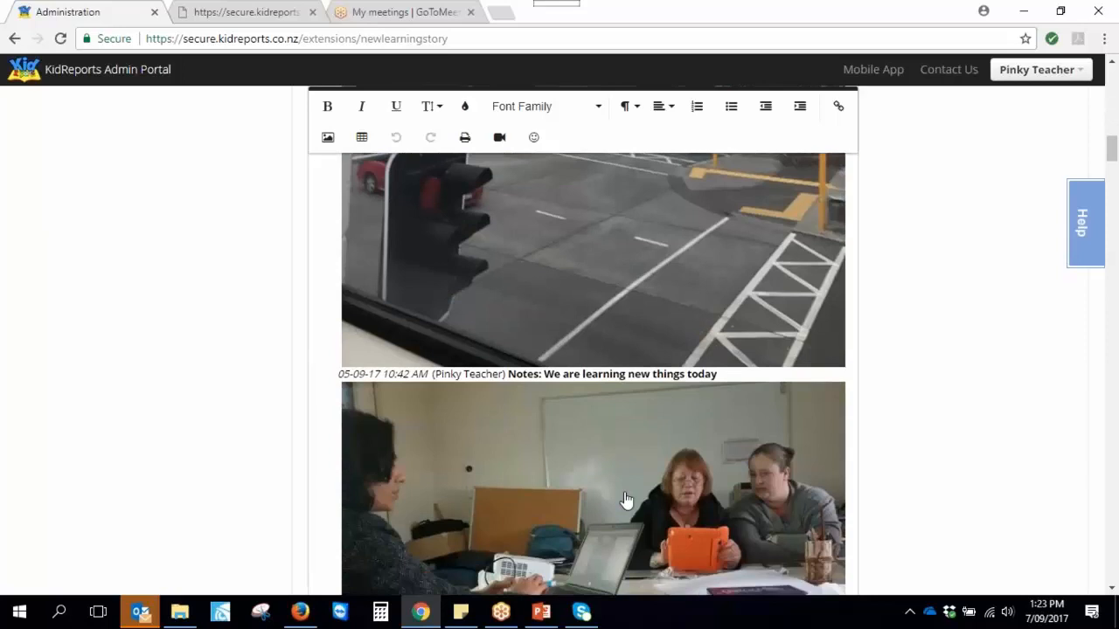
scroll(626, 500, "down", 5)
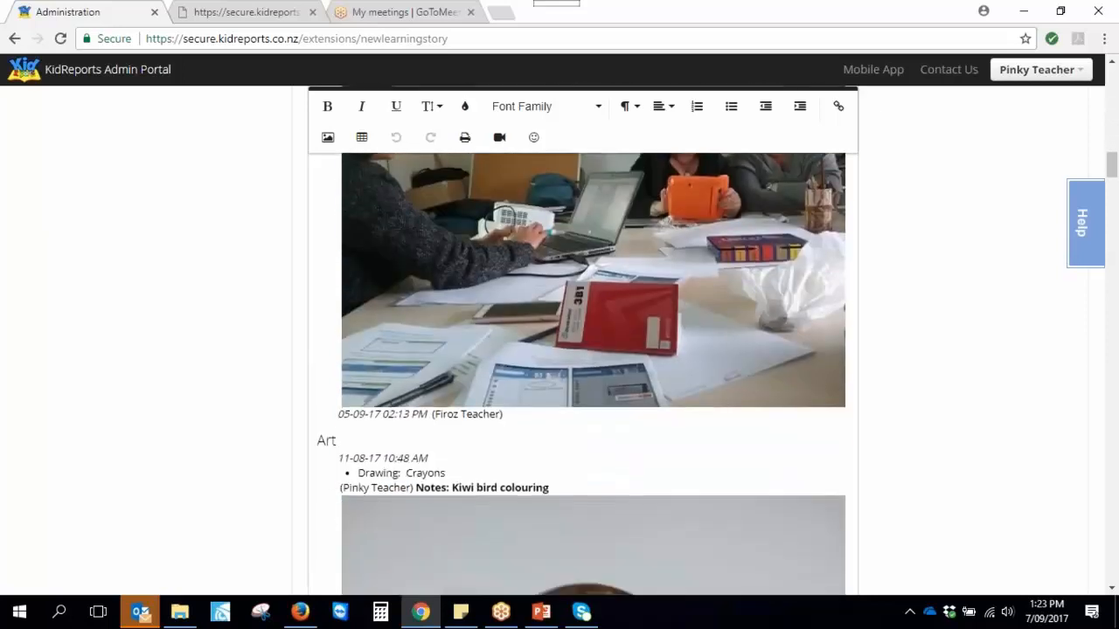
scroll(626, 509, "down", 3)
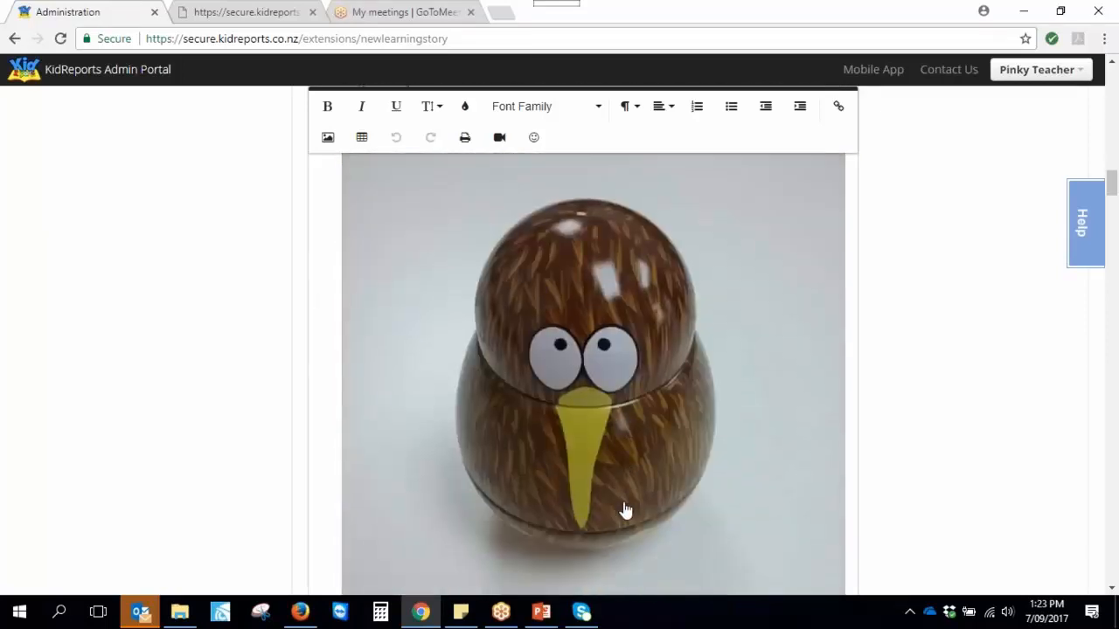
scroll(626, 510, "up", 2)
left_click(560, 267)
left_click_drag(560, 268, 452, 267)
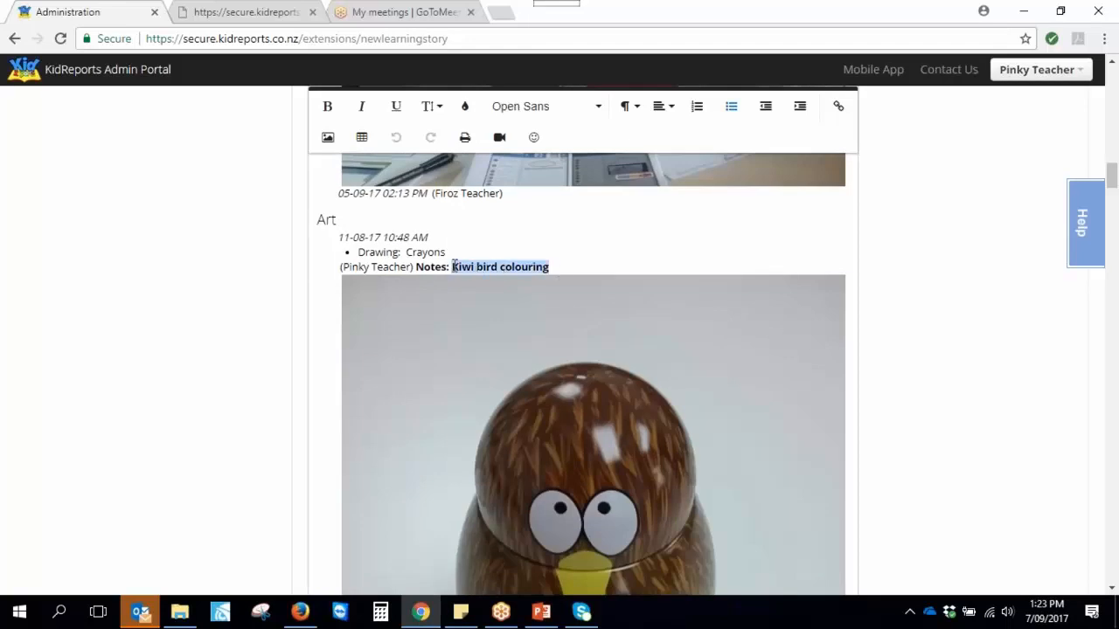
Add a blank line beneath the '1. Pictures' heading
scroll(522, 418, "up", 5)
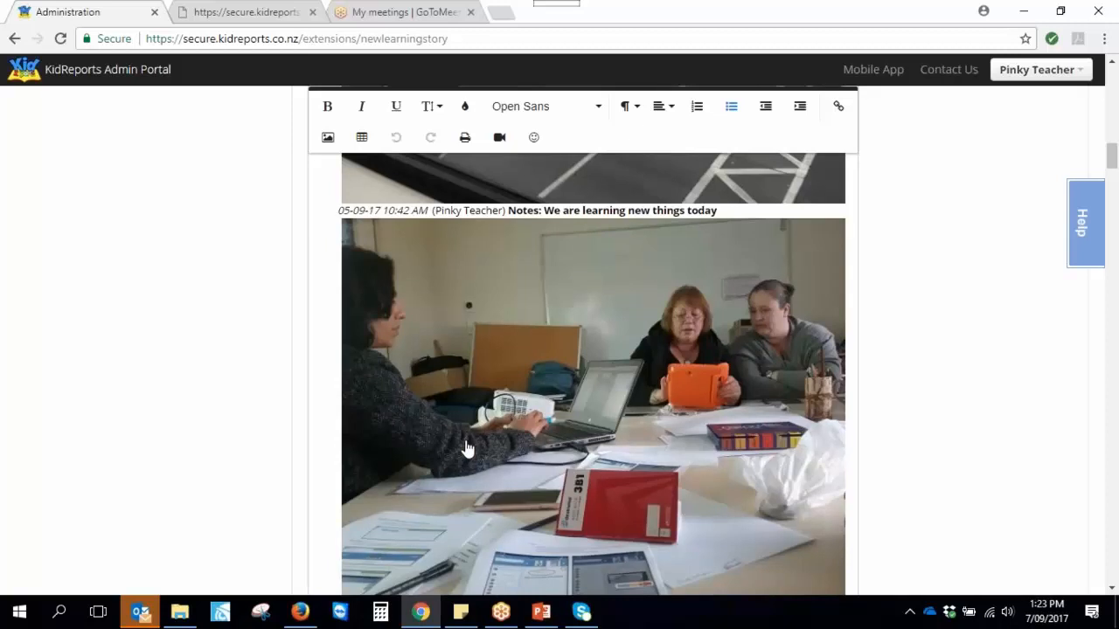
scroll(466, 449, "up", 10)
scroll(466, 448, "up", 8)
left_click(402, 360)
key("Return")
key("Return")
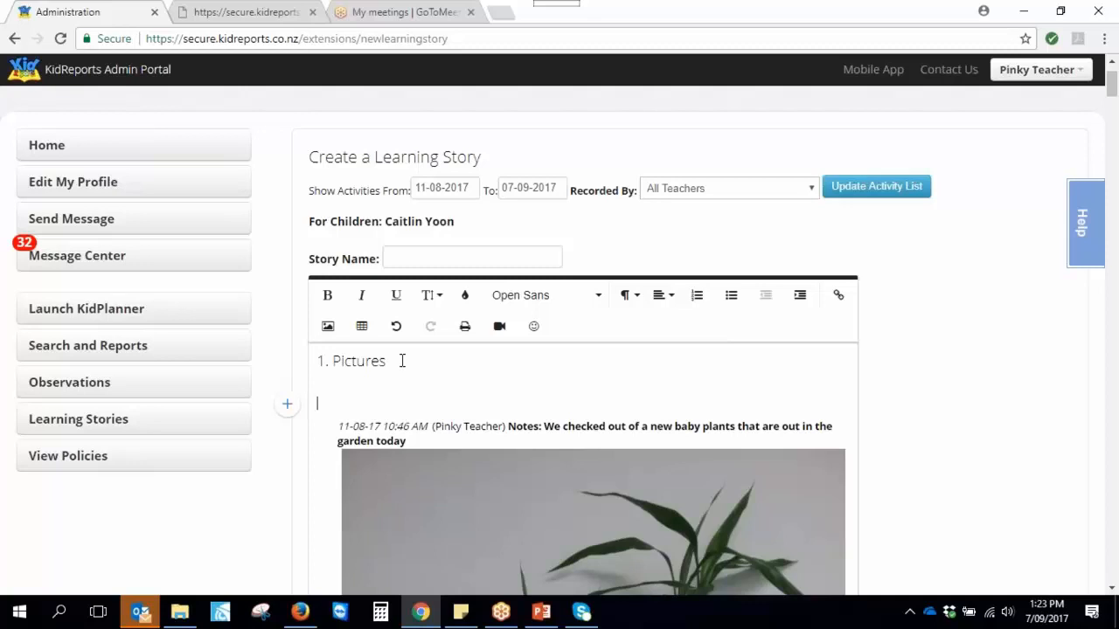
Insert a 2x2 table below Pictures and drag the plant photo into it
left_click(362, 326)
left_click(347, 404)
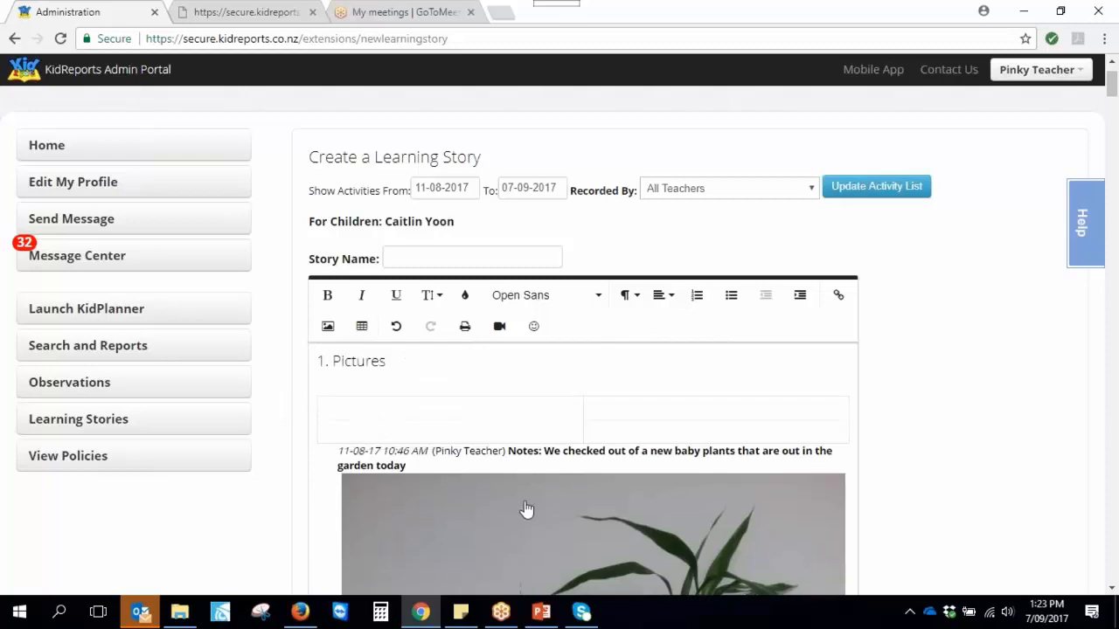
left_click(419, 501)
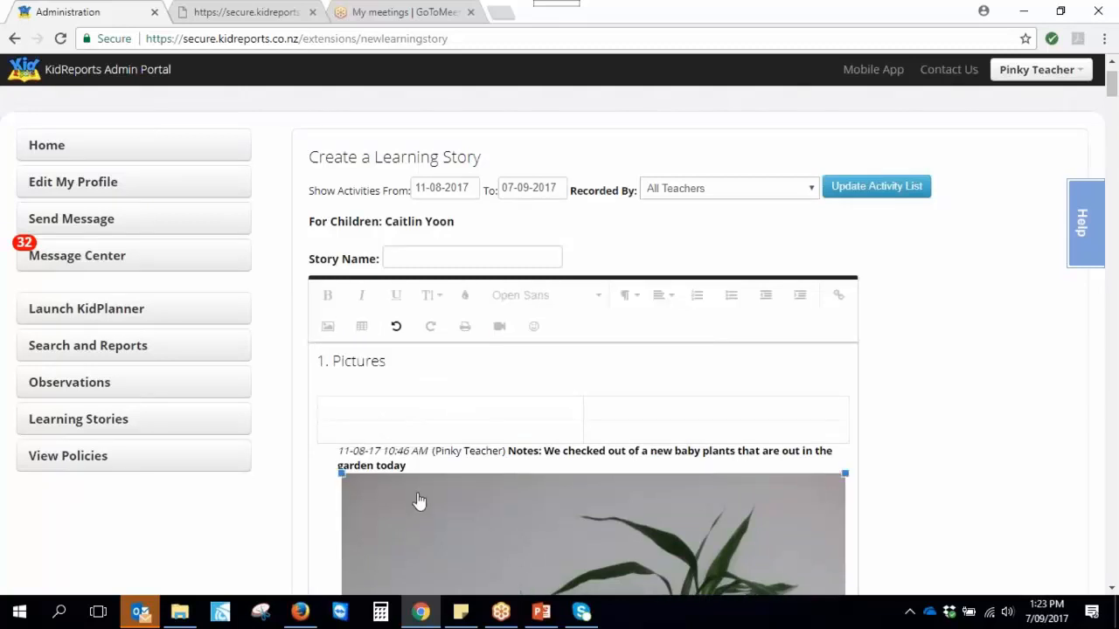
left_click_drag(418, 500, 387, 402)
Delete the traffic-light photo from the story
scroll(565, 519, "down", 4)
left_click(589, 525)
scroll(587, 515, "down", 2)
scroll(587, 513, "down", 3)
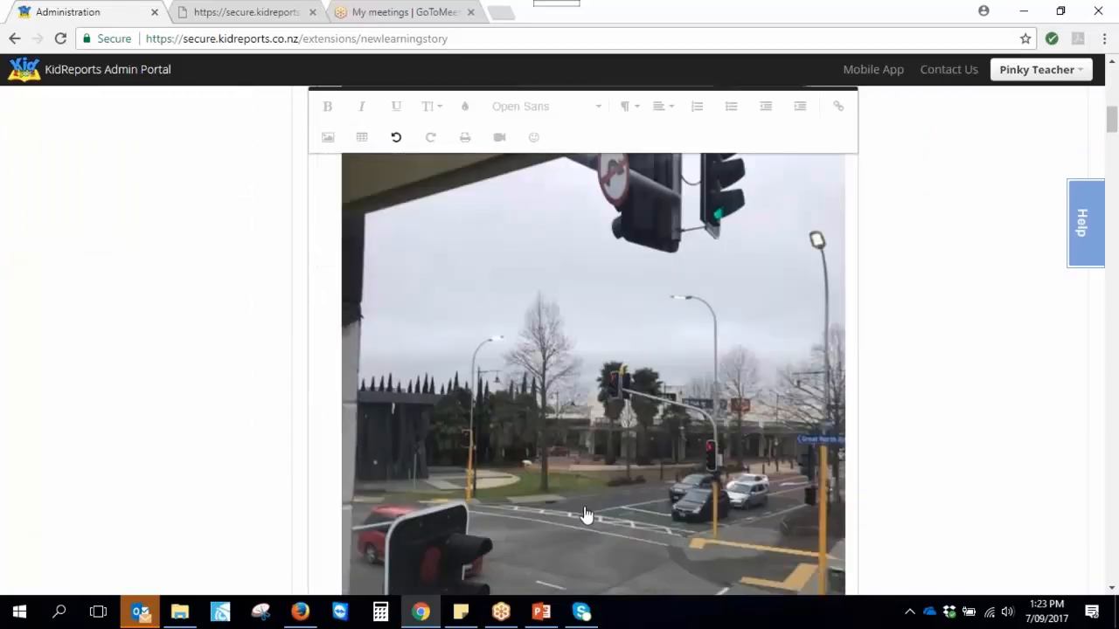
scroll(586, 516, "down", 1)
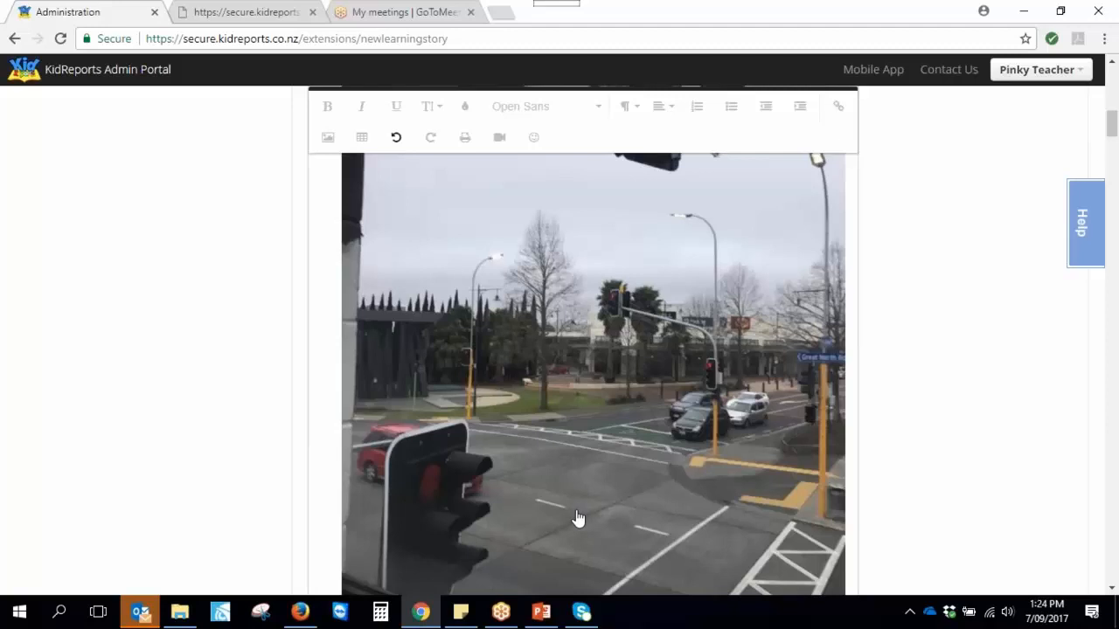
scroll(577, 518, "up", 3)
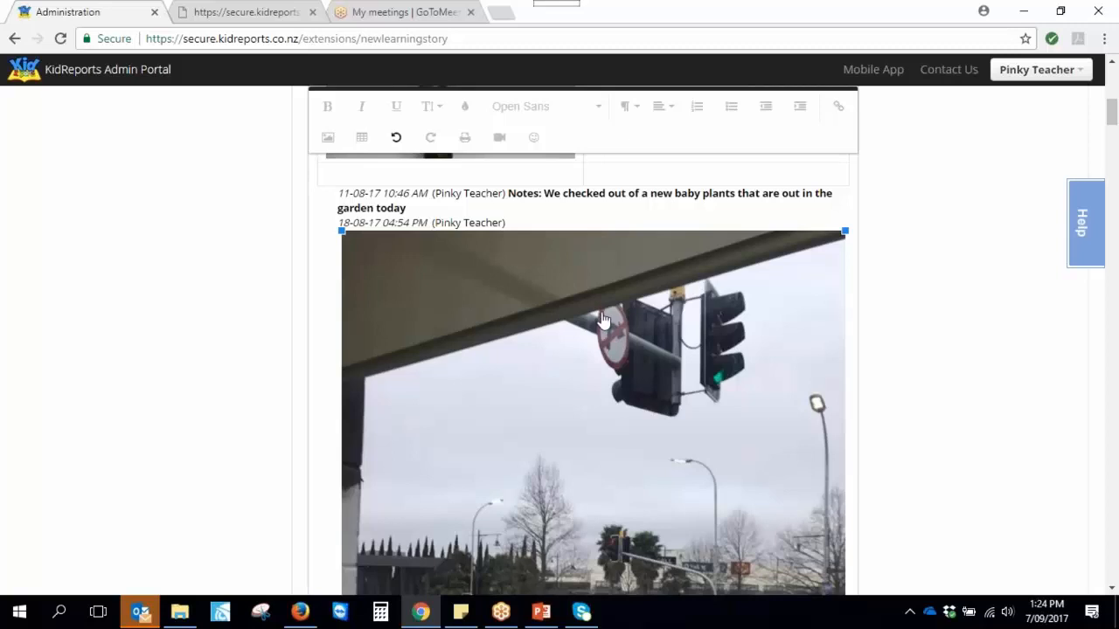
key("BackSpace")
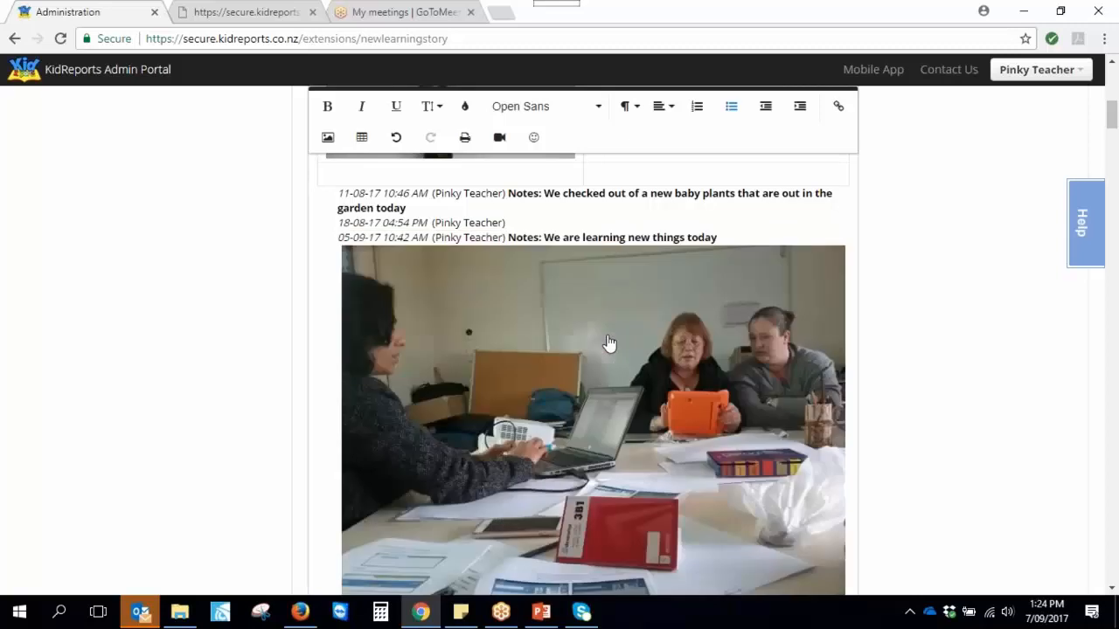
Move the kiwi bird photo out of its entry into an empty table cell
scroll(611, 411, "up", 1)
scroll(611, 417, "down", 5)
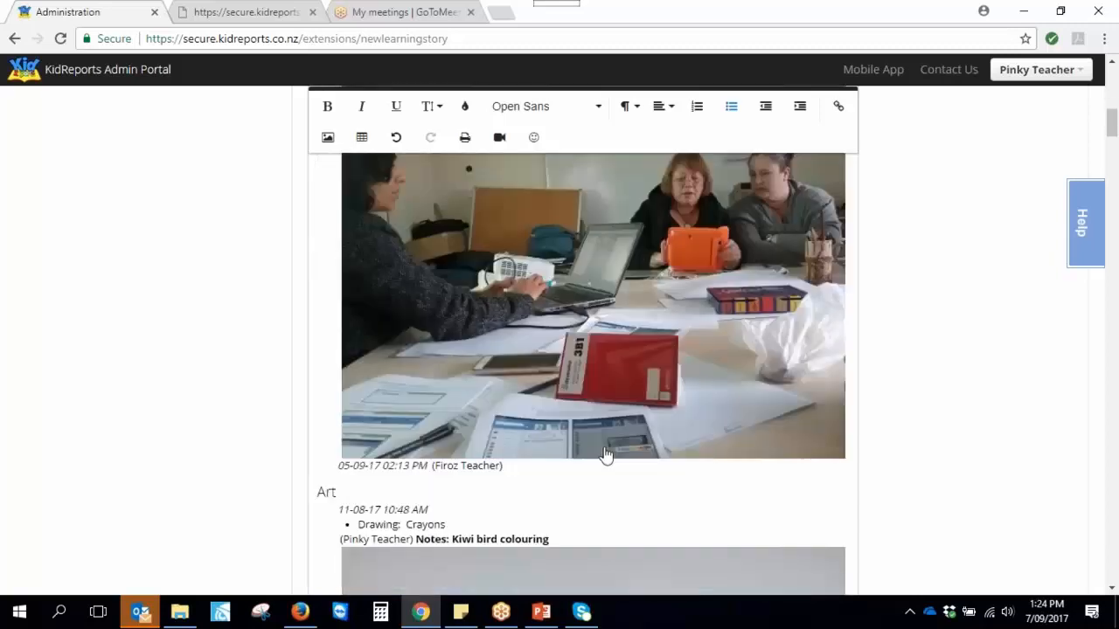
left_click(597, 419)
key("BackSpace")
scroll(612, 437, "up", 10)
left_click(612, 497)
key("ctrl+v")
Colour the plant photo's cell teal and the kiwi photo's cell dark purple
scroll(612, 367, "up", 1)
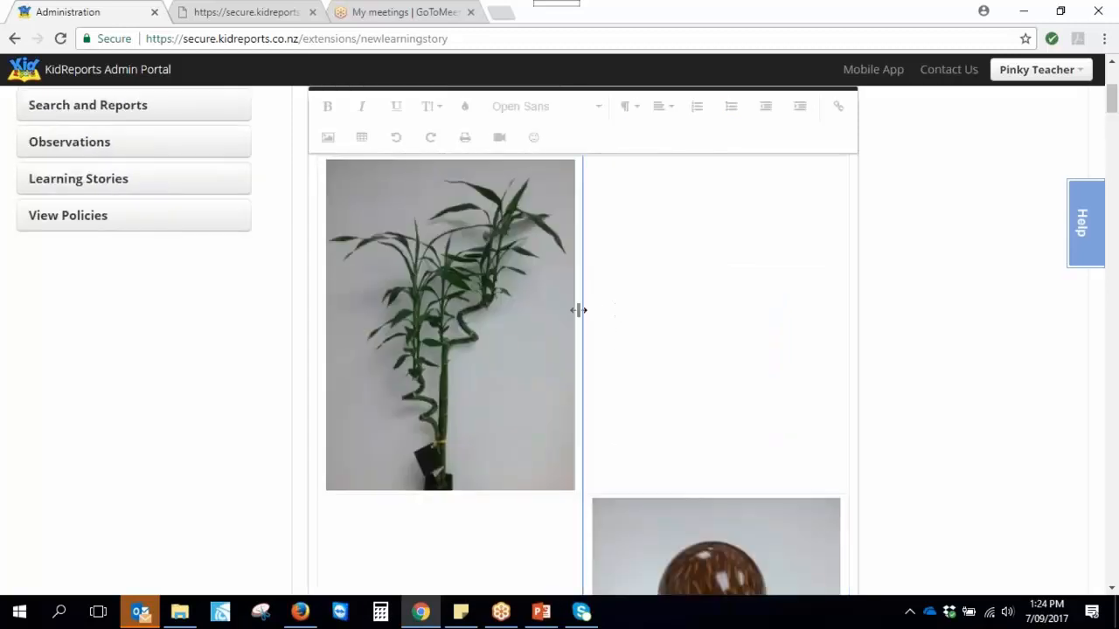
left_click(577, 310)
left_click(413, 553)
left_click(396, 563)
scroll(664, 374, "down", 3)
left_click(589, 393)
scroll(591, 417, "down", 3)
left_click(678, 403)
left_click(764, 418)
In the upper-right cell, write 'Start on my story here, and I keep writing as long as I want !!'
scroll(478, 294, "up", 5)
left_click(638, 267)
type("Start on my storyu h")
key("BackSpace")
key("BackSpace")
key("BackSpace")
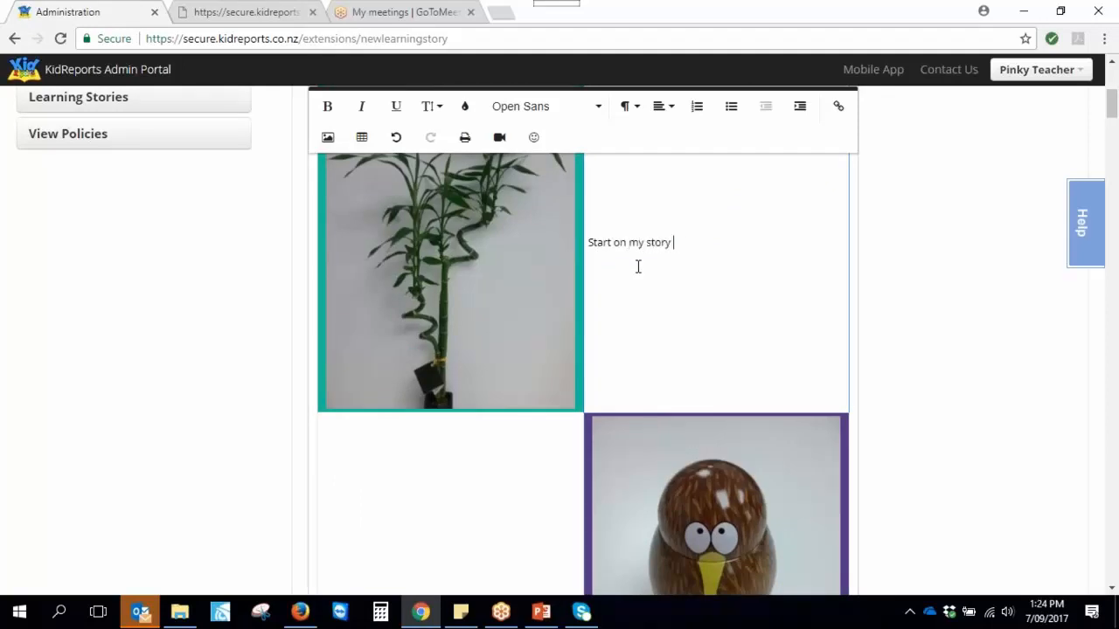
type("here, and I keep writing")
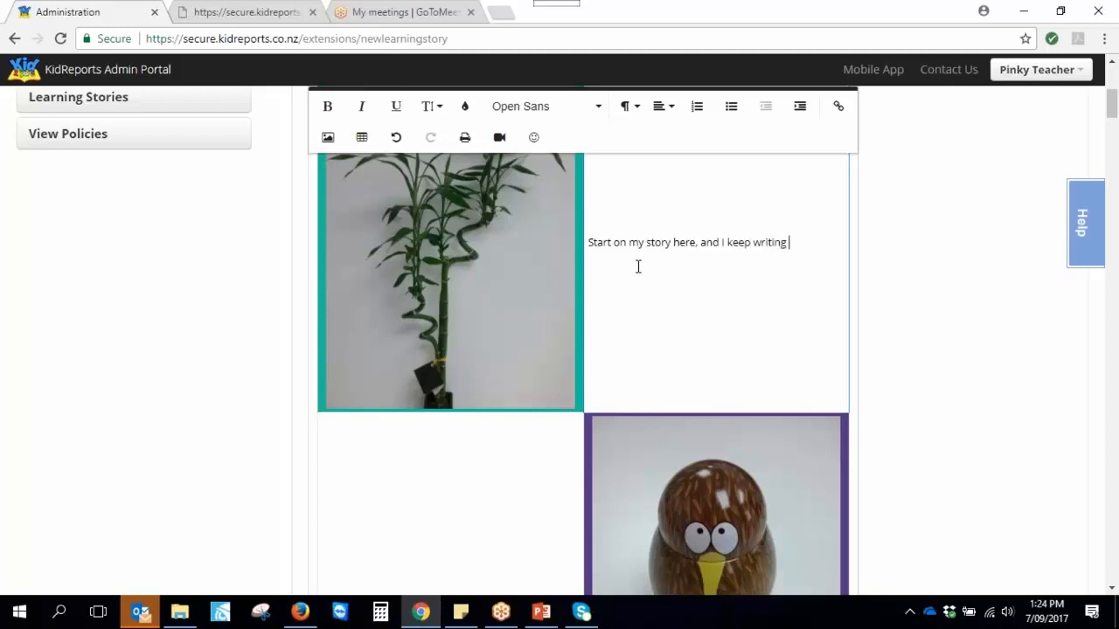
type(" as long as I want !!")
key("Return")
scroll(624, 333, "up", 1)
scroll(650, 361, "up", 2)
left_click_drag(635, 488, 588, 472)
left_click(629, 490)
left_click(428, 217)
left_click(440, 393)
left_click(545, 220)
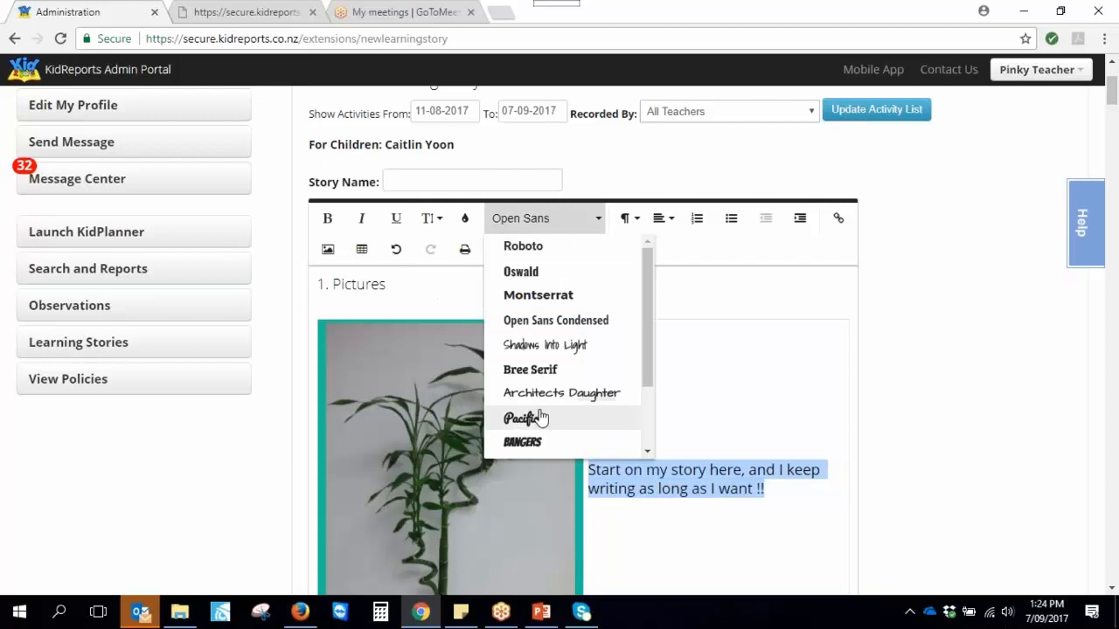
left_click(528, 418)
left_click(458, 220)
key("Escape")
left_click(721, 531)
scroll(778, 500, "down", 1)
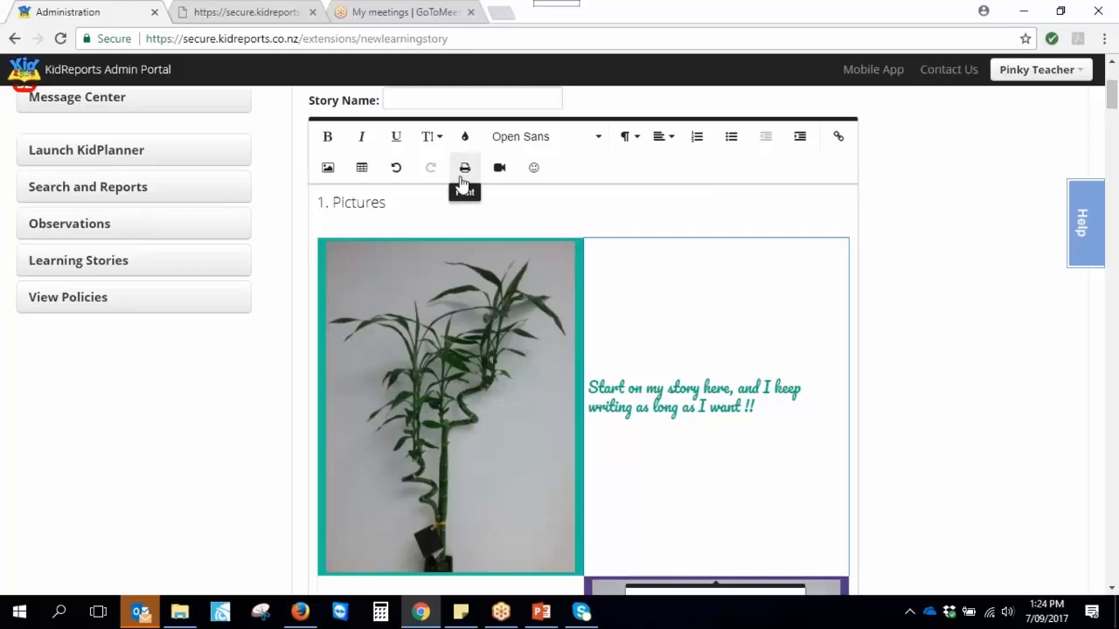
scroll(475, 379, "down", 2)
scroll(489, 405, "down", 3)
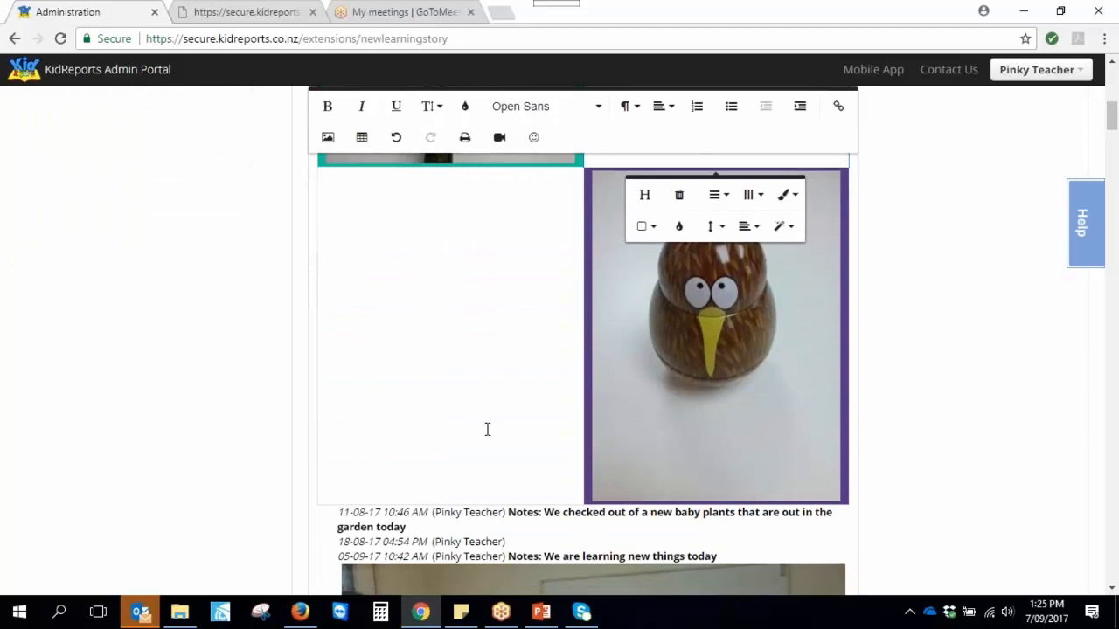
scroll(486, 429, "down", 2)
scroll(486, 428, "up", 3)
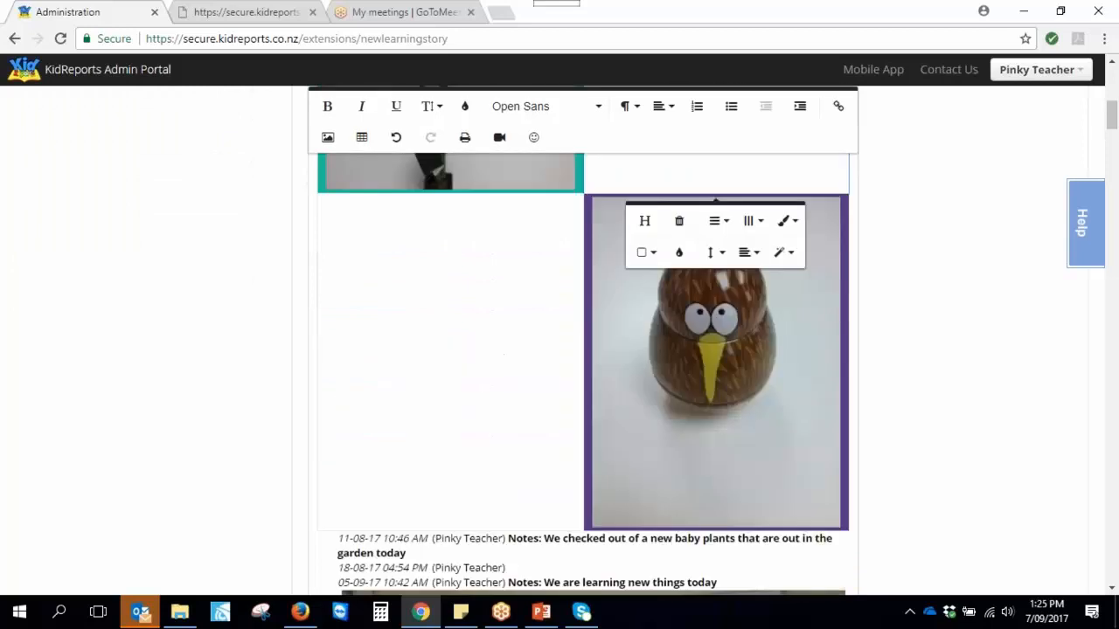
scroll(583, 374, "up", 1)
scroll(483, 434, "down", 6)
left_click(599, 480)
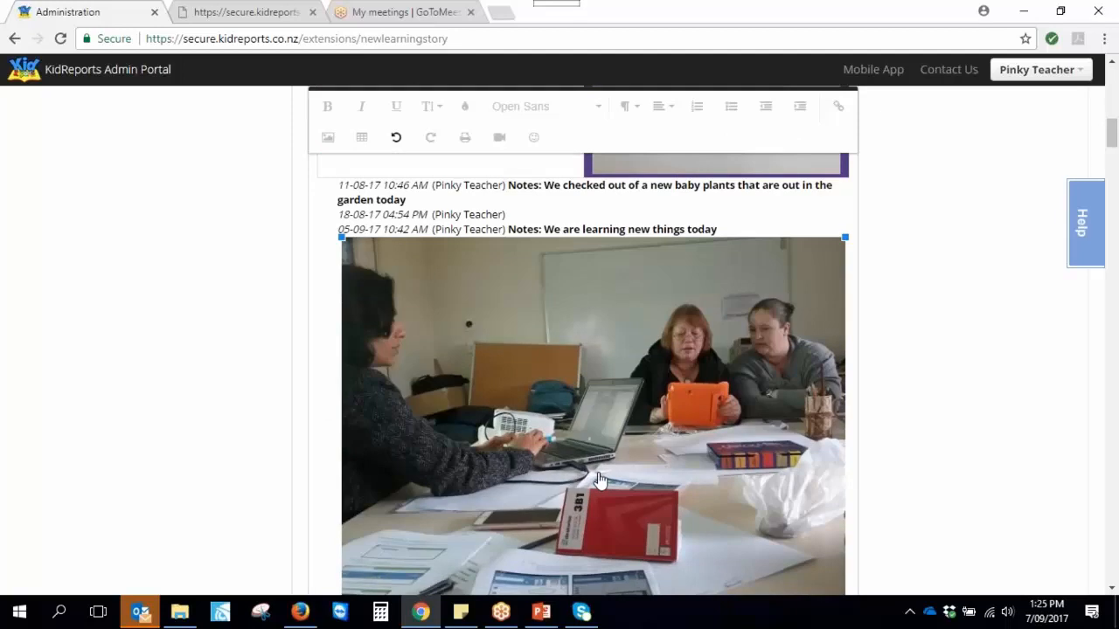
scroll(599, 481, "up", 5)
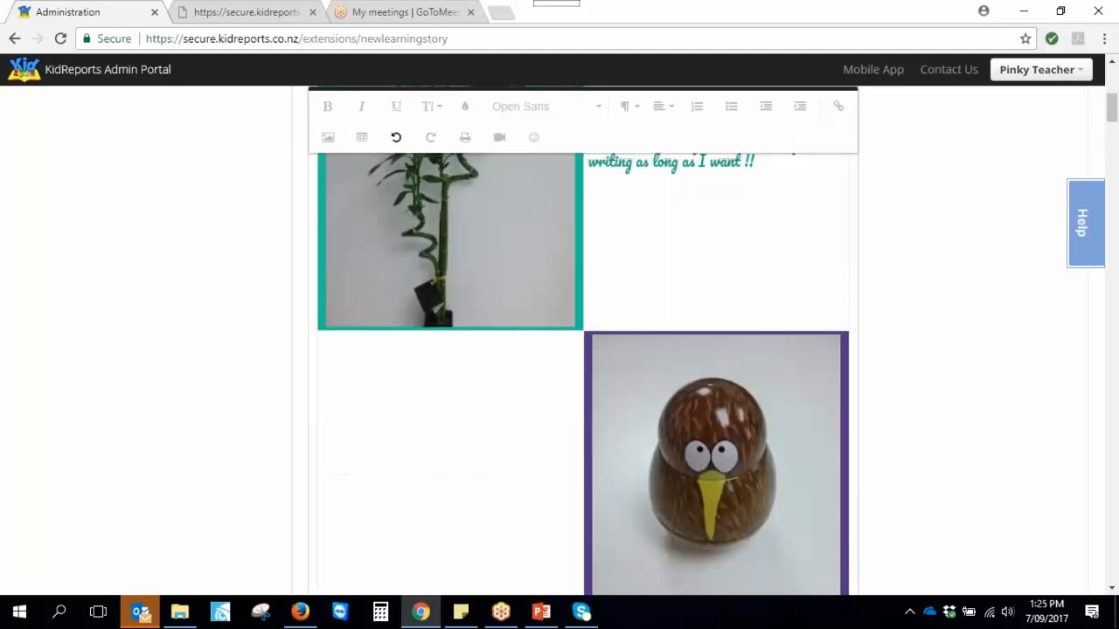
scroll(586, 472, "up", 3)
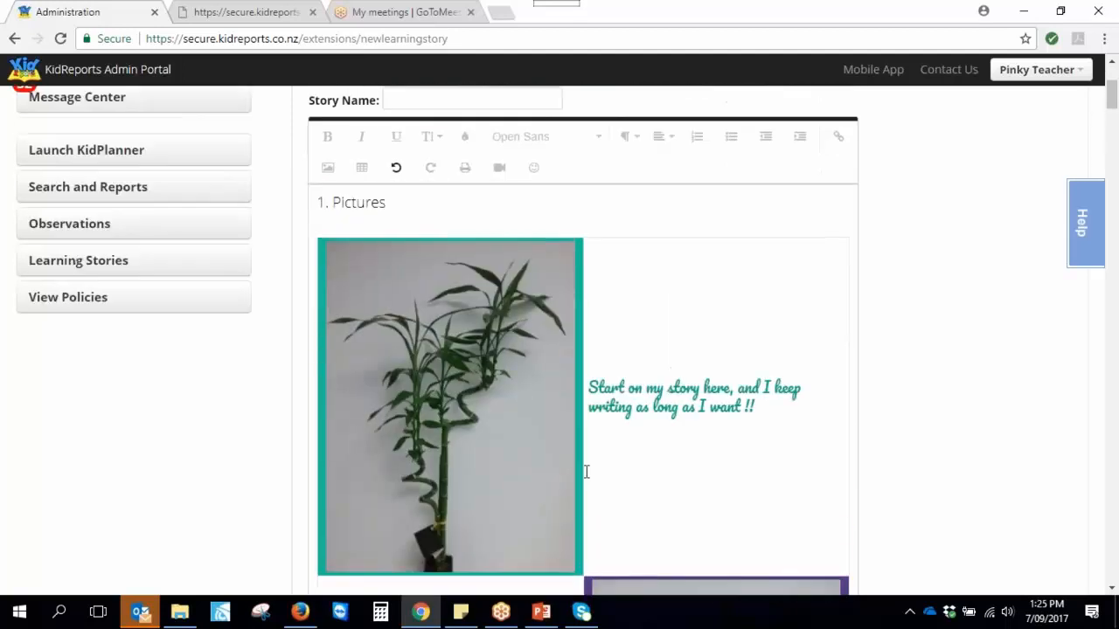
scroll(585, 473, "up", 2)
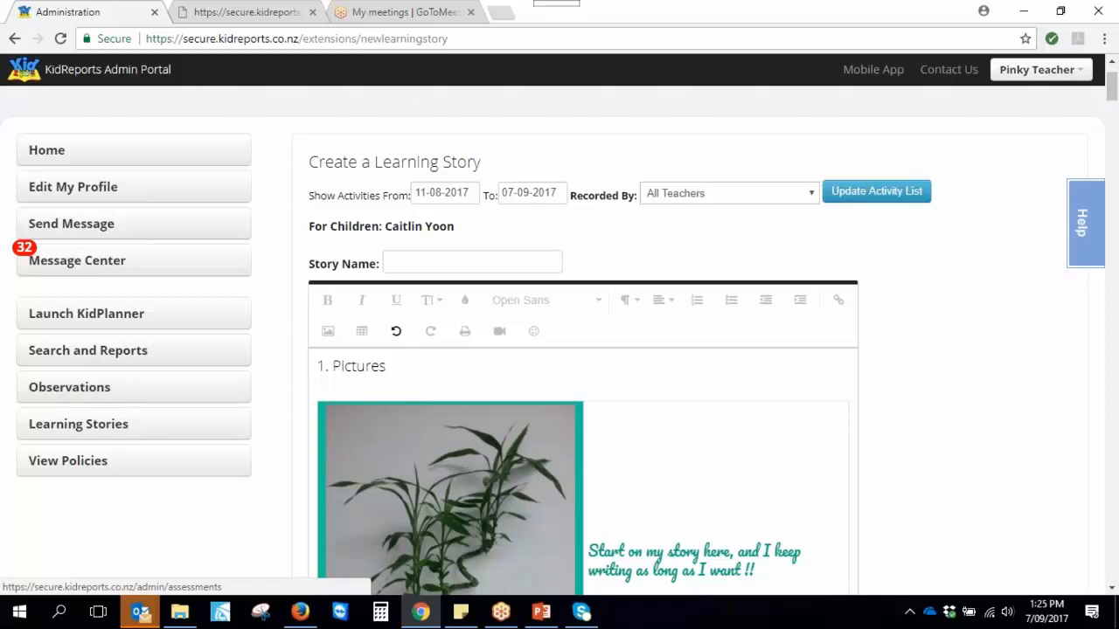
scroll(677, 396, "down", 20)
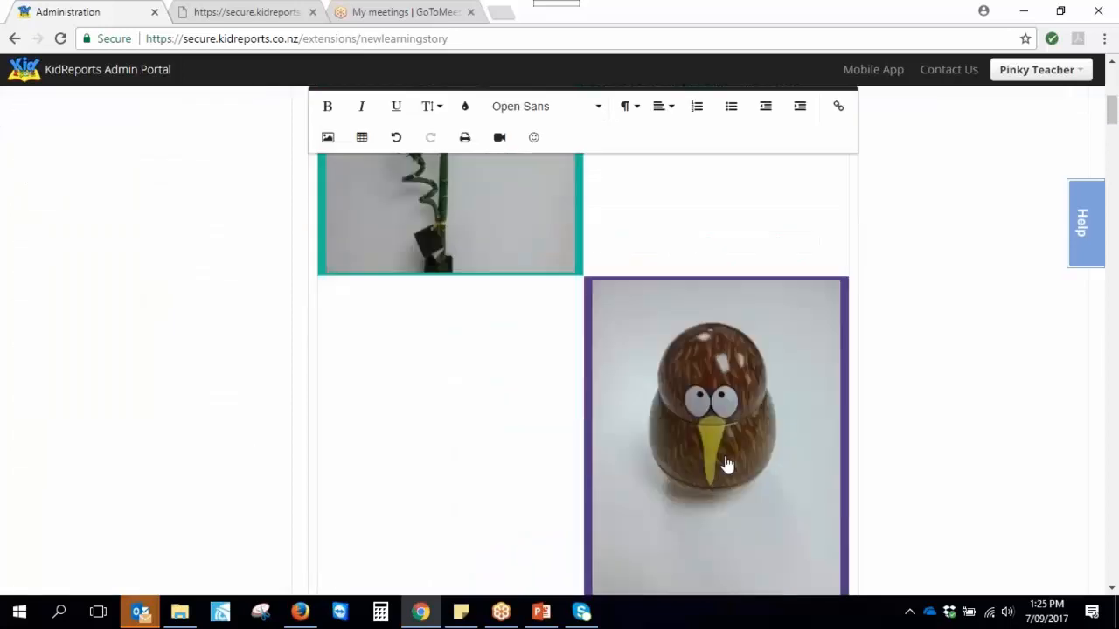
scroll(700, 477, "down", 15)
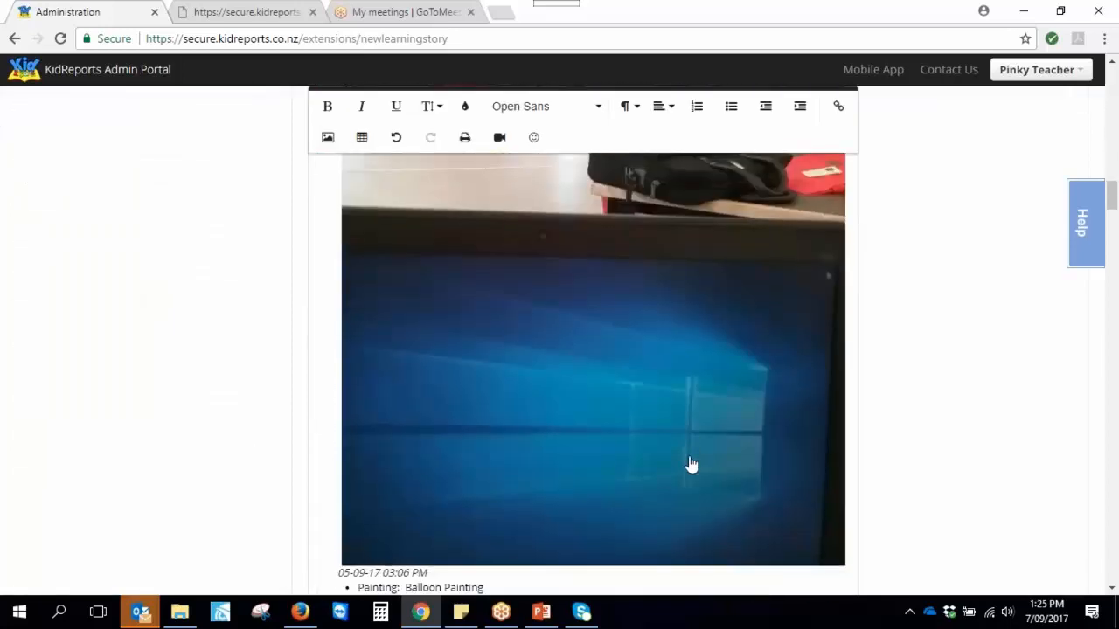
scroll(926, 516, "down", 15)
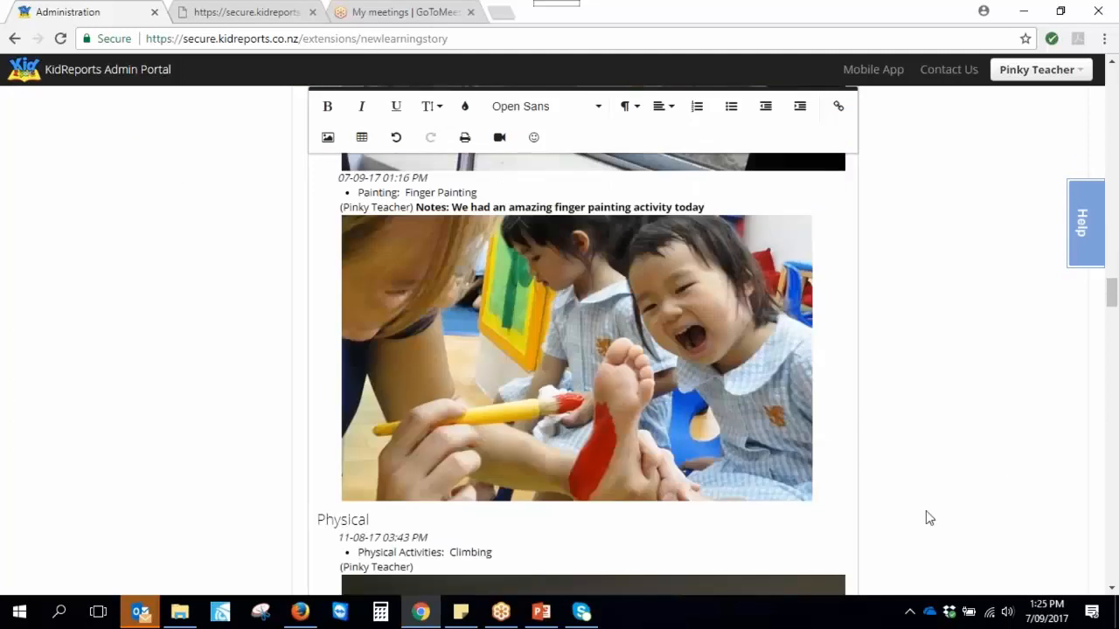
scroll(922, 531, "down", 15)
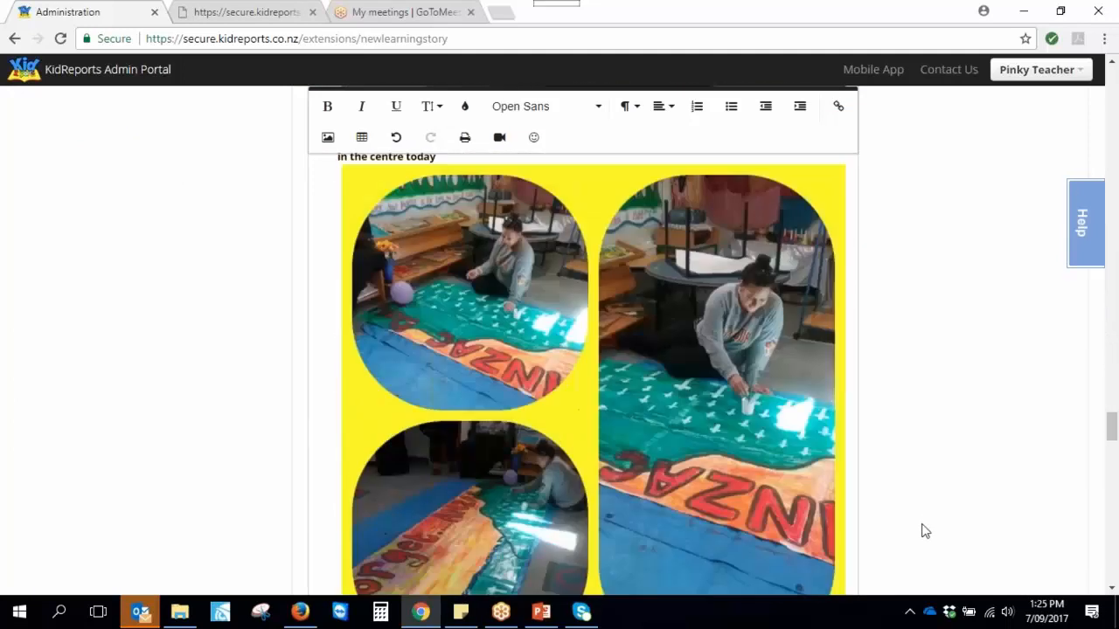
scroll(916, 533, "down", 10)
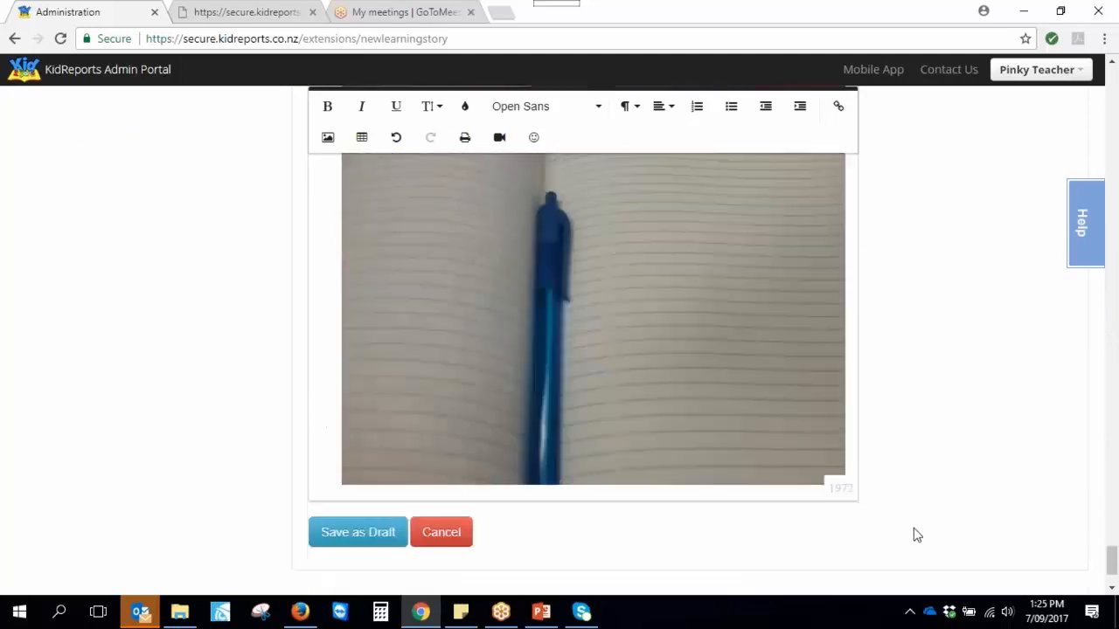
Cancel the new story and scroll the child's Current Learning Stories, with 'My story - 5/9/2017' first
left_click(443, 430)
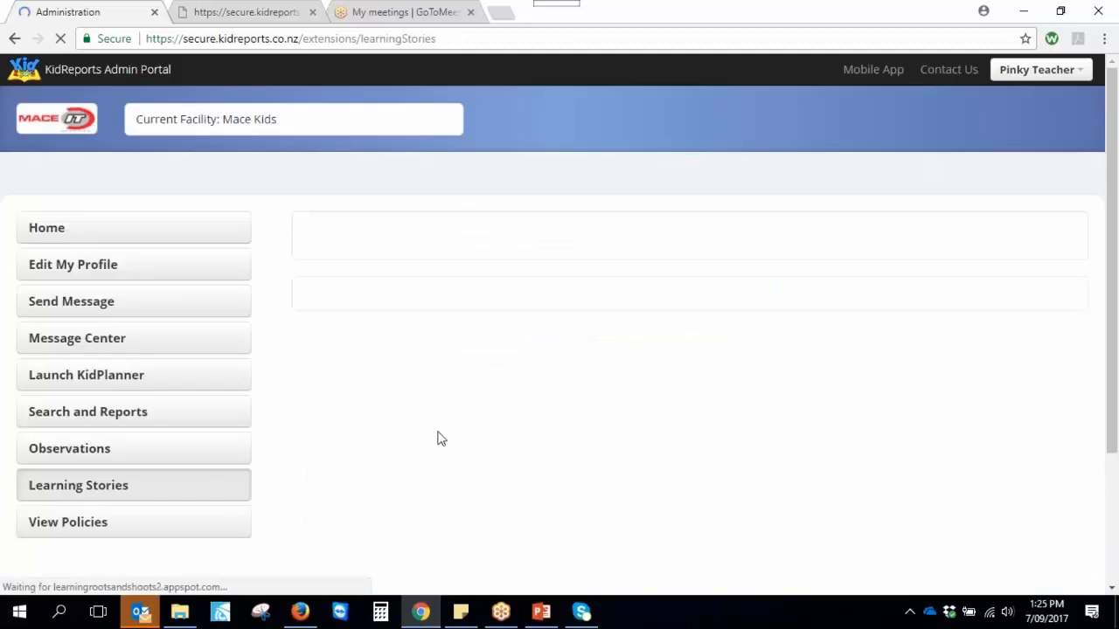
scroll(559, 429, "down", 5)
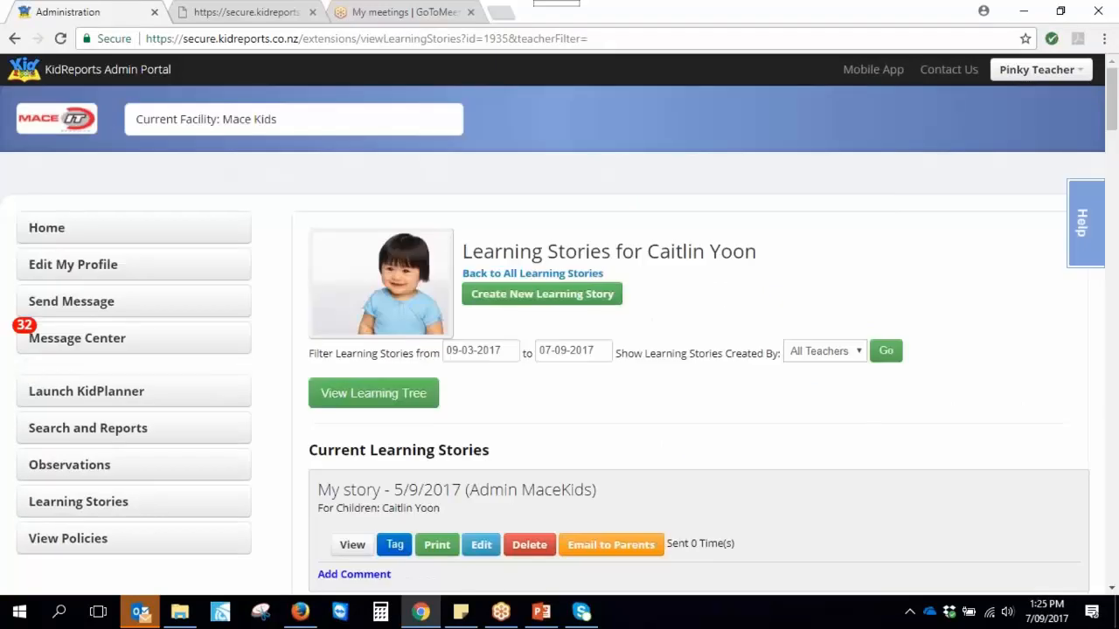
scroll(783, 389, "down", 2)
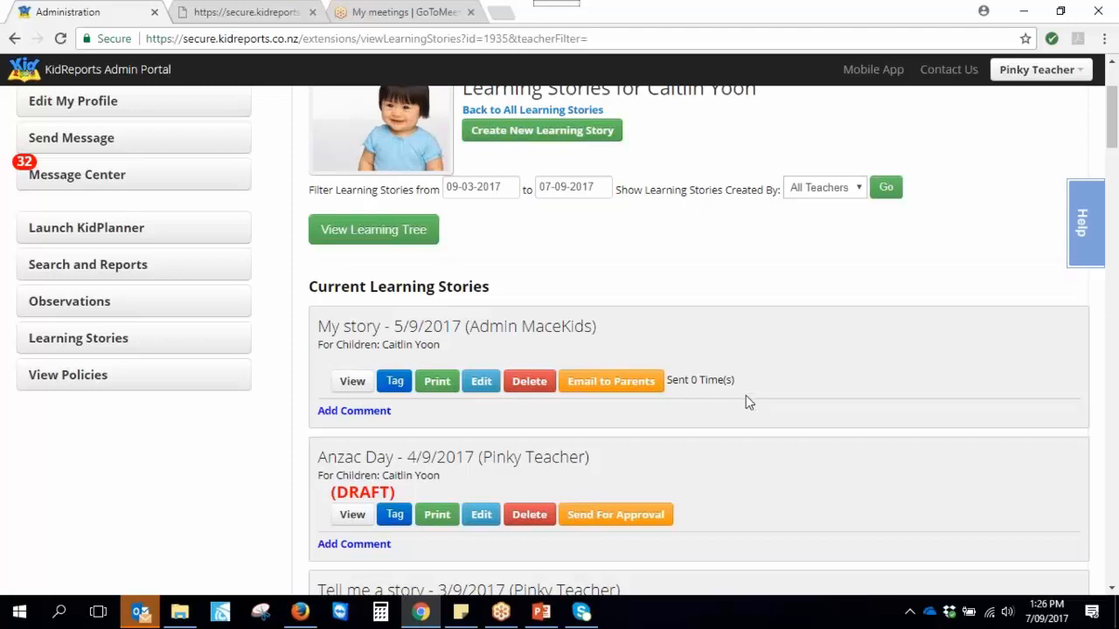
scroll(754, 424, "down", 1)
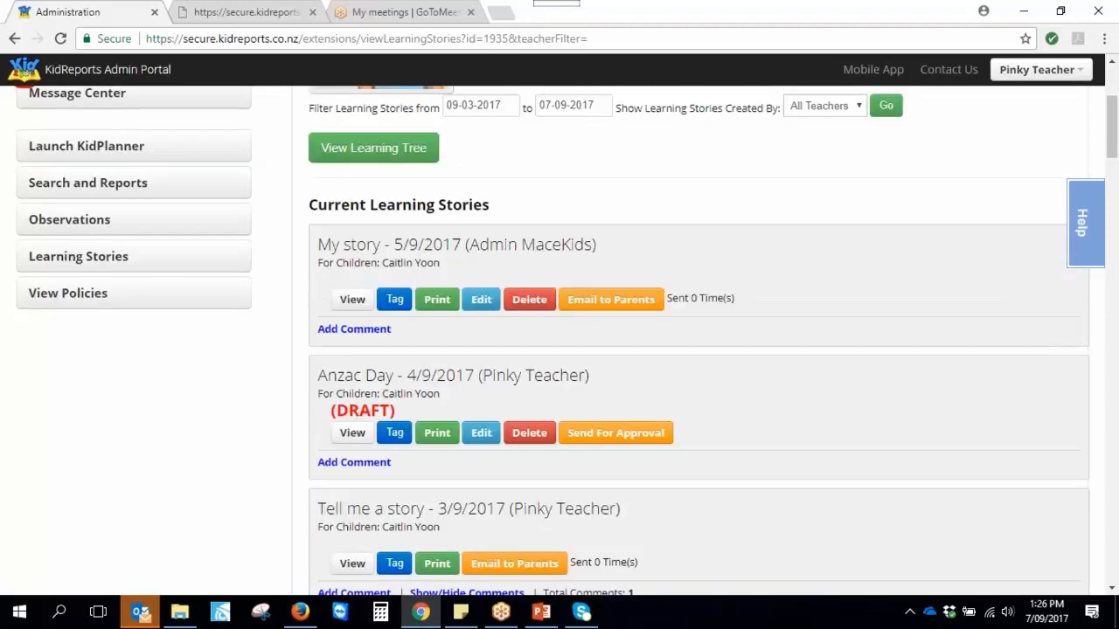
Tag 'My story' with Communication's understanding oral language outcome, save, and view the Learning Tree
left_click(395, 302)
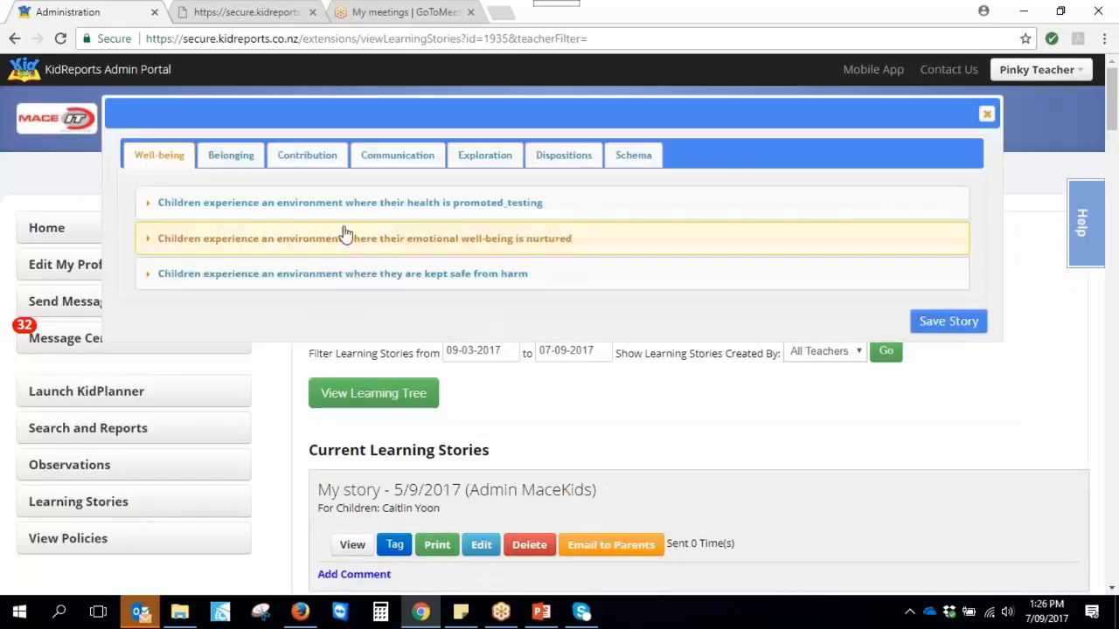
left_click(385, 160)
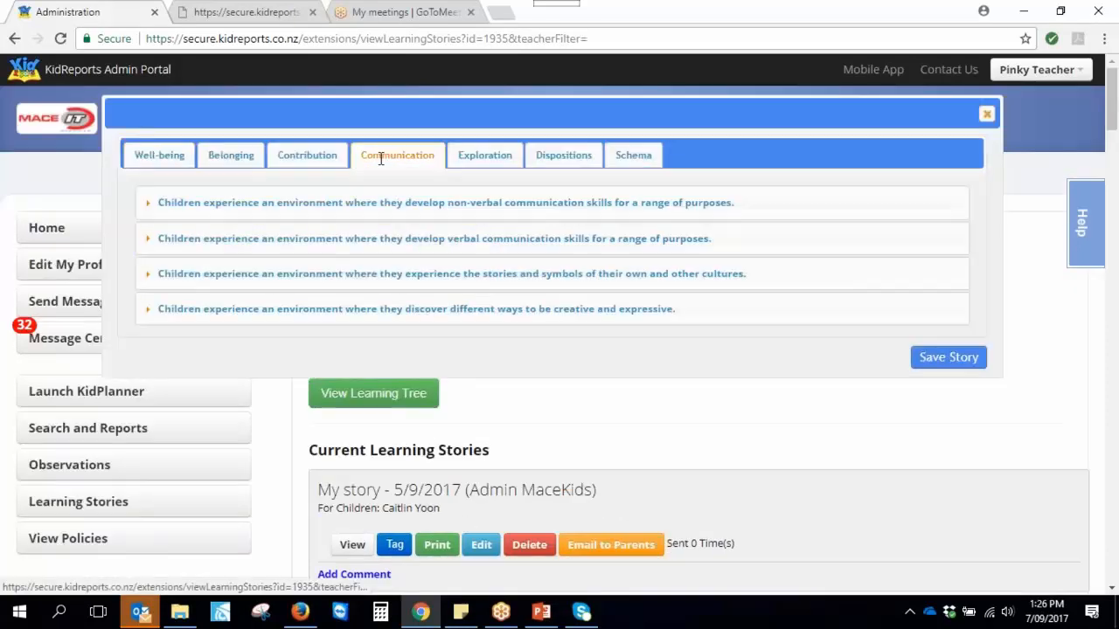
left_click(494, 239)
left_click(227, 272)
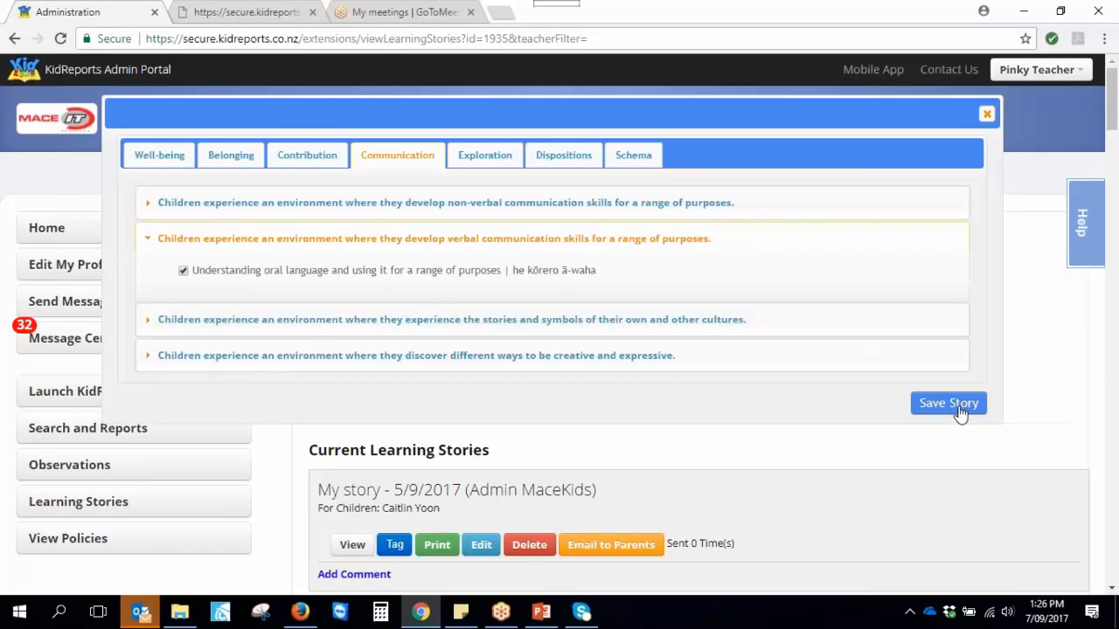
left_click(986, 113)
left_click(393, 398)
scroll(379, 500, "down", 4)
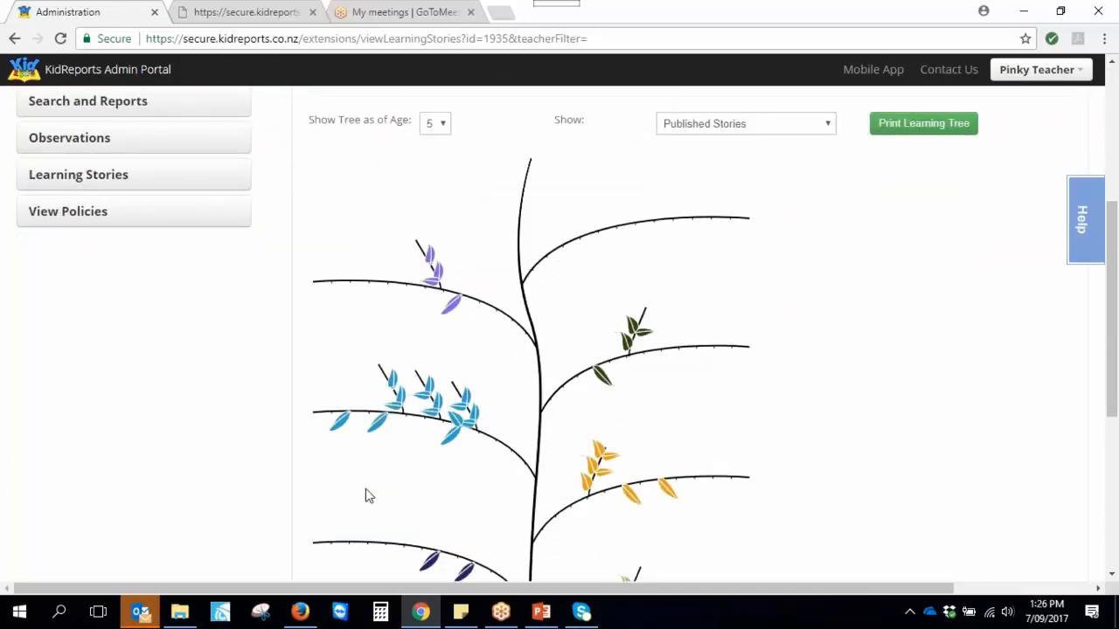
scroll(368, 493, "down", 1)
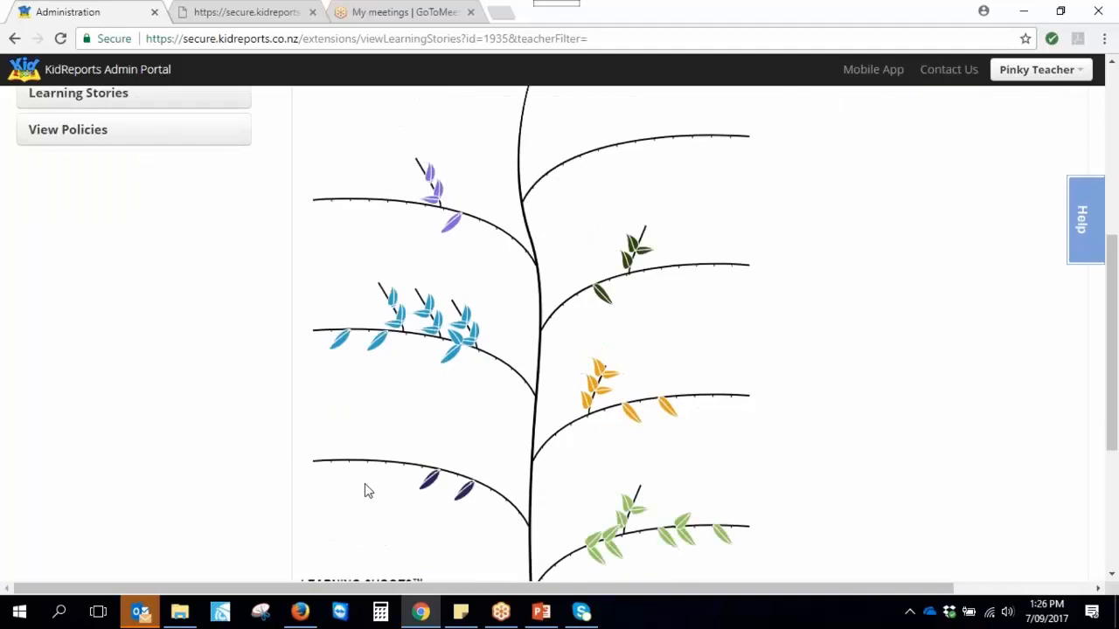
scroll(364, 483, "down", 1)
scroll(364, 481, "up", 1)
scroll(234, 459, "down", 1)
scroll(233, 460, "down", 1)
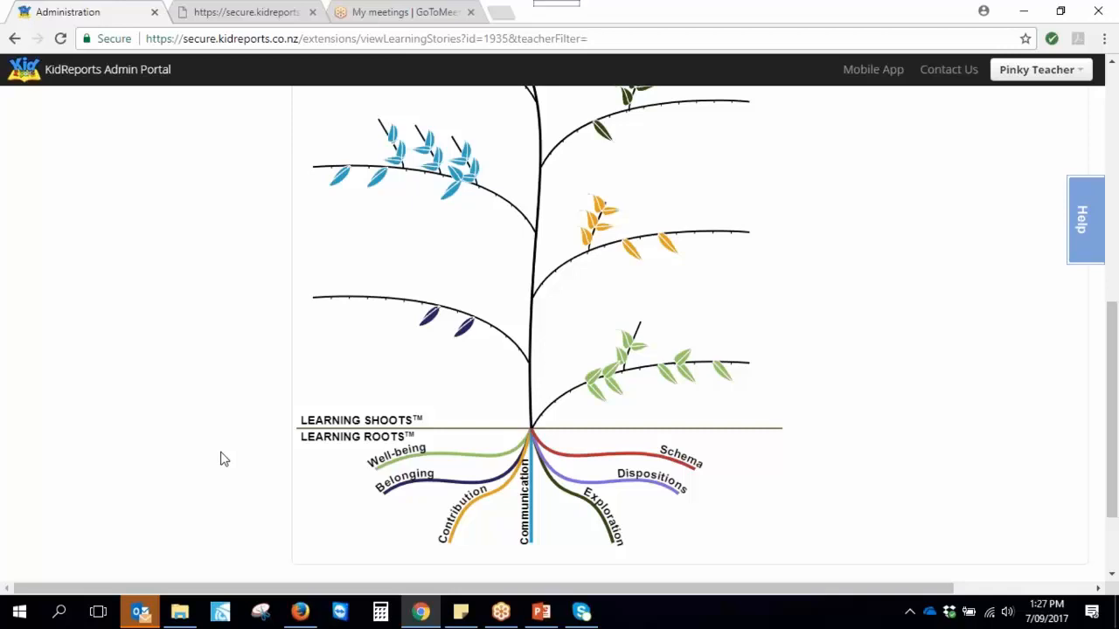
scroll(224, 459, "up", 1)
scroll(224, 460, "up", 1)
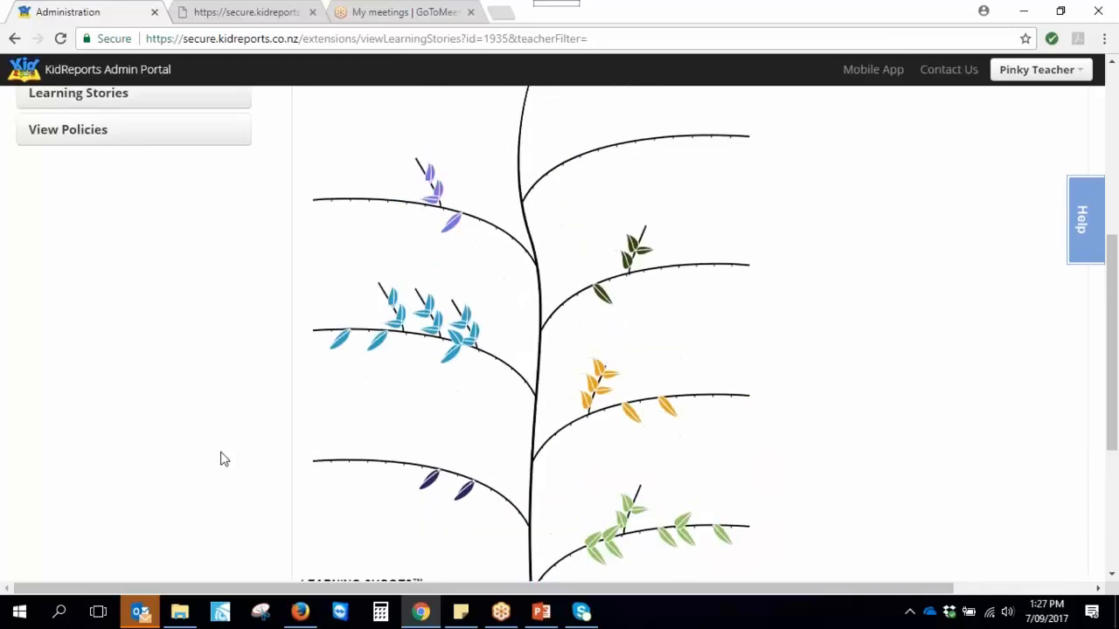
scroll(221, 460, "down", 2)
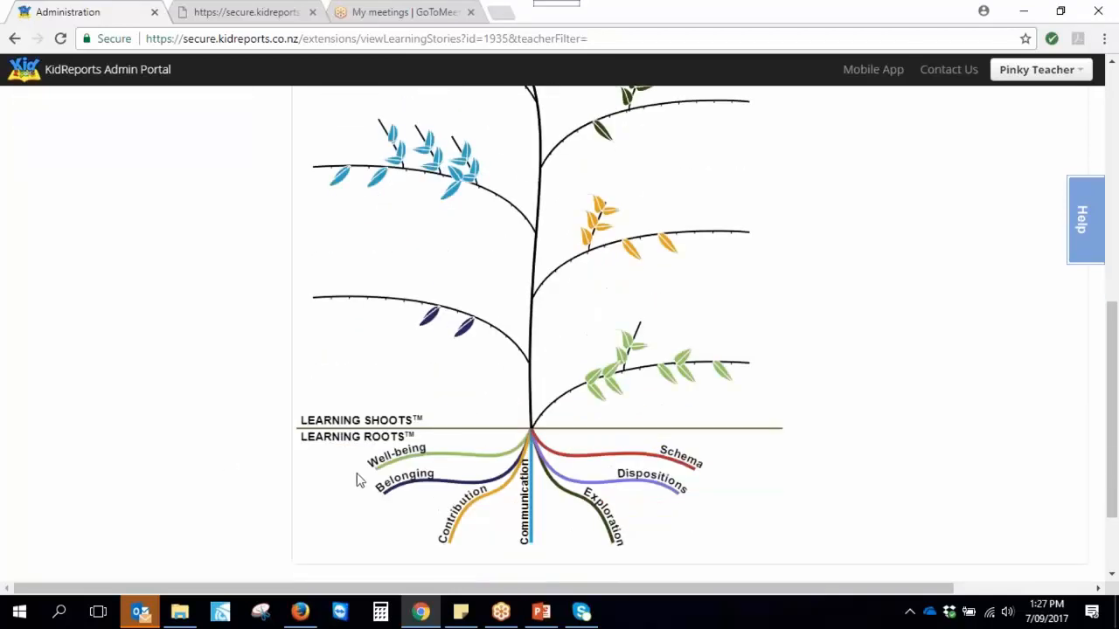
mouse_move(588, 397)
mouse_move(724, 382)
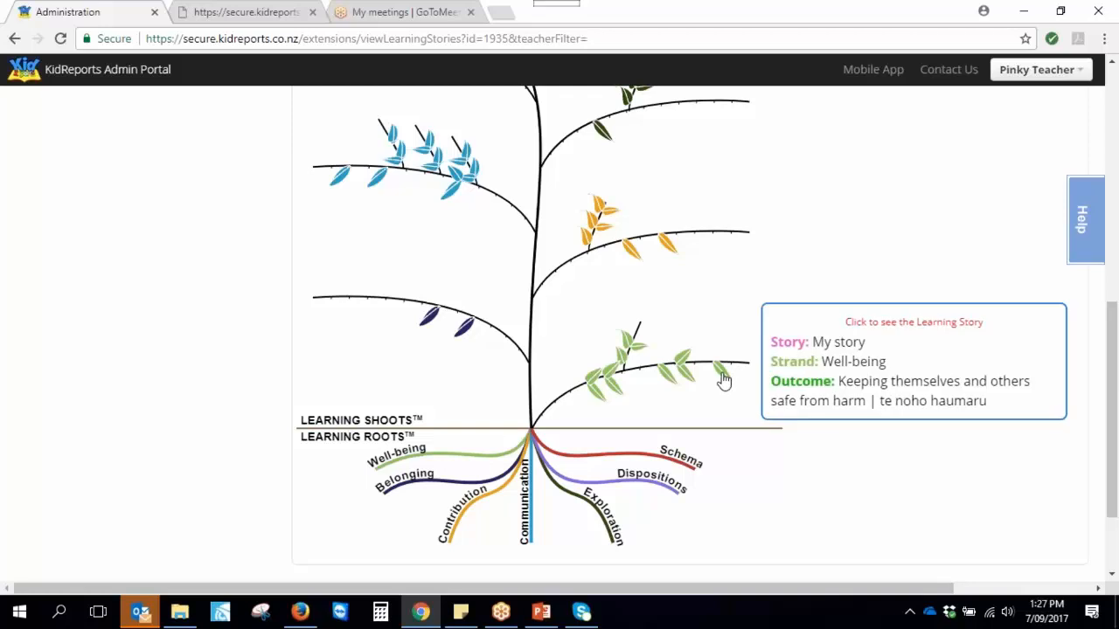
left_click(724, 382)
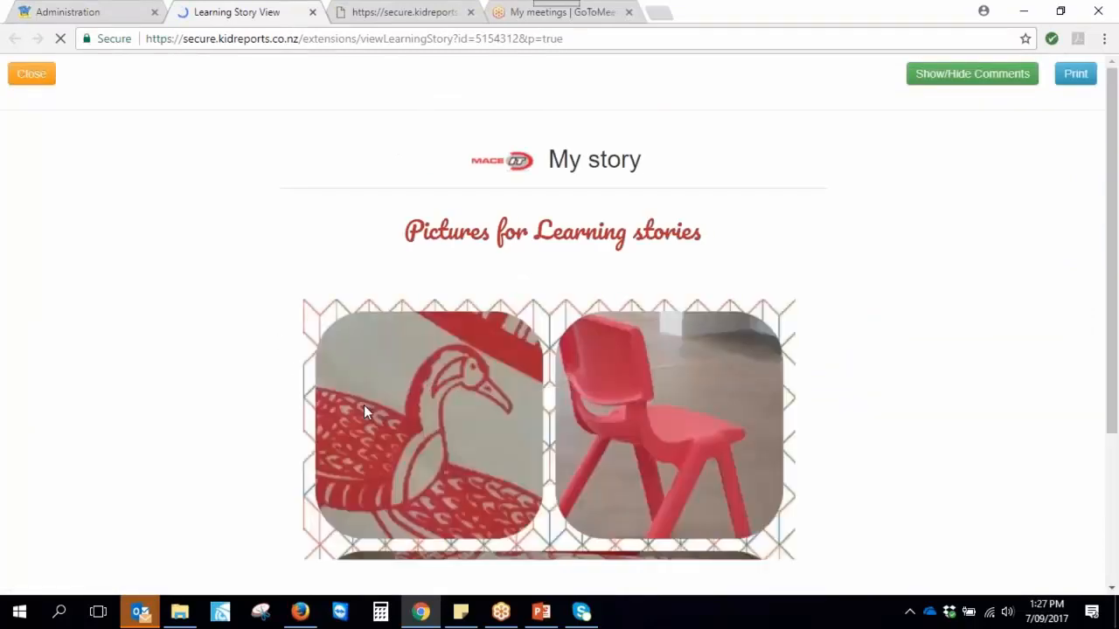
scroll(365, 369, "down", 2)
scroll(365, 372, "down", 1)
scroll(365, 371, "up", 3)
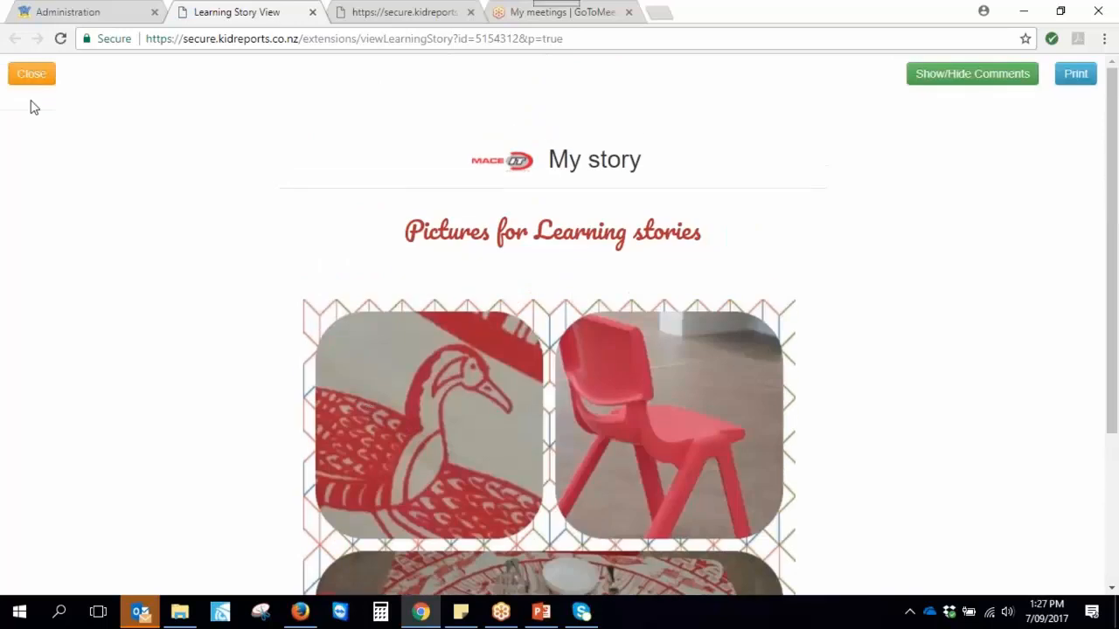
left_click(31, 73)
scroll(274, 342, "up", 1)
scroll(273, 341, "up", 1)
scroll(270, 341, "up", 1)
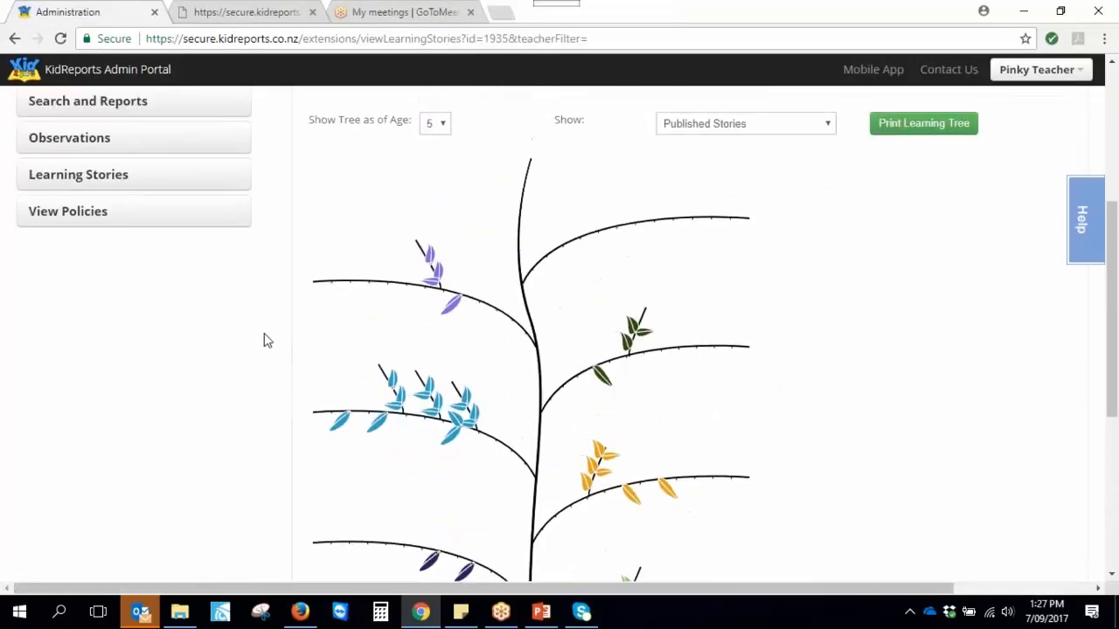
scroll(264, 333, "down", 1)
scroll(264, 334, "down", 1)
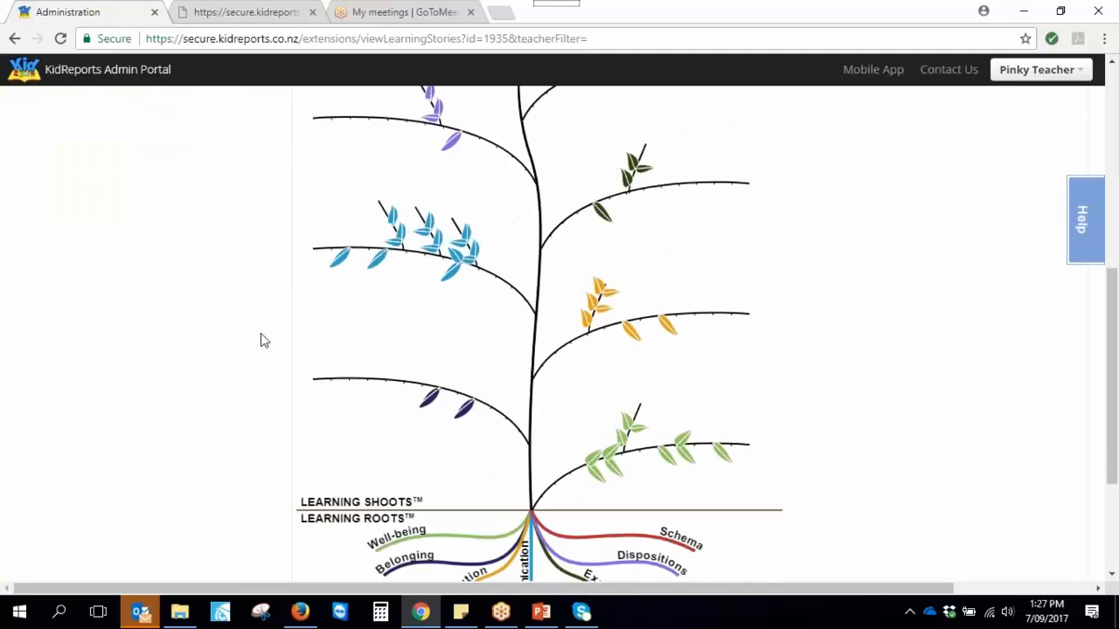
scroll(240, 376, "up", 3)
Set Show Tree as of Age to 4 and scroll through the redrawn Published Stories tree
left_click(432, 206)
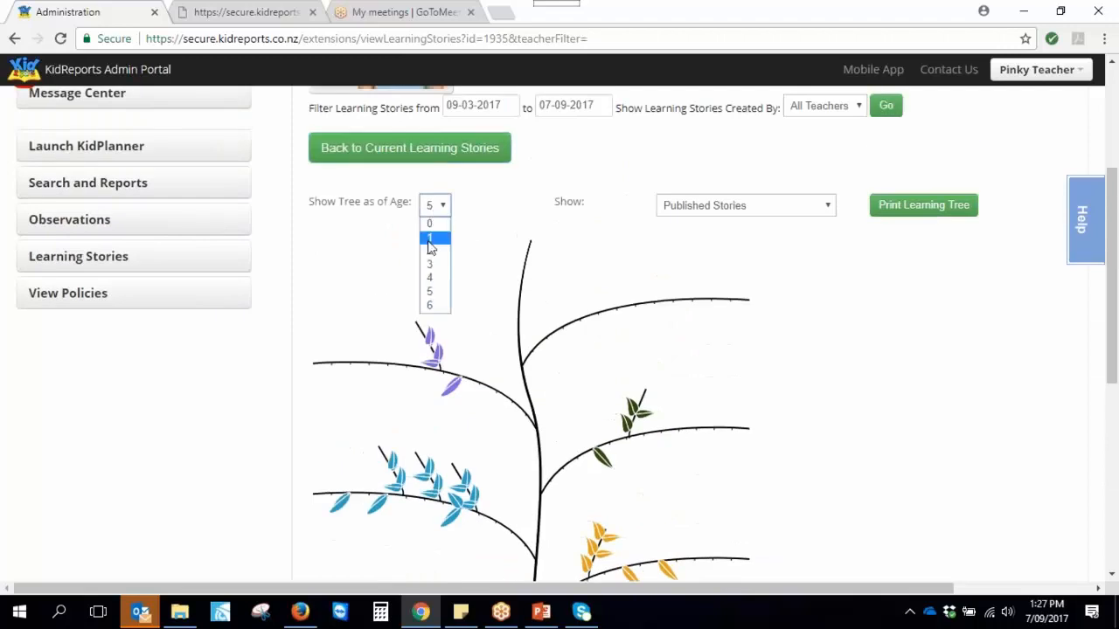
left_click(428, 284)
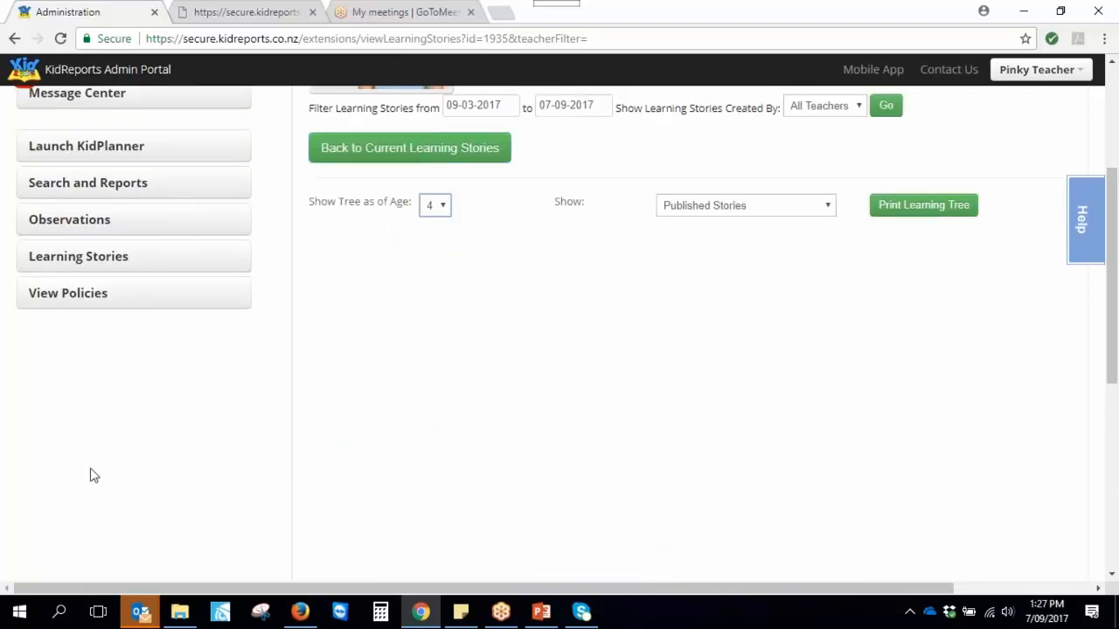
scroll(75, 476, "down", 2)
scroll(75, 481, "down", 1)
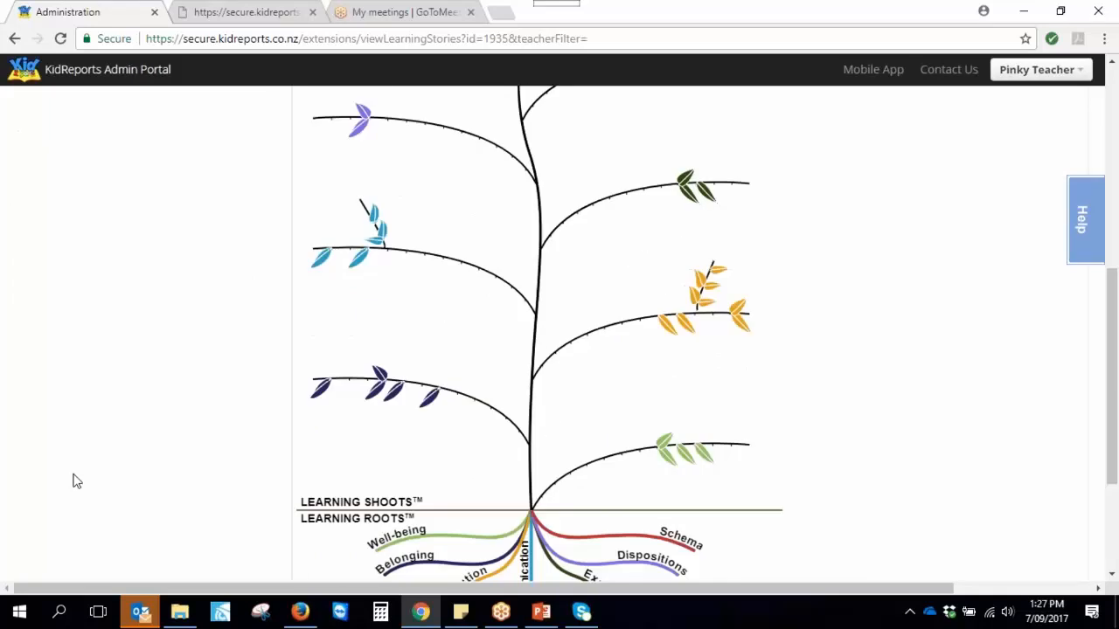
scroll(77, 481, "up", 1)
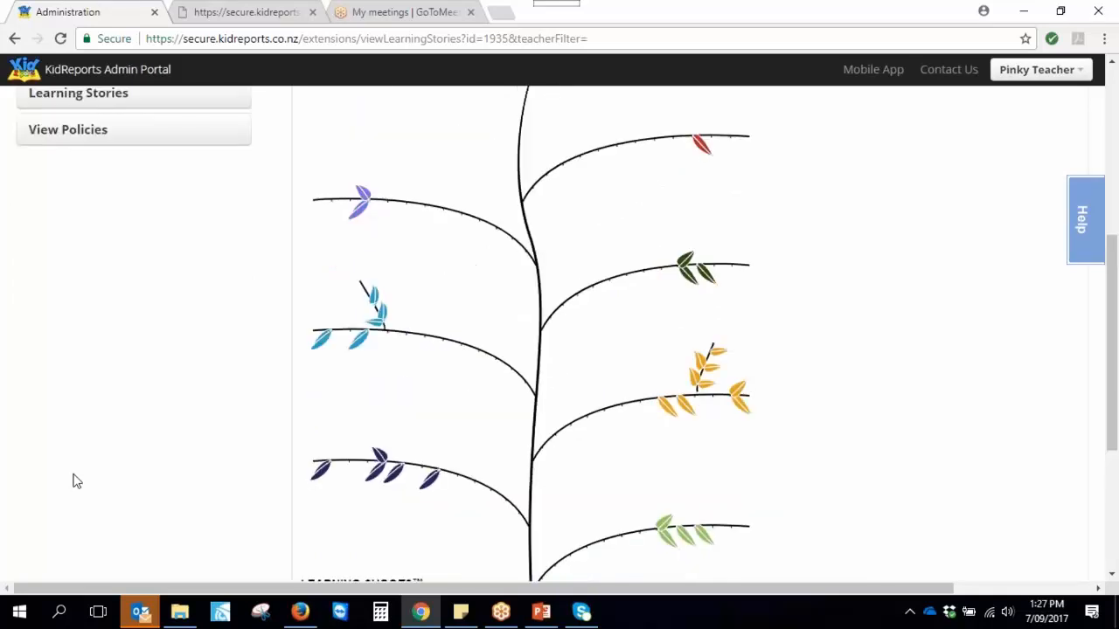
scroll(75, 481, "up", 1)
scroll(74, 481, "down", 1)
scroll(74, 480, "up", 2)
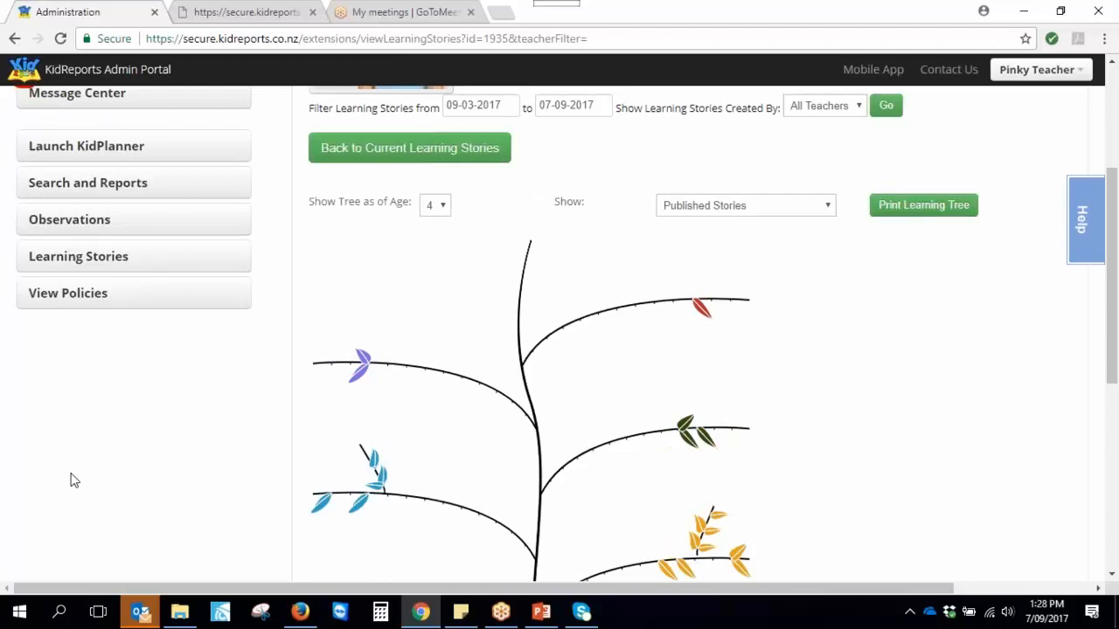
scroll(74, 480, "down", 4)
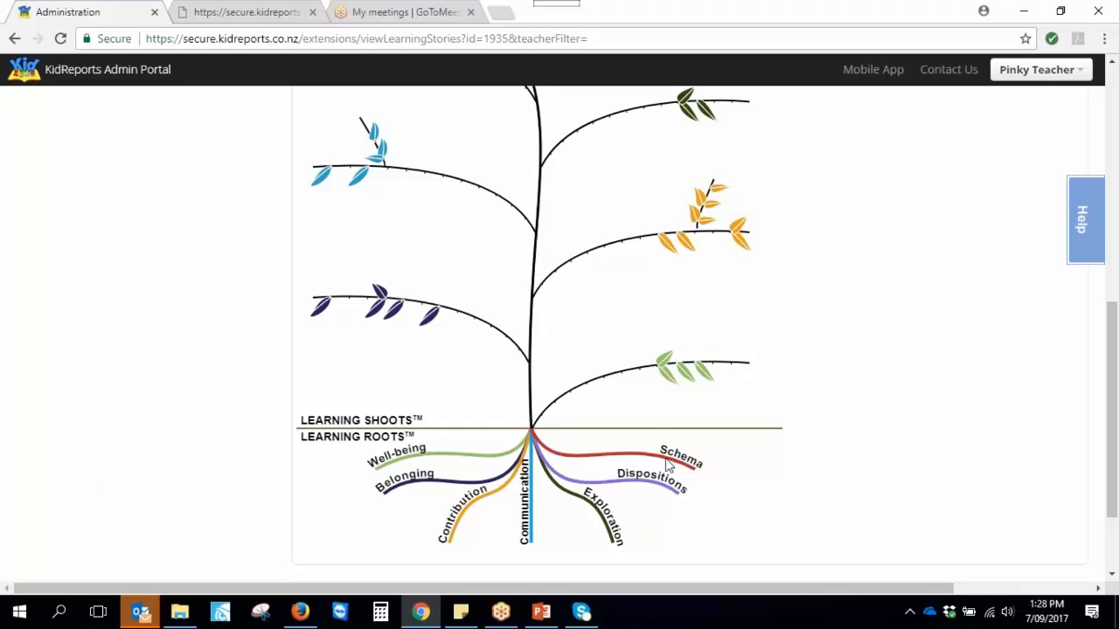
scroll(646, 494, "up", 5)
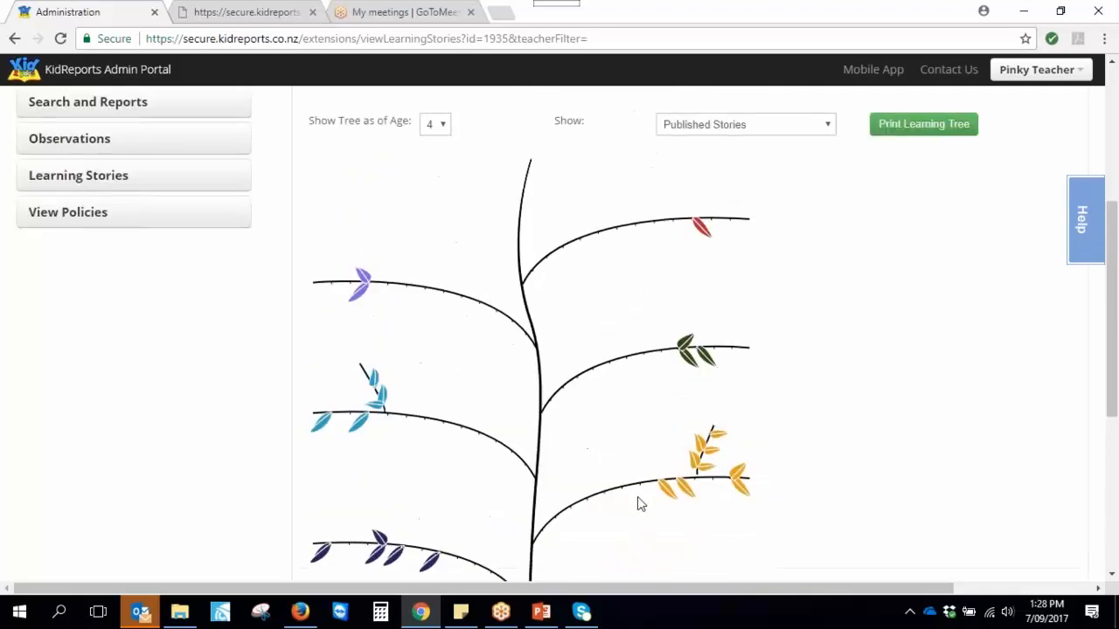
Go back to Current Learning Stories, then open the Observations page for the 1. Over 2s room
left_click(358, 234)
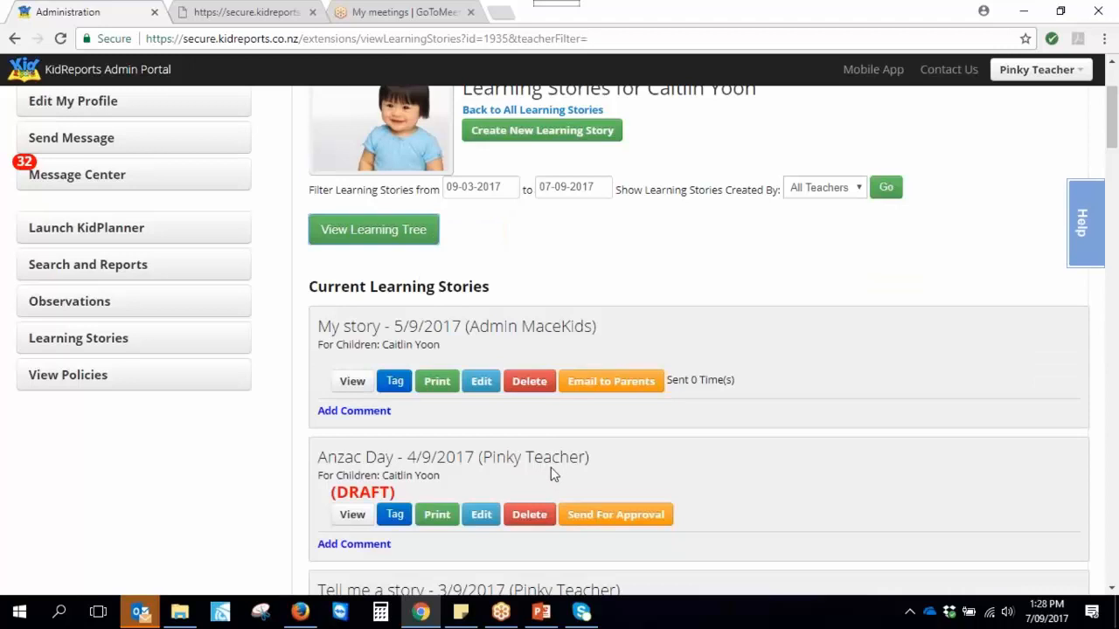
scroll(166, 494, "up", 1)
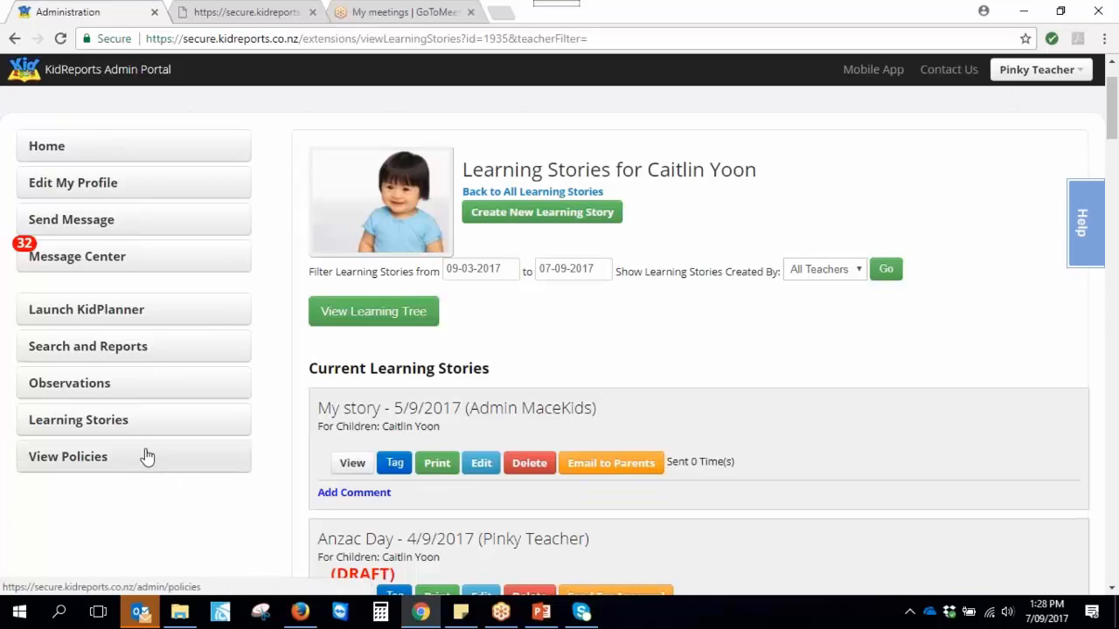
left_click(84, 394)
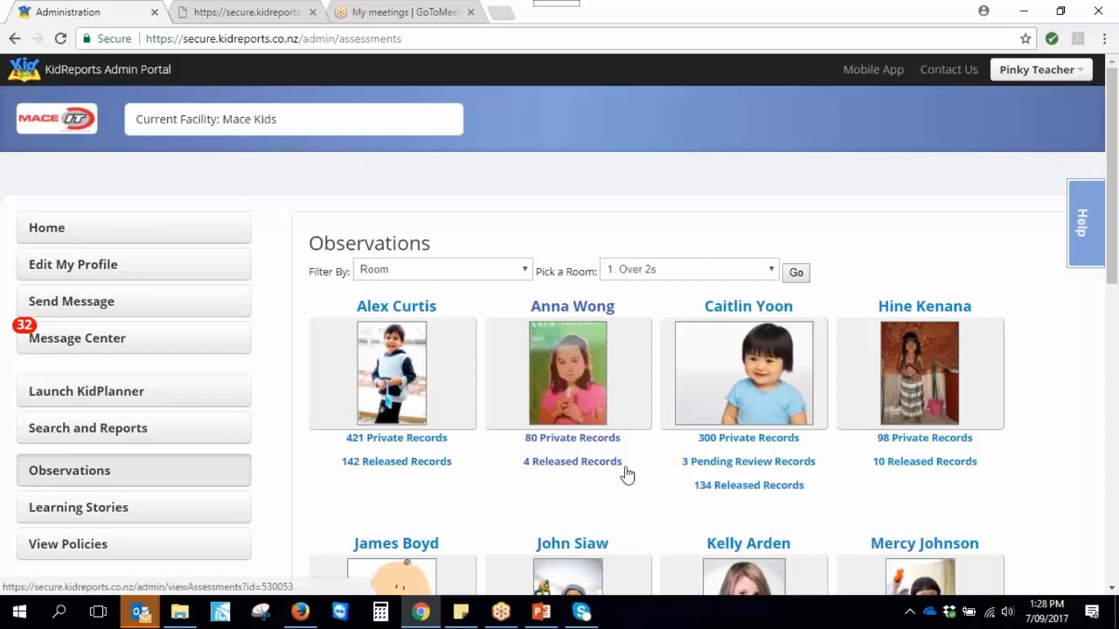
left_click(745, 377)
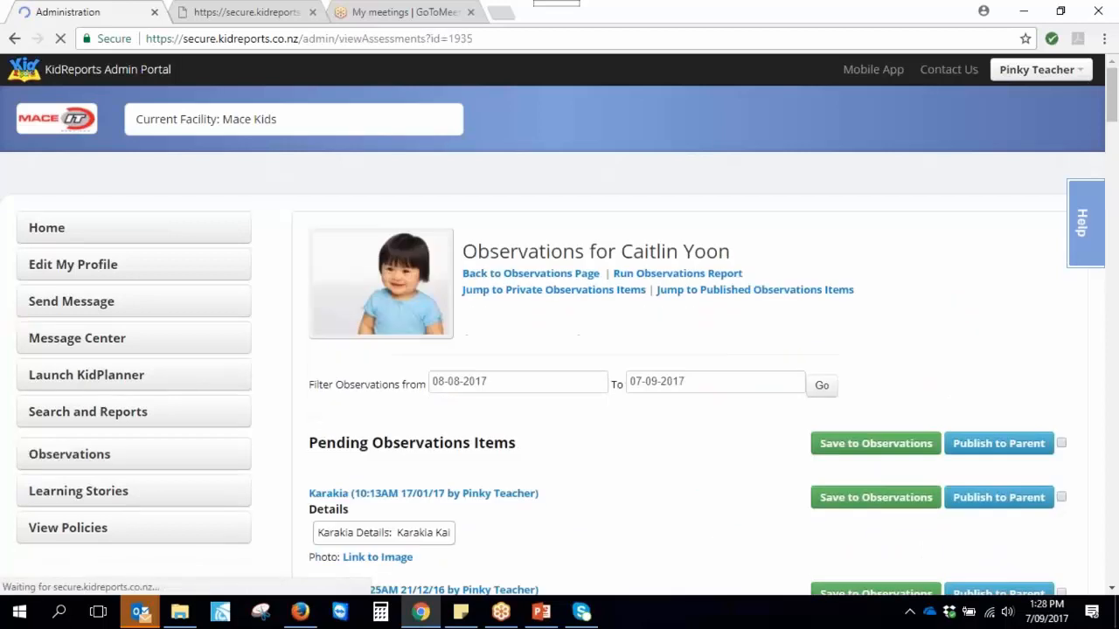
scroll(752, 350, "down", 1)
scroll(659, 402, "down", 10)
scroll(659, 403, "down", 5)
scroll(658, 403, "down", 6)
scroll(658, 405, "down", 3)
scroll(656, 409, "down", 3)
scroll(656, 410, "down", 4)
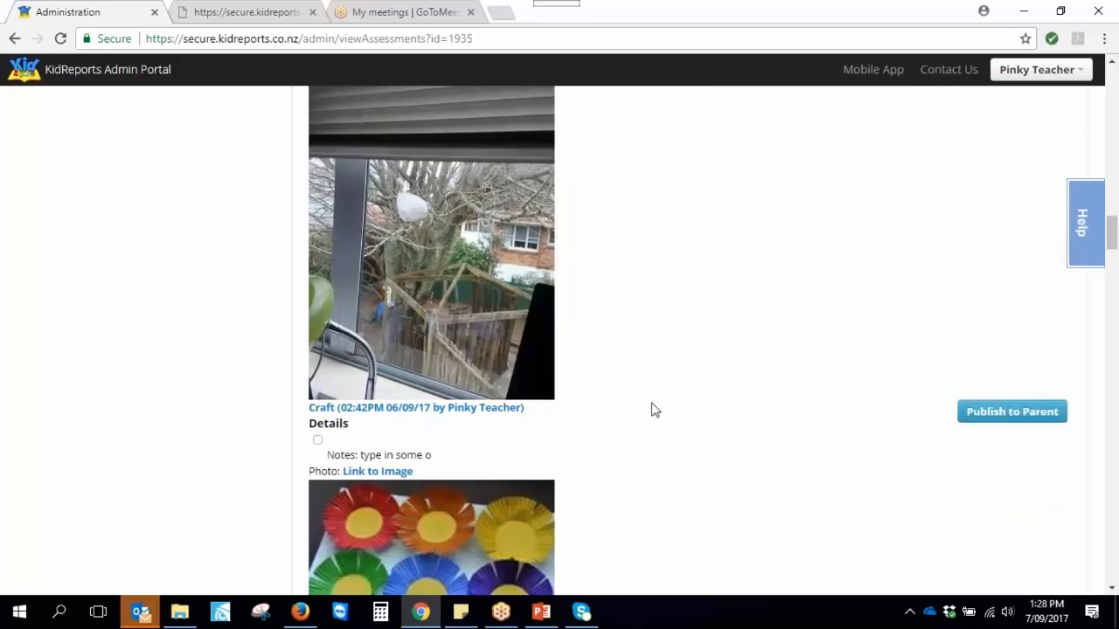
scroll(654, 410, "down", 6)
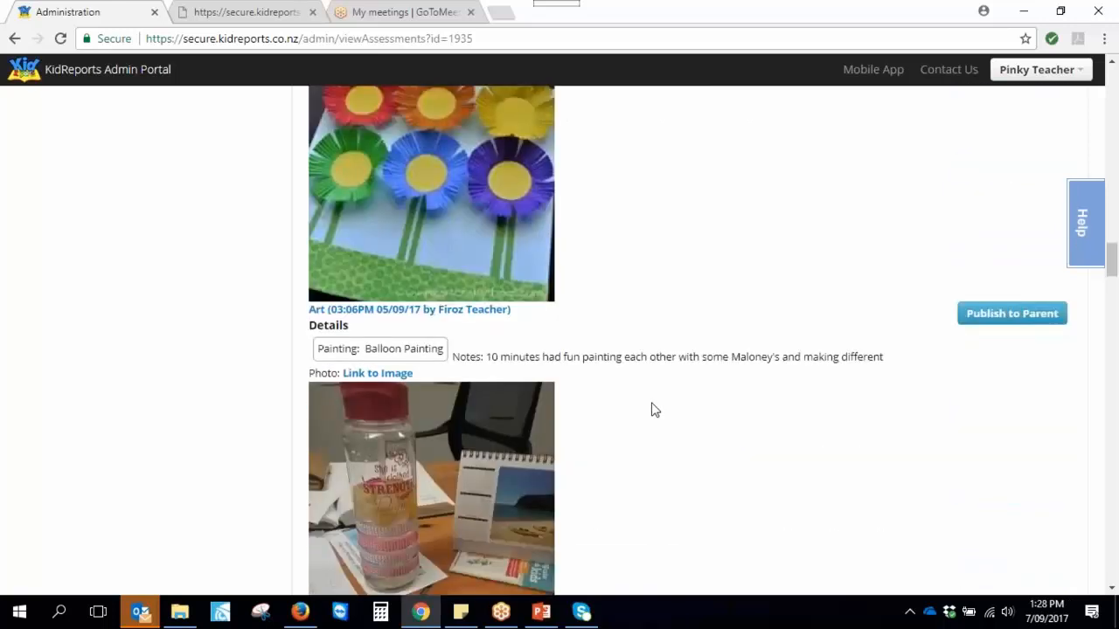
scroll(655, 410, "down", 1)
scroll(651, 410, "down", 2)
scroll(654, 410, "down", 5)
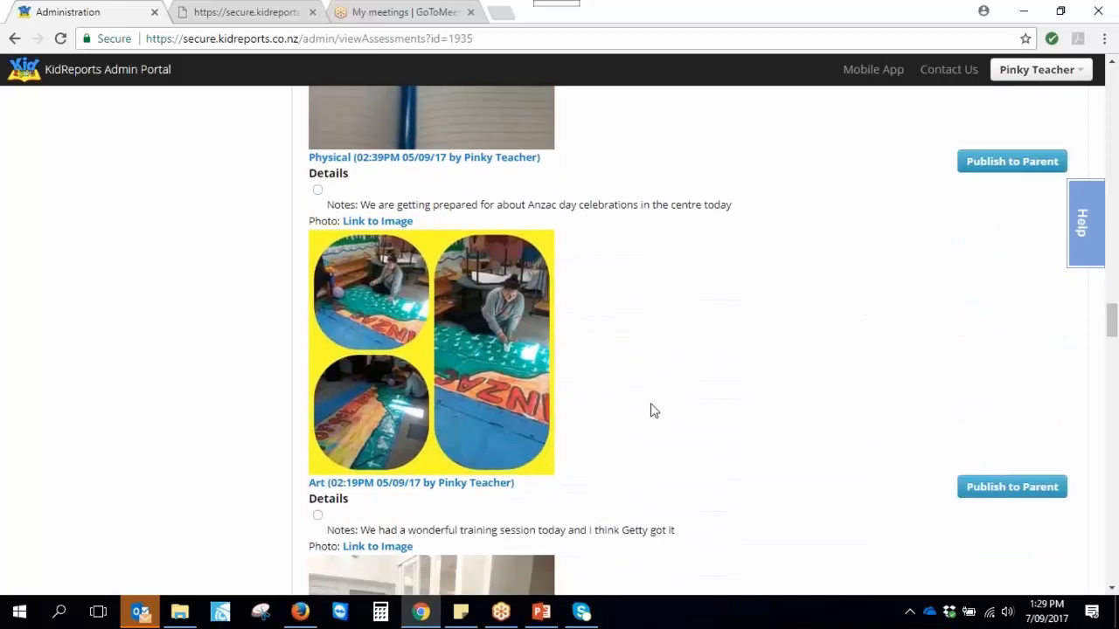
scroll(655, 410, "down", 2)
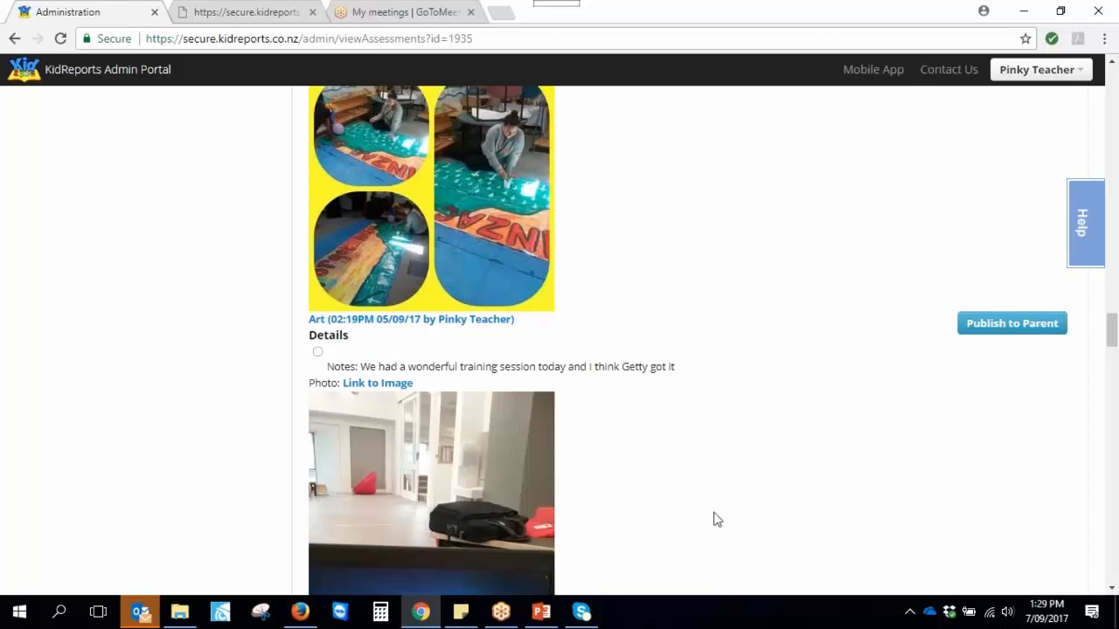
scroll(685, 504, "up", 20)
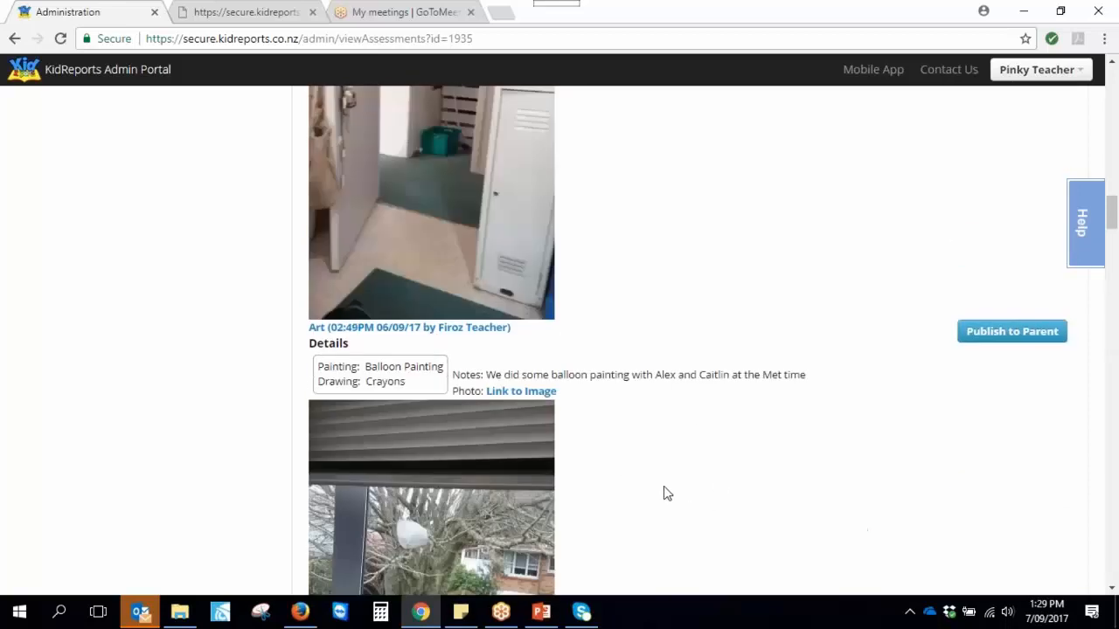
scroll(664, 487, "up", 5)
scroll(664, 494, "up", 5)
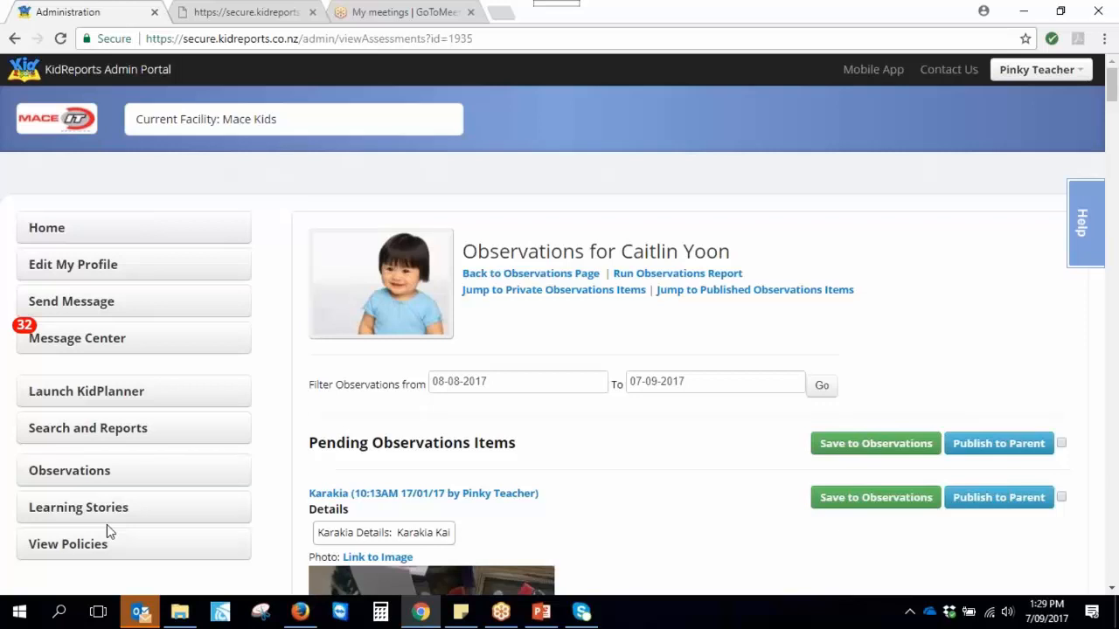
Hide Chrome, narrow the parent app window to phone width, and show the second child's feed
left_click(1014, 17)
left_click_drag(1115, 42, 329, 36)
left_click_drag(207, 29, 319, 33)
left_click_drag(446, 45, 371, 40)
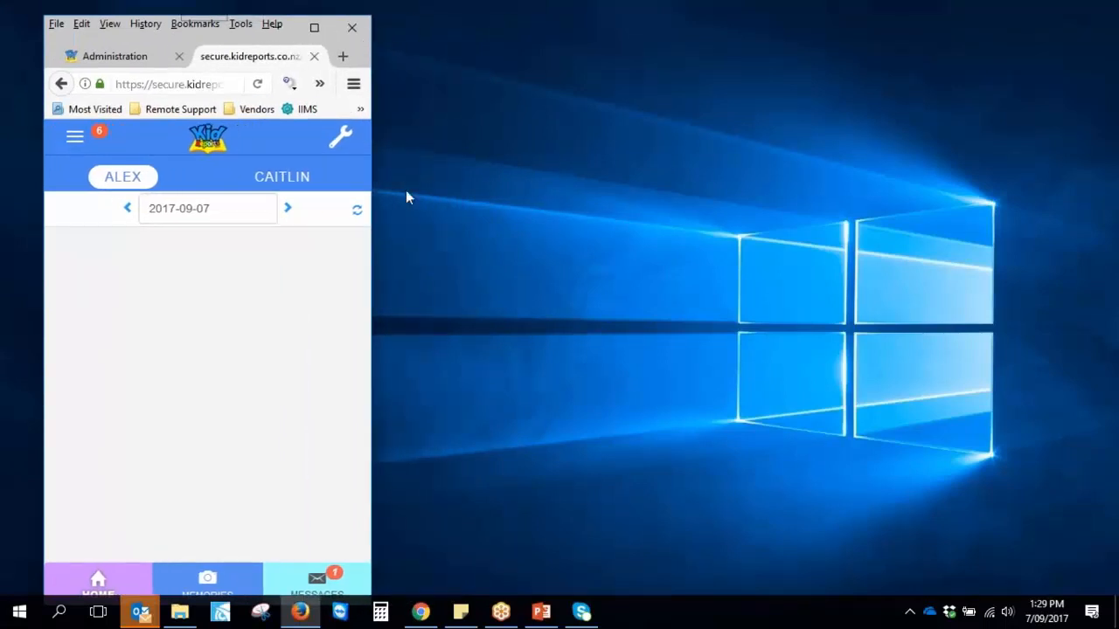
left_click(303, 177)
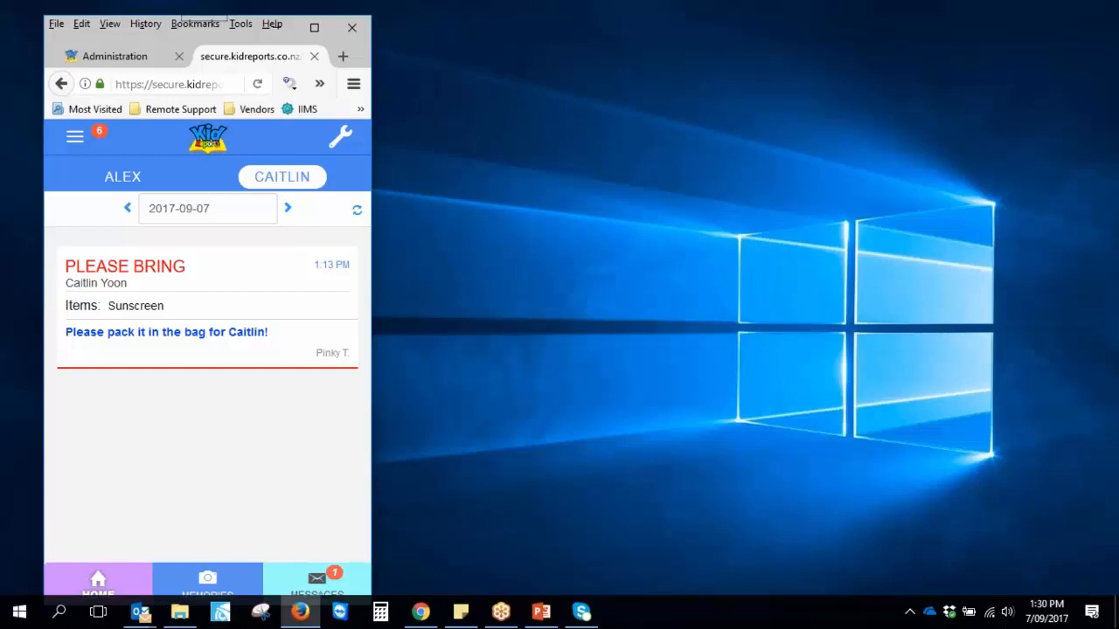
left_click(199, 587)
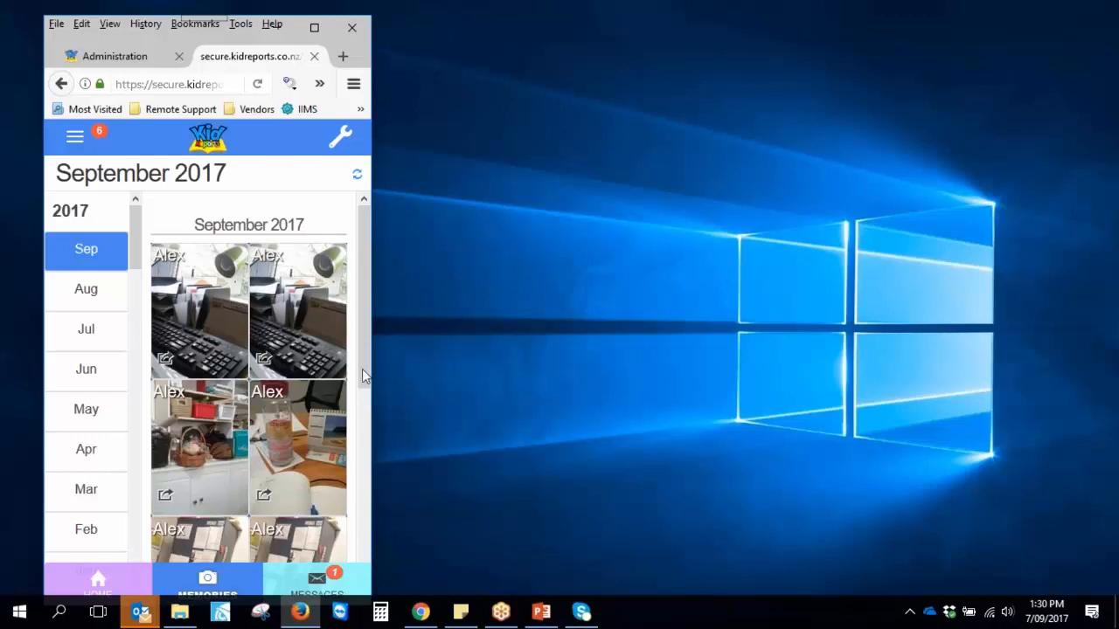
Browse August 2017 memories, enlarging the cake, flour-and-sugar, playroom and children-on-a-log photos
left_click_drag(361, 306, 375, 565)
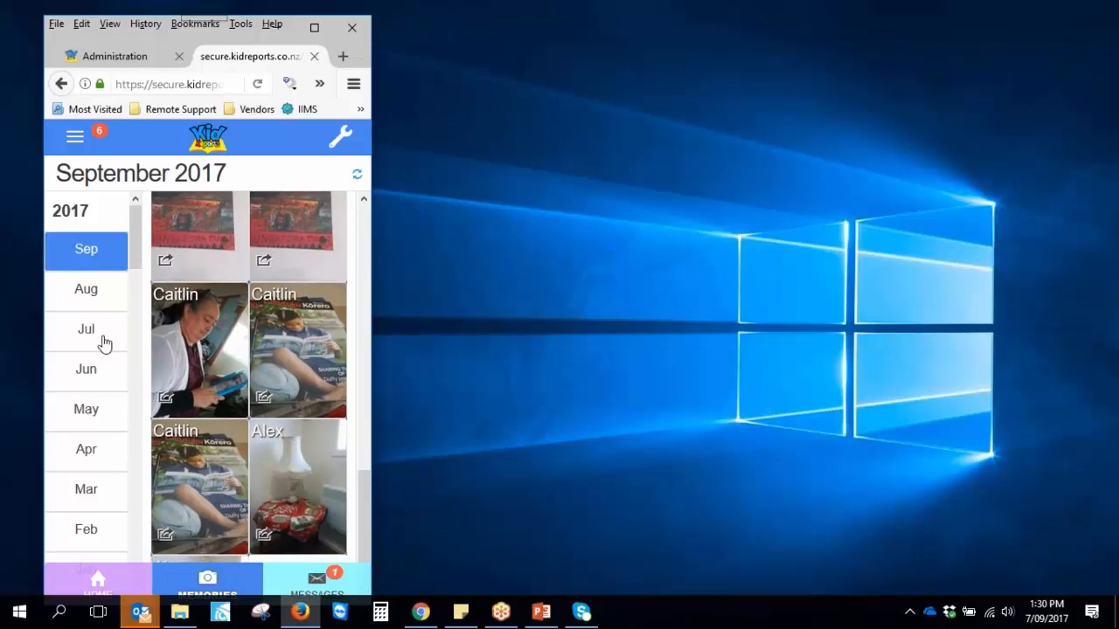
left_click(87, 310)
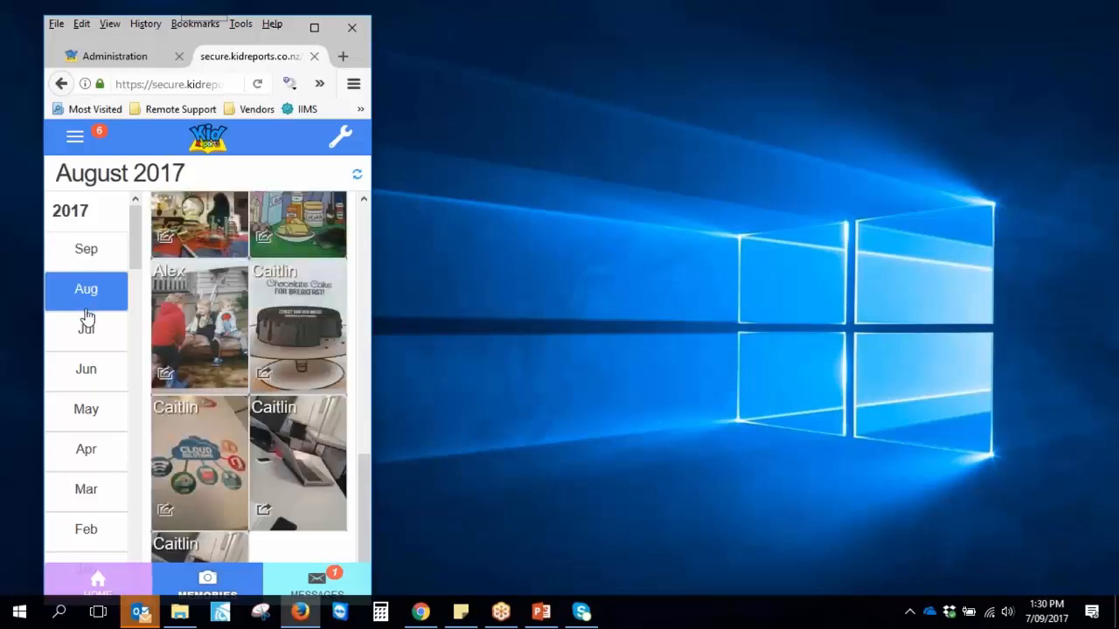
left_click(302, 308)
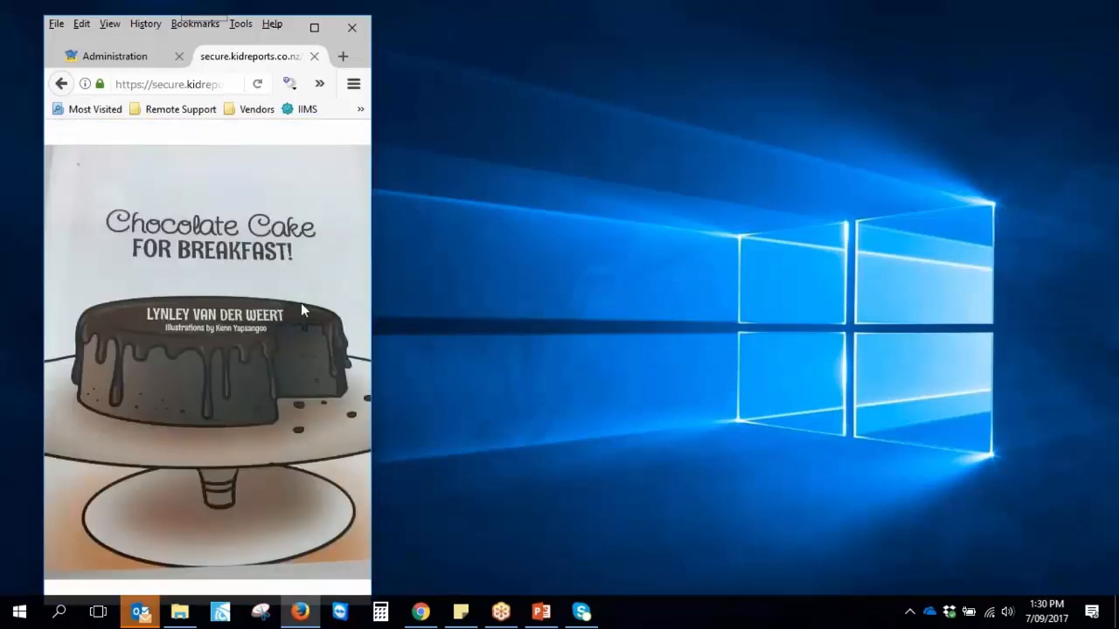
left_click(276, 293)
left_click_drag(371, 179, 395, 179)
left_click(337, 229)
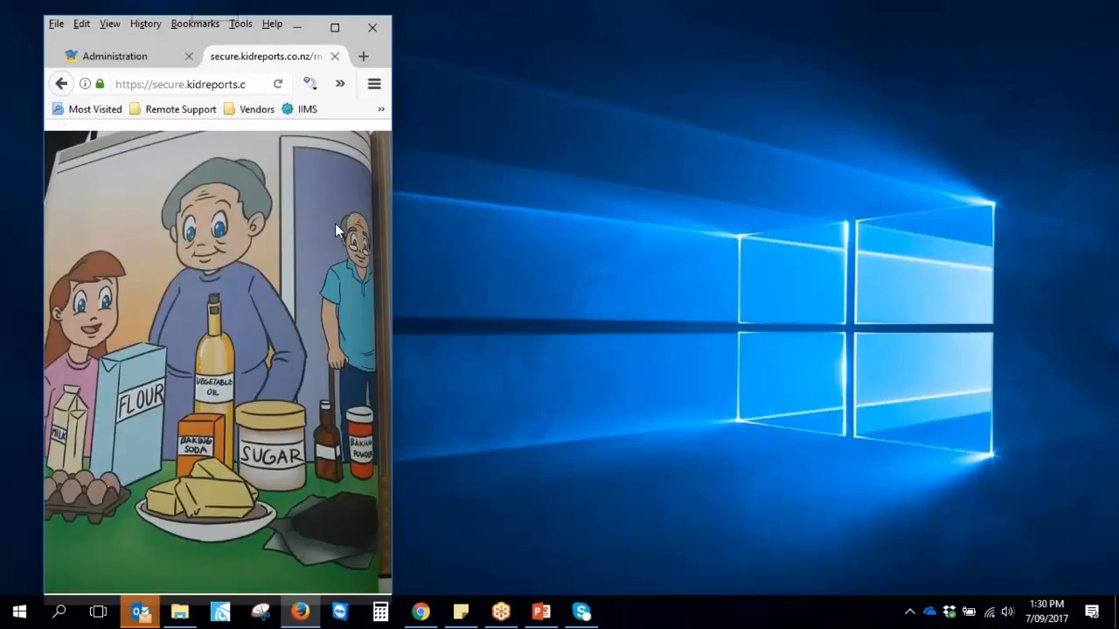
left_click(335, 225)
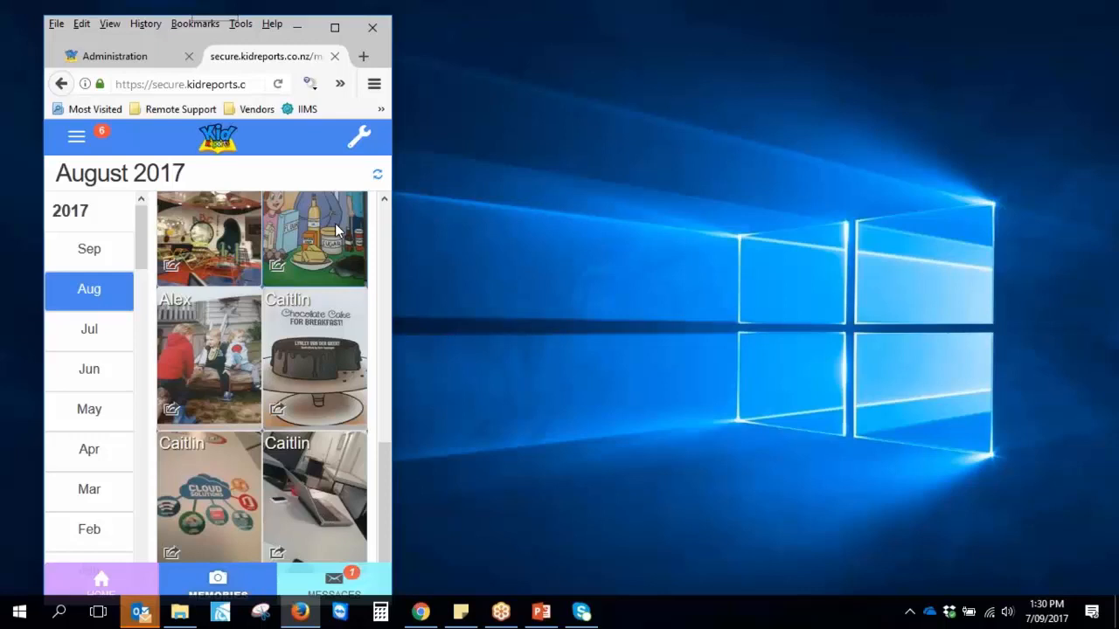
scroll(323, 253, "up", 1)
left_click(205, 298)
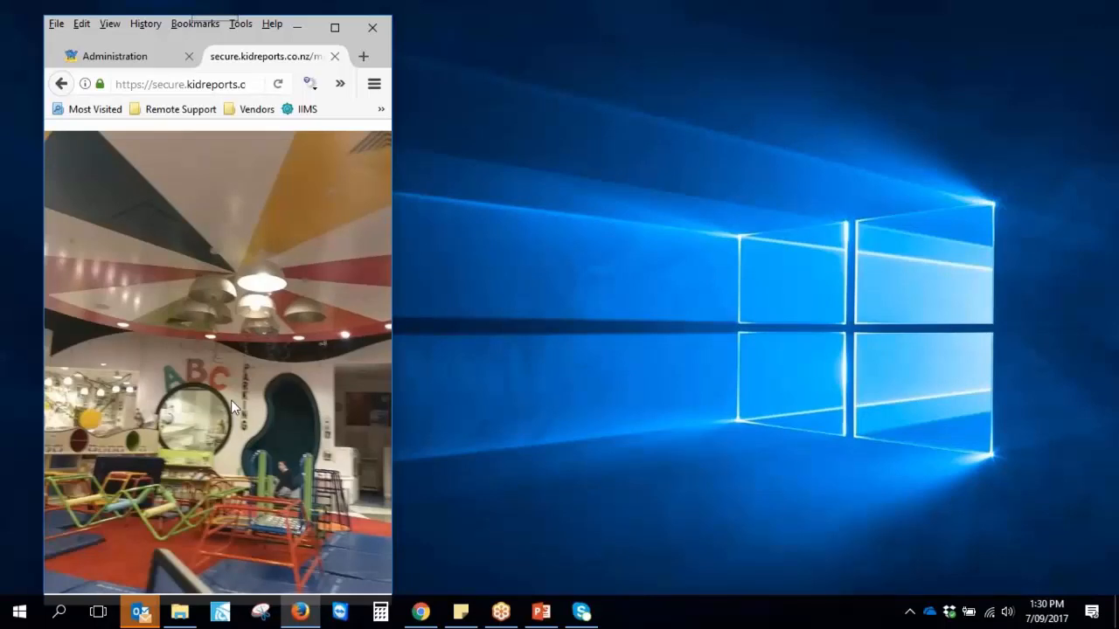
left_click(231, 399)
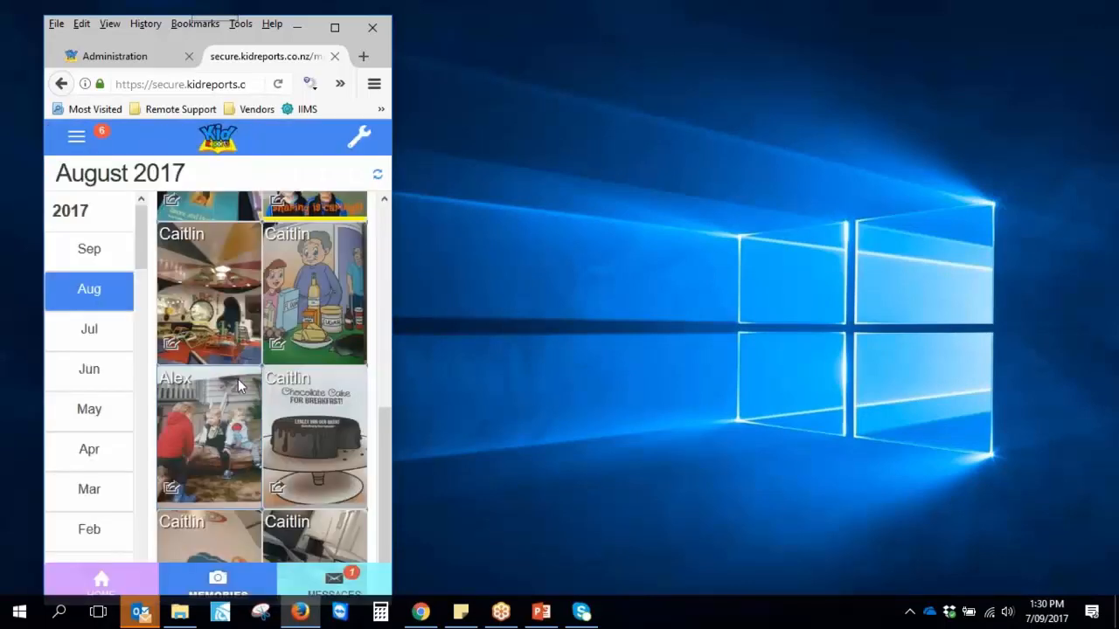
scroll(238, 384, "down", 3)
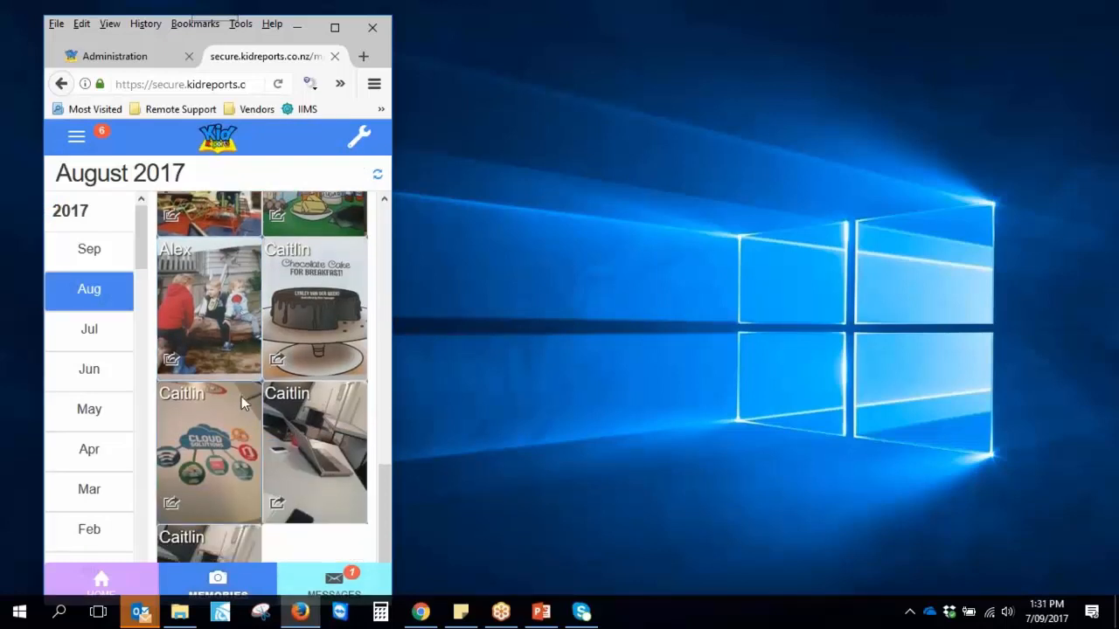
left_click(250, 478)
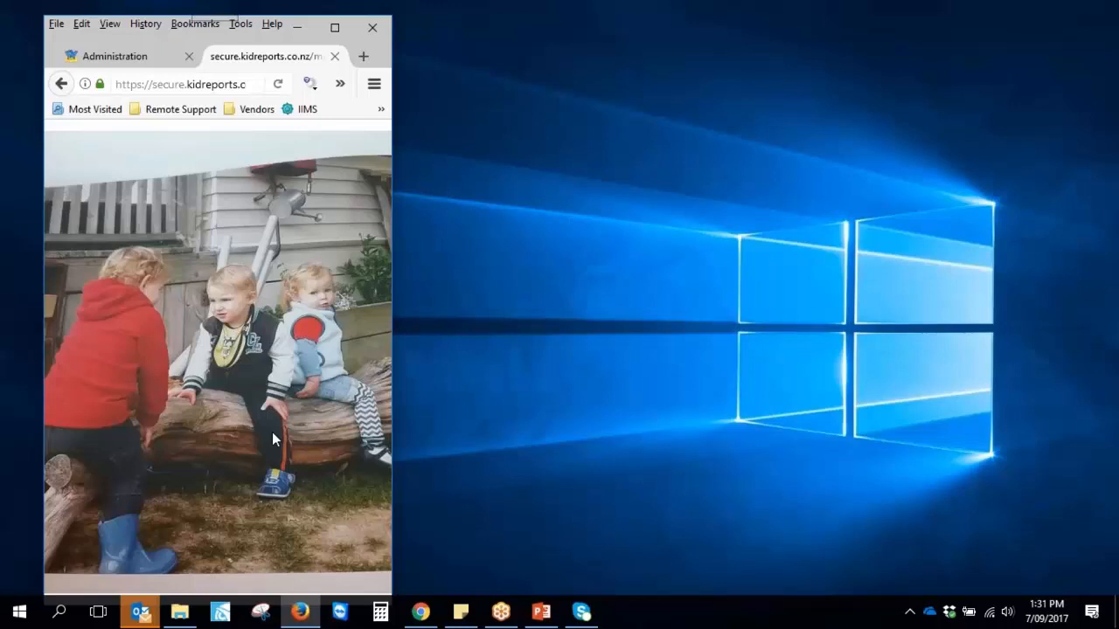
left_click(285, 386)
Look through the June 2017 memories, then go to the Messages inbox
left_click(91, 386)
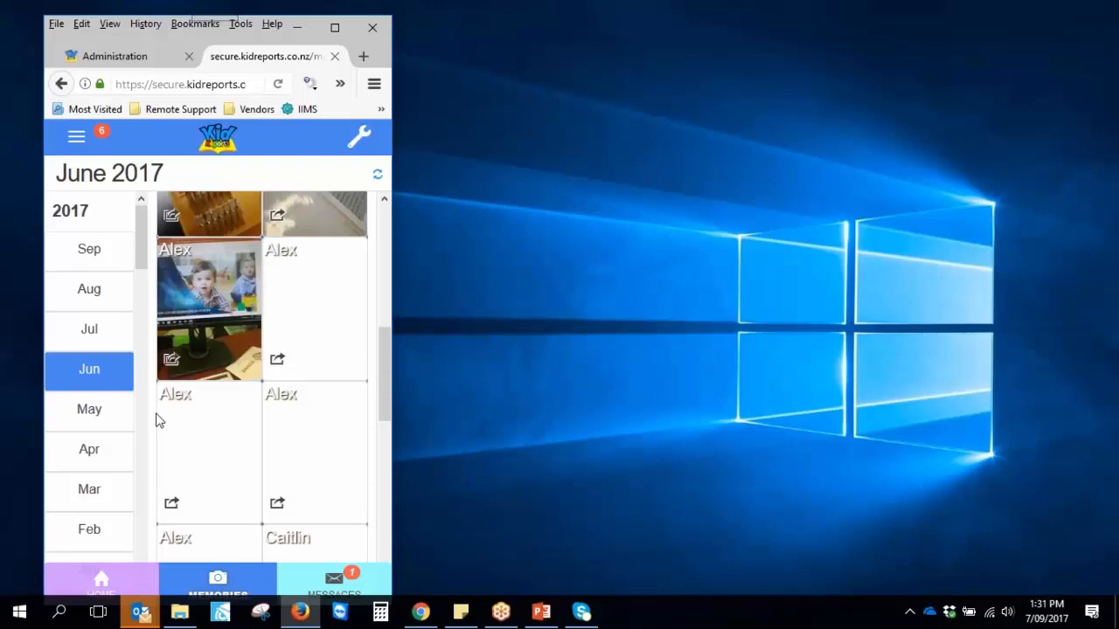
scroll(92, 437, "down", 5)
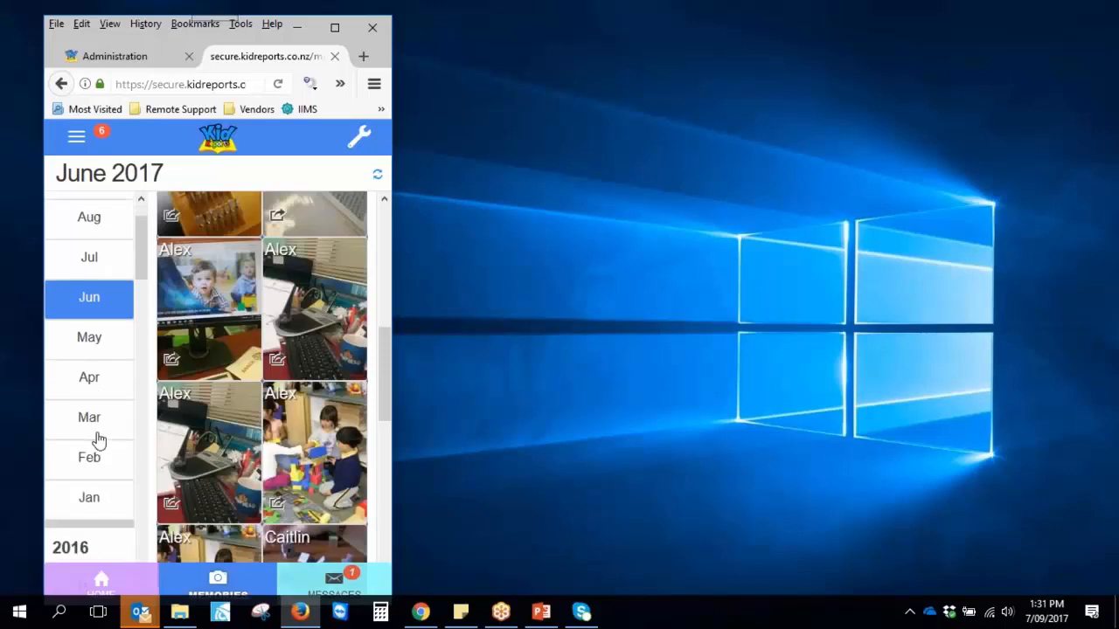
scroll(239, 473, "down", 3)
scroll(82, 467, "down", 1)
scroll(81, 468, "down", 1)
scroll(248, 485, "down", 2)
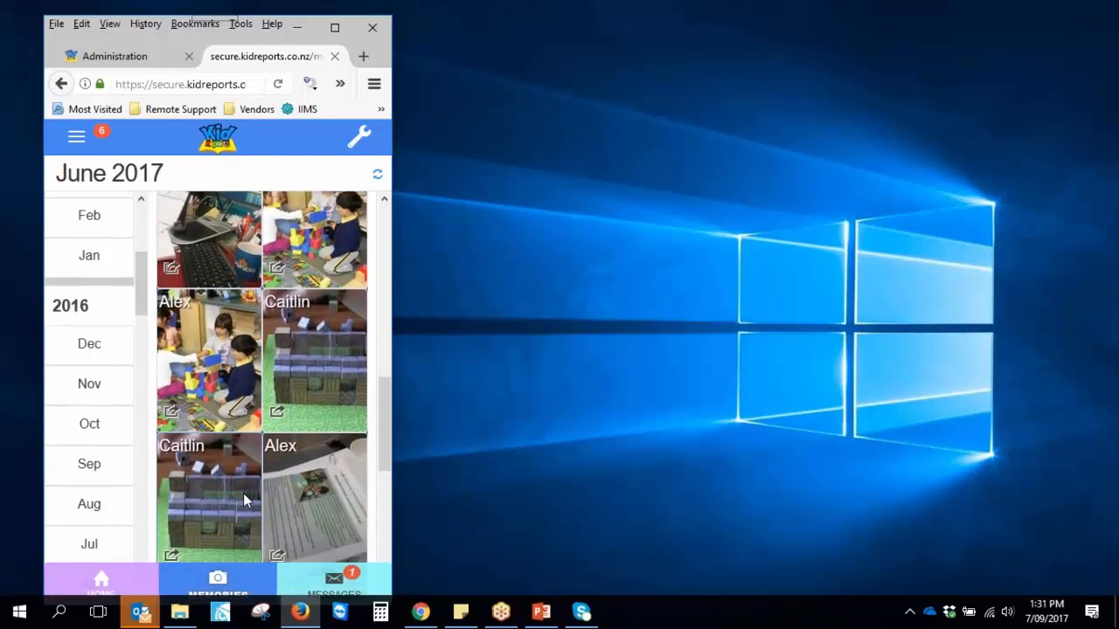
scroll(242, 491, "up", 5)
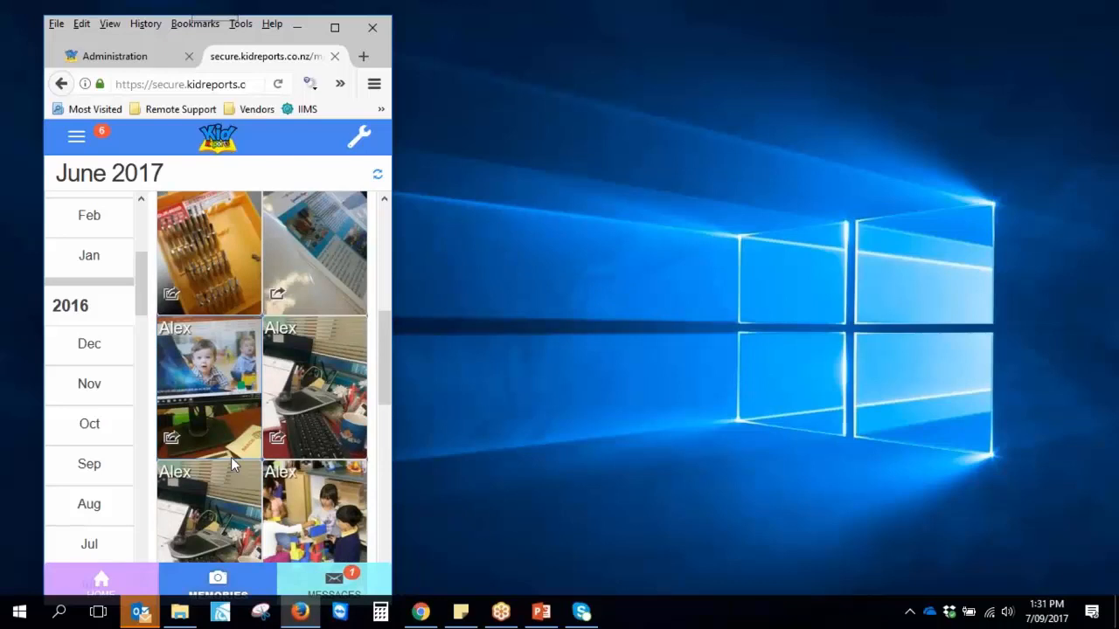
left_click(333, 584)
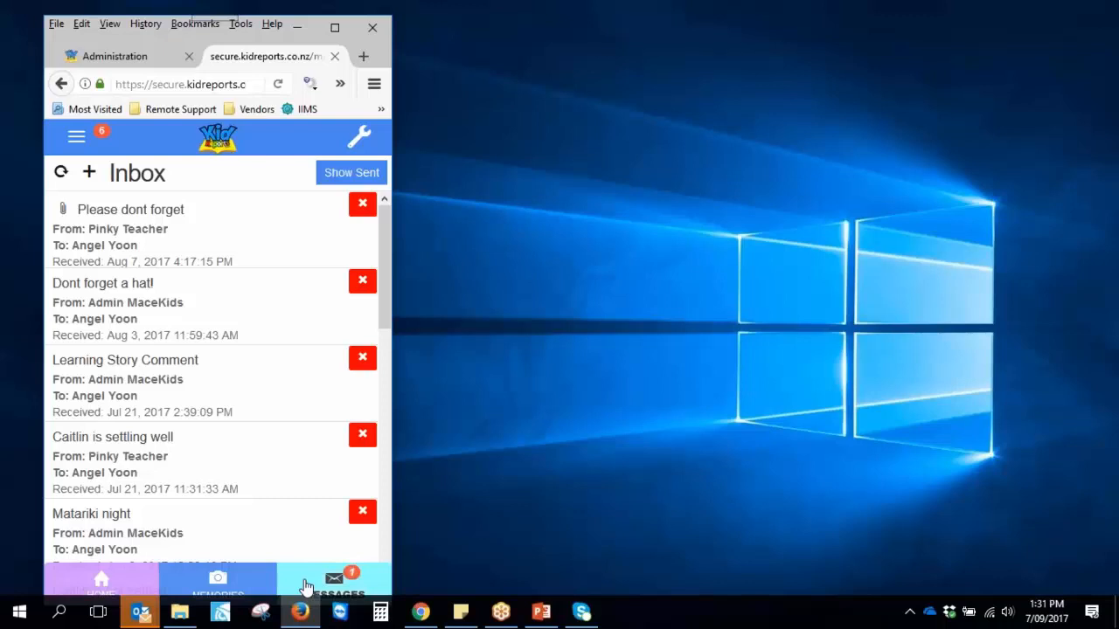
Try a new message, then start a Parent Voice event for the second child without saving
left_click(89, 173)
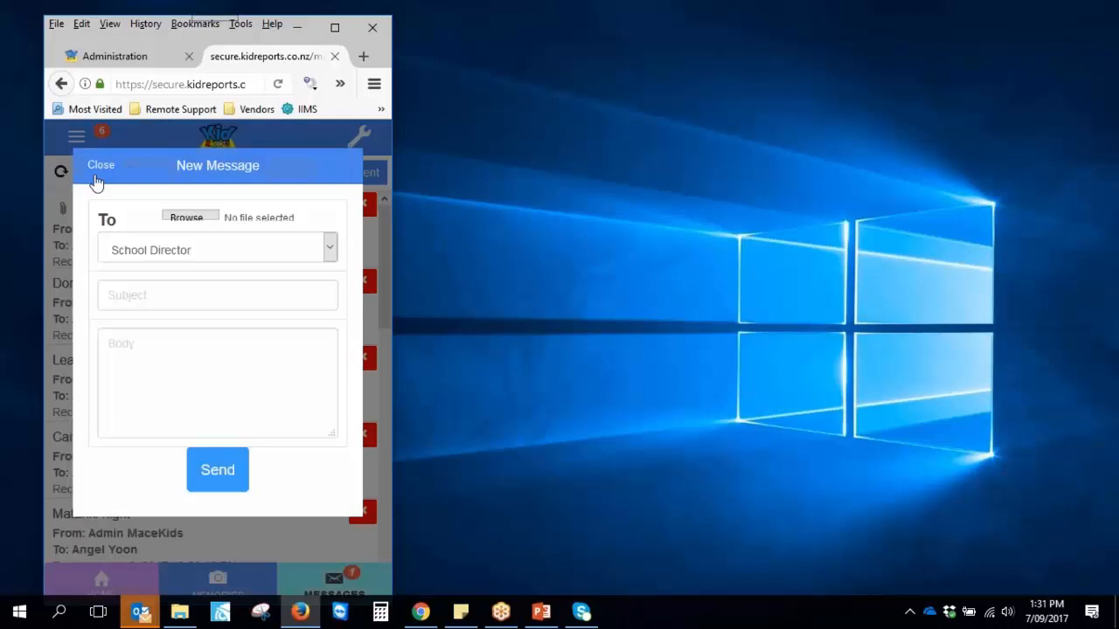
left_click(102, 168)
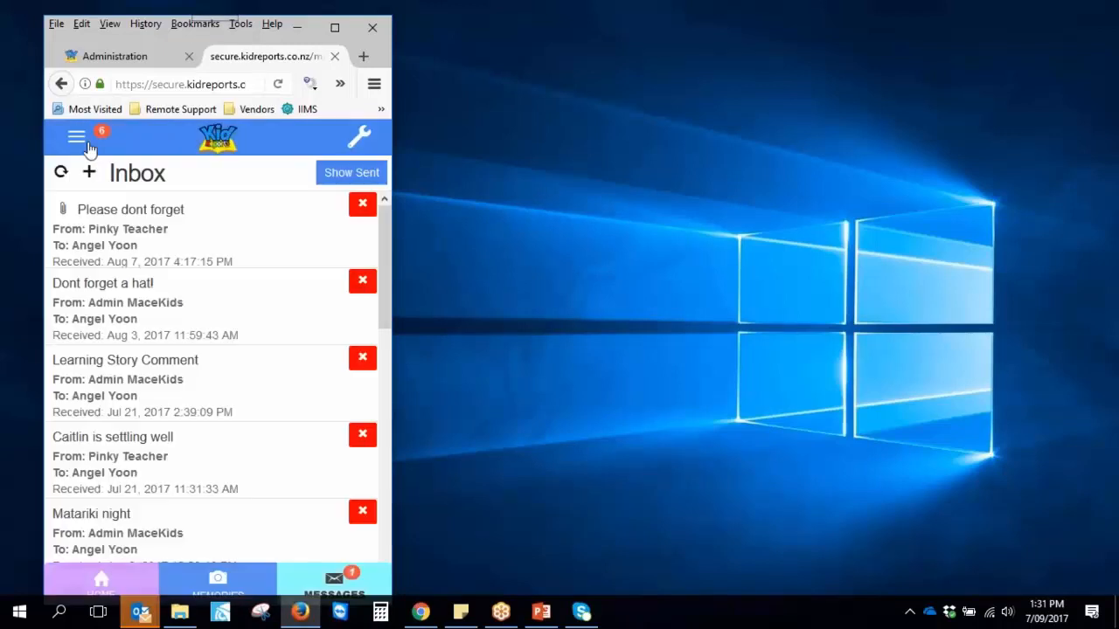
left_click(76, 141)
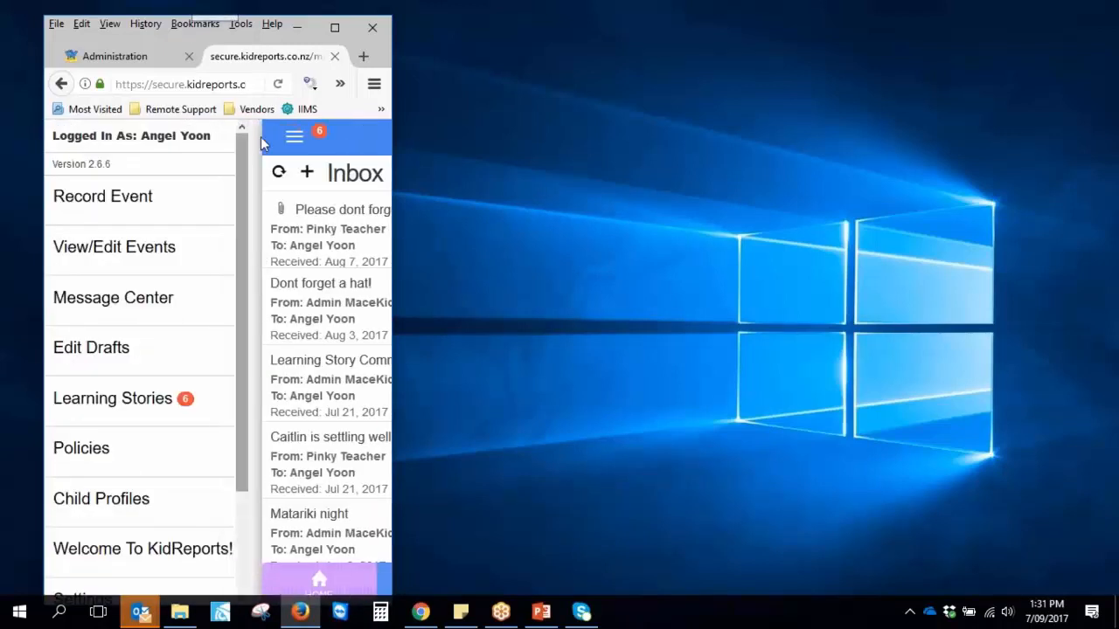
left_click(144, 201)
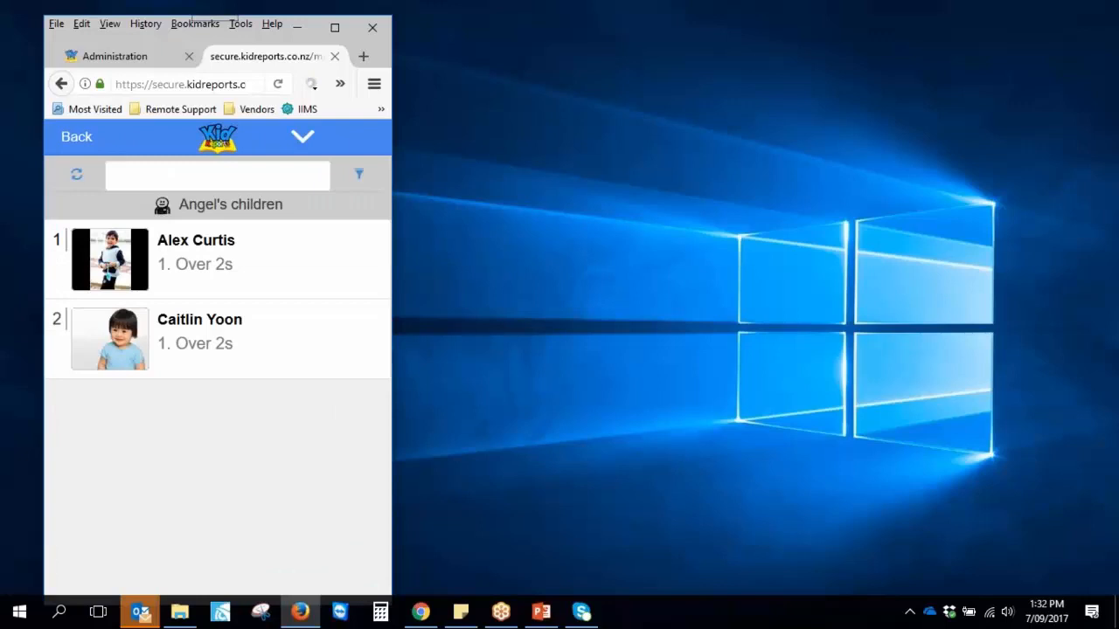
left_click(196, 340)
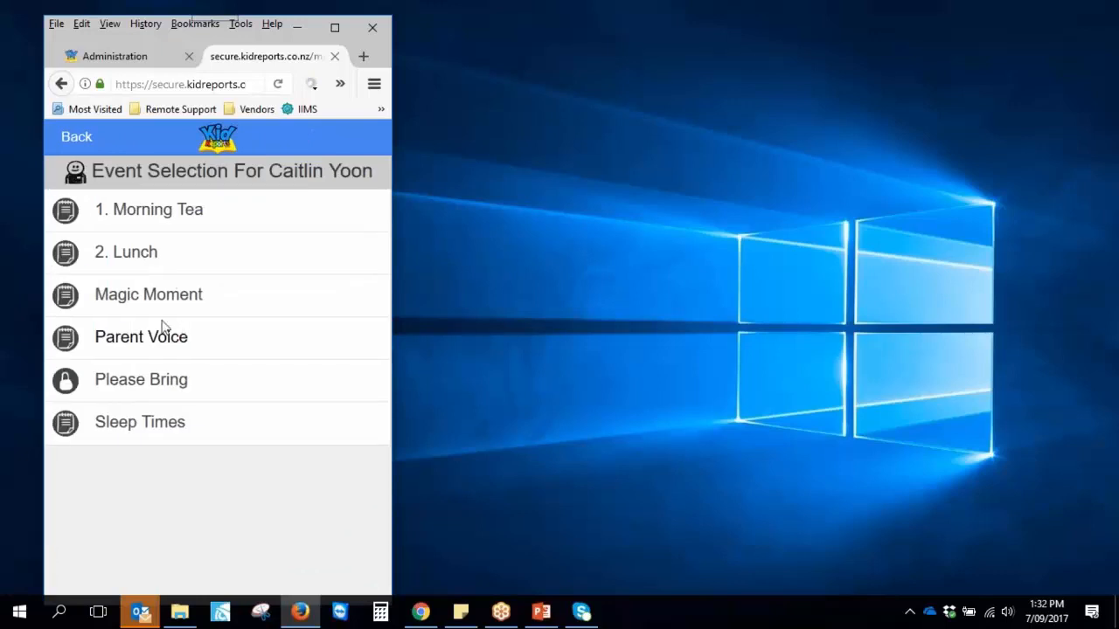
left_click(141, 342)
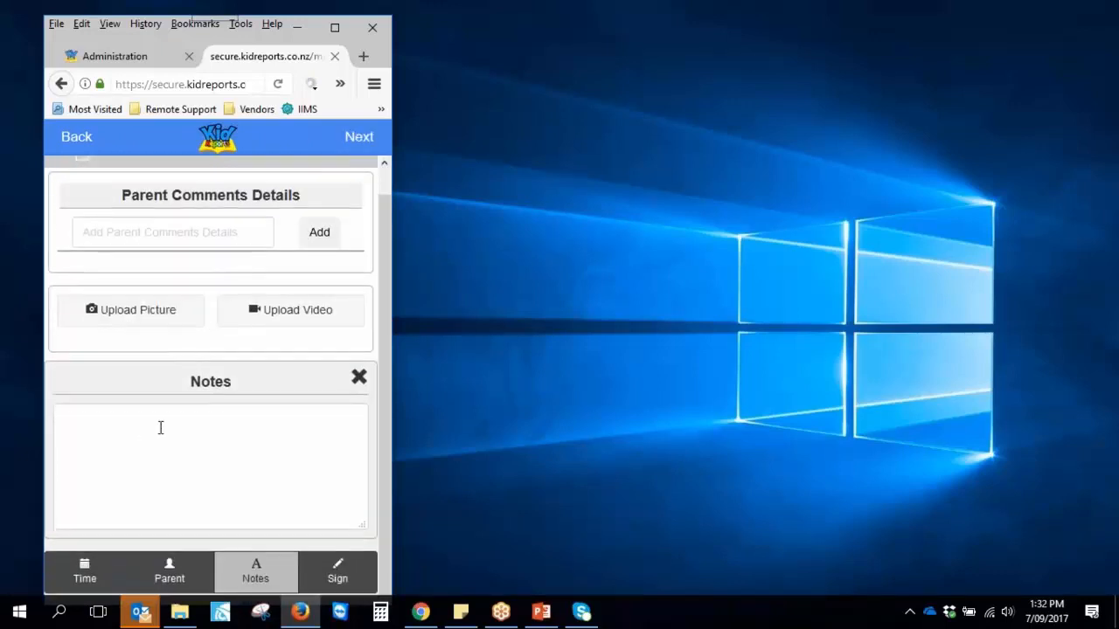
left_click(200, 229)
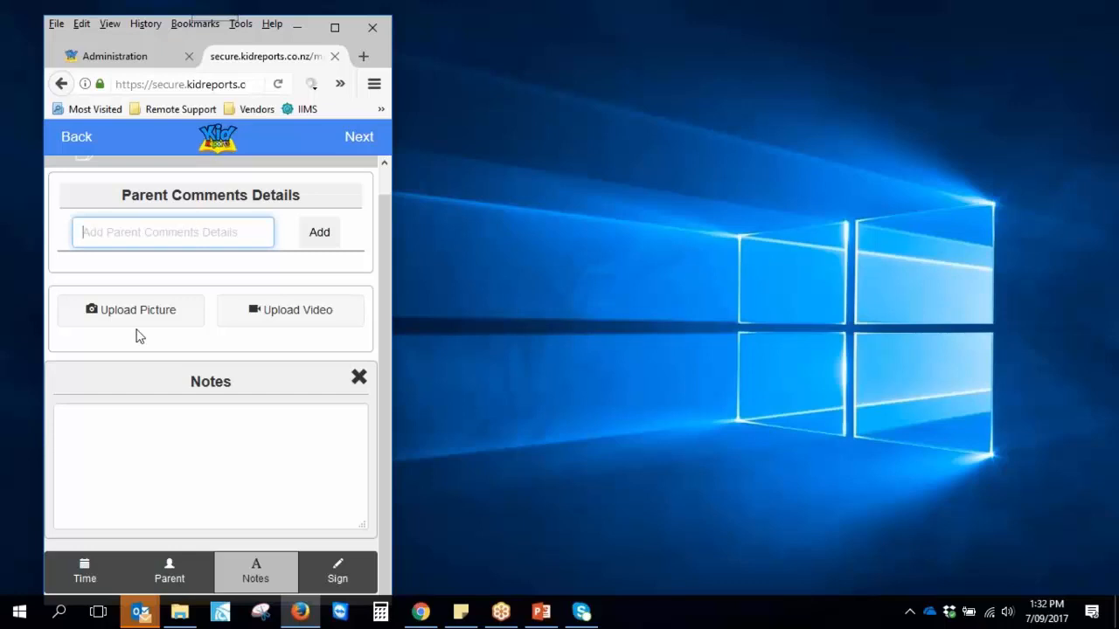
left_click(216, 454)
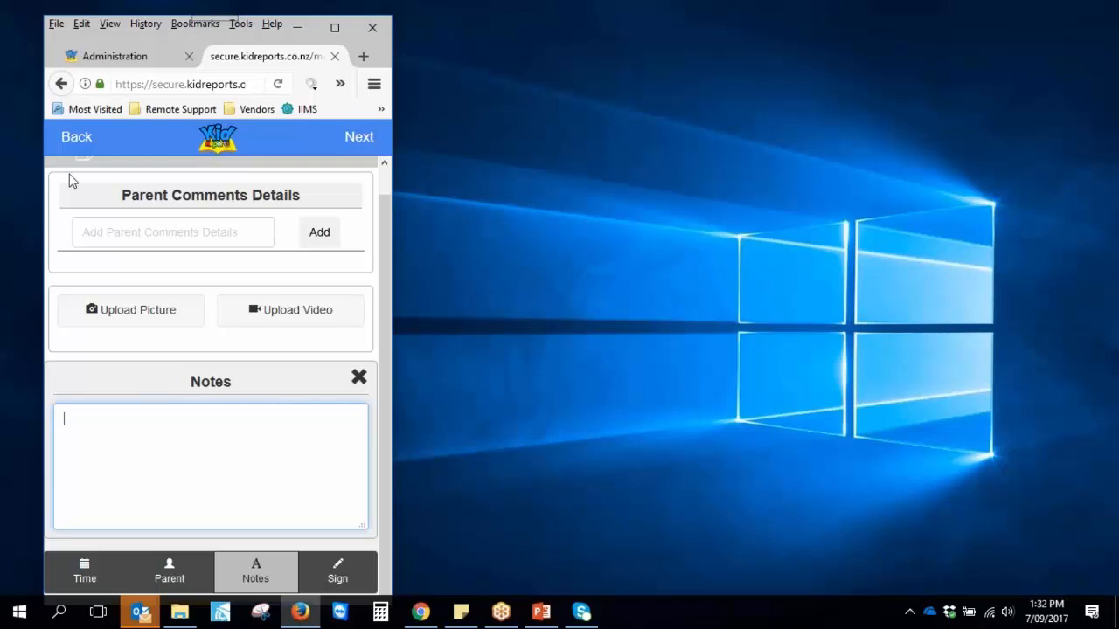
Return to the app home screen, maximize Firefox, and switch to the Admin Portal
left_click(78, 144)
left_click(81, 145)
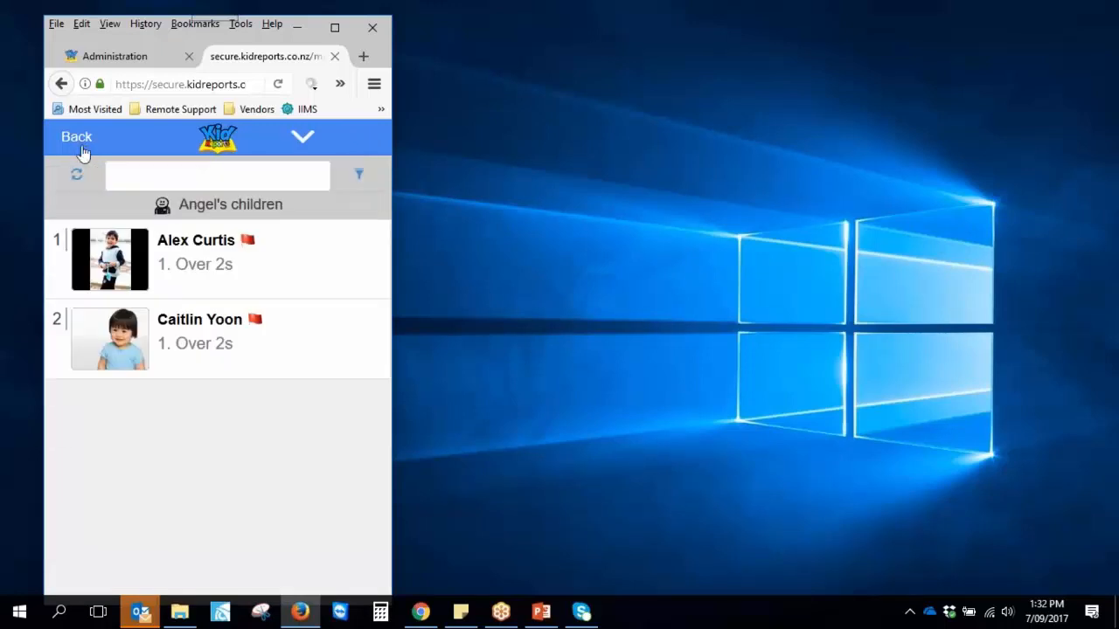
left_click(81, 145)
left_click(77, 140)
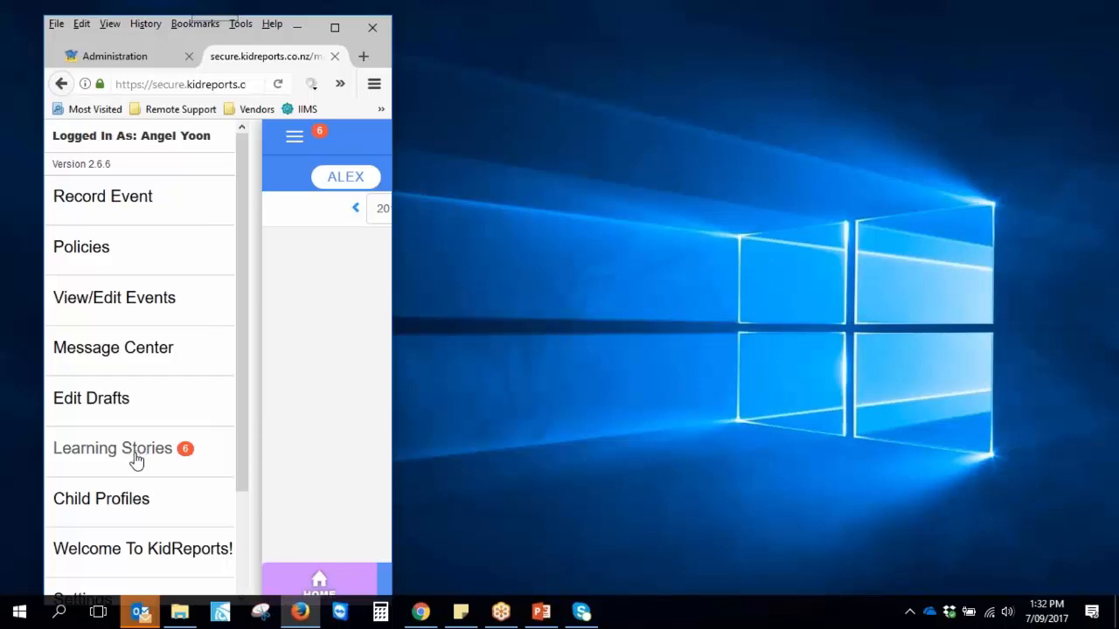
left_click(294, 144)
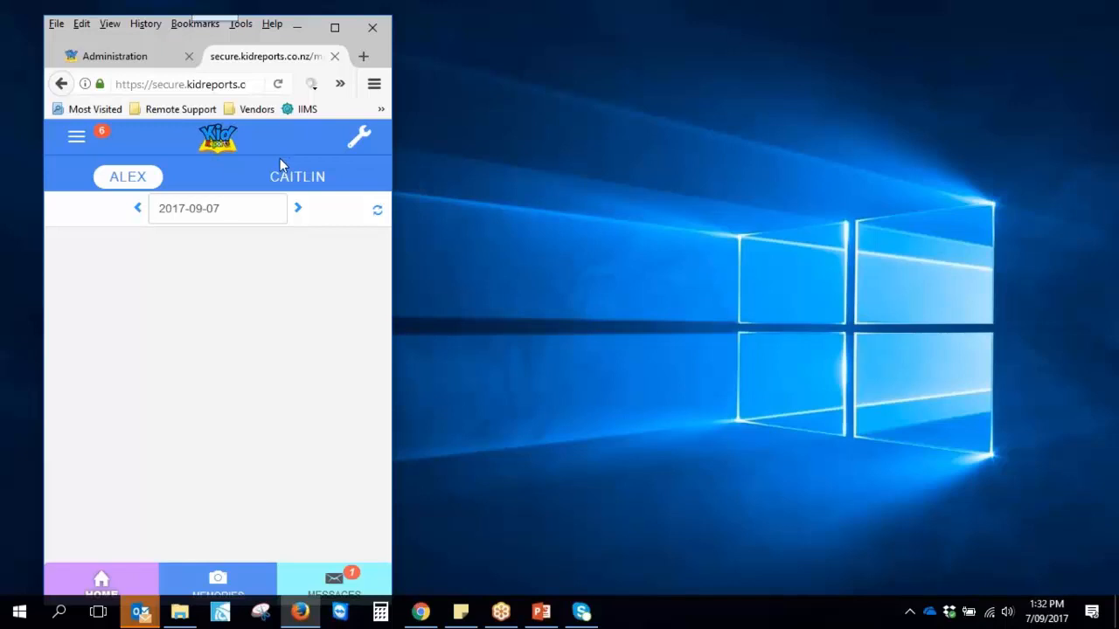
left_click(335, 27)
left_click(102, 38)
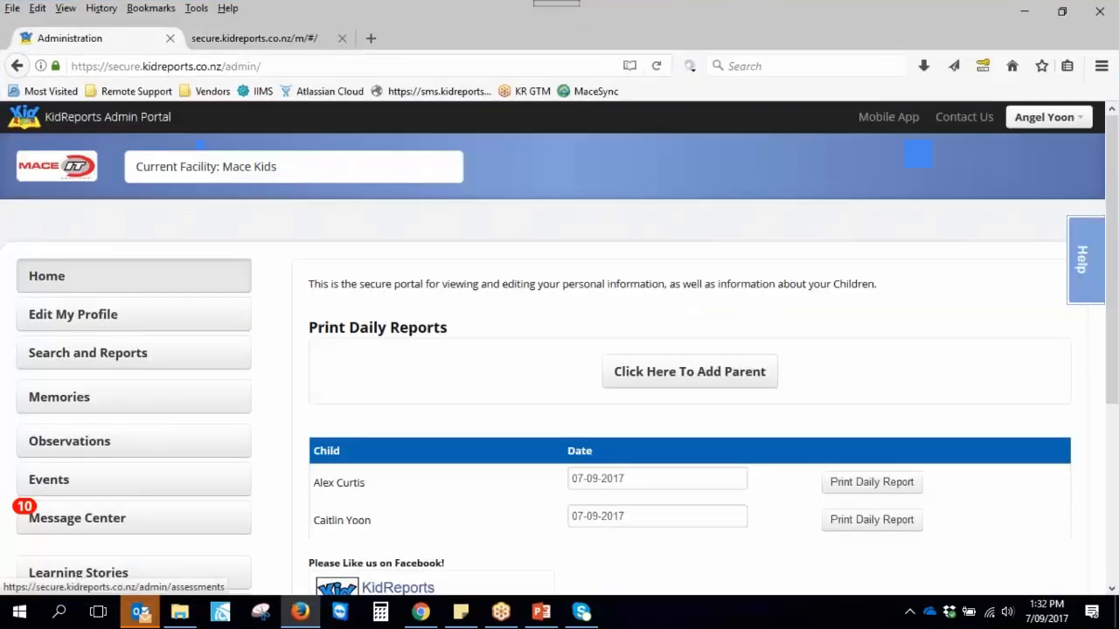
Open the Memories gallery and view the June 2017 photos
scroll(529, 302, "down", 2)
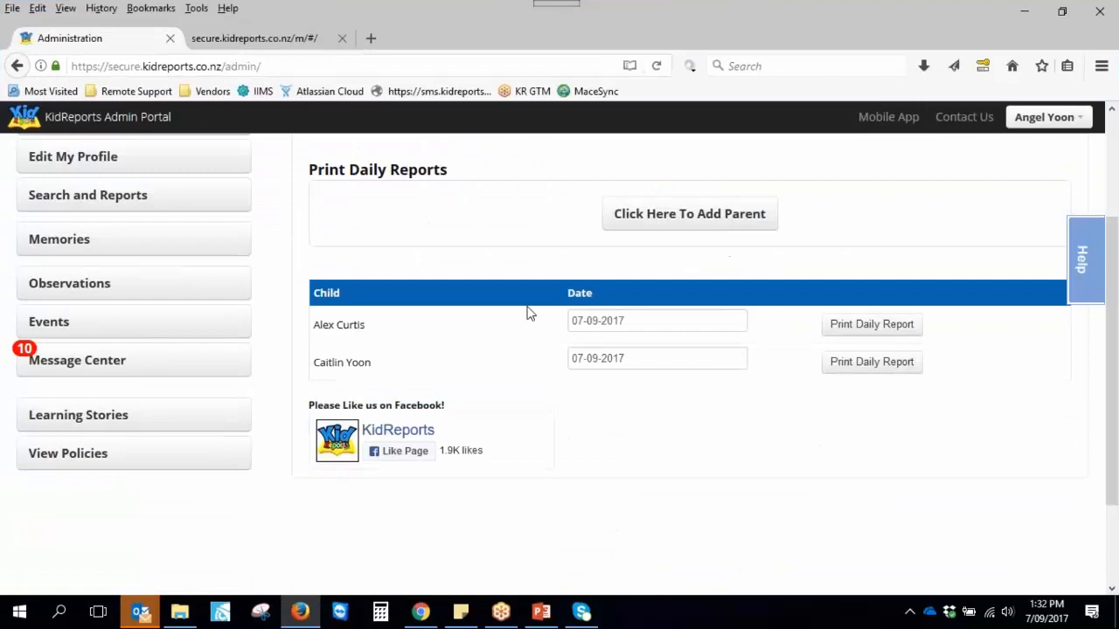
scroll(520, 336, "up", 2)
left_click(106, 397)
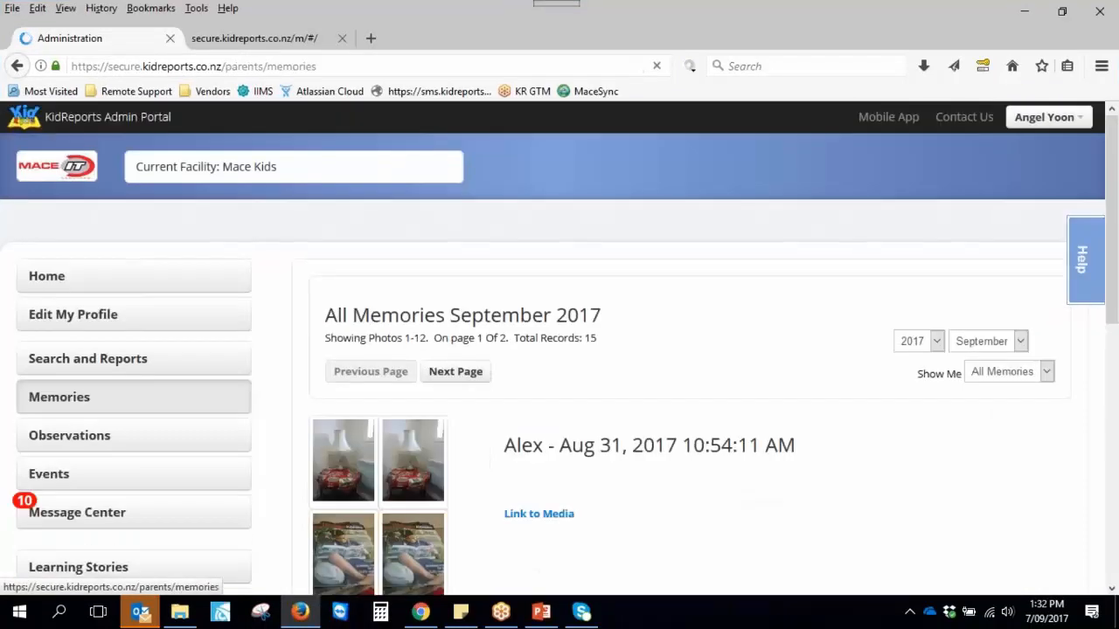
scroll(603, 511, "down", 4)
scroll(603, 511, "down", 4)
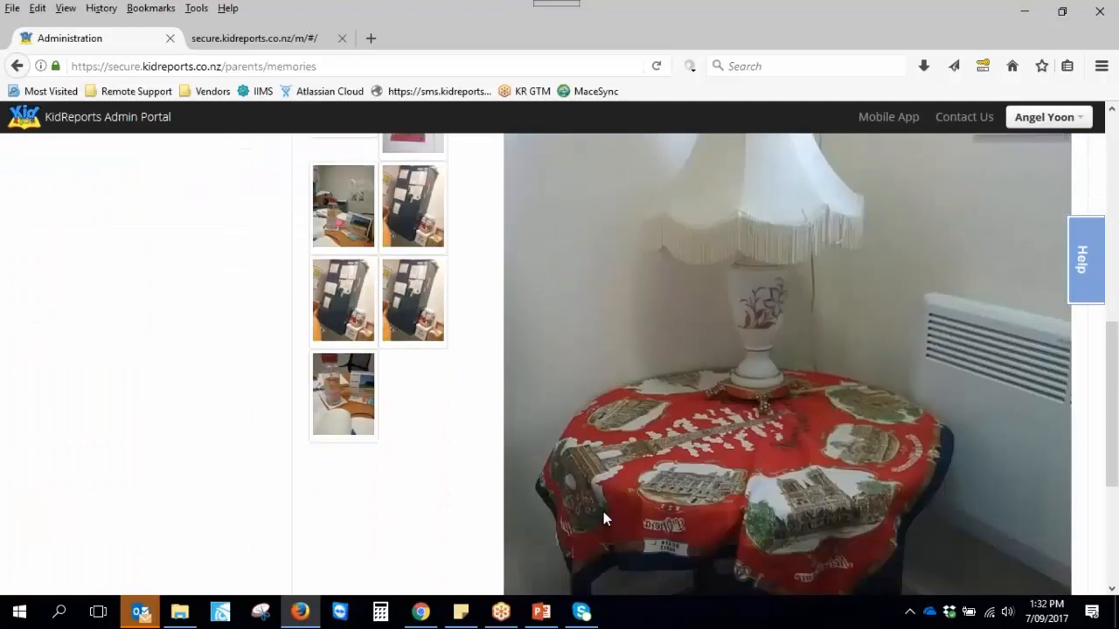
scroll(603, 518, "up", 7)
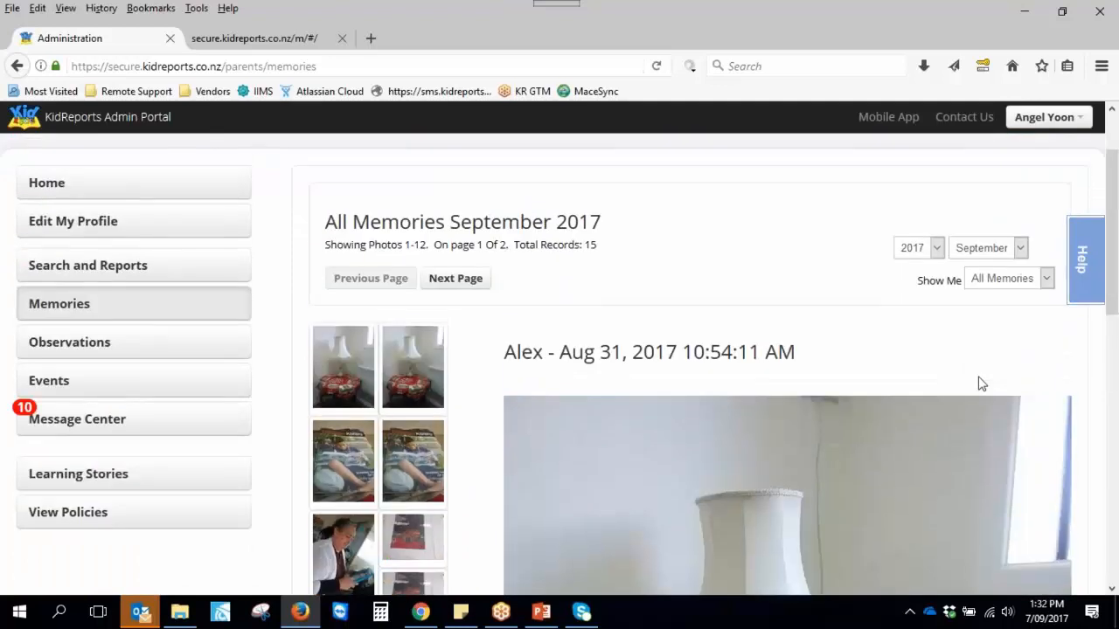
left_click(981, 248)
left_click(986, 332)
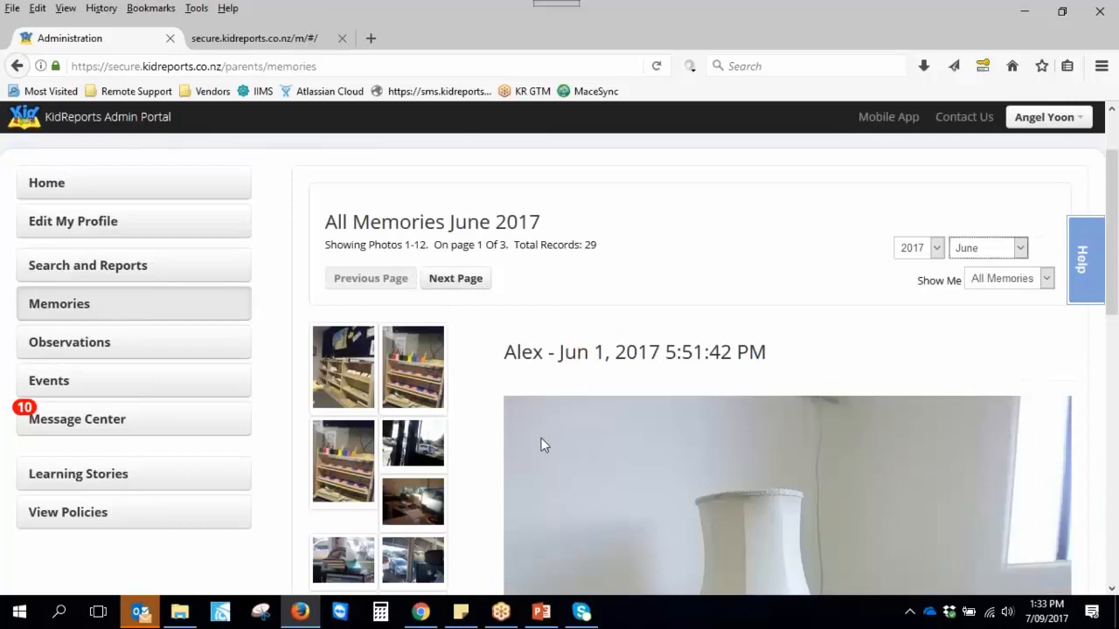
scroll(651, 451, "down", 5)
scroll(651, 451, "down", 3)
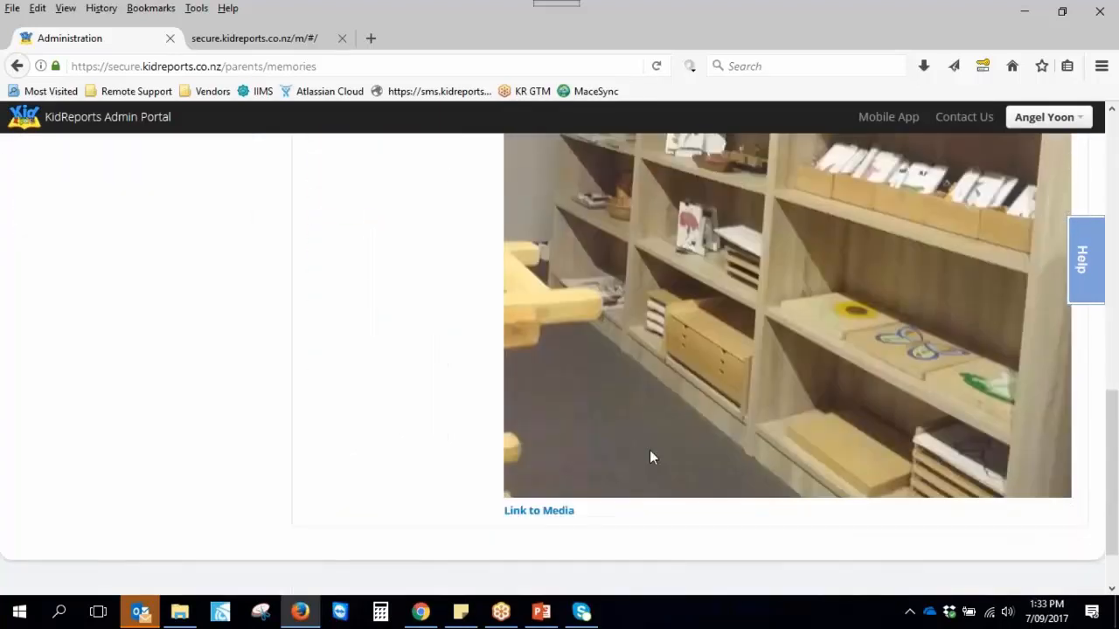
scroll(649, 450, "up", 3)
scroll(648, 451, "up", 3)
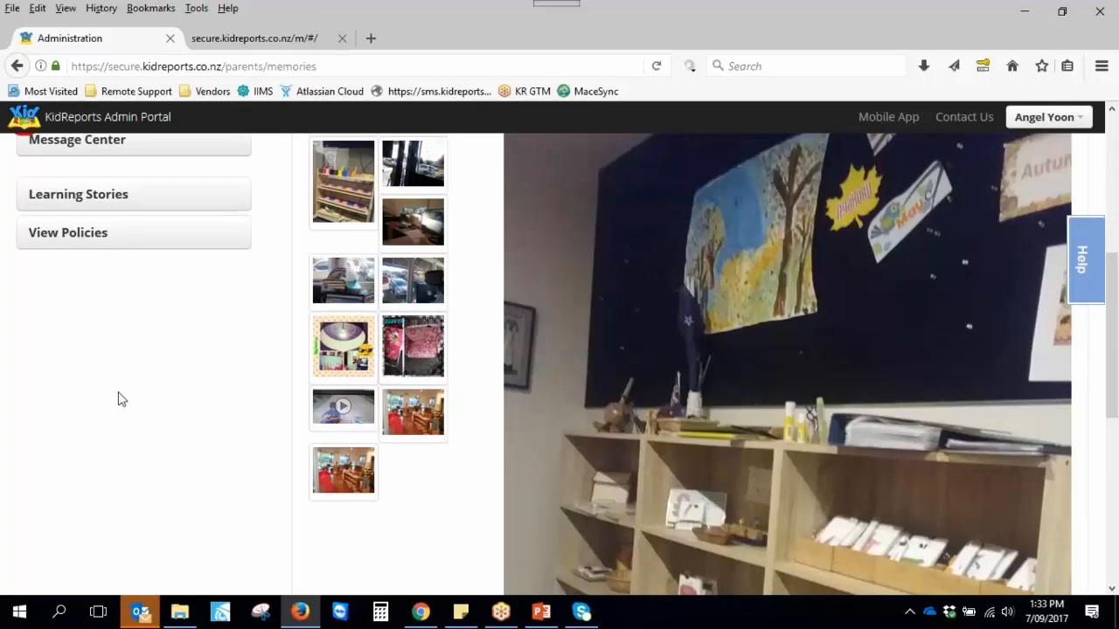
scroll(96, 425, "up", 3)
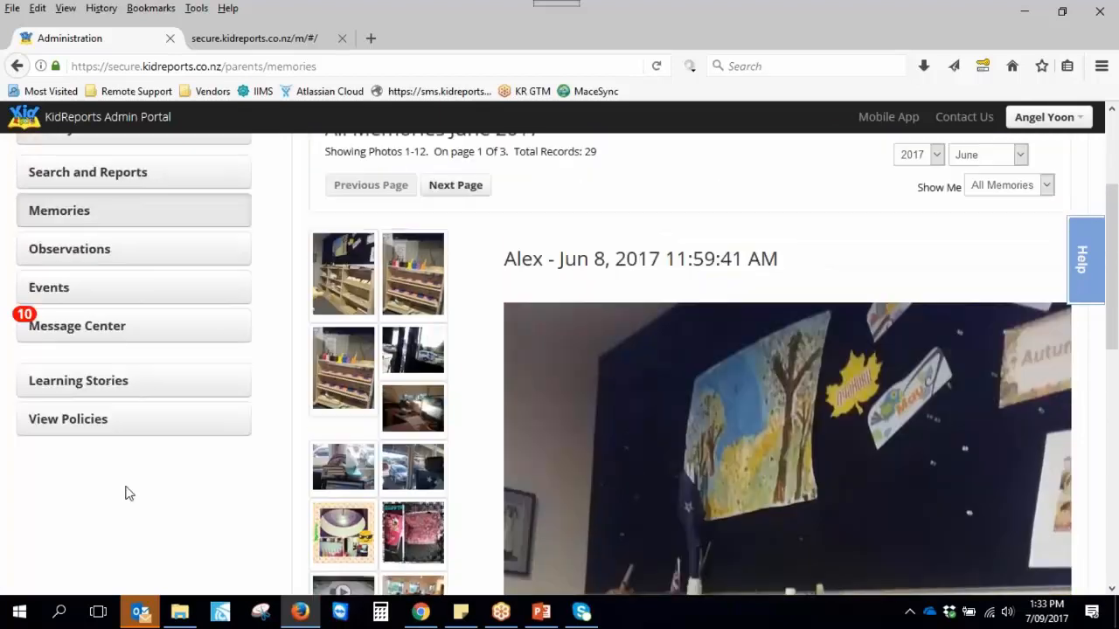
Open the second child's learning stories, view the Learning Tree, and open a green leaf's story
left_click(105, 385)
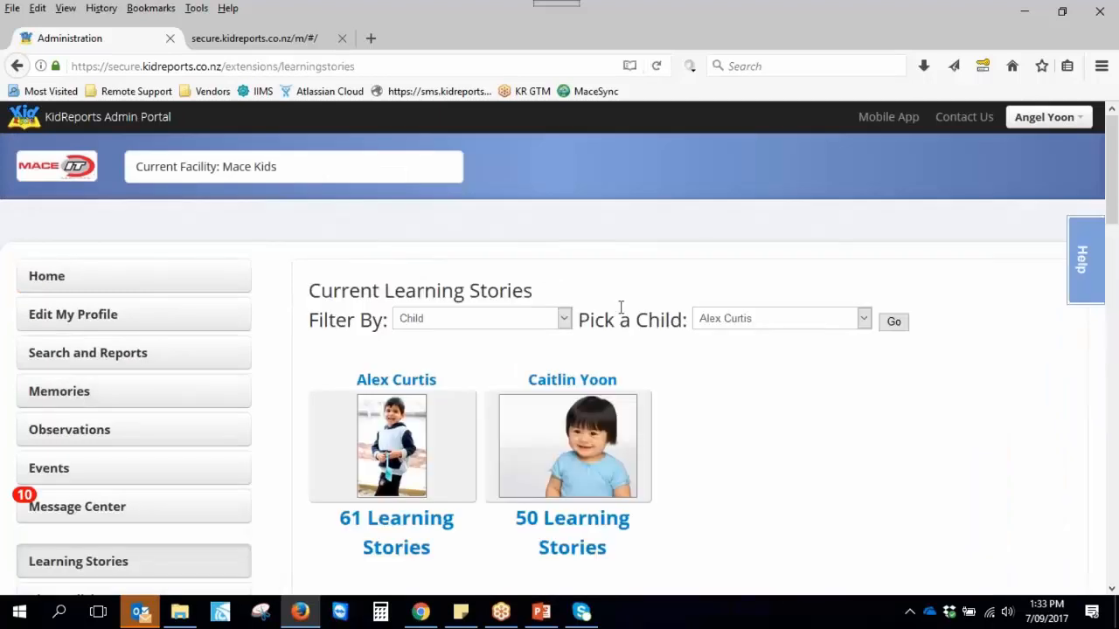
left_click(632, 469)
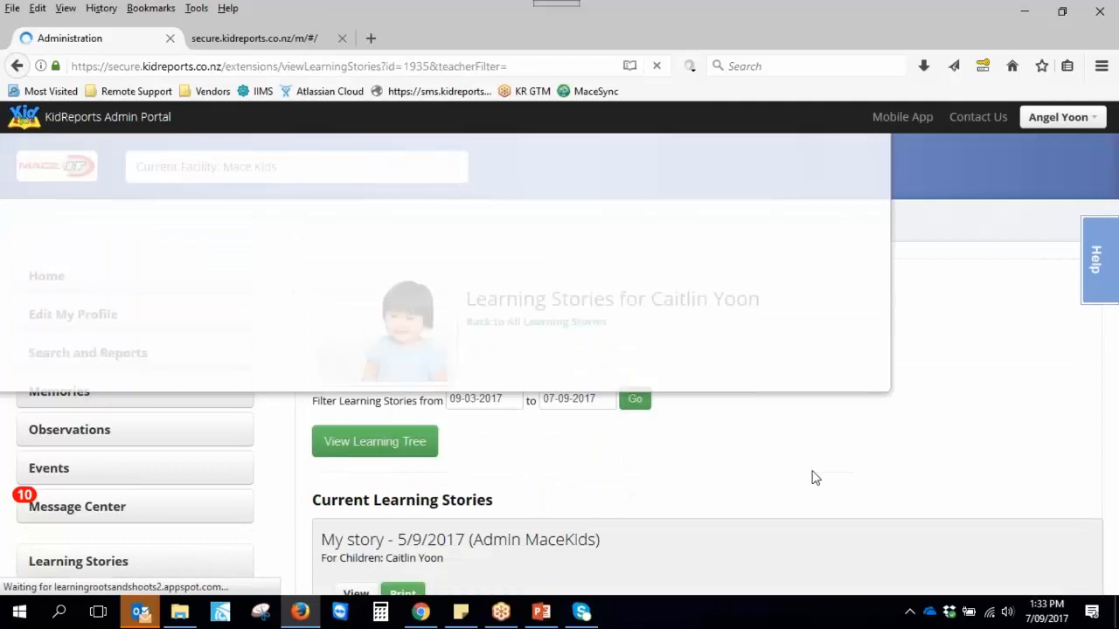
scroll(612, 419, "down", 4)
left_click(404, 269)
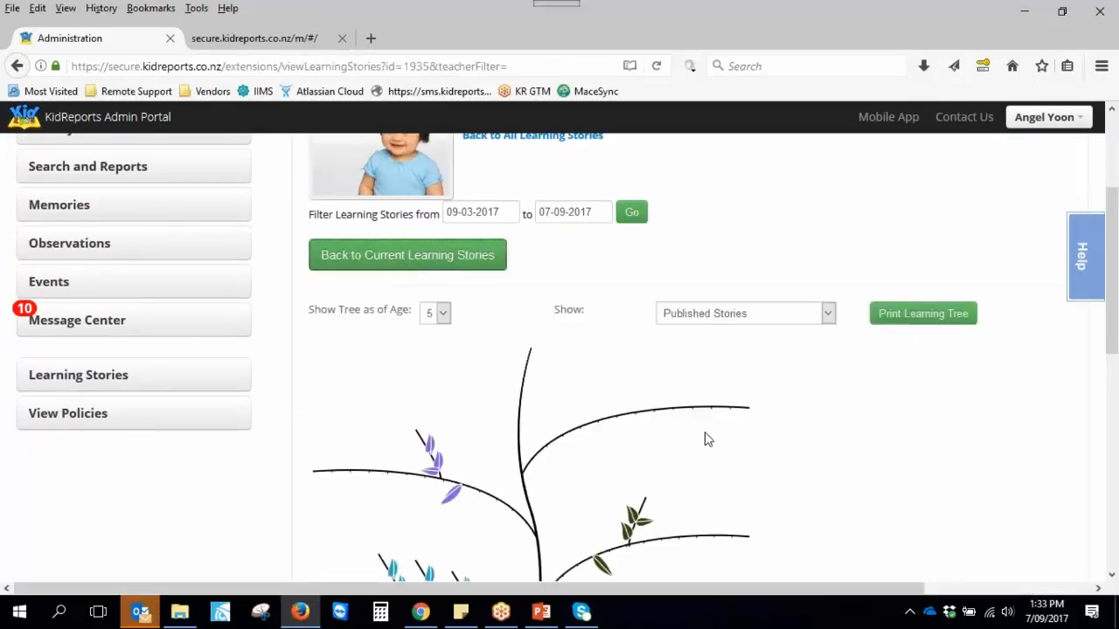
scroll(809, 477, "down", 3)
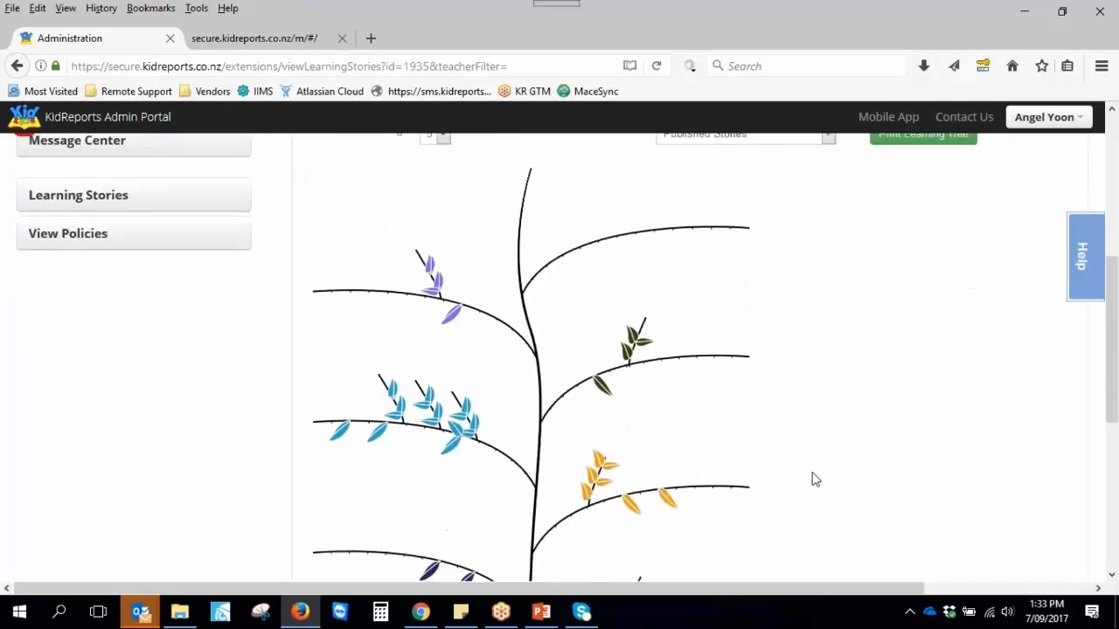
scroll(811, 477, "down", 1)
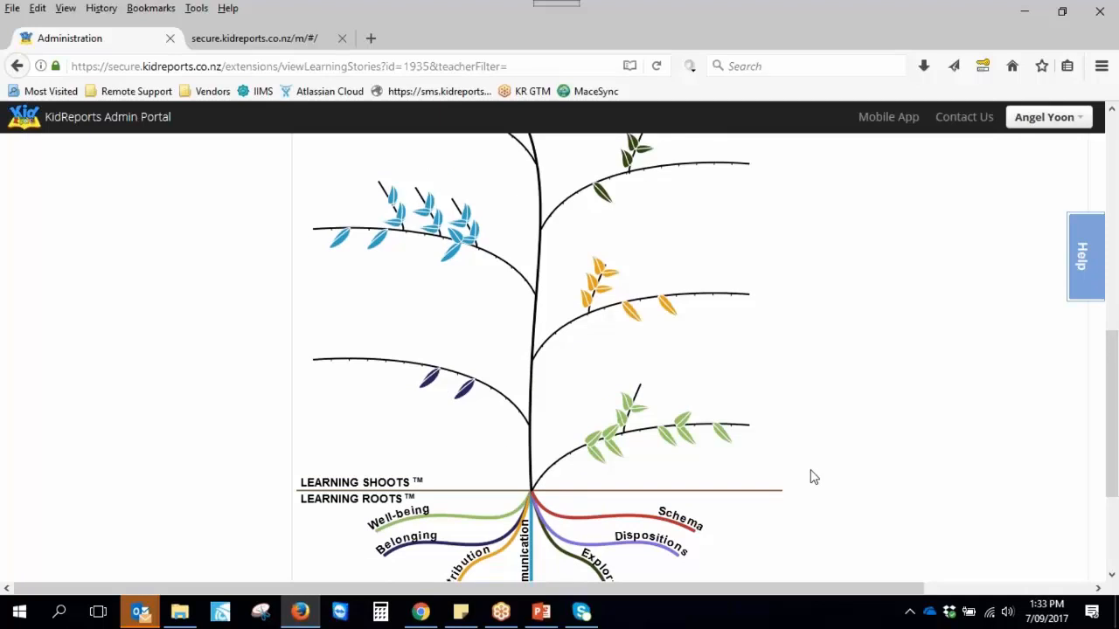
mouse_move(726, 444)
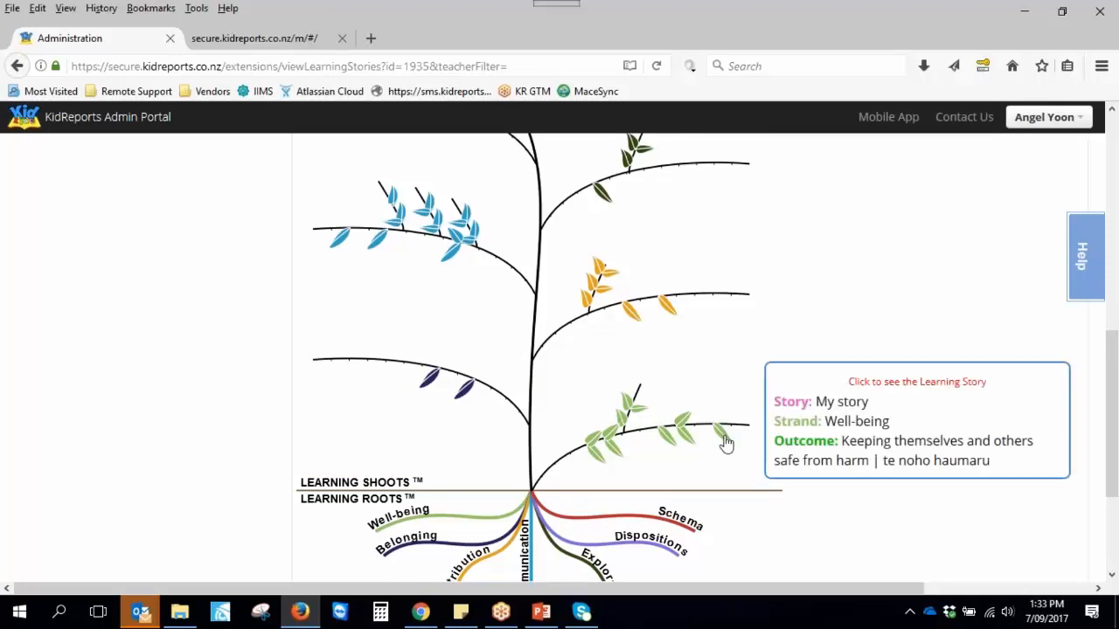
left_click(429, 390)
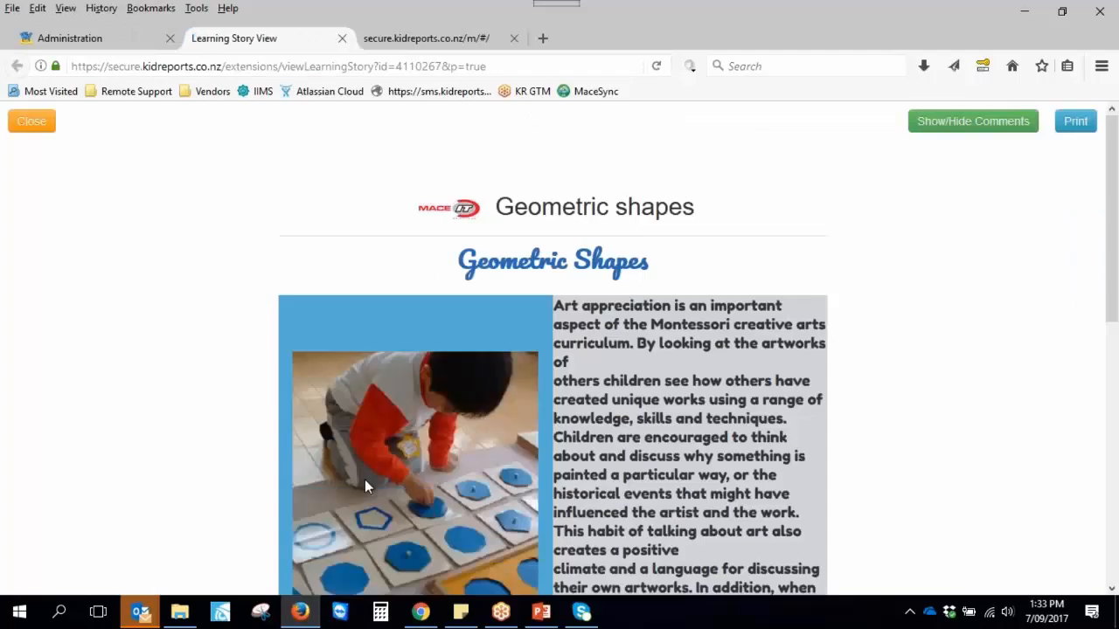
scroll(364, 479, "down", 5)
scroll(361, 476, "down", 3)
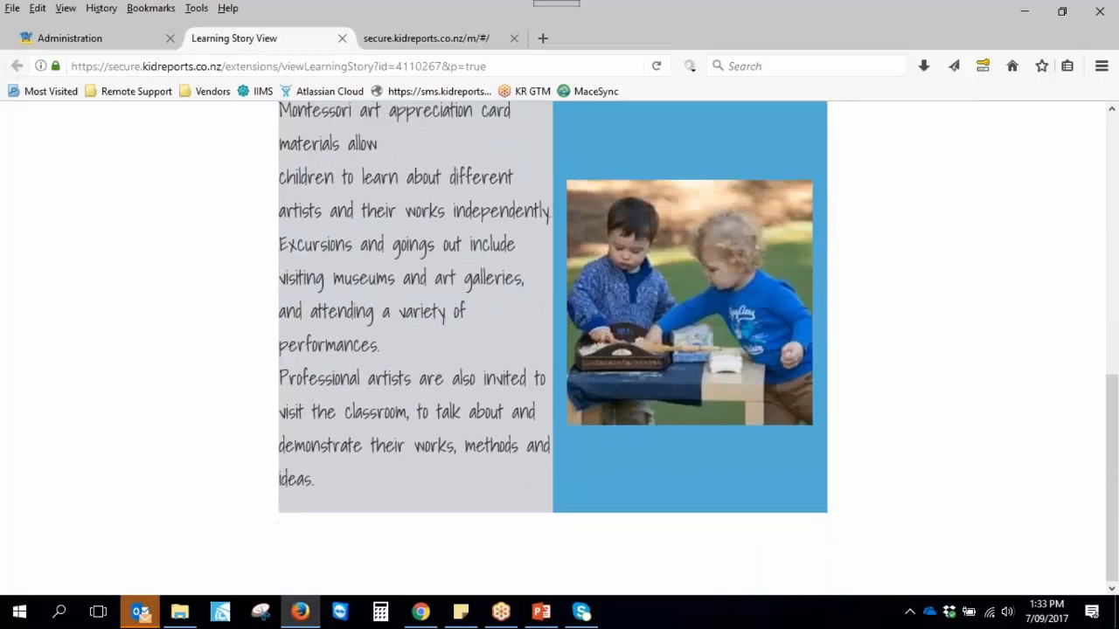
scroll(362, 477, "up", 7)
Close the story view and return to the child's Current Learning Stories list
left_click(32, 120)
scroll(181, 342, "down", 2)
scroll(184, 345, "up", 5)
scroll(186, 346, "up", 5)
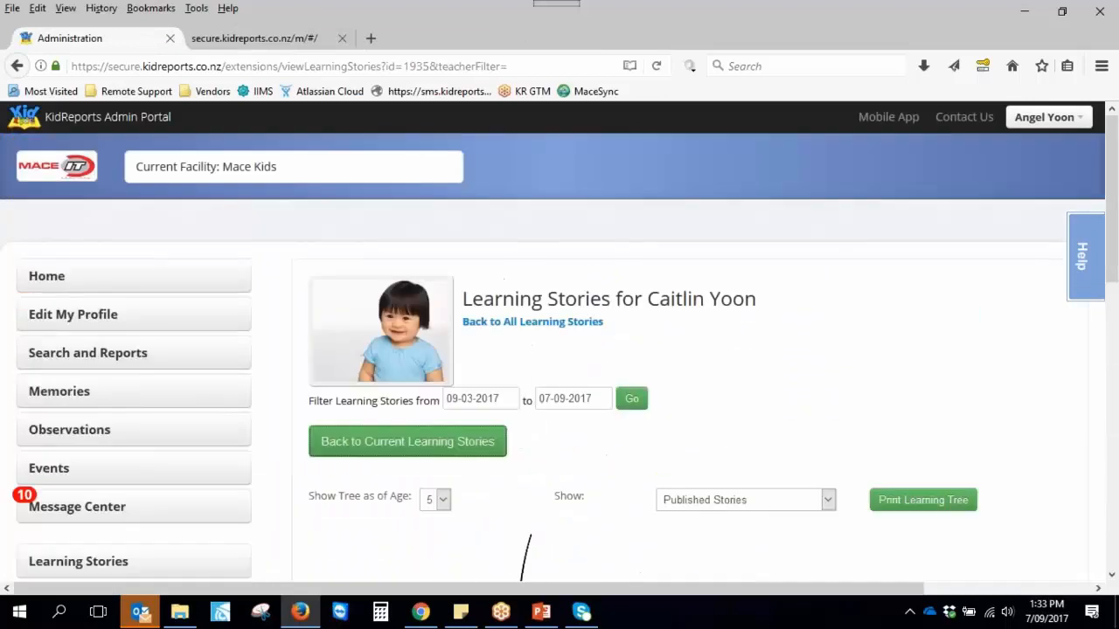
left_click(372, 435)
scroll(429, 509, "down", 2)
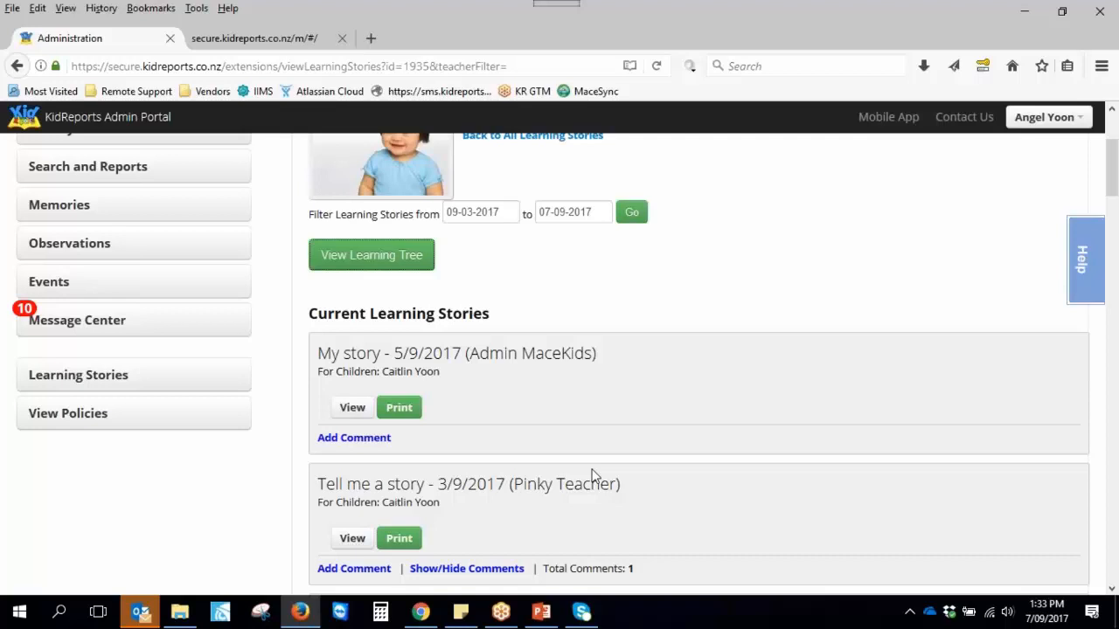
scroll(592, 474, "up", 1)
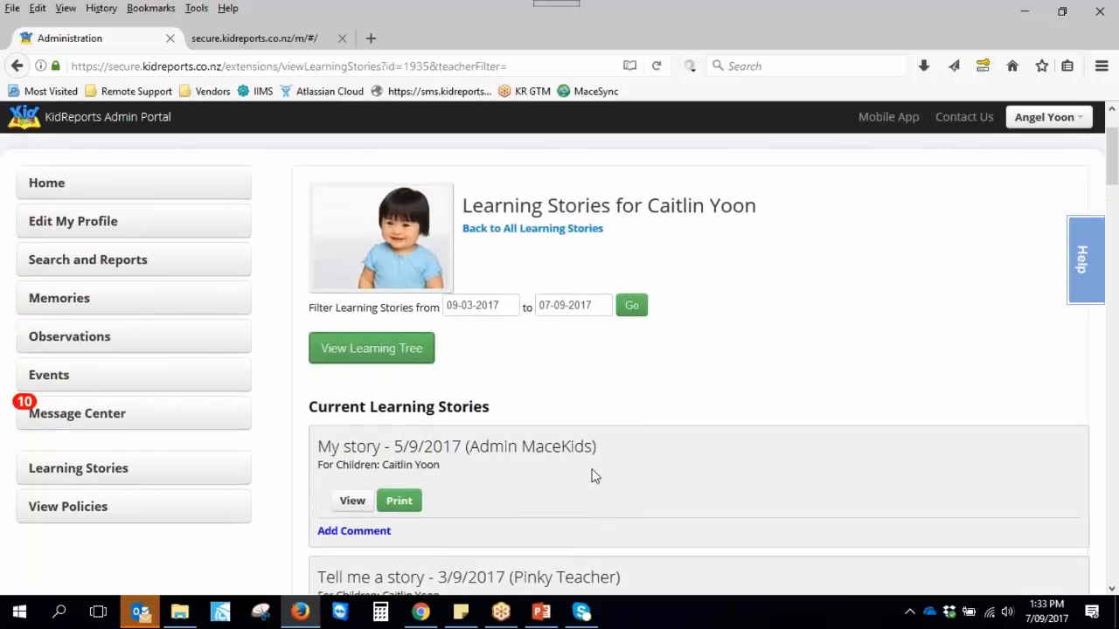
scroll(592, 474, "up", 1)
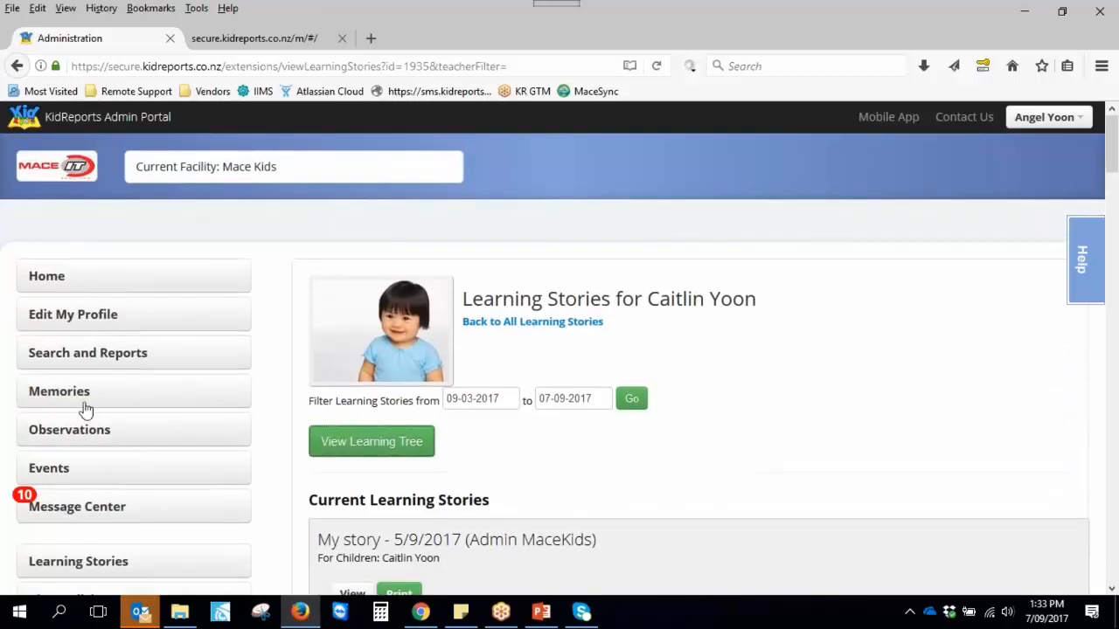
Check the From and To date pickers on Search and Reports, then bring Chrome's Observations window forward
left_click(88, 364)
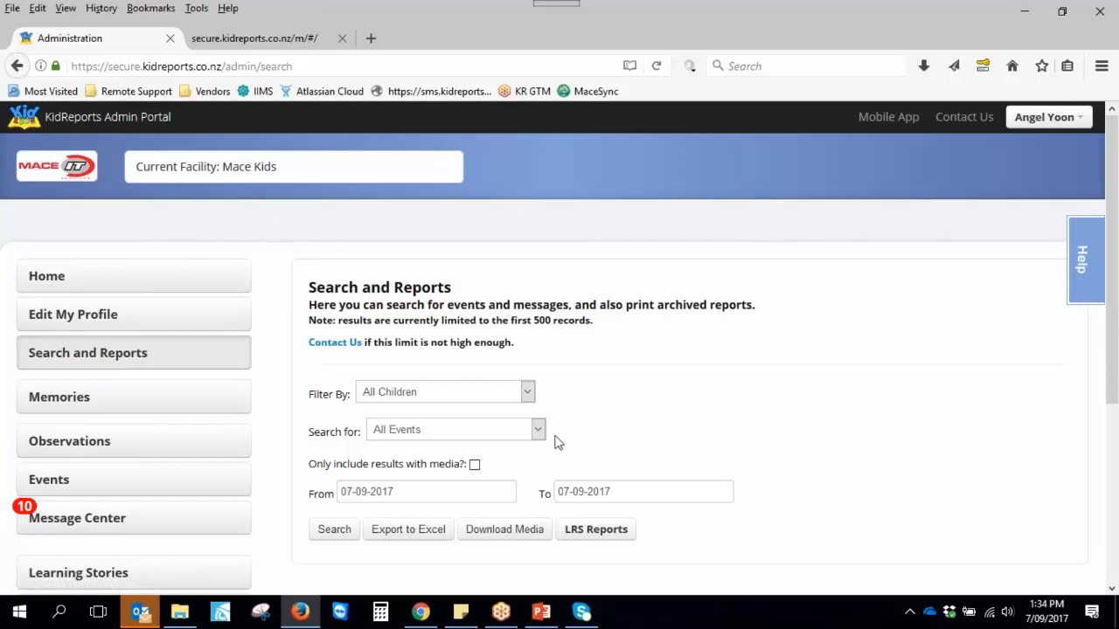
left_click(462, 494)
left_click(647, 493)
scroll(514, 474, "down", 2)
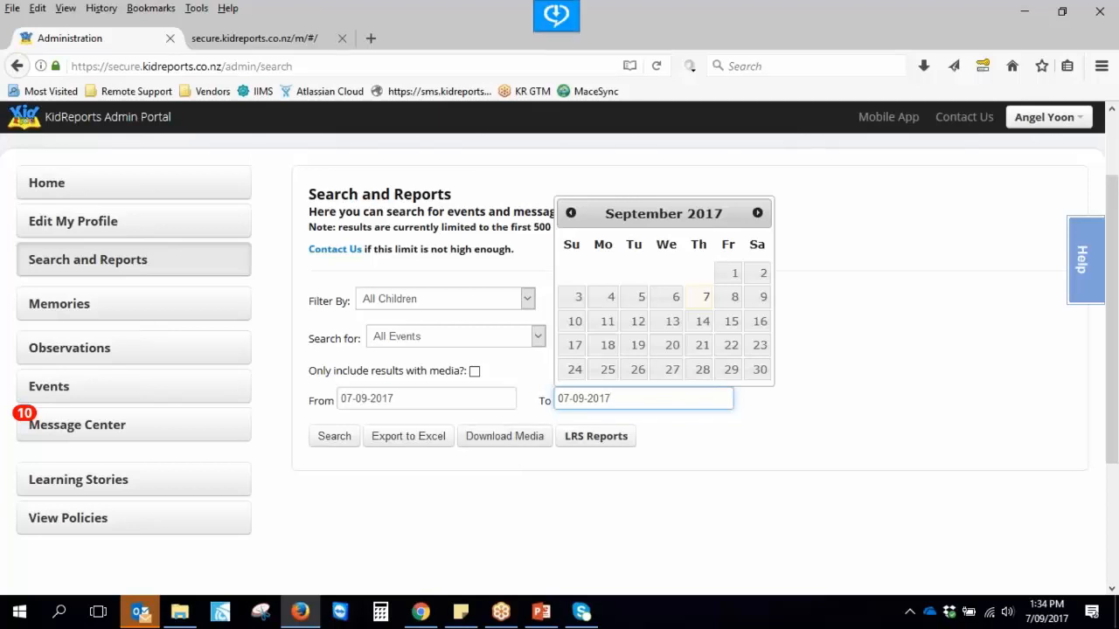
left_click(871, 218)
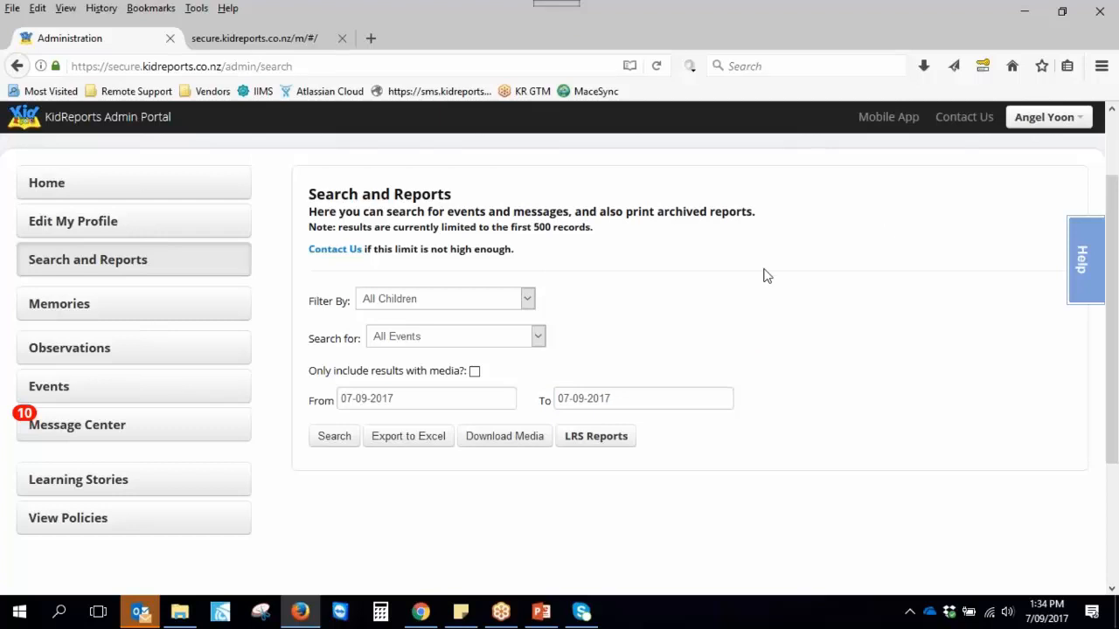
left_click(421, 613)
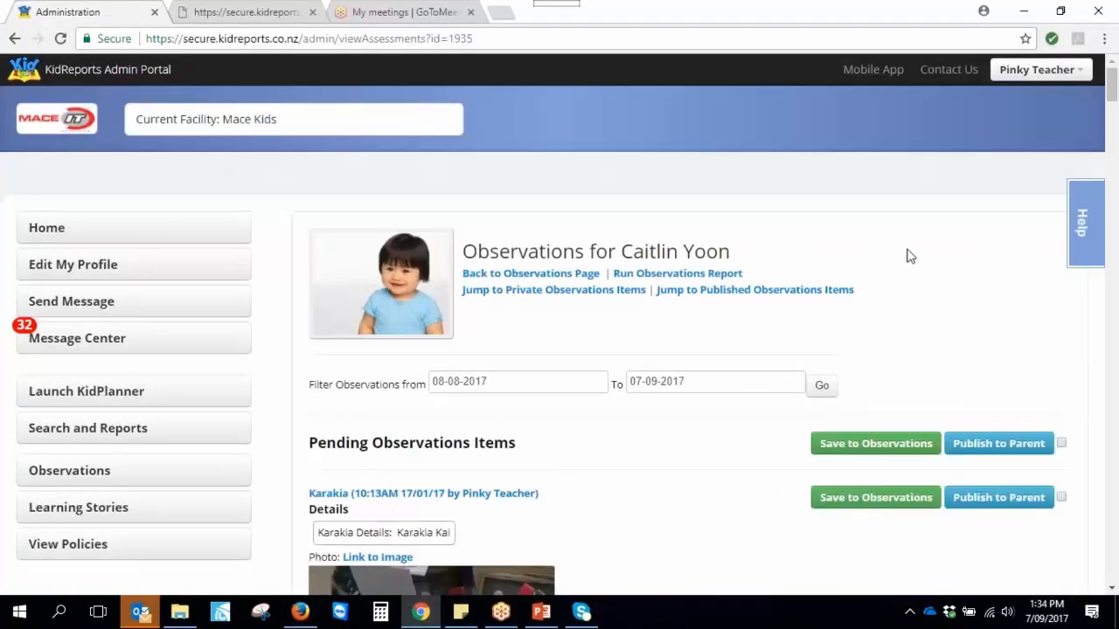
Log out of the teacher account and sign back in with the administrator username and password
left_click(1037, 70)
left_click(1009, 140)
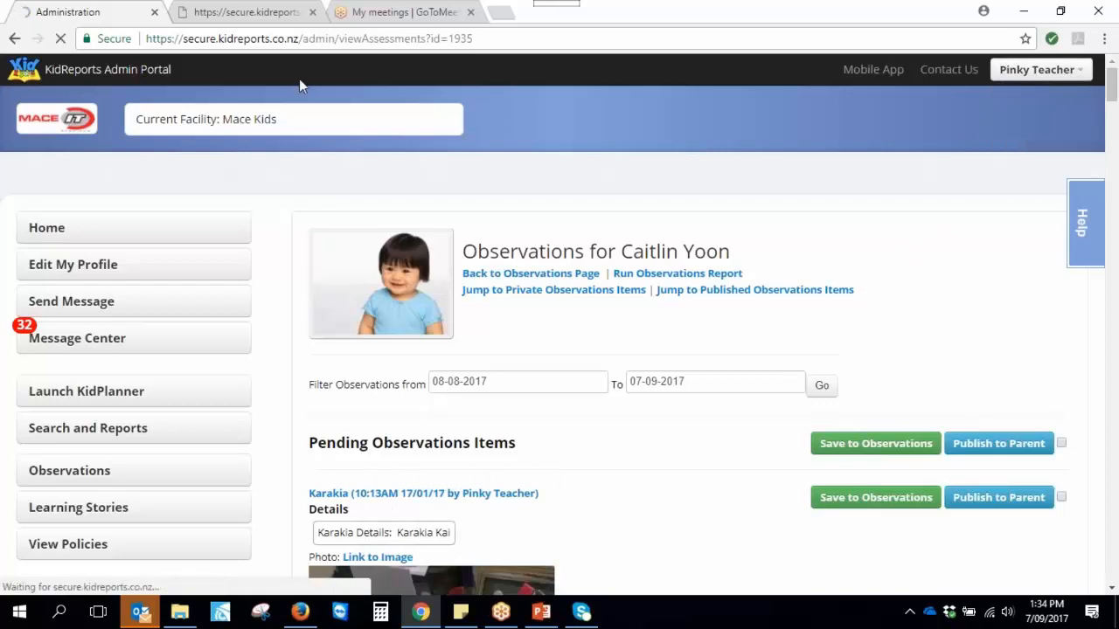
left_click_drag(553, 277, 481, 278)
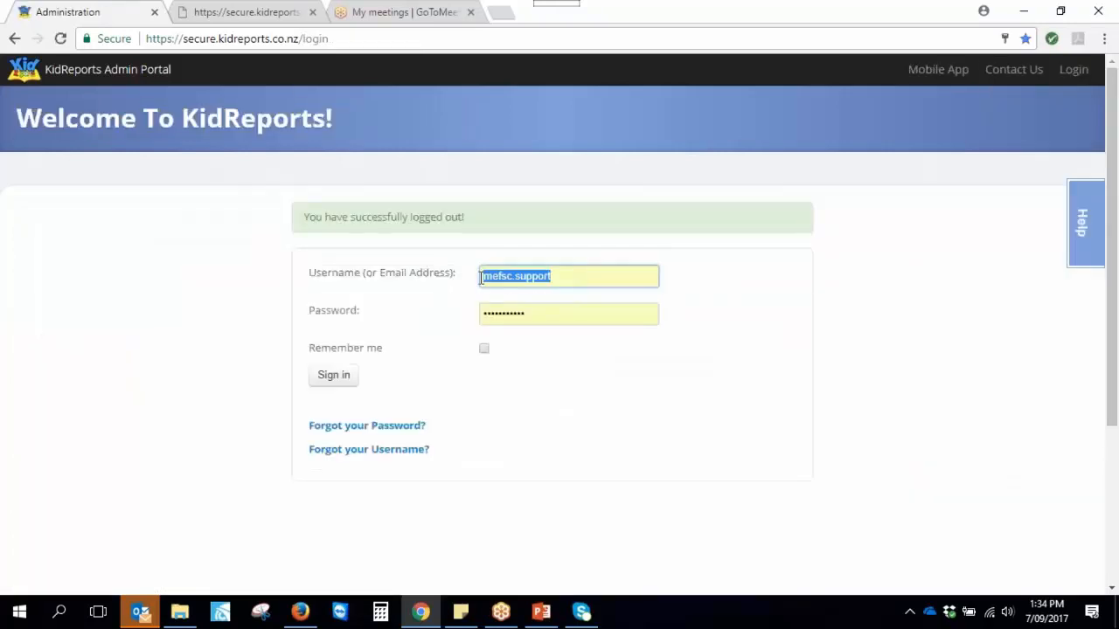
type("admin1")
key("Tab")
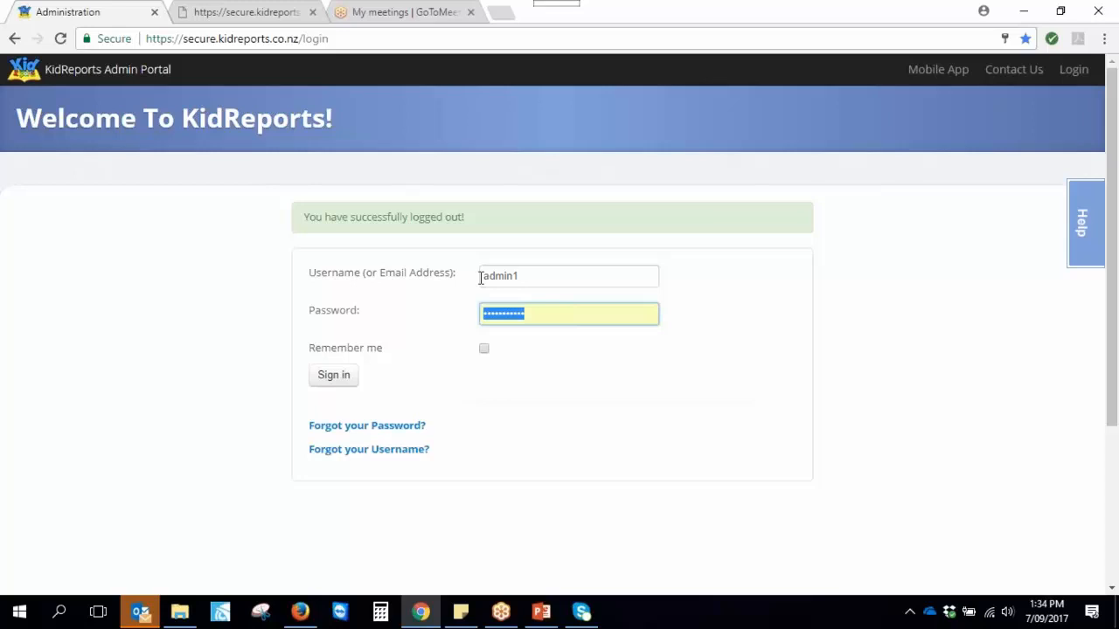
type("•••••••••••")
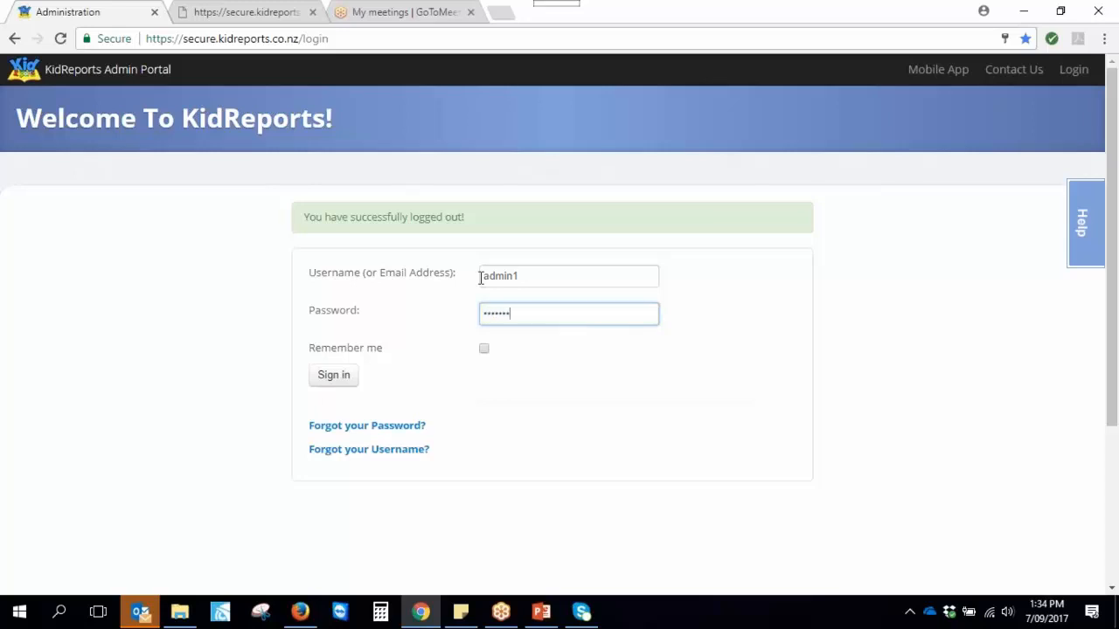
key("Return")
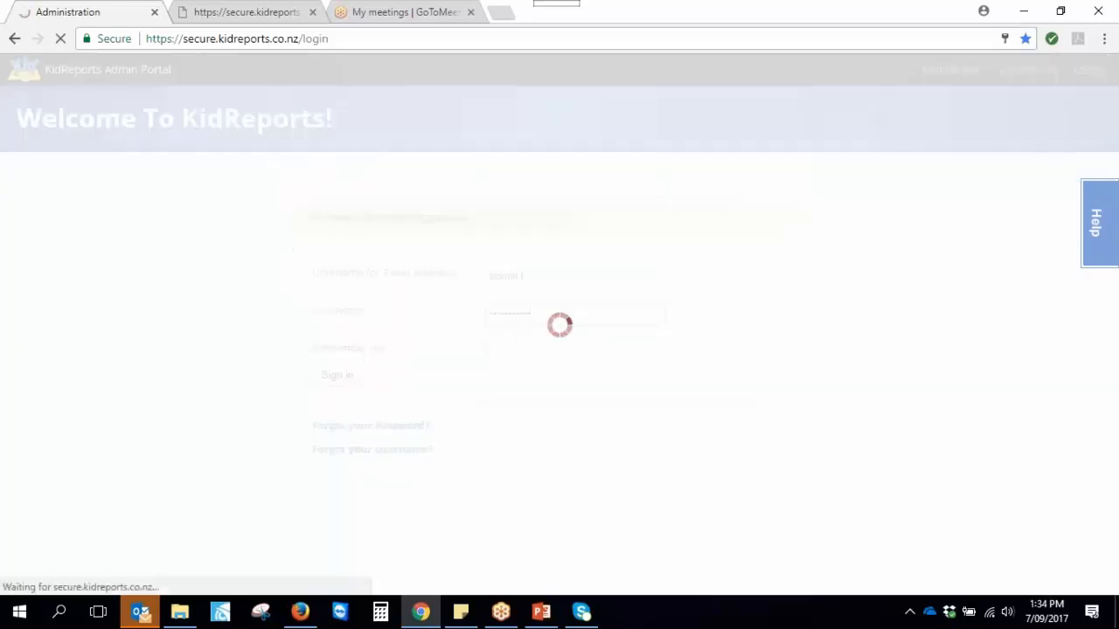
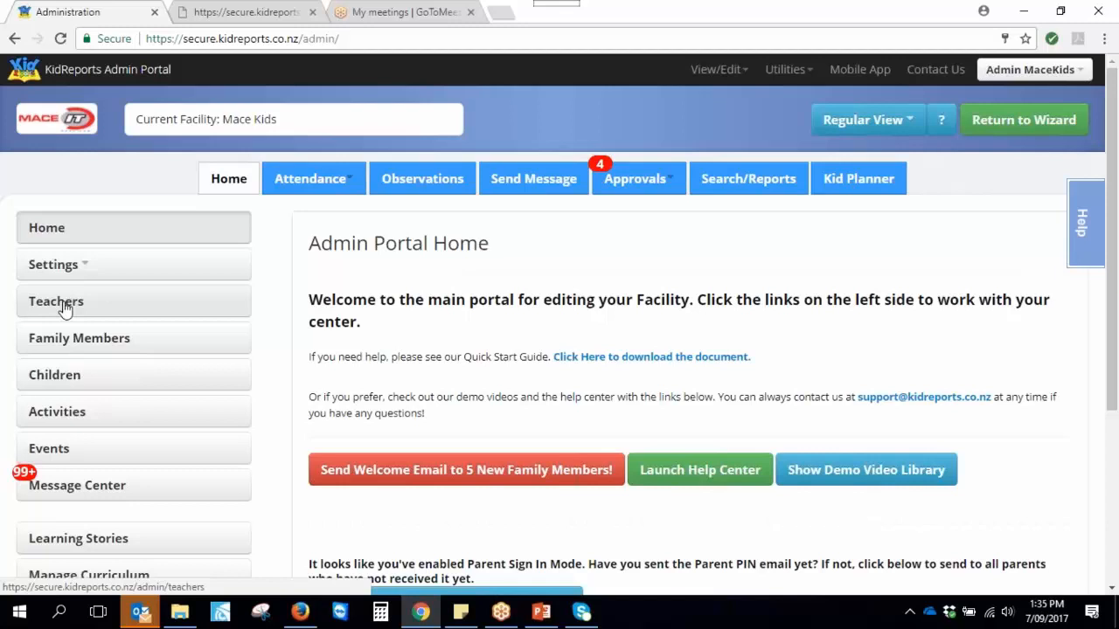
Open Family Members and sort the list by Last Logged In date
left_click(45, 343)
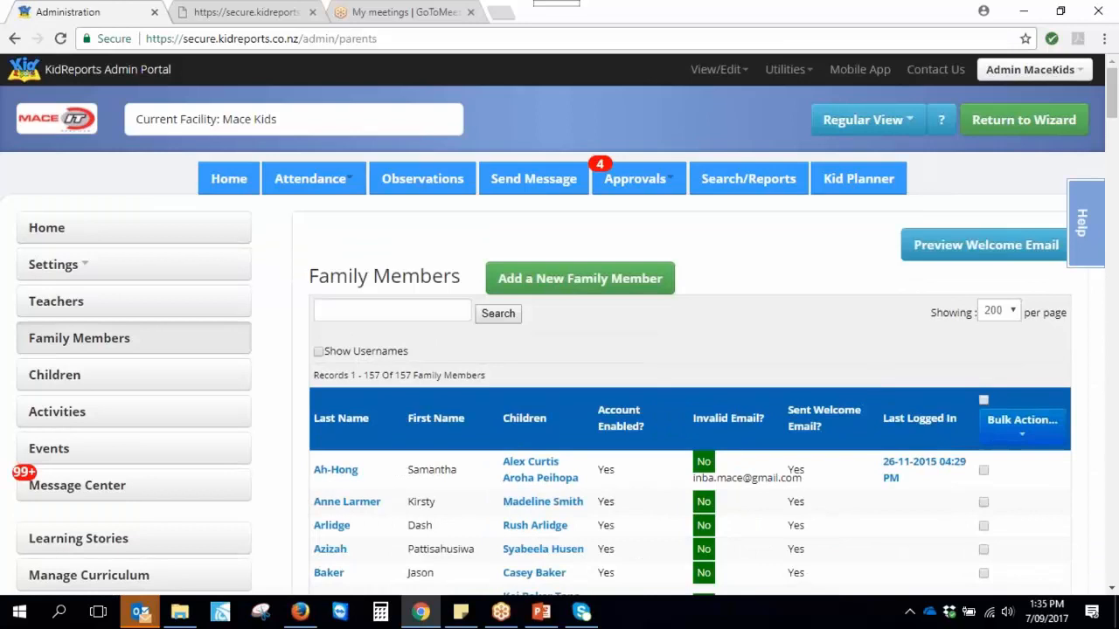
scroll(708, 515, "down", 1)
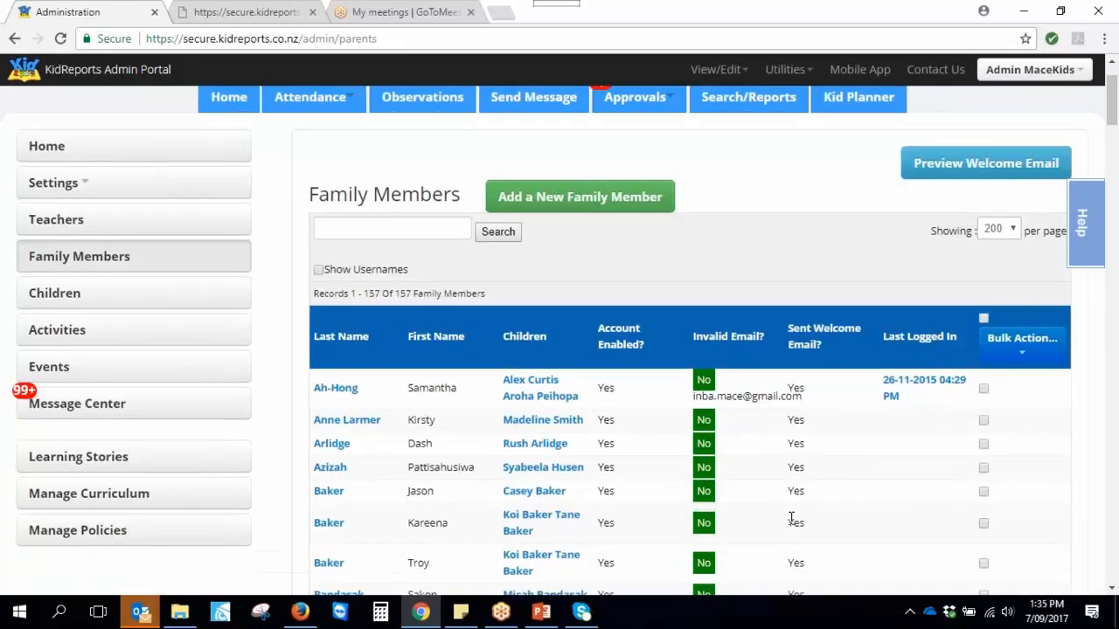
left_click(918, 339)
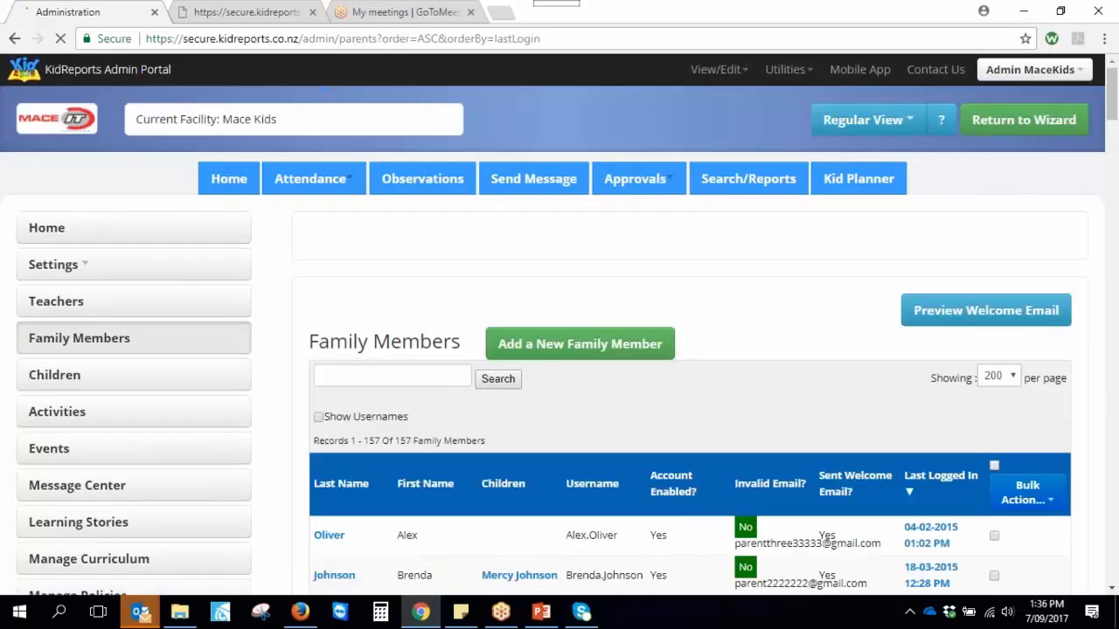
scroll(922, 402, "down", 2)
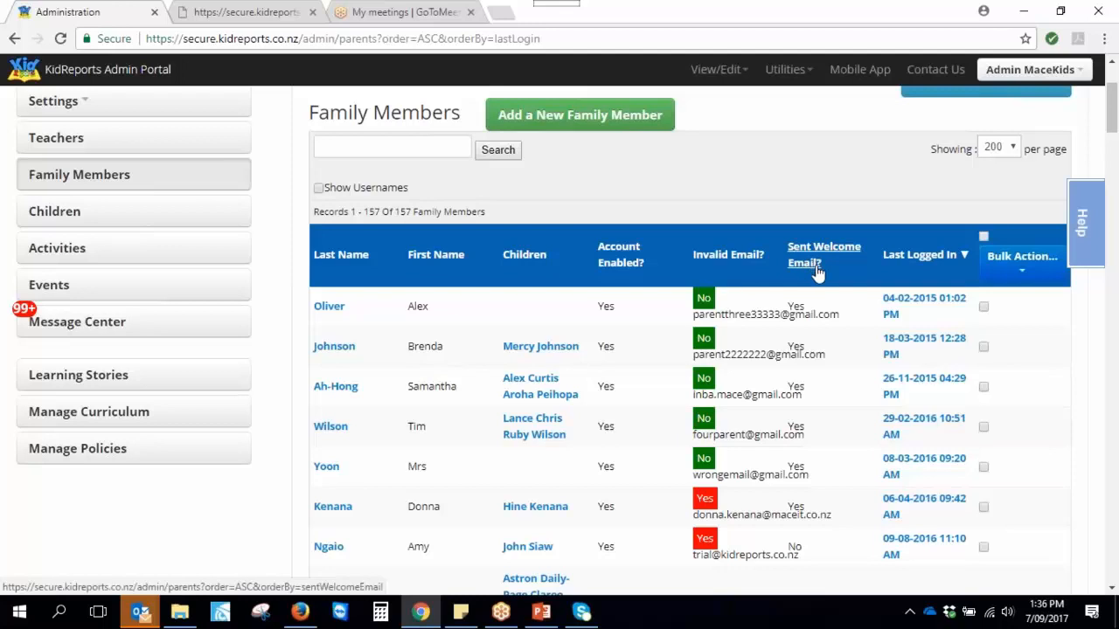
scroll(746, 321, "down", 1)
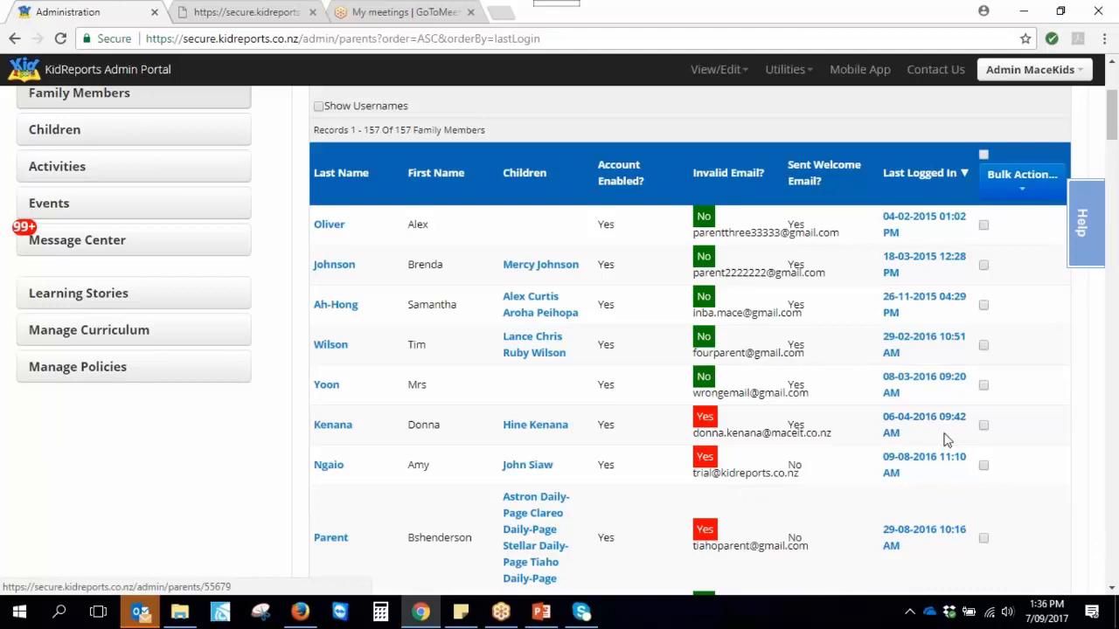
Review the Bulk Action options by ticking and unticking the first member's row, then return to the top
left_click(1018, 182)
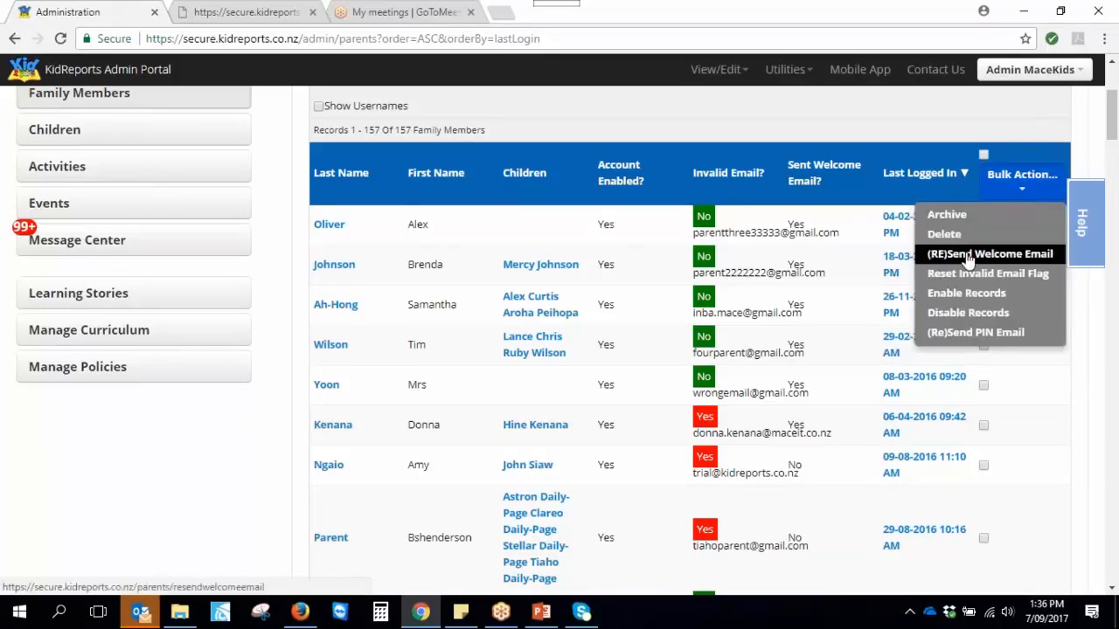
left_click(836, 131)
left_click(983, 224)
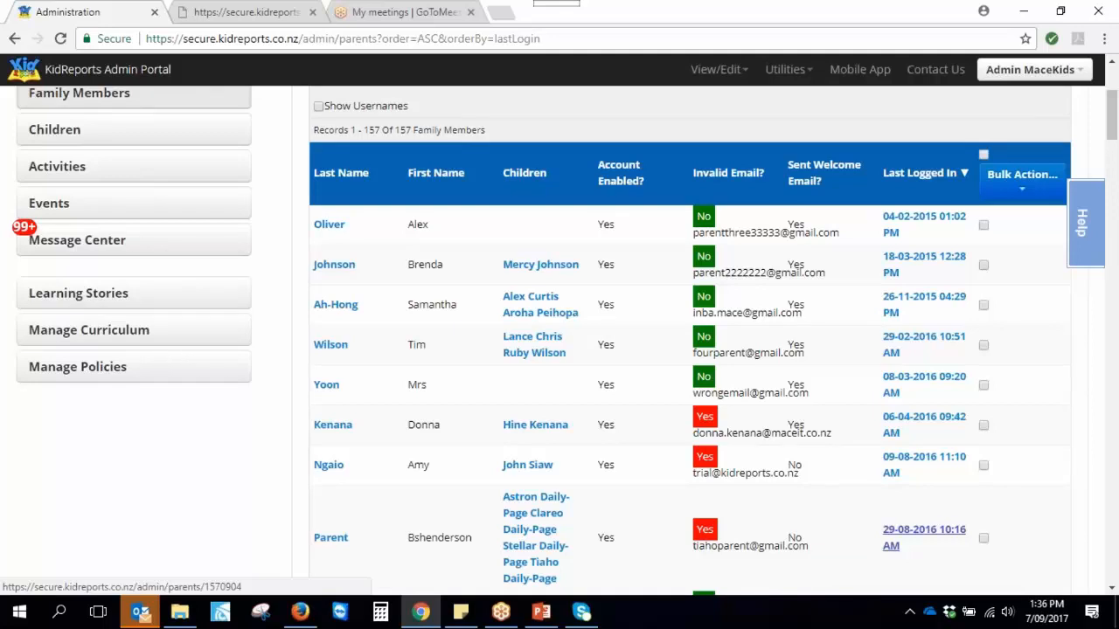
scroll(237, 520, "up", 3)
scroll(575, 458, "down", 5)
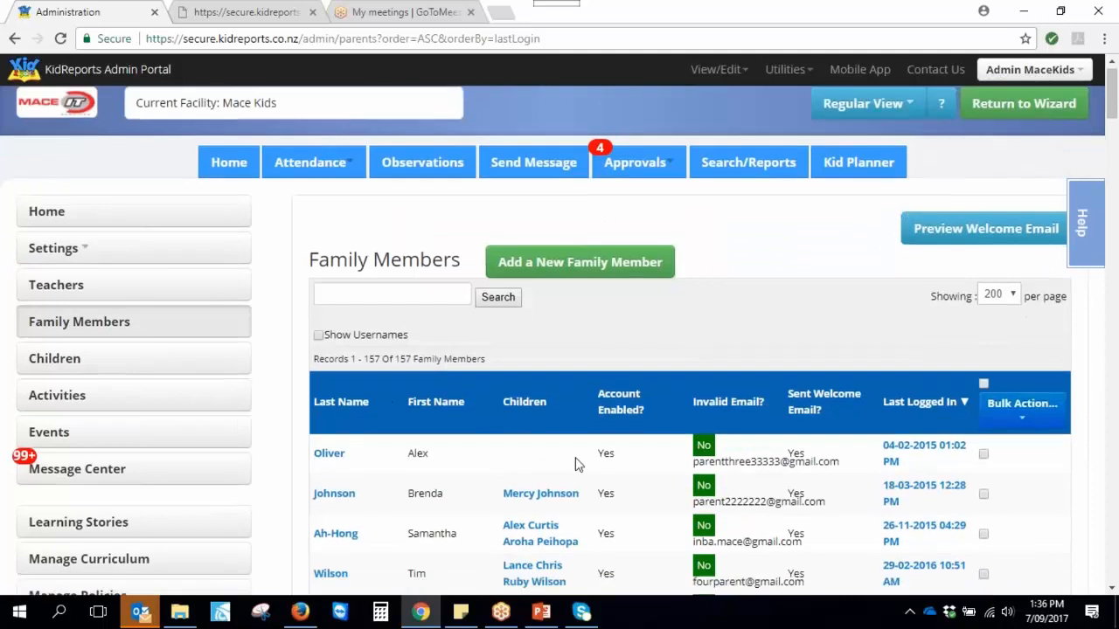
scroll(573, 454, "up", 5)
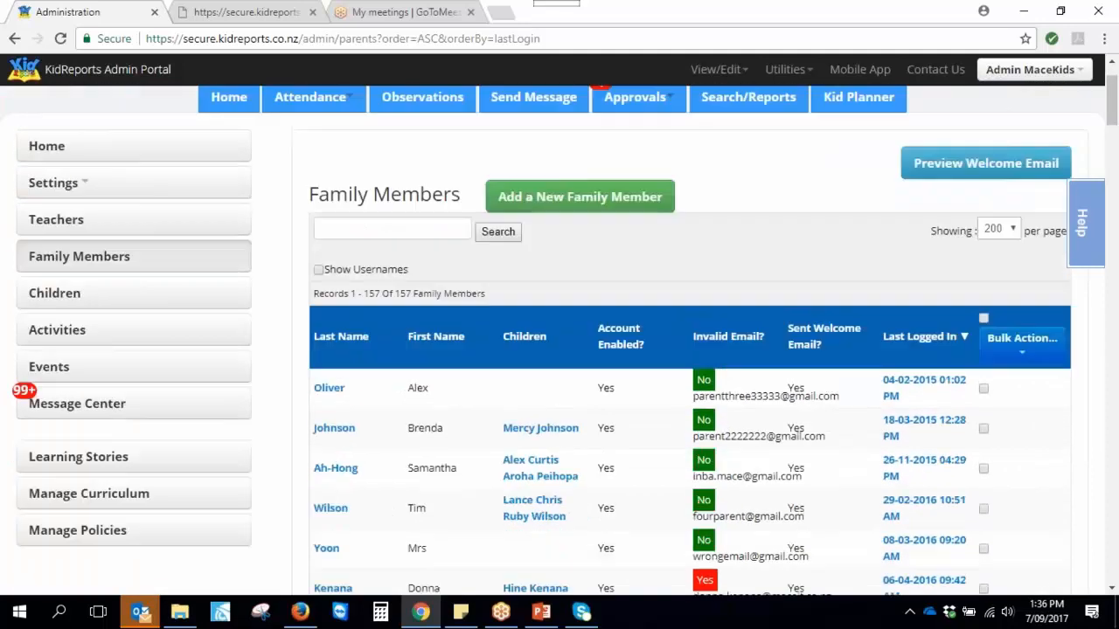
From the Children list, open a child's Edit Child page
left_click(42, 297)
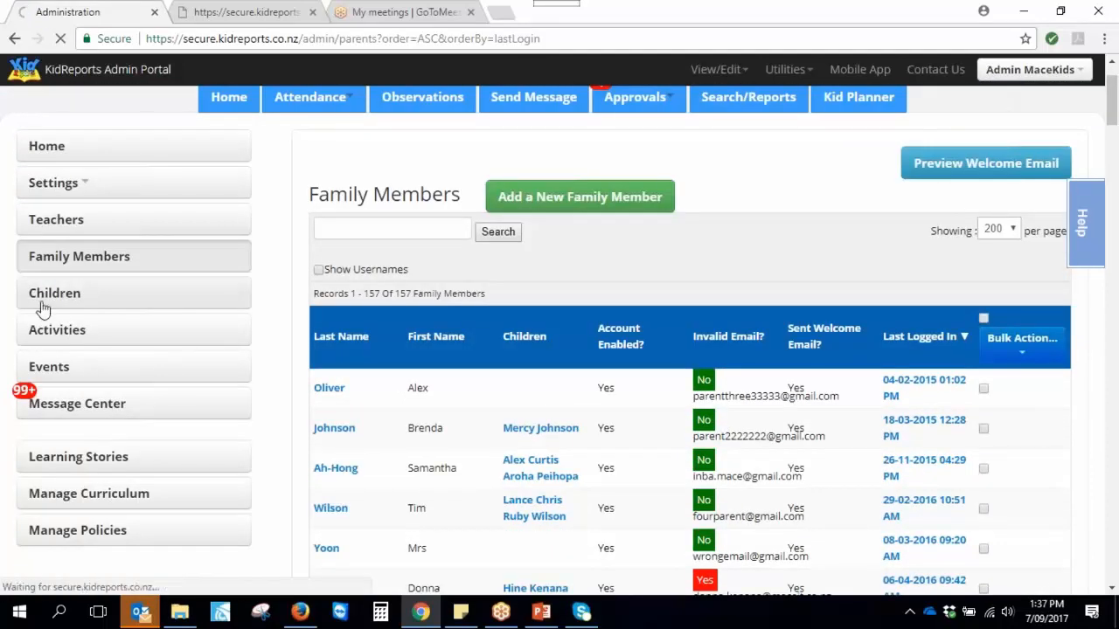
scroll(616, 437, "down", 4)
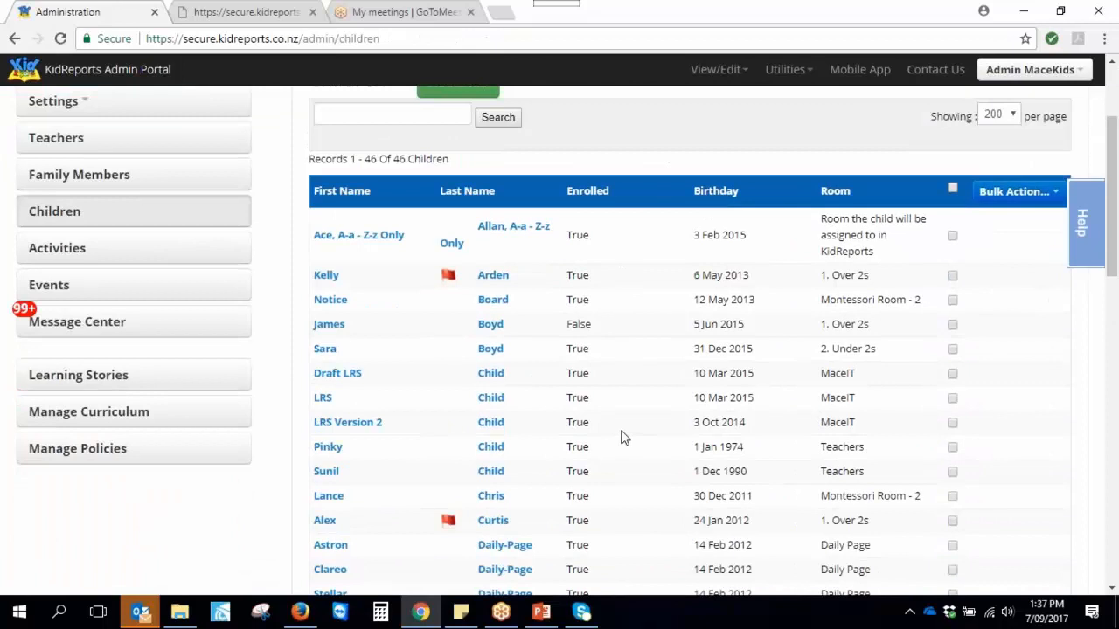
scroll(616, 437, "down", 10)
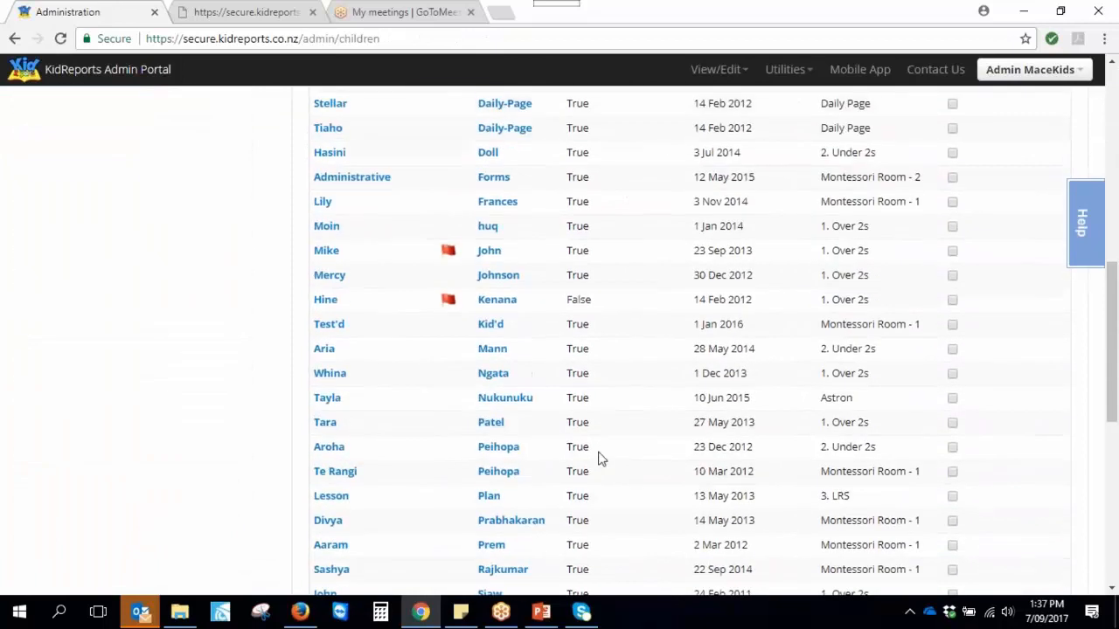
left_click(337, 349)
Scroll down and highlight the child's additional information and emergency contact notes
scroll(817, 492, "down", 3)
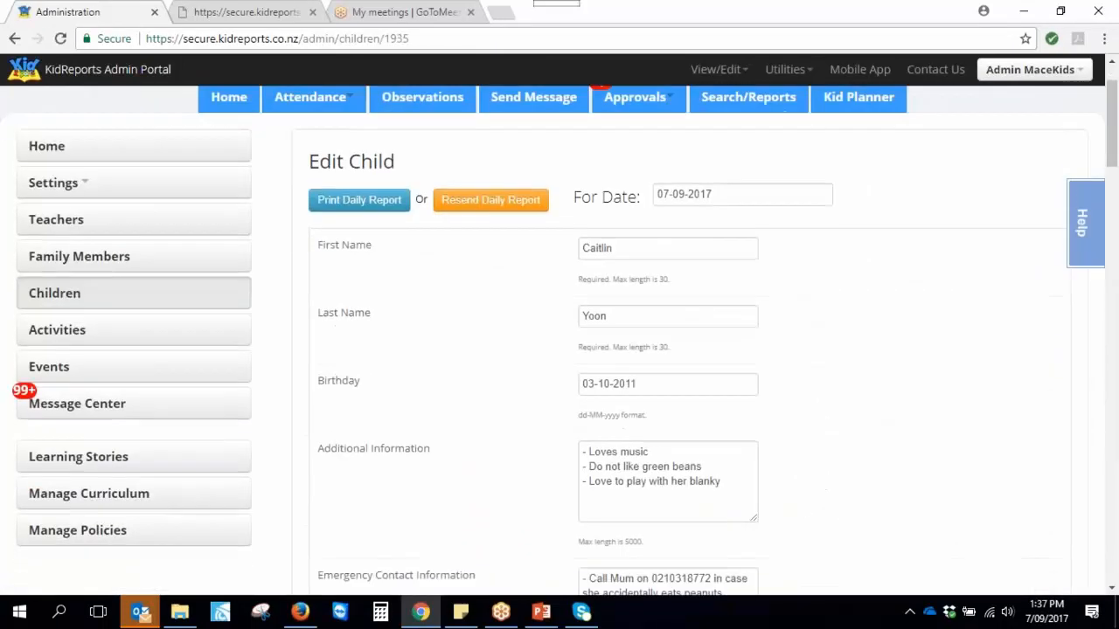
left_click_drag(734, 320, 582, 288)
left_click_drag(726, 429, 588, 414)
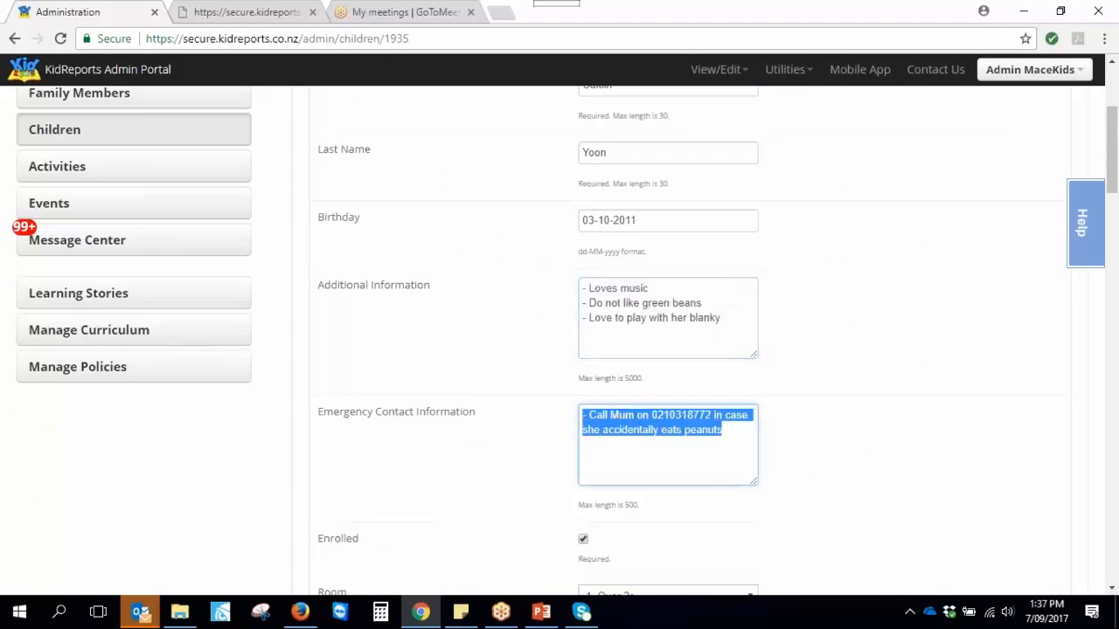
left_click(582, 416)
left_click(783, 405)
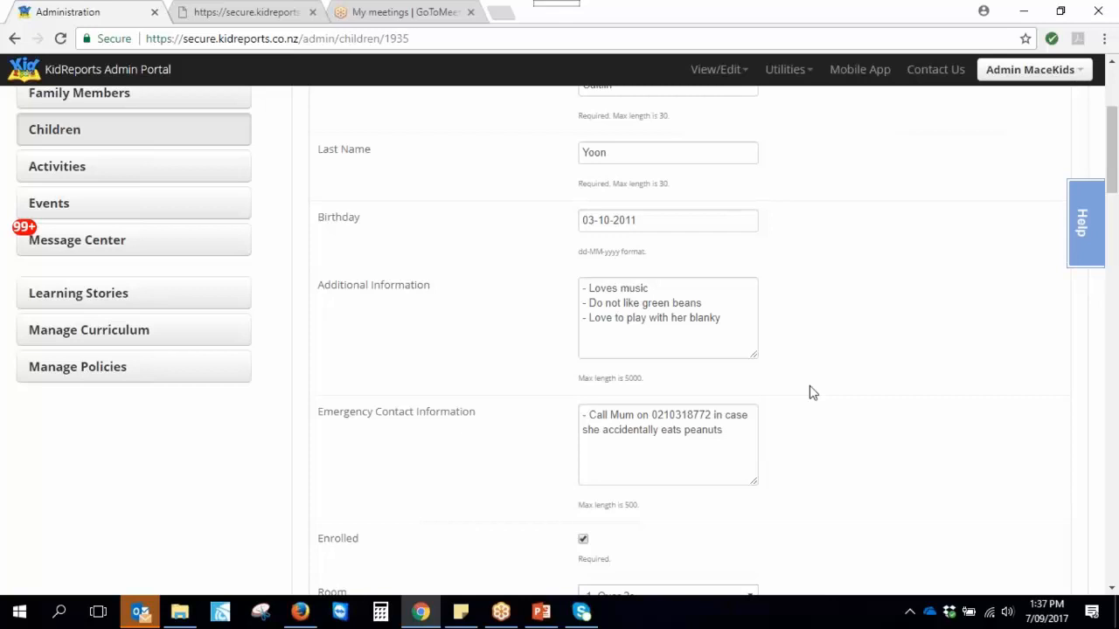
Open Select Activities and scroll through the Meals, Daily Routine, Administrative and Observations grids
left_click(39, 172)
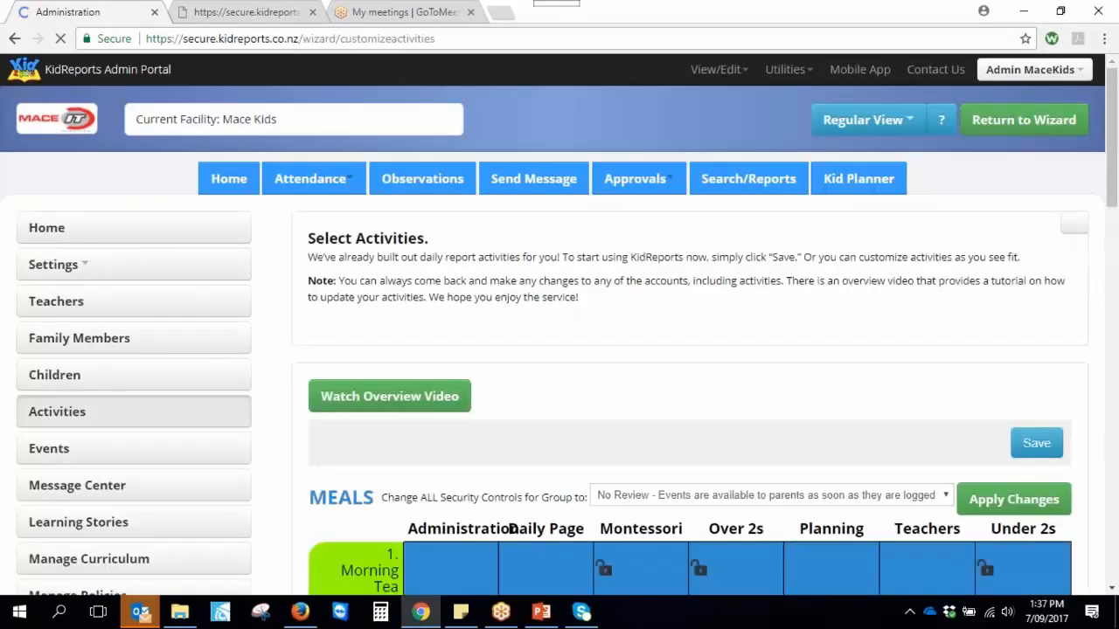
scroll(804, 415, "down", 2)
scroll(804, 417, "down", 3)
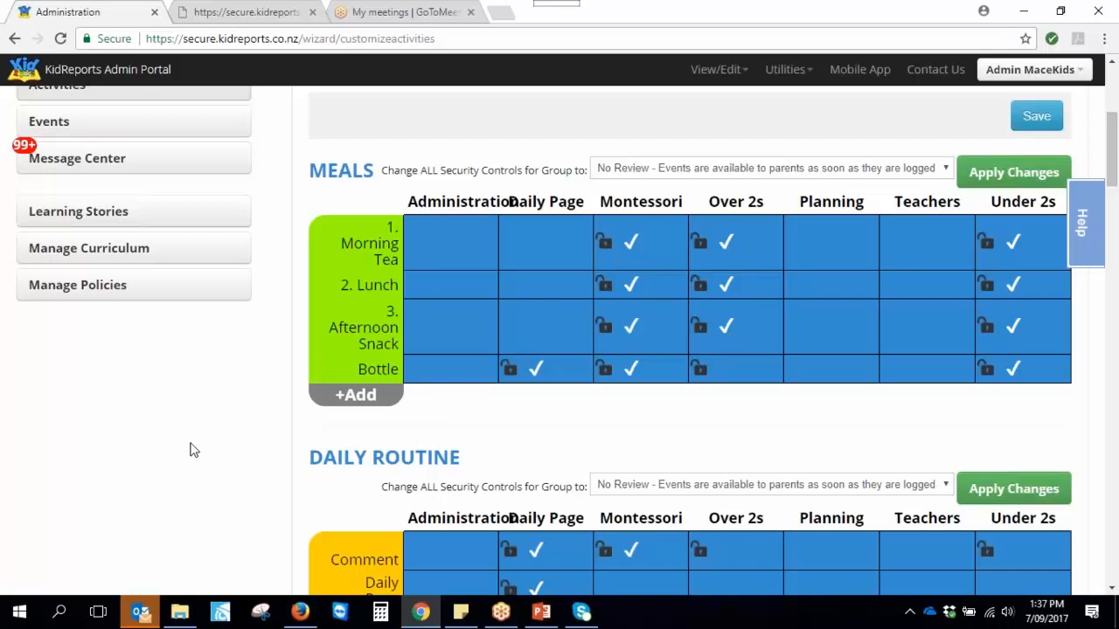
scroll(270, 417, "down", 3)
scroll(499, 507, "down", 1)
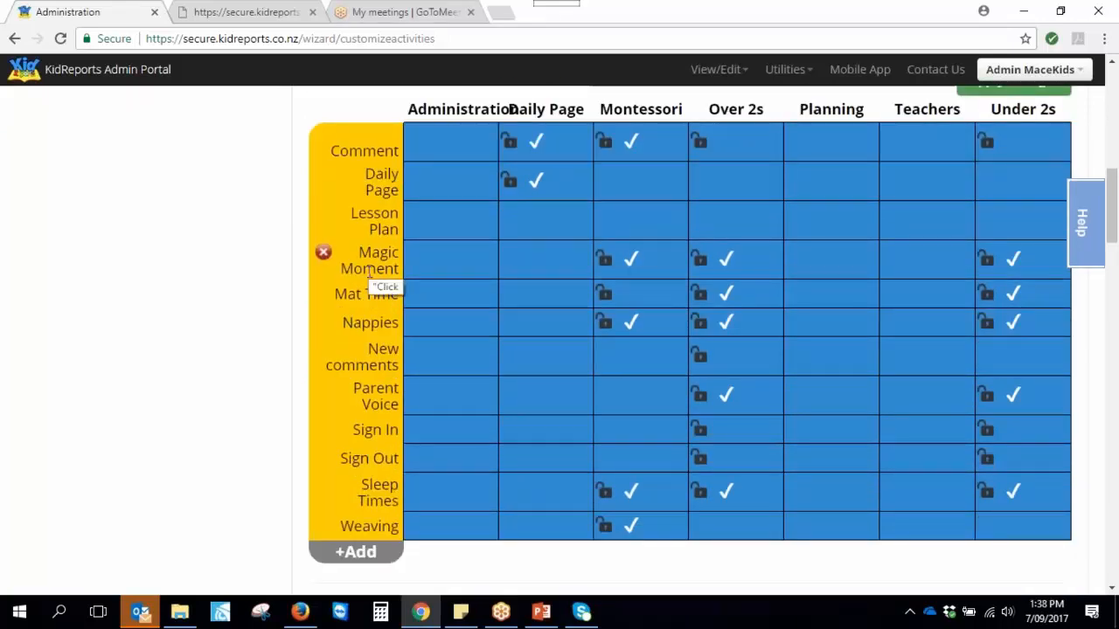
scroll(319, 409, "down", 4)
scroll(319, 410, "down", 1)
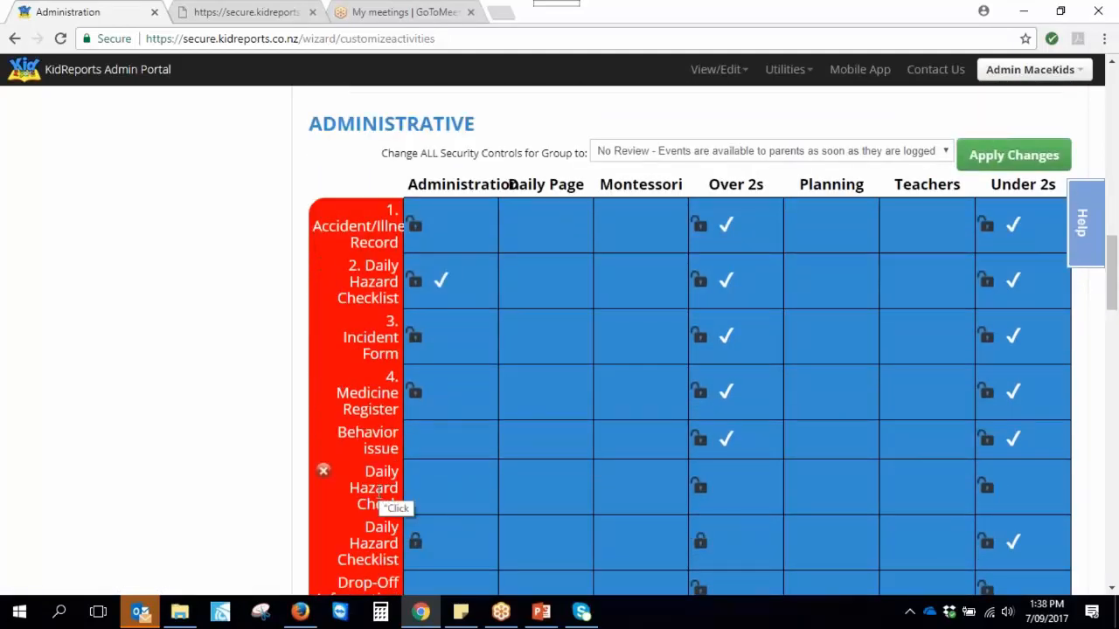
scroll(612, 476, "down", 5)
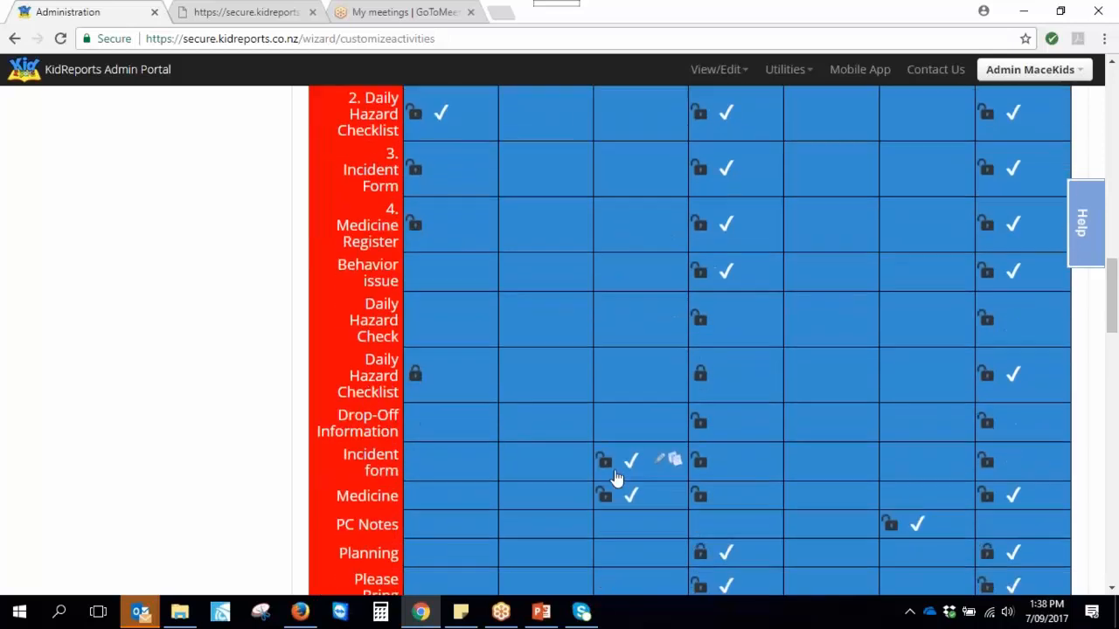
scroll(612, 476, "down", 5)
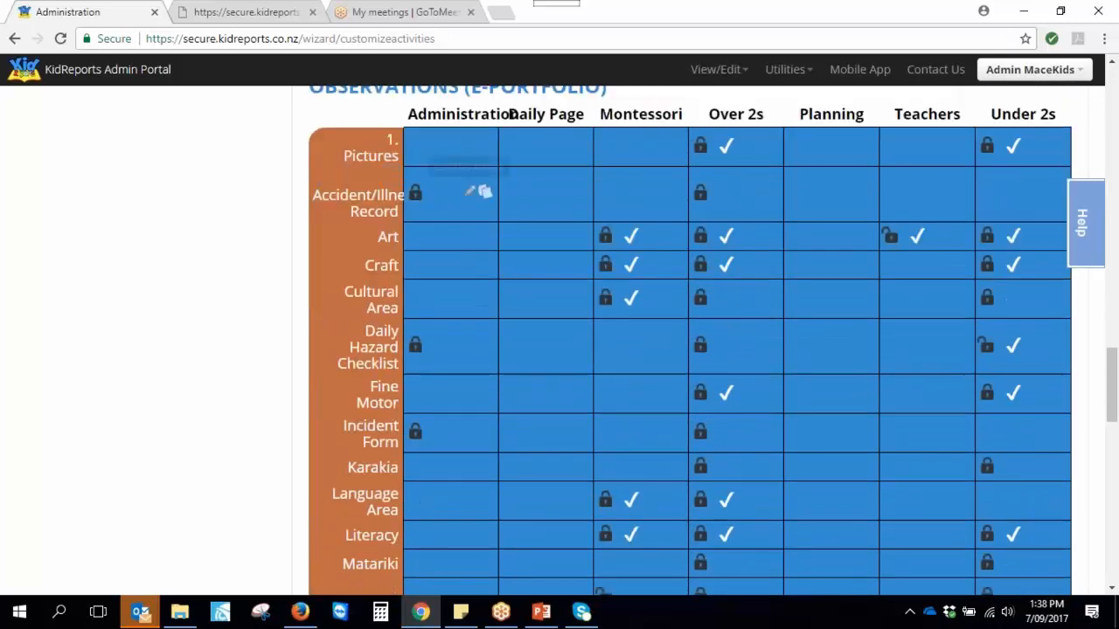
Clear a stray note selection and scroll back to the top of the activities page
scroll(475, 210, "up", 1)
left_click_drag(749, 161, 786, 159)
left_click(219, 244)
scroll(243, 370, "up", 7)
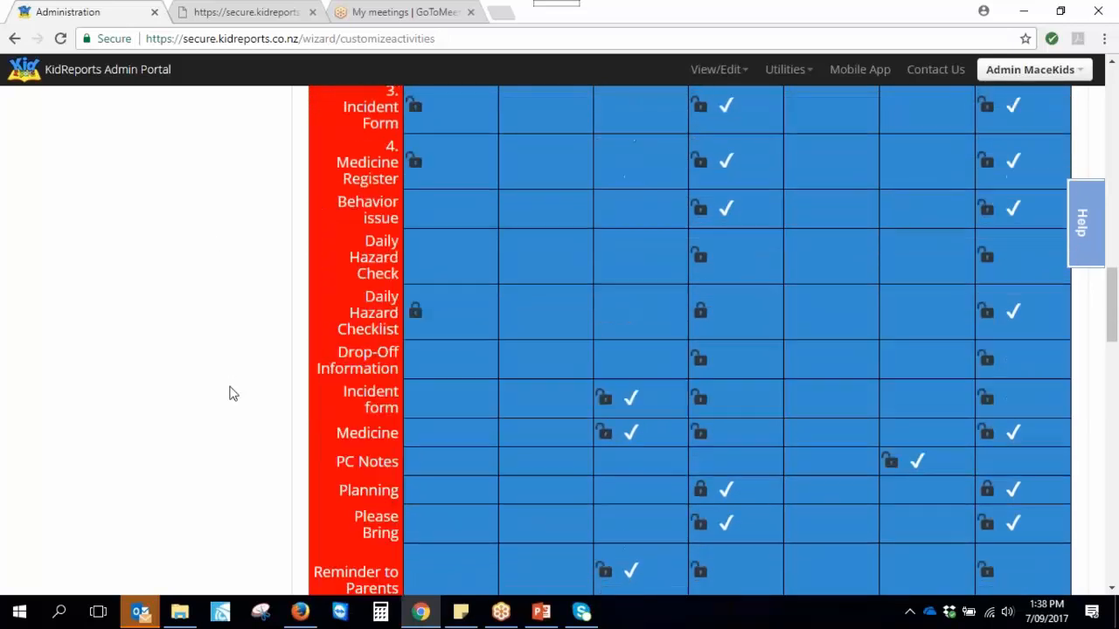
scroll(243, 456, "up", 4)
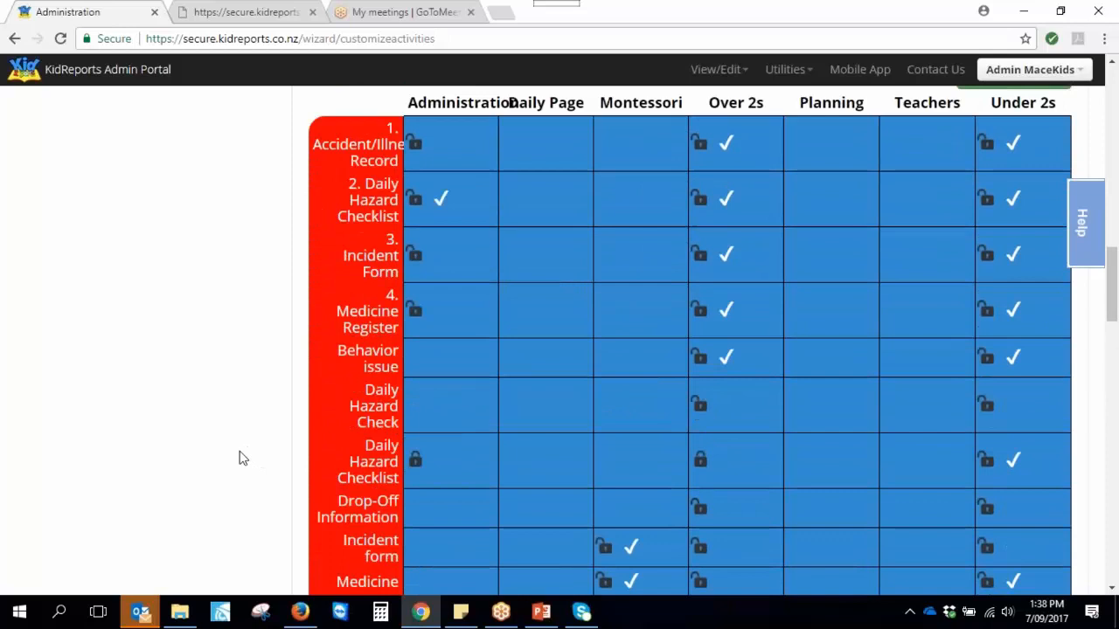
scroll(243, 458, "up", 5)
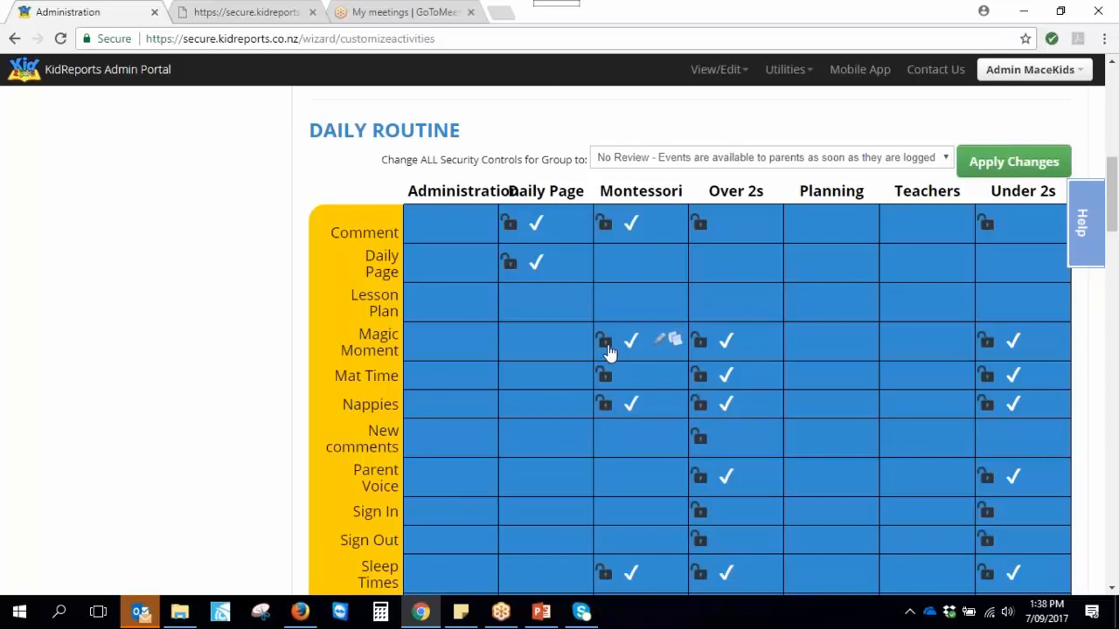
scroll(647, 350, "up", 10)
left_click(664, 179)
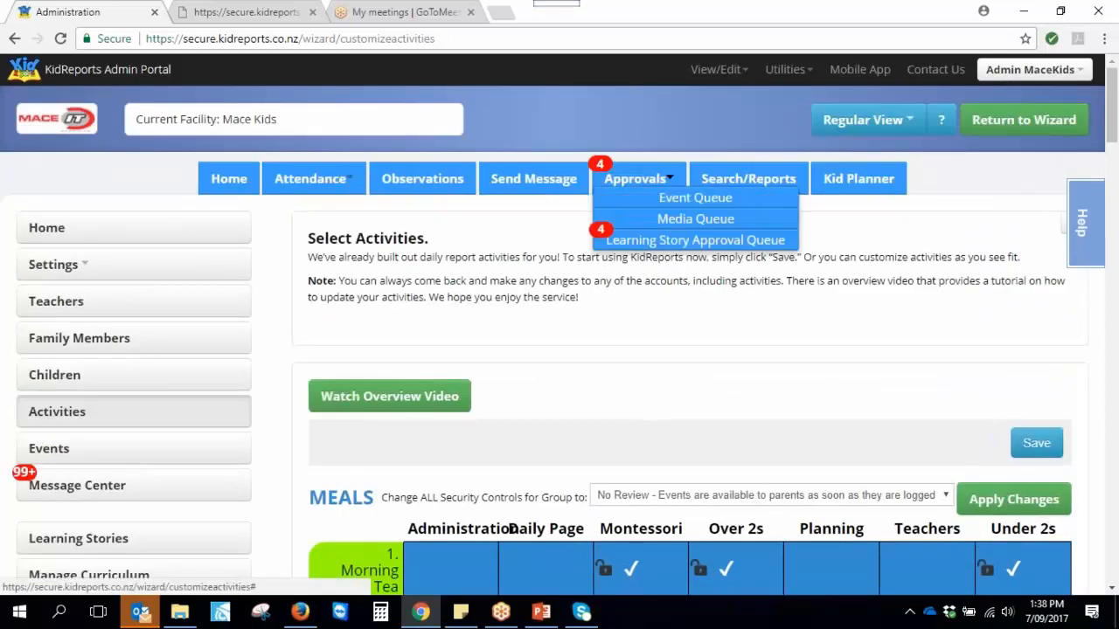
left_click(699, 118)
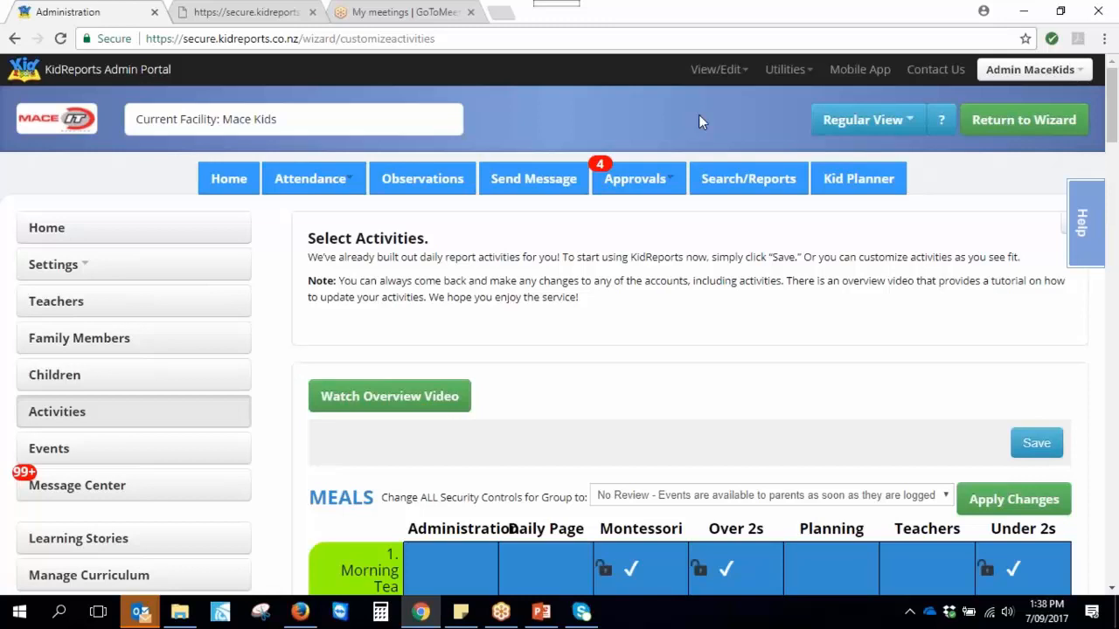
scroll(699, 481, "down", 2)
scroll(525, 433, "down", 2)
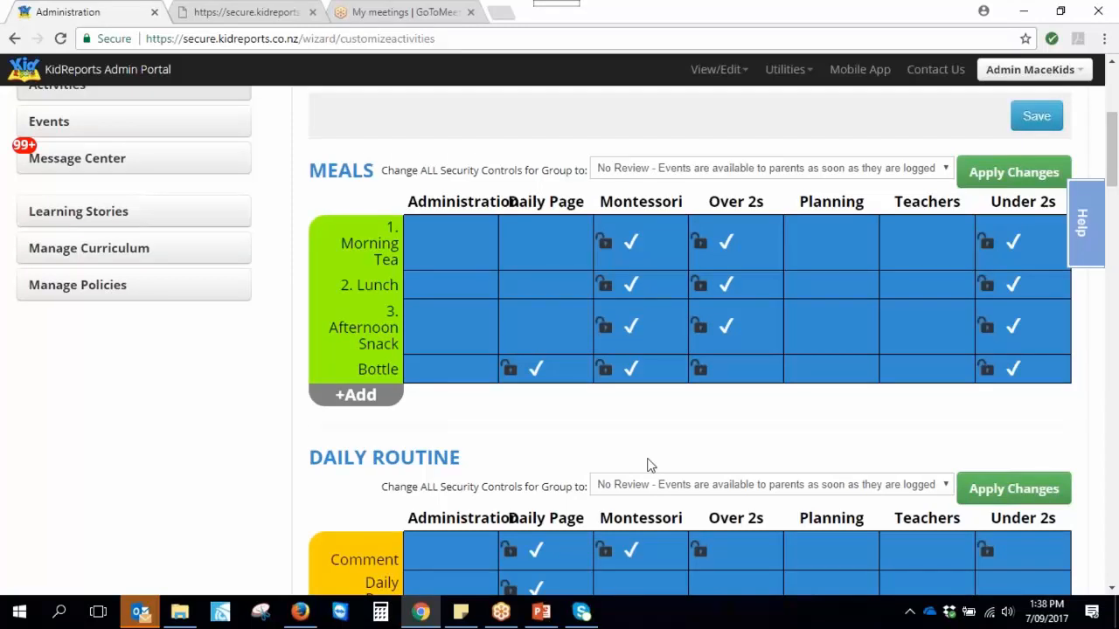
scroll(664, 459, "down", 2)
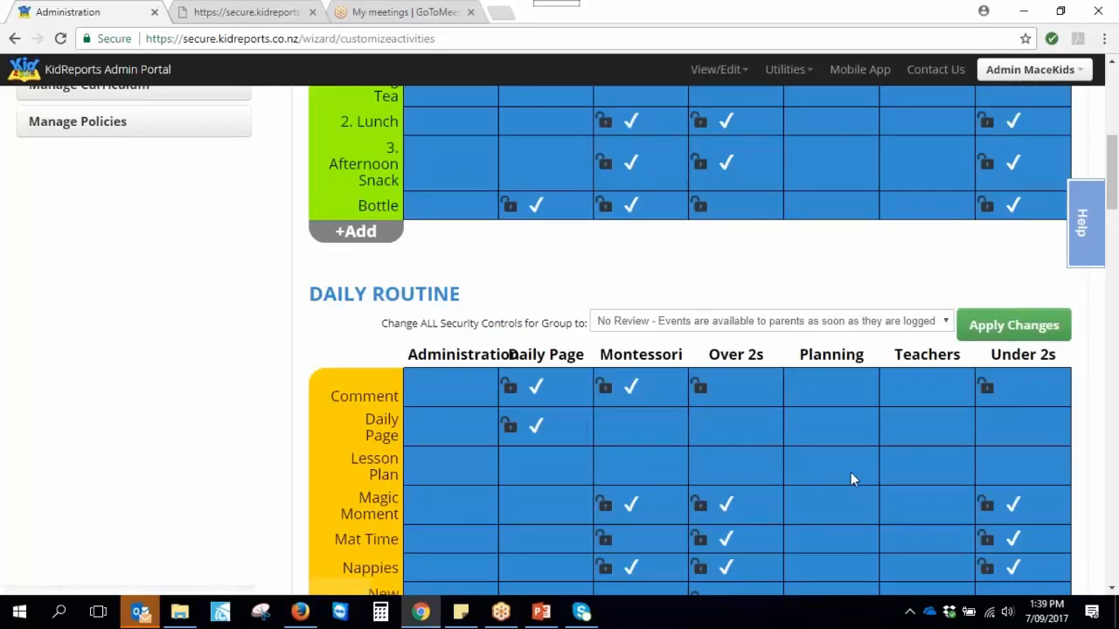
scroll(821, 475, "down", 7)
scroll(810, 486, "down", 10)
scroll(810, 488, "down", 2)
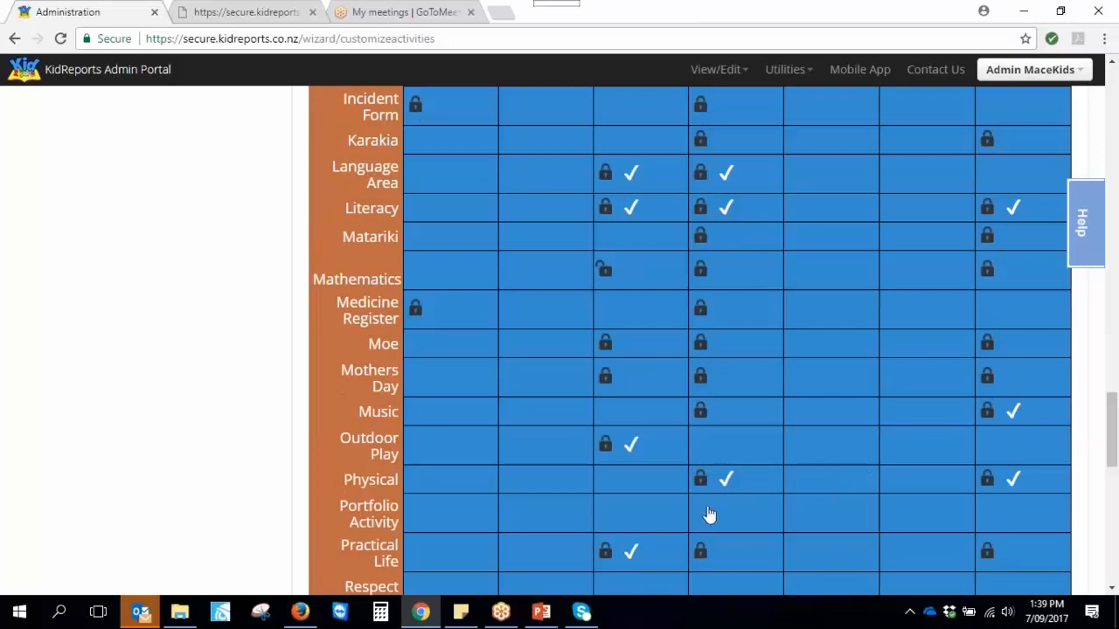
Edit the Over 2s Physical activity and start a new entry in Add Another Physical Activities
left_click(757, 479)
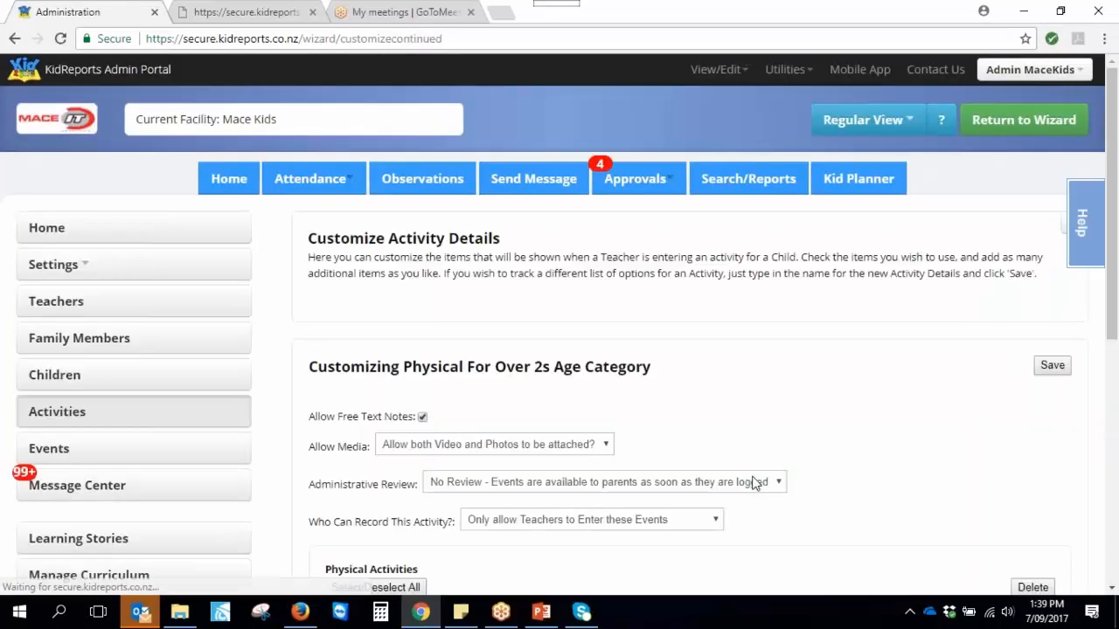
scroll(757, 479, "down", 2)
scroll(758, 487, "down", 1)
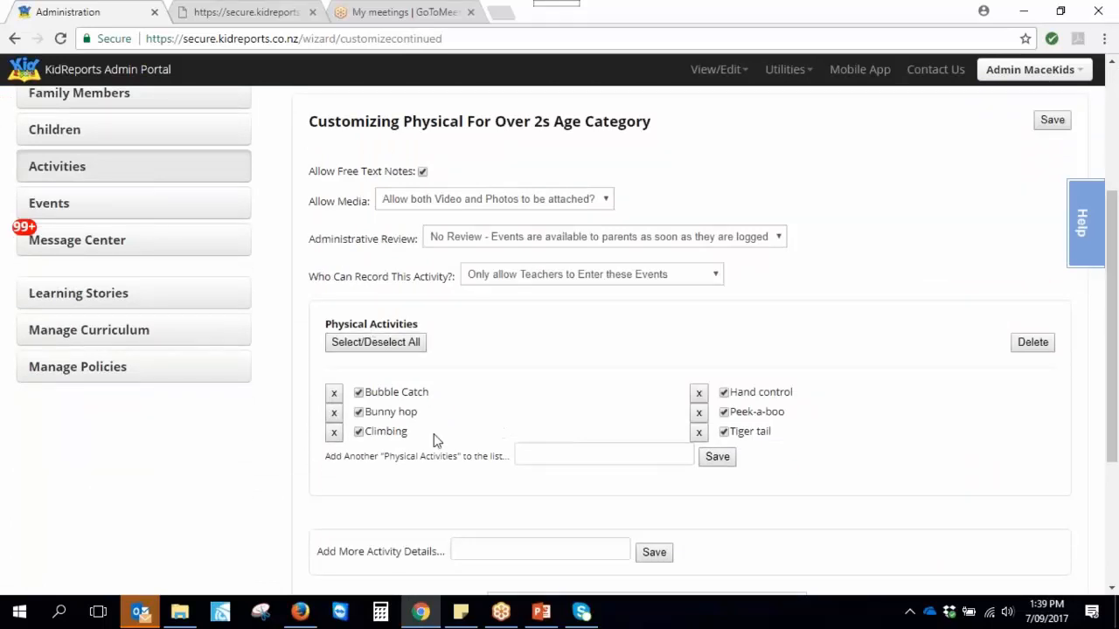
scroll(732, 457, "down", 2)
left_click(520, 373)
On the teacher dashboard tab, open a child's Physical (A) entry and close the Notes panel
left_click(215, 13)
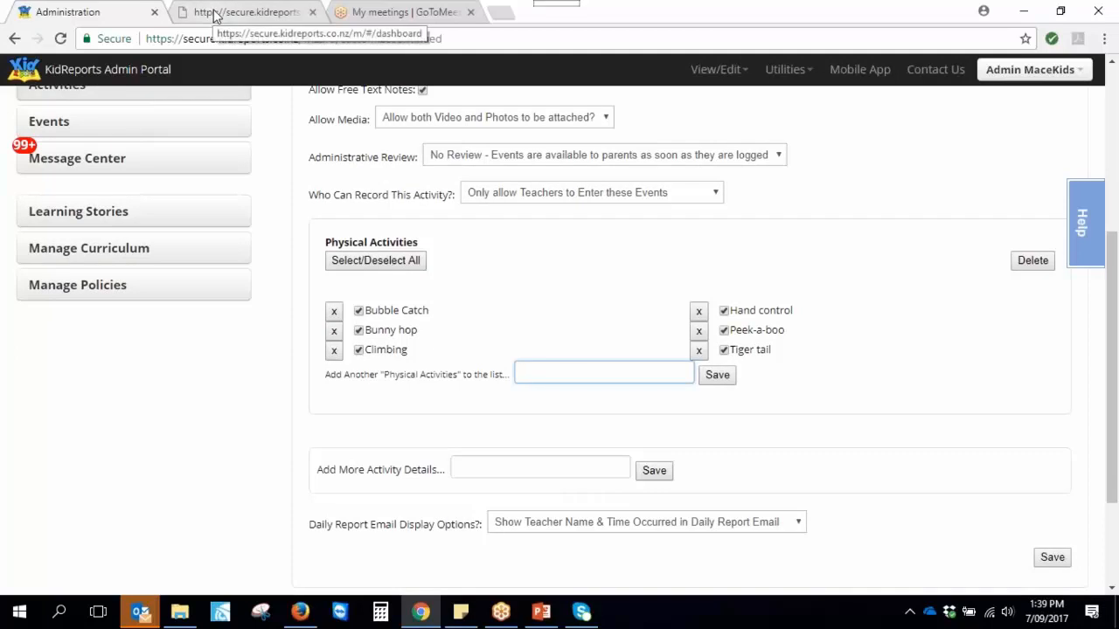
left_click(98, 319)
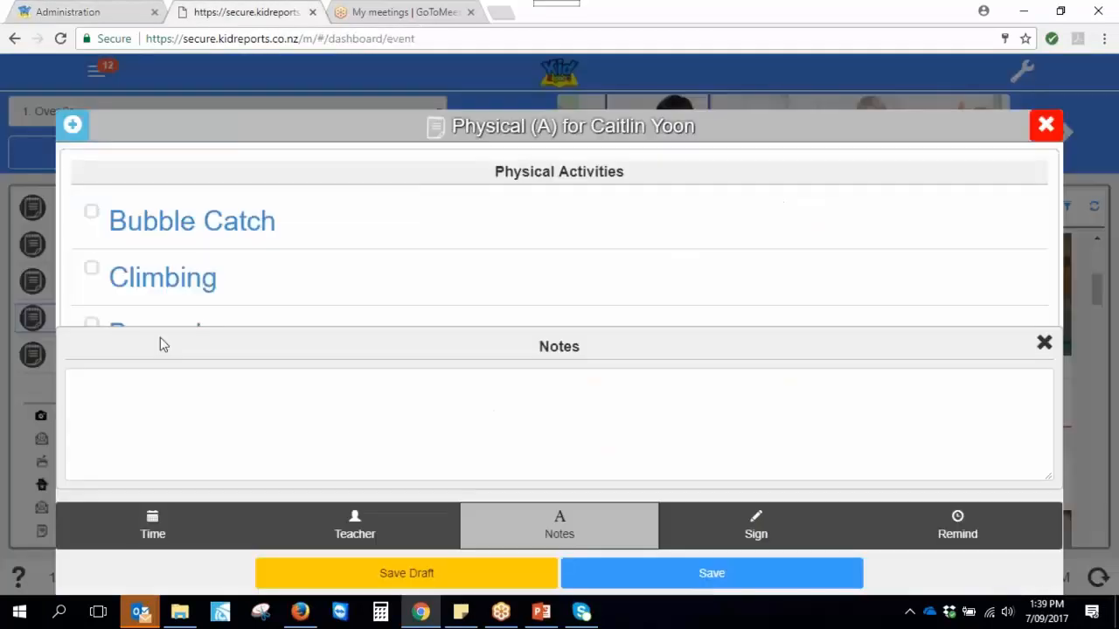
left_click(1044, 342)
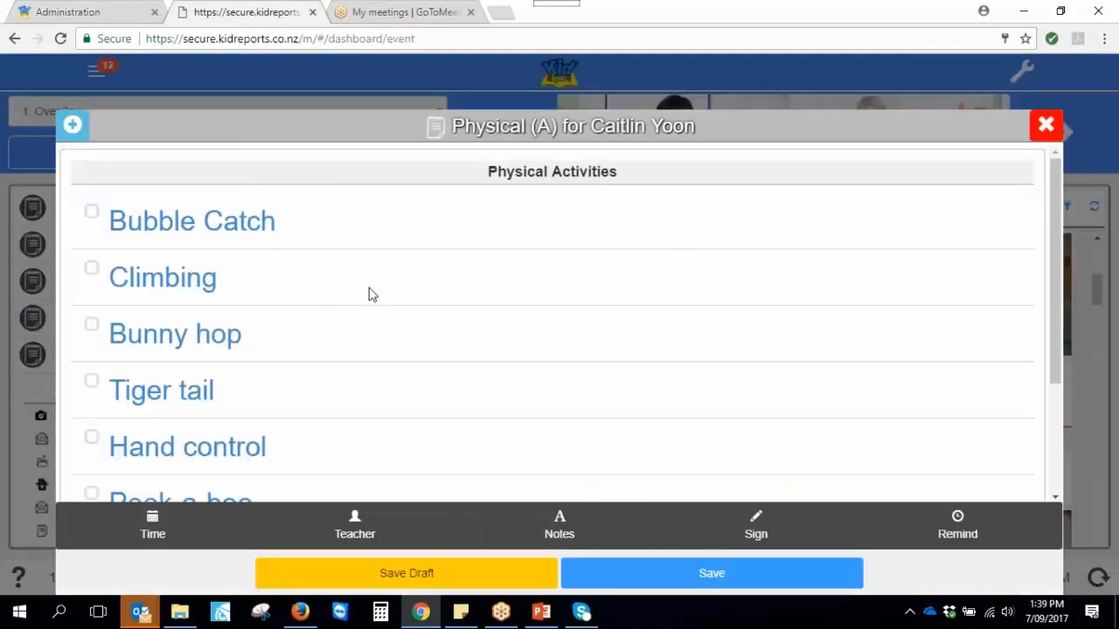
scroll(420, 305, "down", 2)
scroll(414, 315, "up", 2)
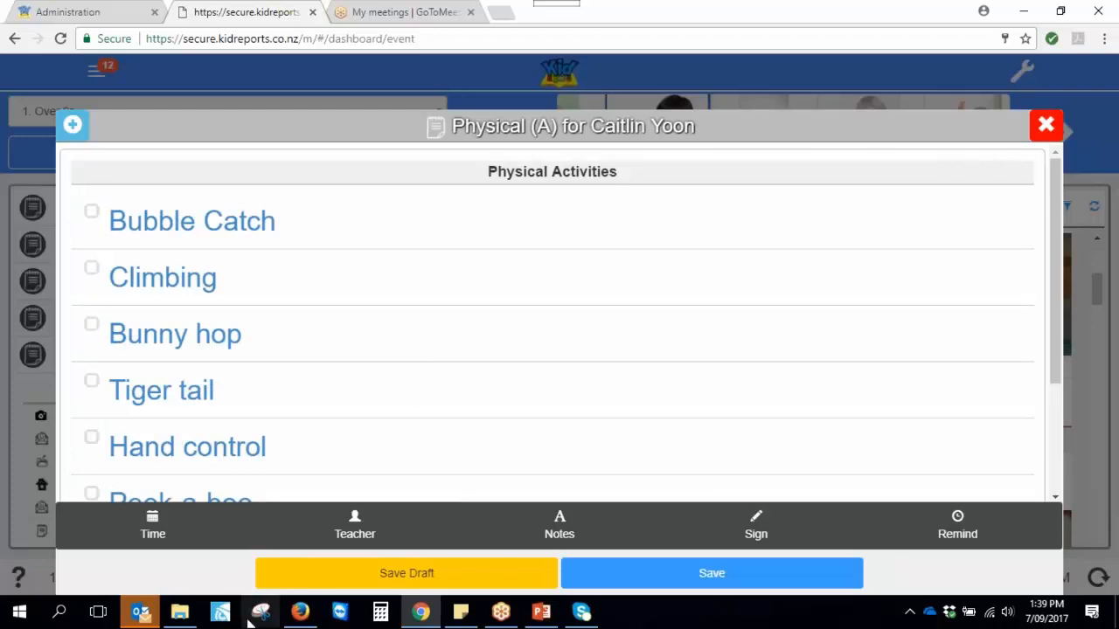
mouse_move(181, 616)
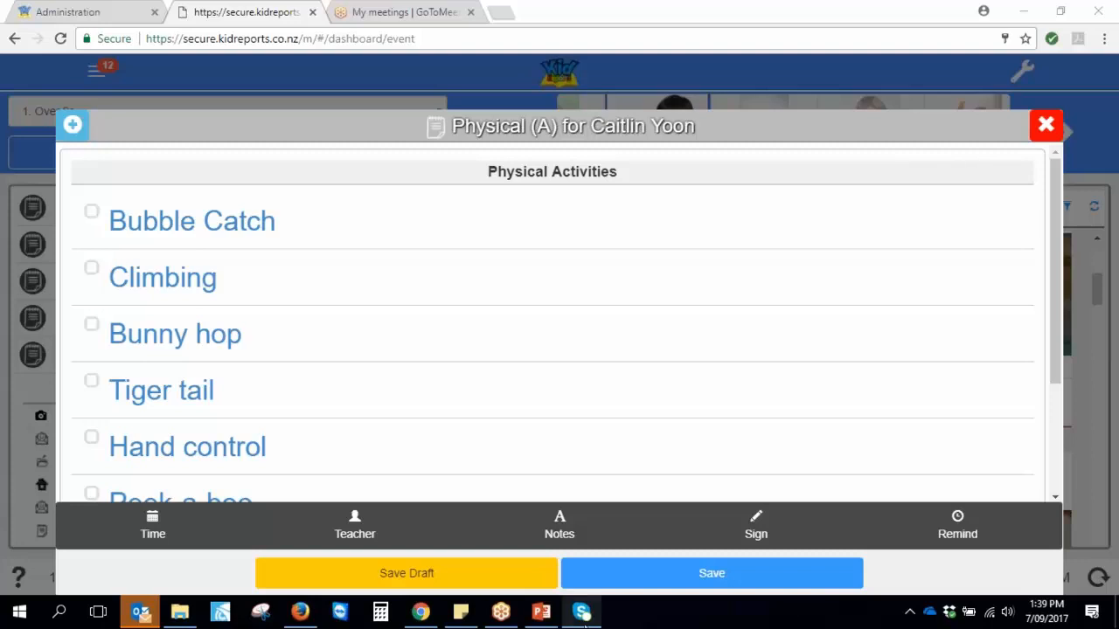
Set Search/Reports' Search for to Assessment Events, then bring up the Up-To Date Demo folder in File Explorer
left_click(72, 13)
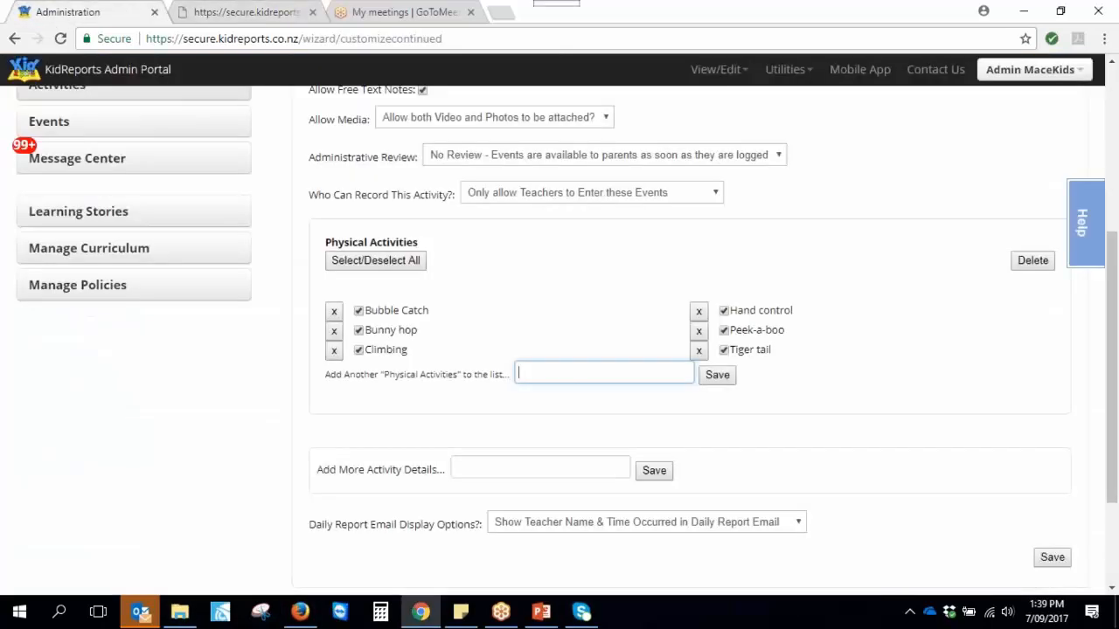
scroll(310, 367, "up", 4)
left_click(719, 180)
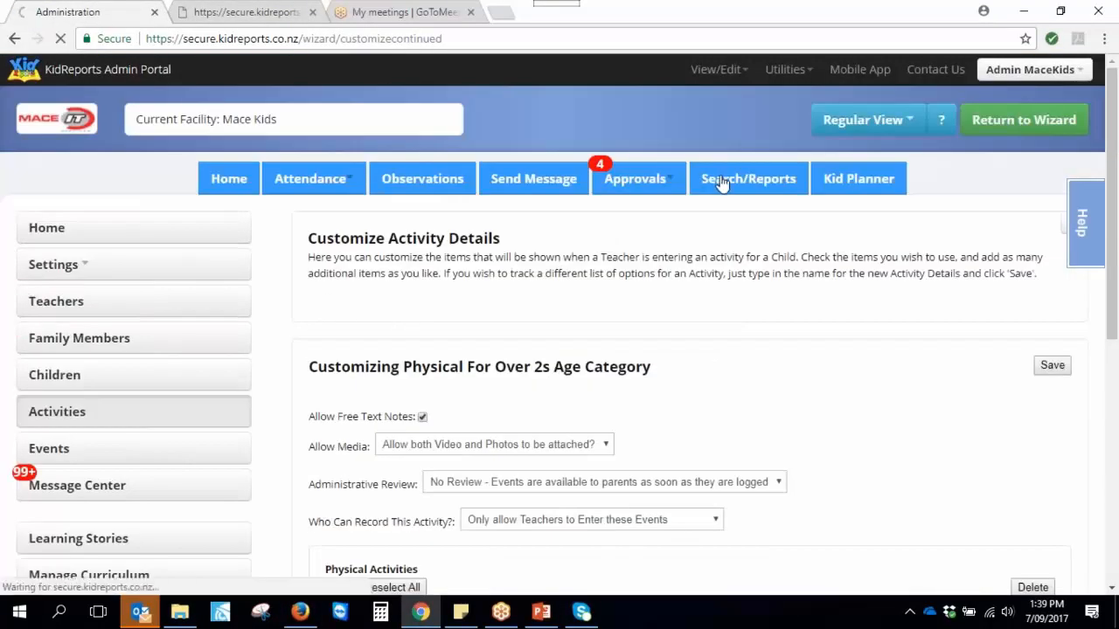
left_click(400, 382)
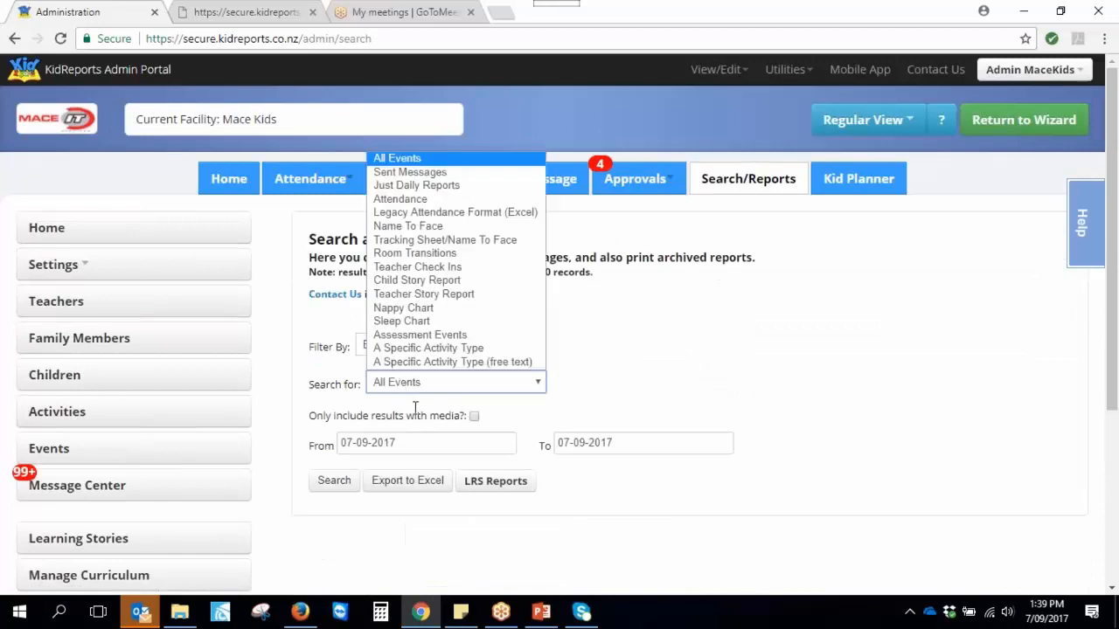
left_click(421, 337)
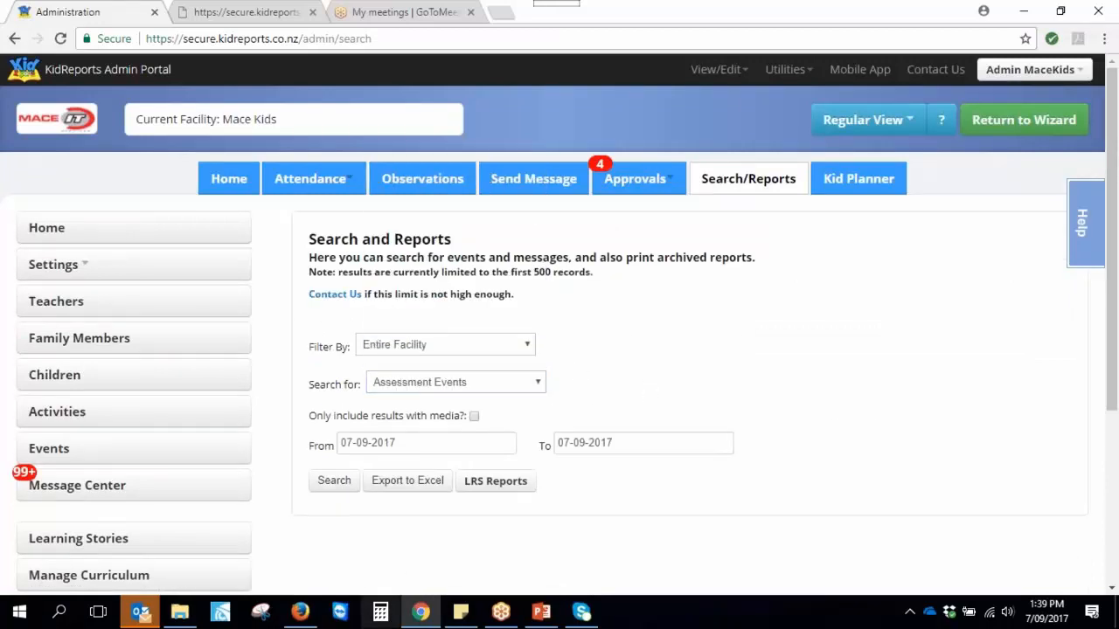
left_click(179, 612)
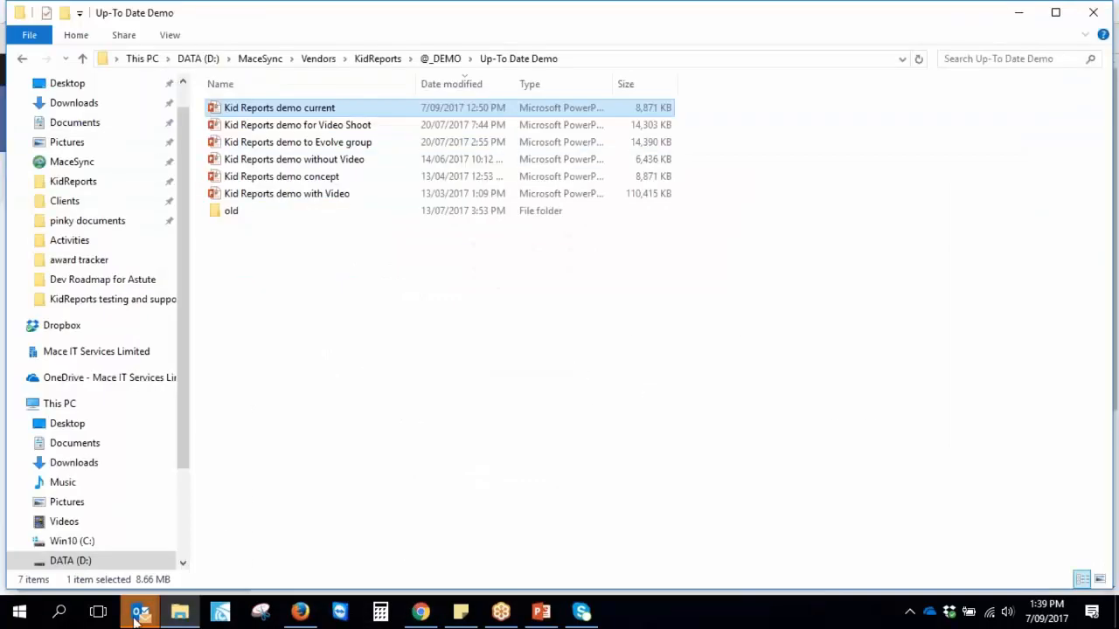
left_click(378, 60)
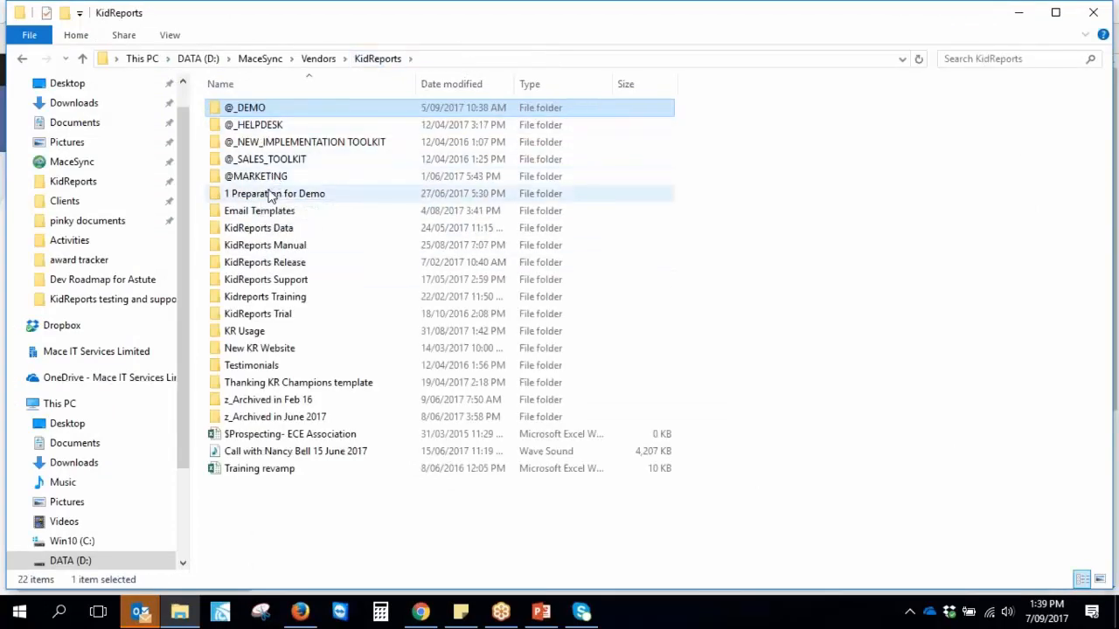
double_click(260, 111)
left_click(262, 179)
double_click(261, 179)
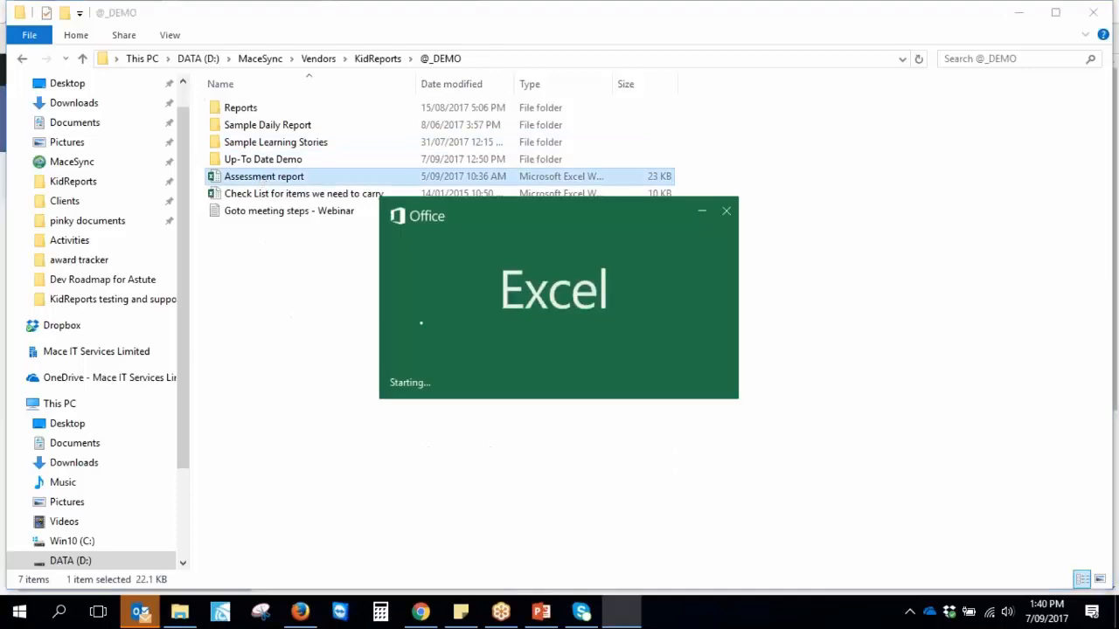
Narrow column F and highlight the child names, Type entries and teacher names in rows 6–20
scroll(683, 430, "down", 1)
scroll(682, 430, "up", 1)
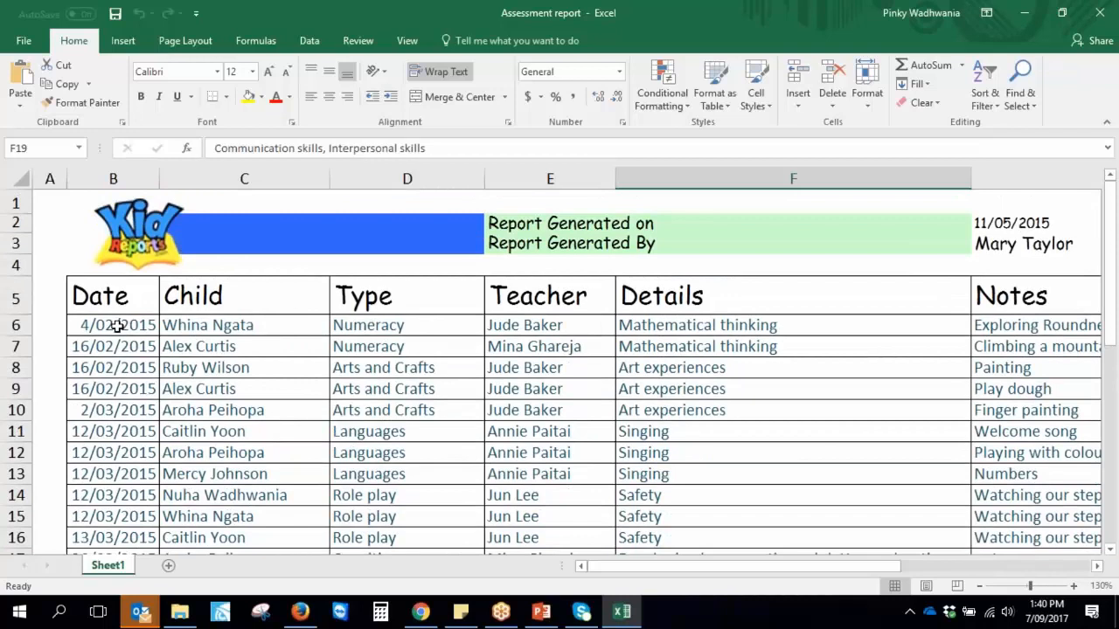
left_click_drag(970, 179, 799, 182)
scroll(527, 358, "down", 1)
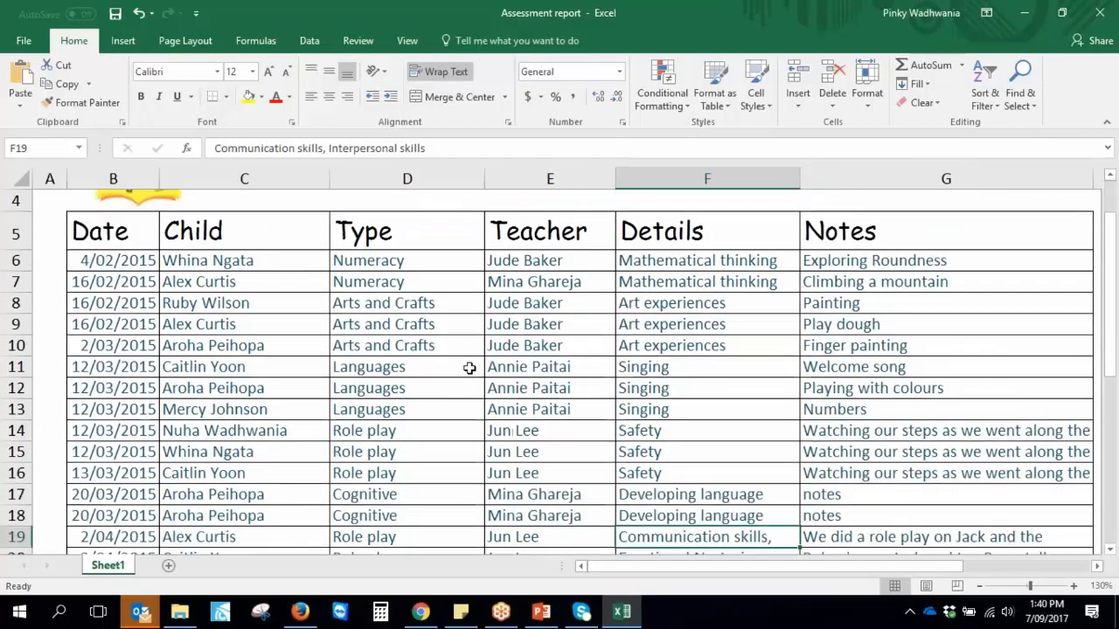
left_click_drag(206, 260, 210, 516)
left_click_drag(407, 259, 419, 553)
left_click_drag(547, 267, 560, 536)
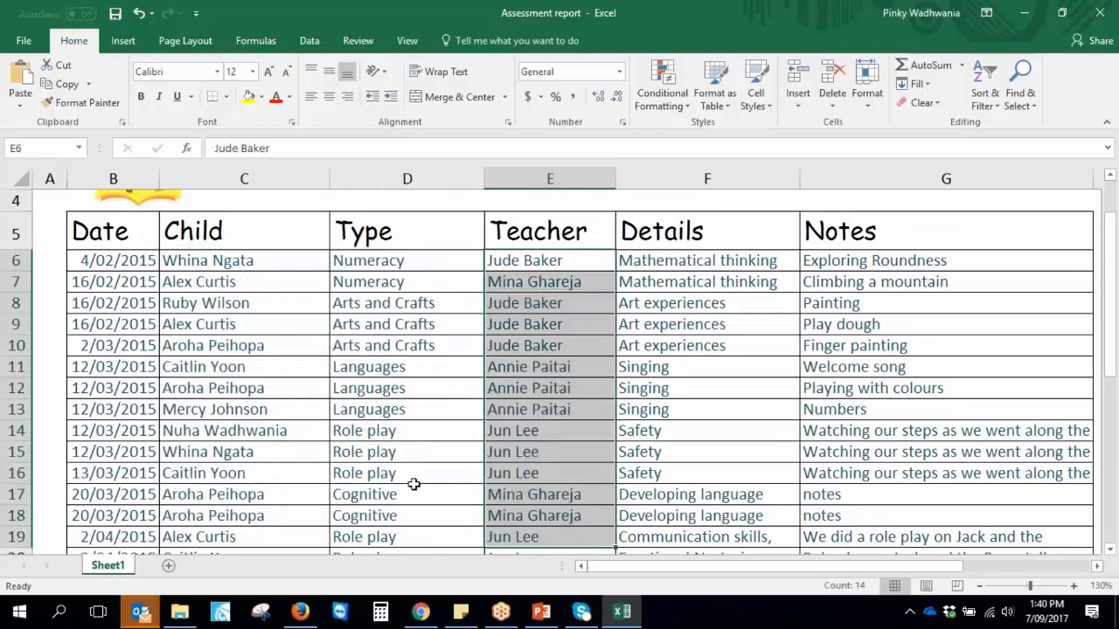
scroll(421, 485, "down", 1)
scroll(422, 485, "up", 1)
Highlight the Type entries in rows 25–35 and the Safety entry in F23
scroll(406, 472, "down", 4)
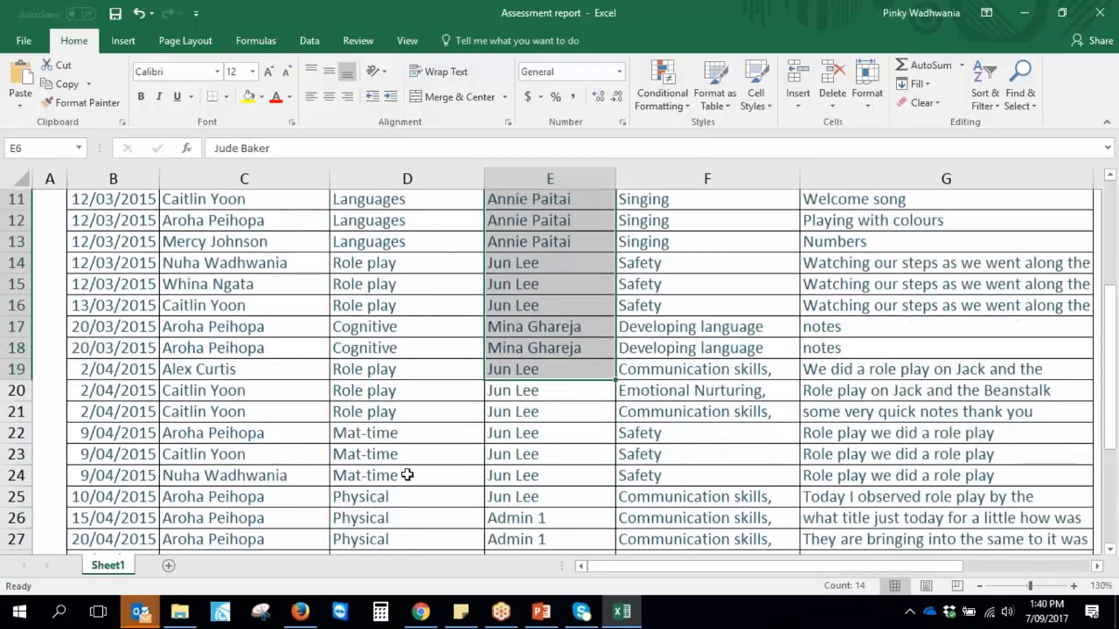
scroll(396, 479, "down", 2)
left_click_drag(362, 265, 398, 489)
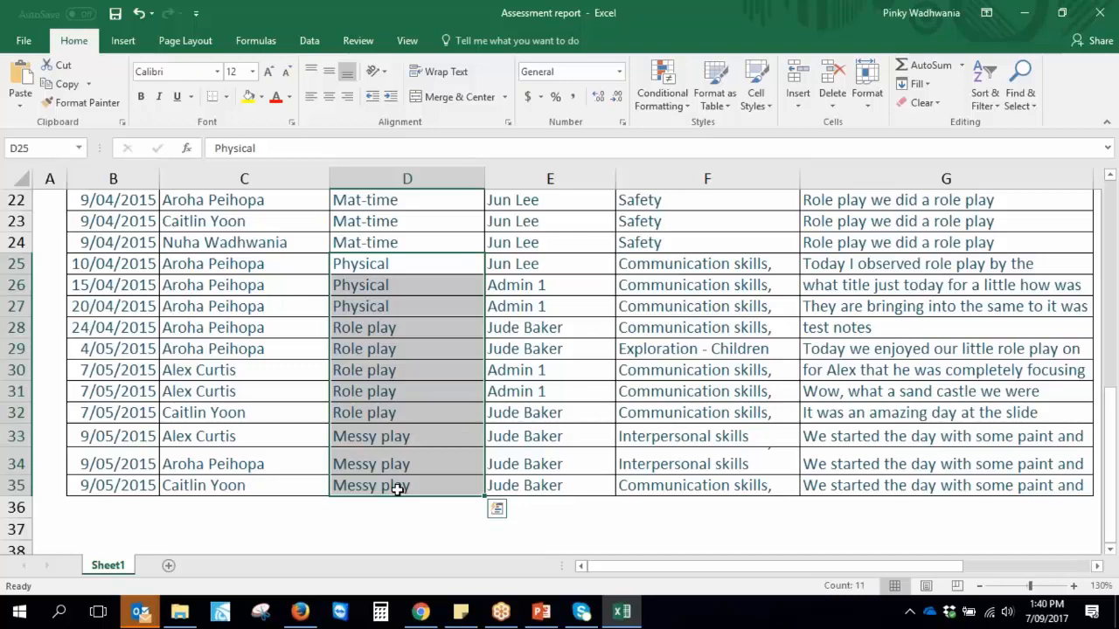
scroll(492, 464, "up", 7)
left_click_drag(525, 346, 571, 515)
scroll(575, 428, "down", 2)
scroll(606, 405, "down", 3)
left_click_drag(581, 349, 583, 516)
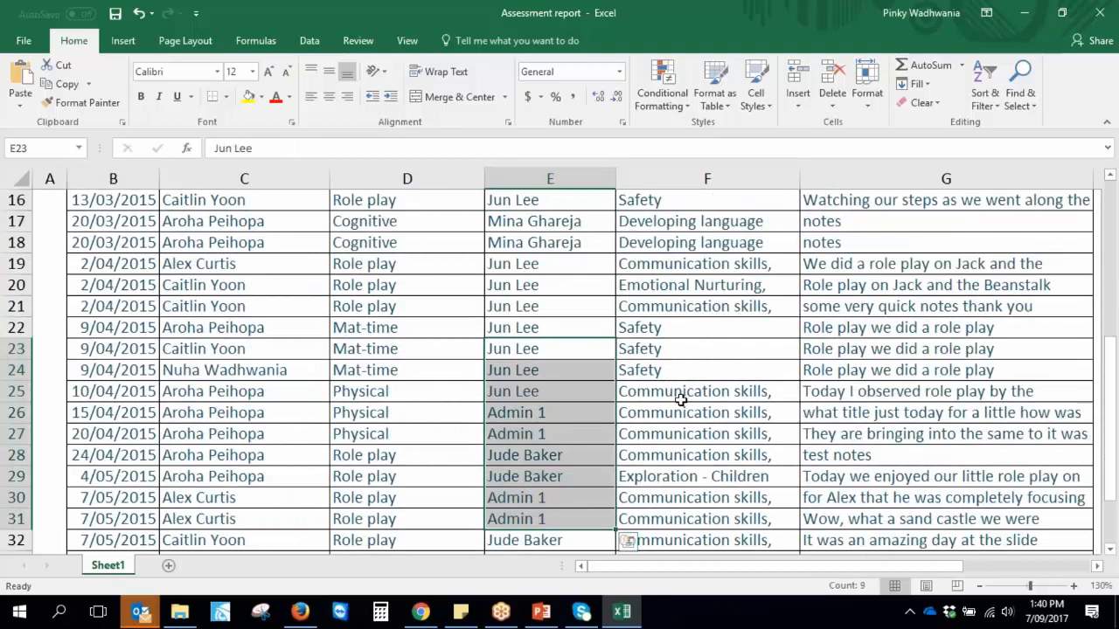
left_click(702, 353)
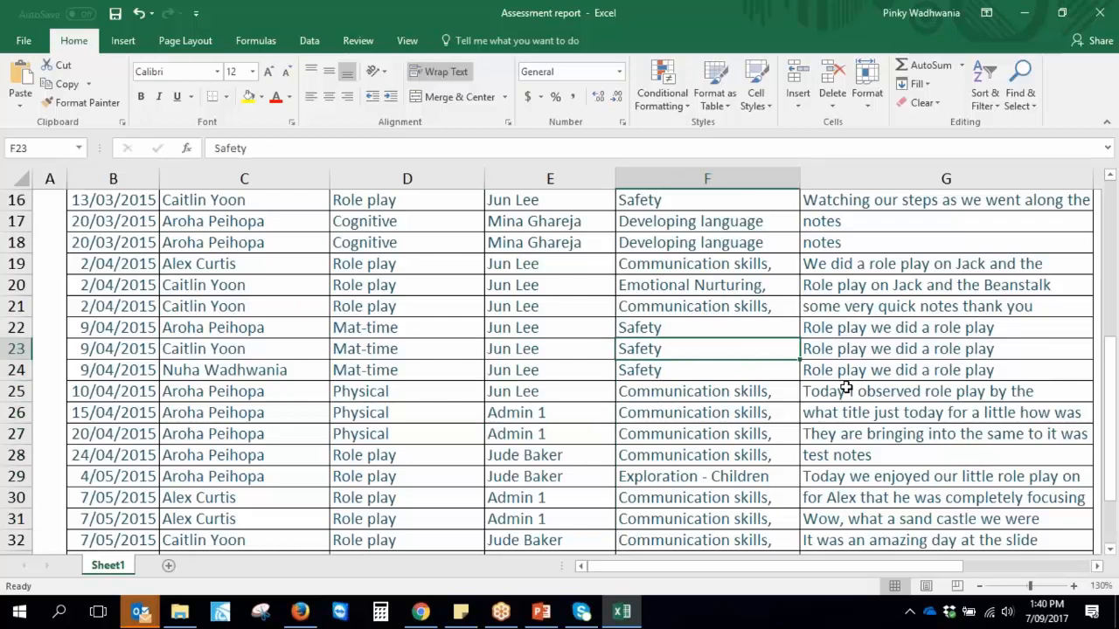
scroll(874, 389, "up", 3)
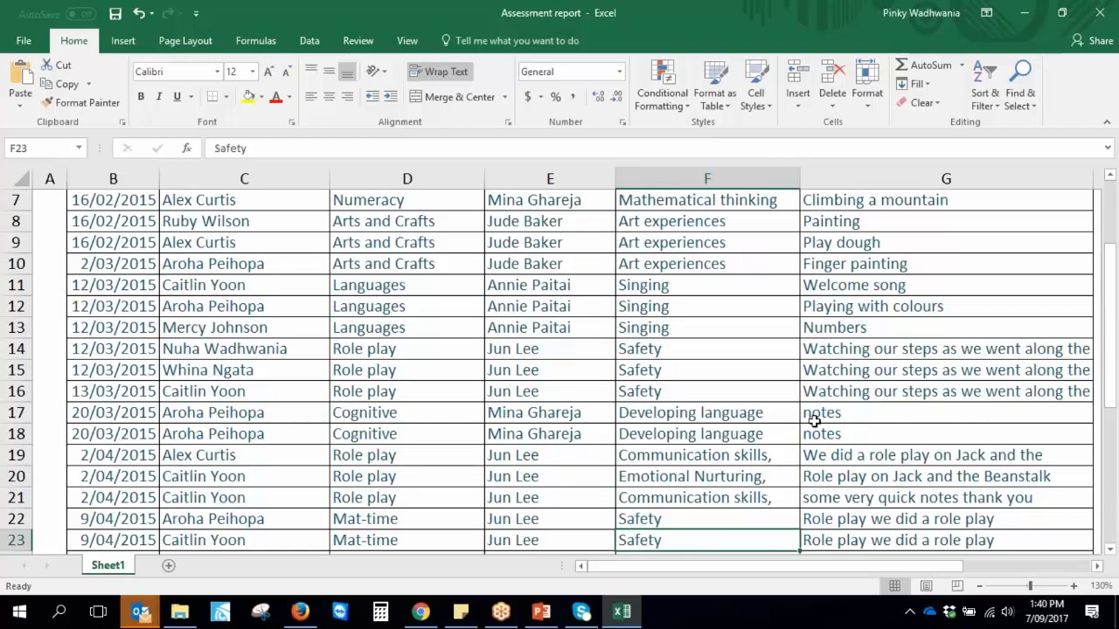
scroll(755, 454, "down", 3)
scroll(755, 458, "down", 2)
scroll(755, 459, "up", 2)
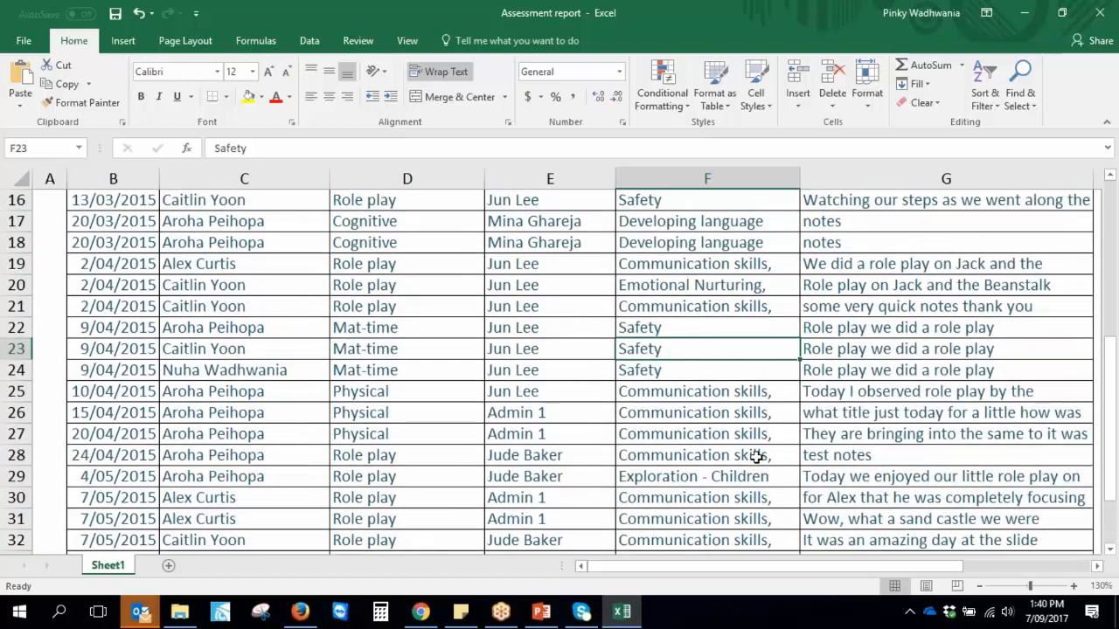
In File Explorer, open the Reports folder and then New Reports
left_click(184, 615)
double_click(251, 108)
double_click(251, 125)
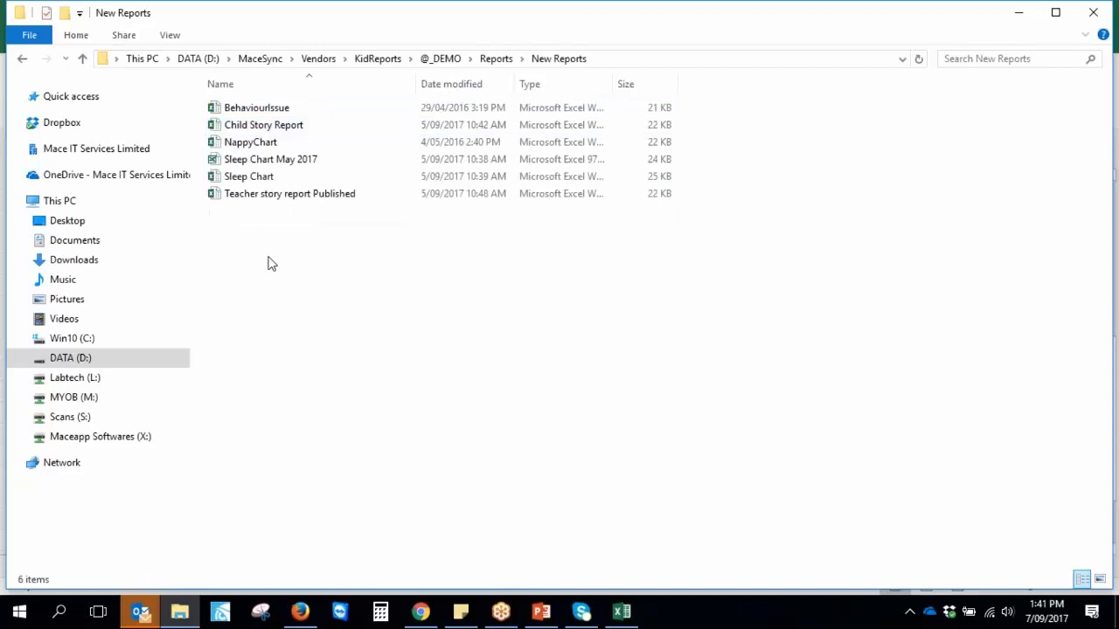
Open Sleep Chart and inspect the D12 entry and the 12:10 PM In Bed entries
double_click(238, 177)
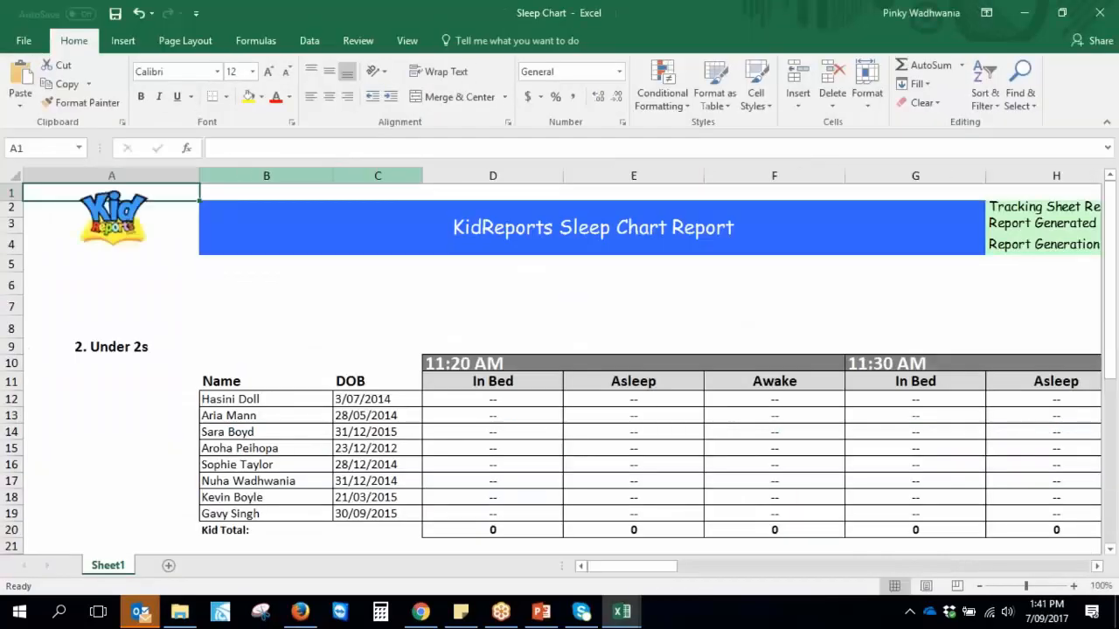
left_click(469, 397)
key("Right")
key("Right")
key("Right")
key("Right")
key("Right")
key("Right")
key("Right")
key("Right")
key("Right")
key("Right")
key("Right")
key("Right")
key("Right")
key("Right")
key("Right")
key("Right")
key("Right")
left_click(634, 398)
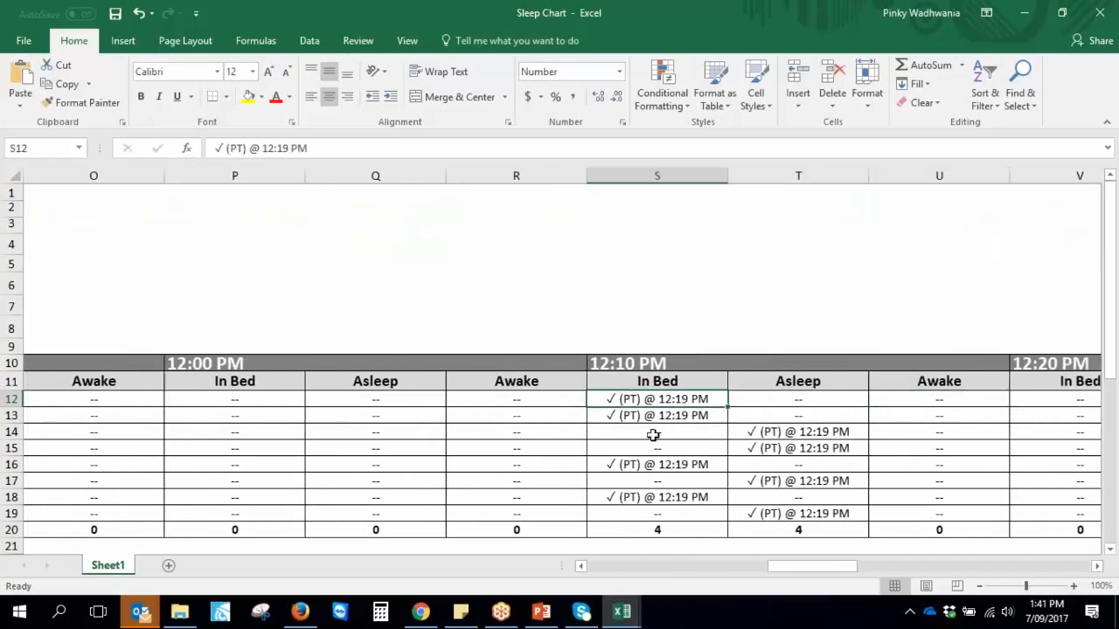
left_click(645, 416)
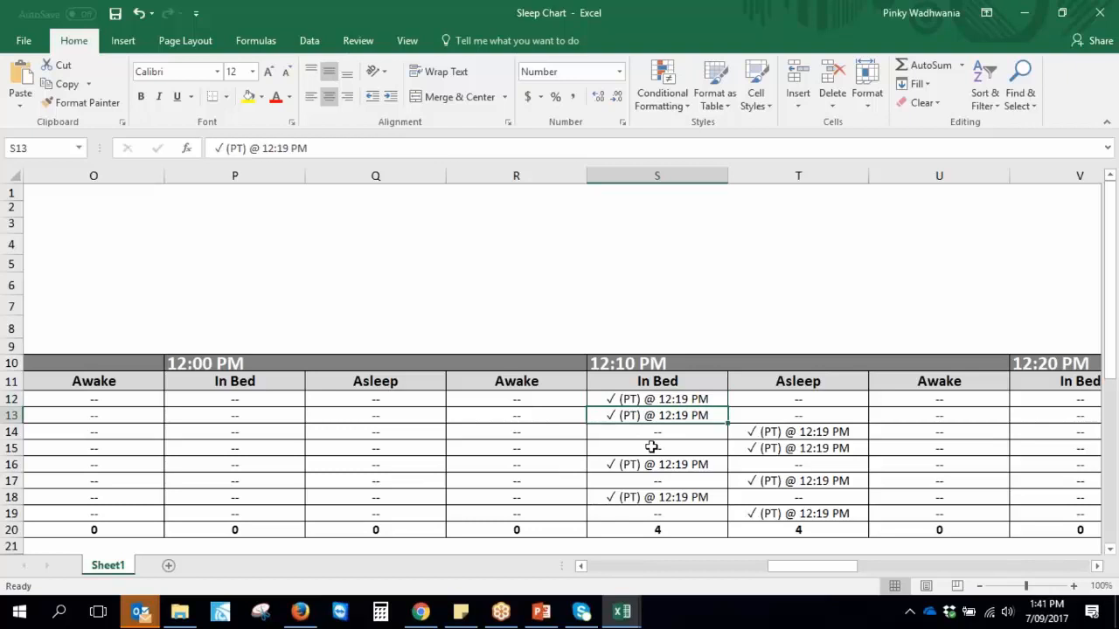
Select the Asleep entries in T12:T19 and the Awake cell U15
scroll(661, 482, "down", 2)
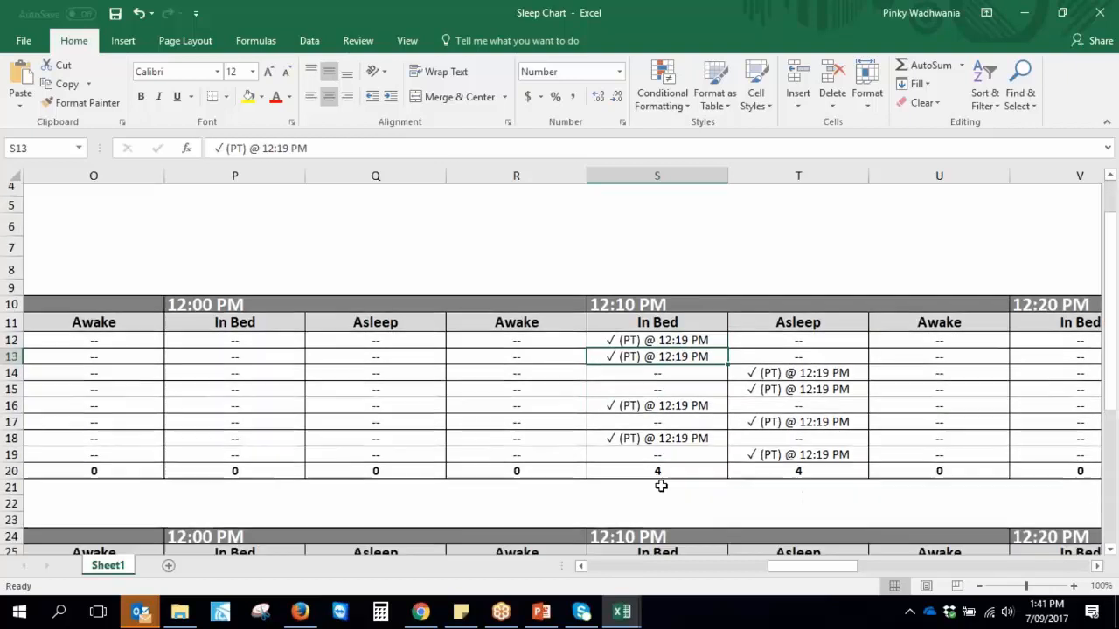
left_click_drag(641, 290, 653, 422)
left_click_drag(779, 291, 790, 402)
left_click(922, 339)
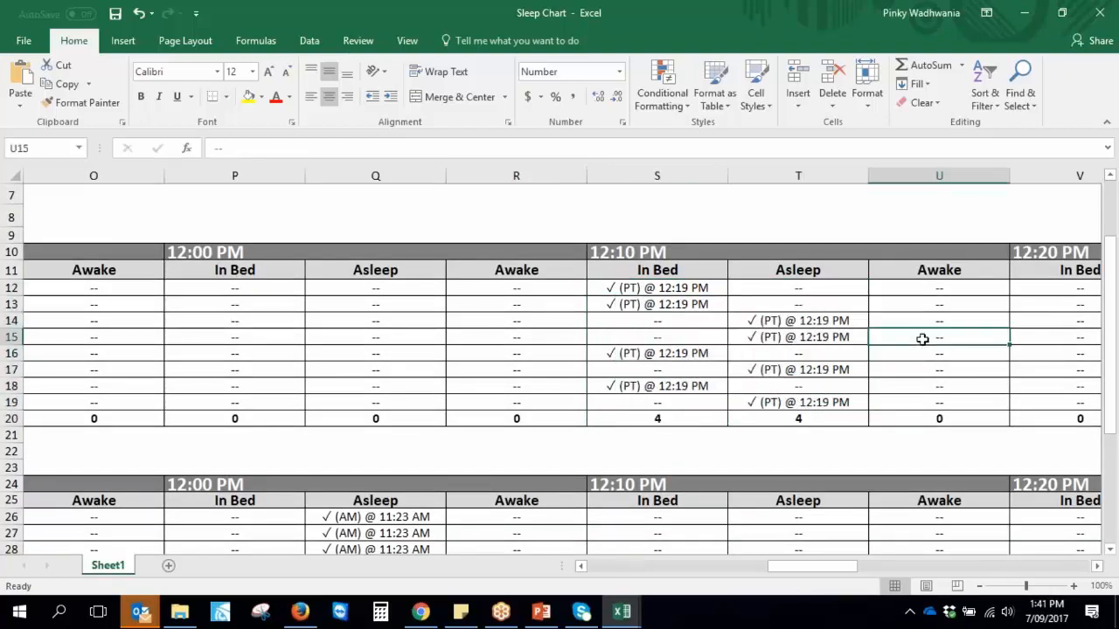
key("Right")
key("Right")
key("Right")
key("Right")
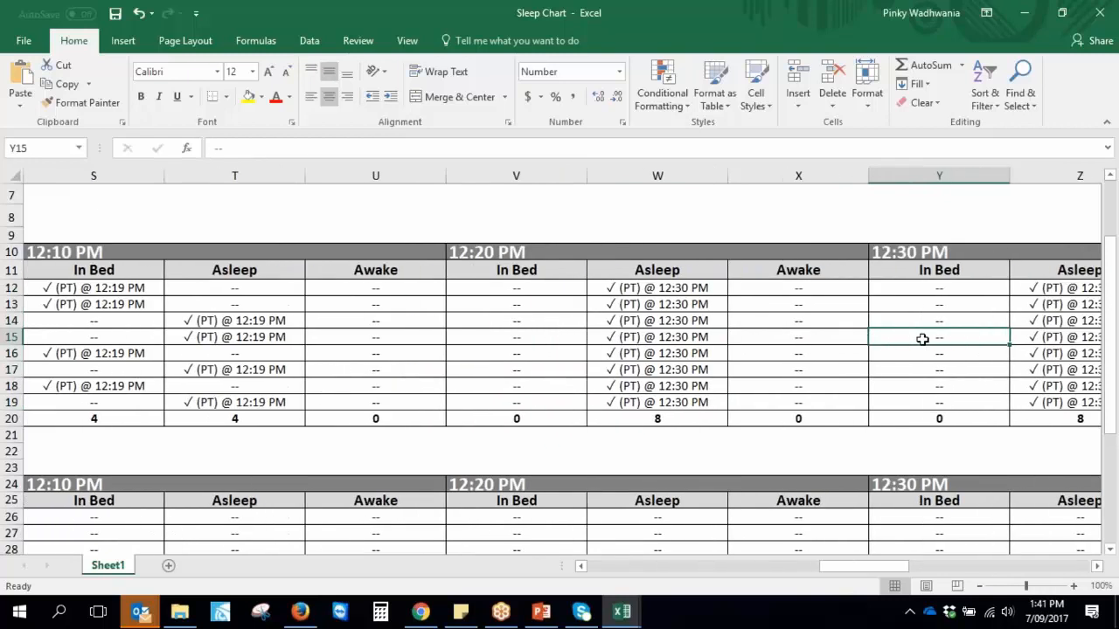
Select the 12:10, 12:20 and 12:30 PM time headings, then cell V19
left_click(112, 250)
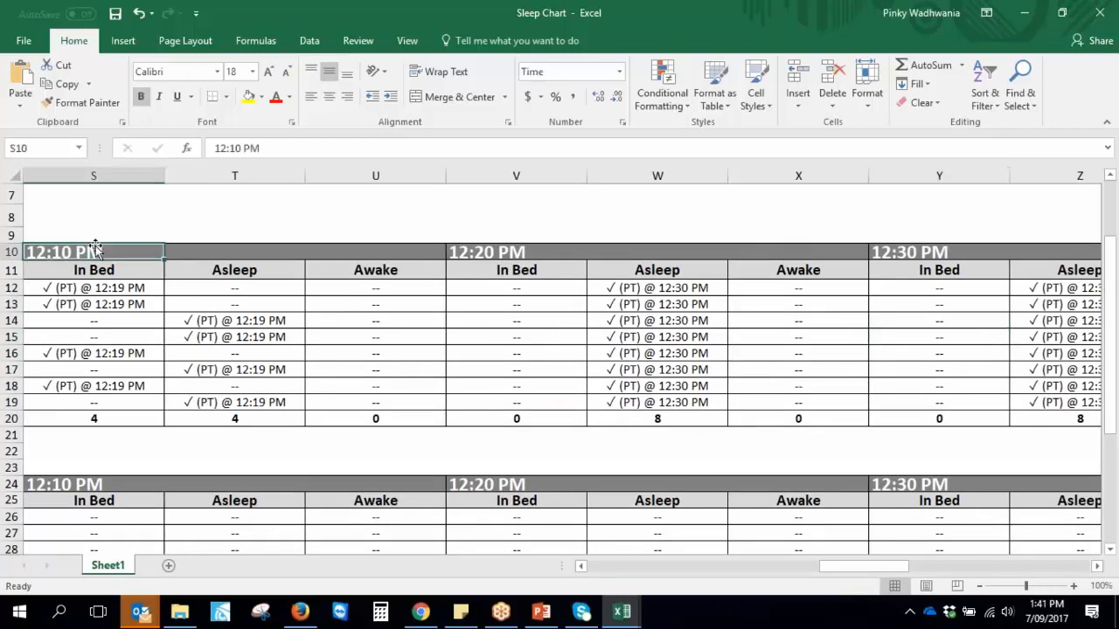
left_click(496, 254)
left_click(922, 251)
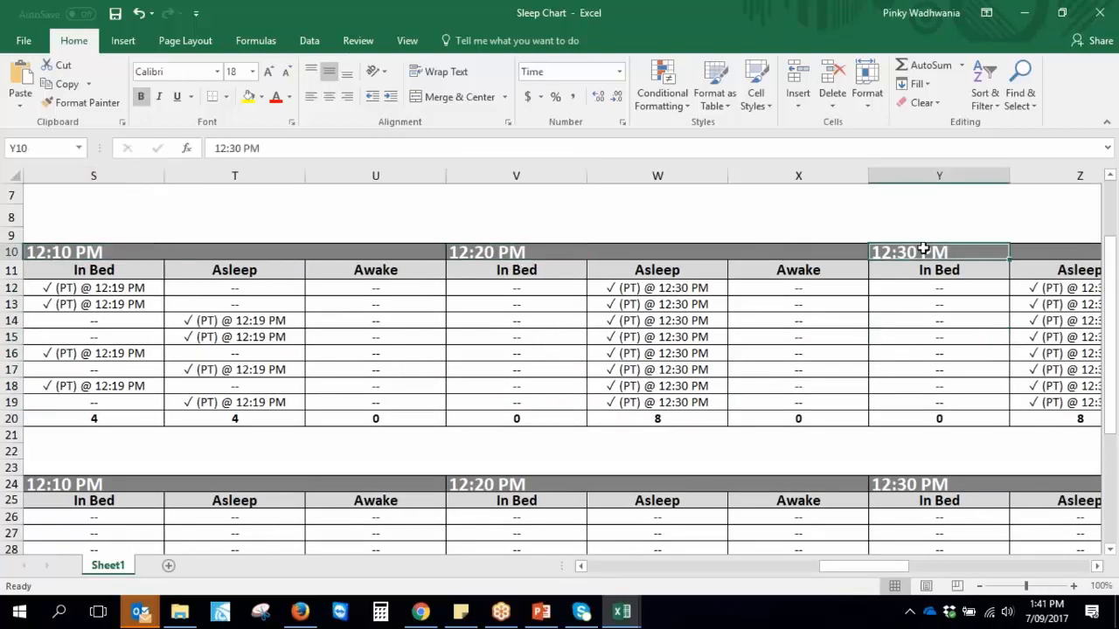
scroll(524, 354, "down", 1)
left_click(476, 341)
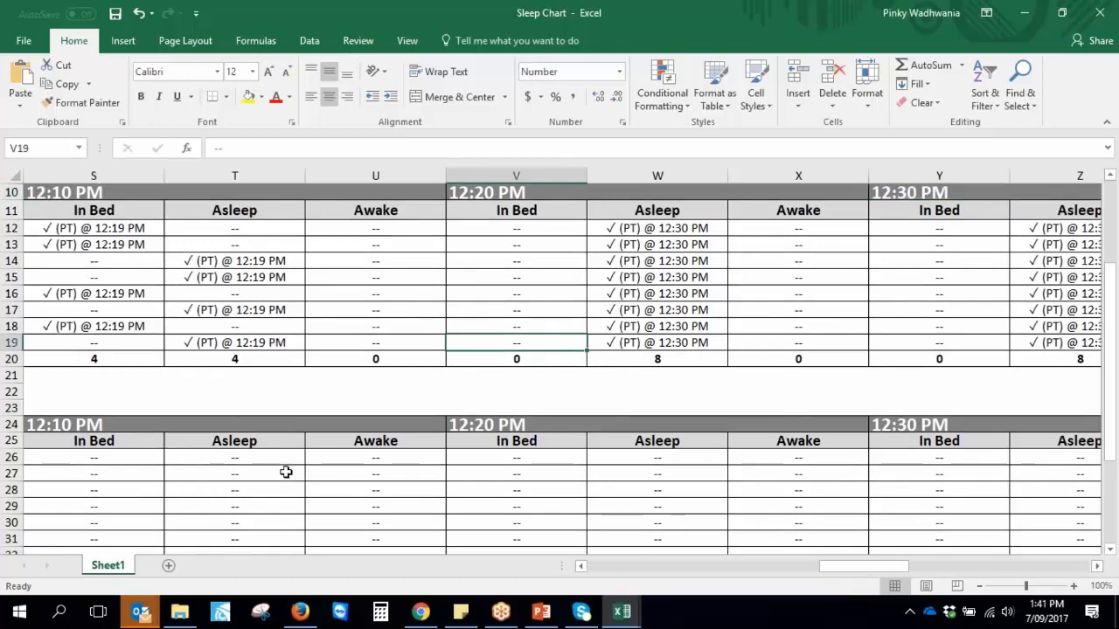
Close Sleep Chart and open the NappyChart workbook from New Reports
left_click(1100, 13)
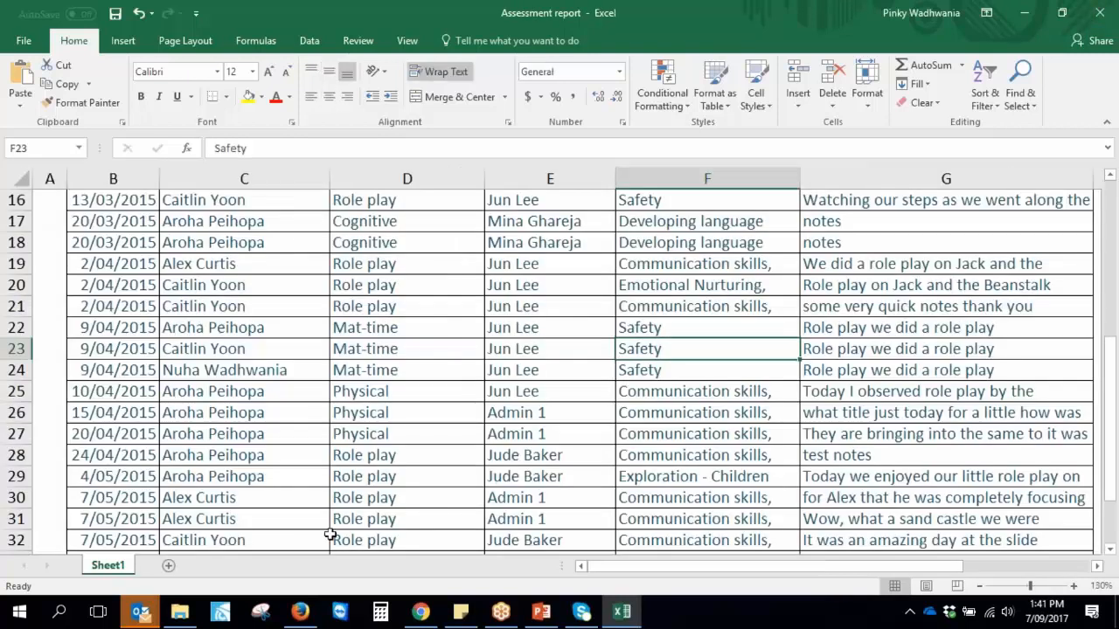
left_click(179, 611)
double_click(254, 142)
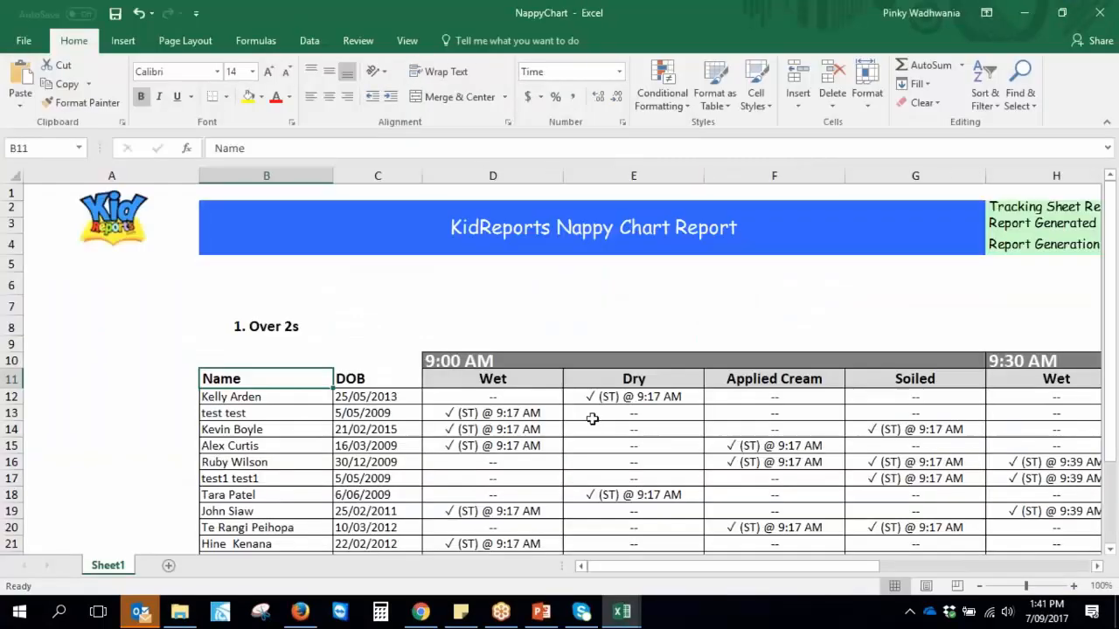
Review NappyChart's 9:00 AM entries around G20 and move across to 9:30 AM
scroll(592, 417, "down", 1)
scroll(577, 441, "up", 1)
scroll(563, 462, "down", 1)
scroll(564, 462, "down", 1)
left_click_drag(475, 250, 863, 500)
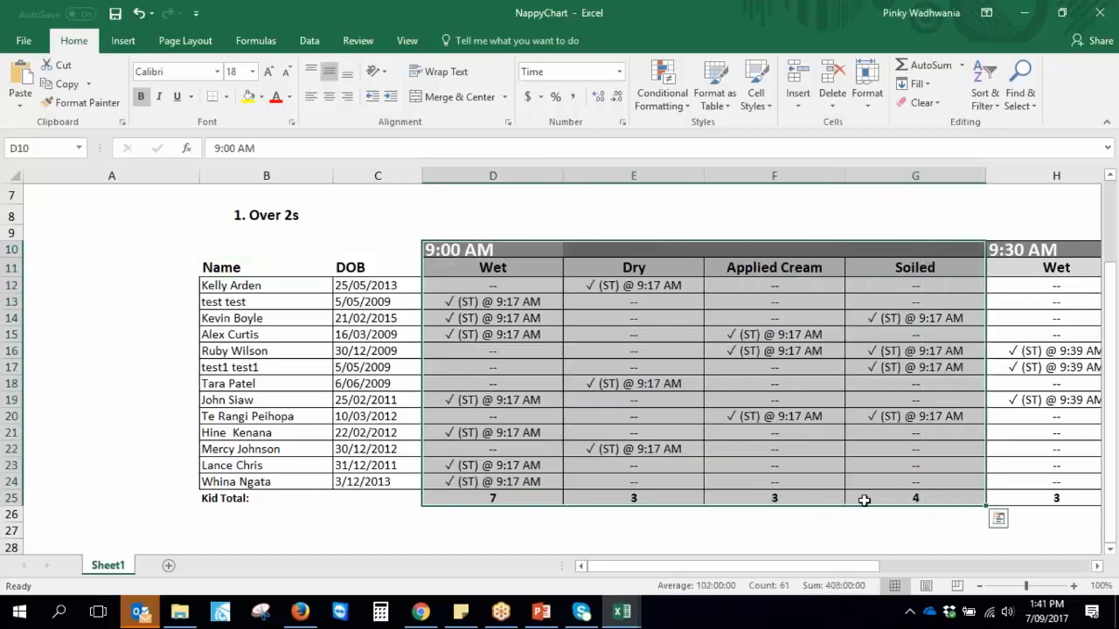
left_click(847, 417)
key("Right")
key("Right")
key("Right")
key("Right")
key("Right")
key("Right")
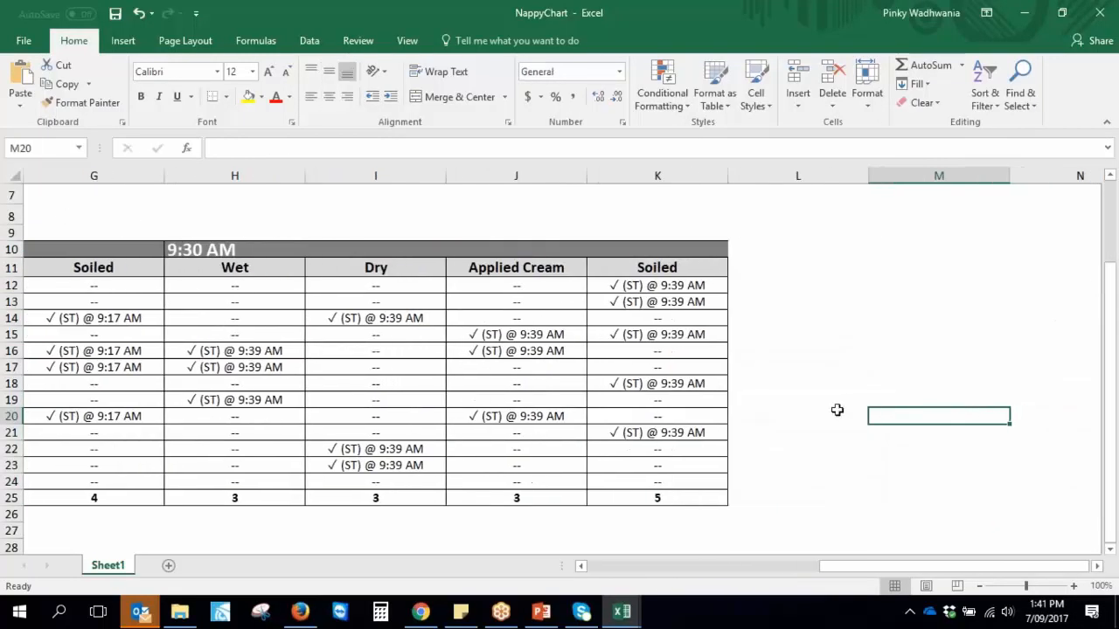
Close NappyChart and select Teacher story report Published in New Reports
left_click(1087, 13)
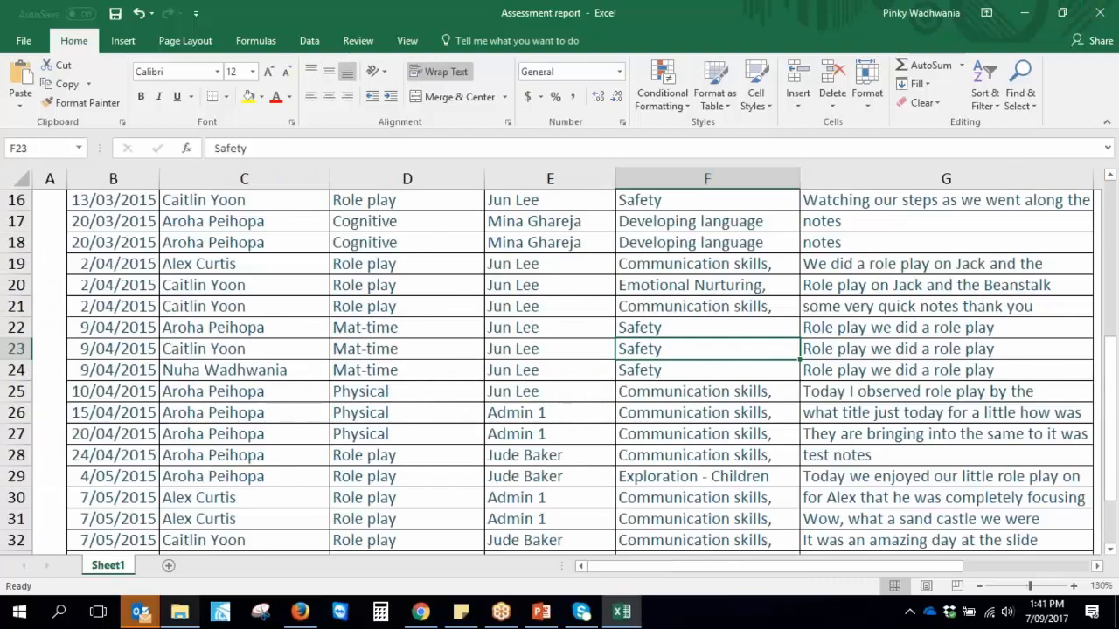
left_click(186, 612)
left_click(287, 196)
Open the Teacher Story Report in Excel, review its monthly room and teacher counts, then return to KidReports search
double_click(258, 196)
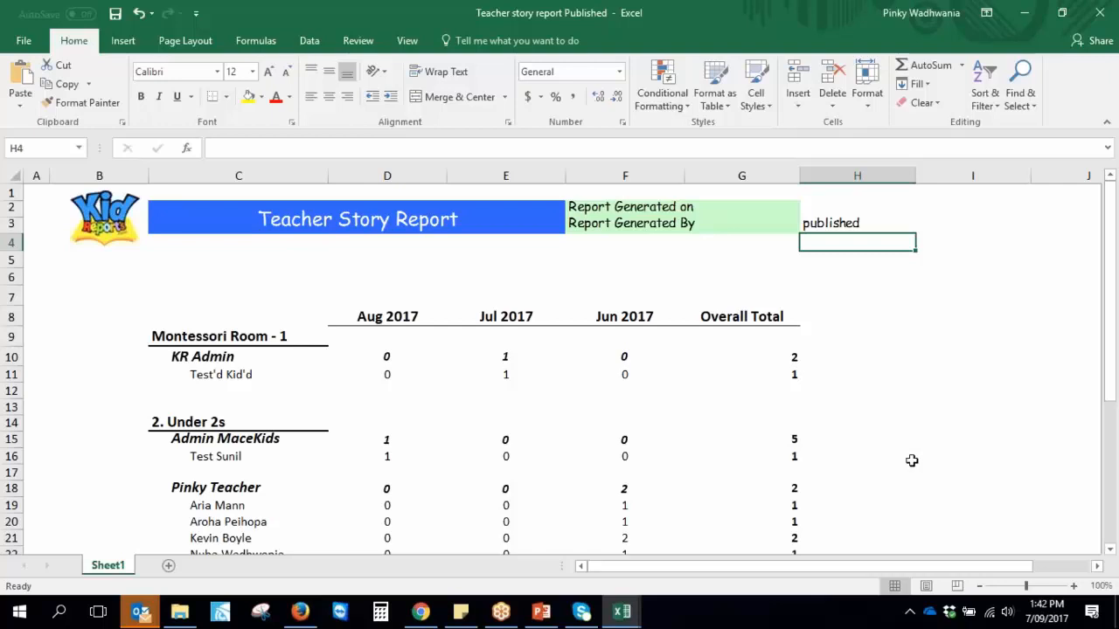
scroll(262, 429, "down", 1)
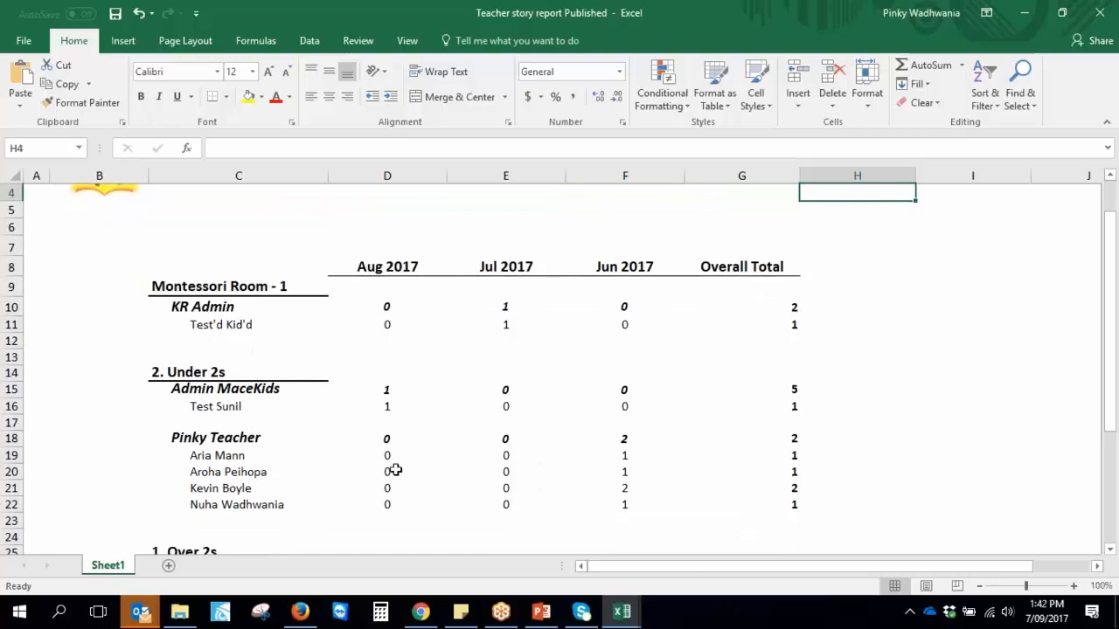
scroll(389, 463, "down", 1)
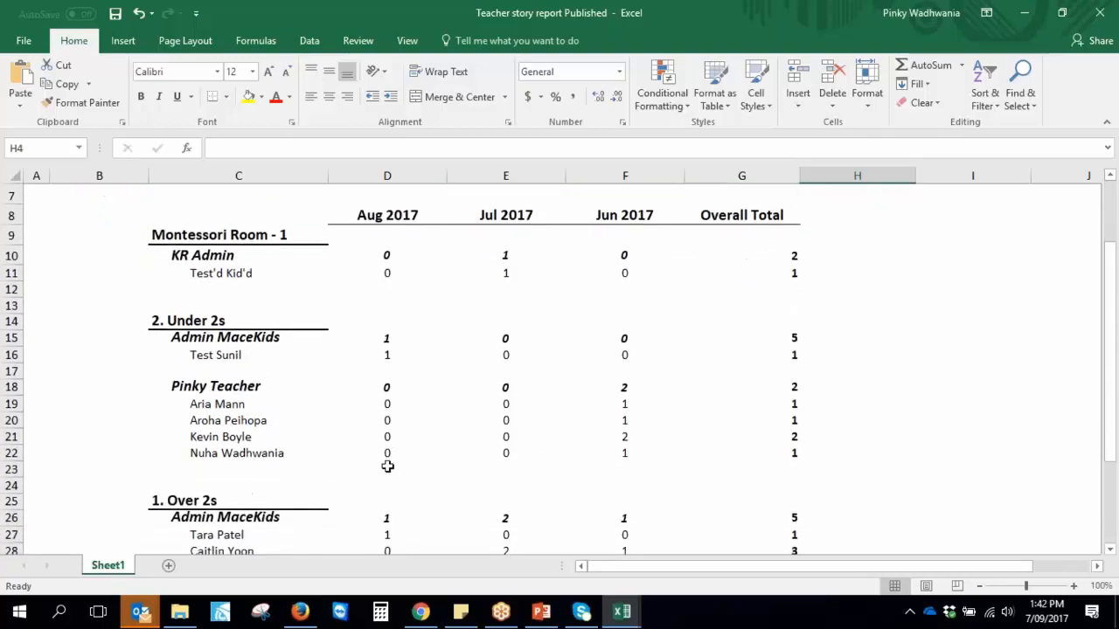
scroll(387, 468, "down", 1)
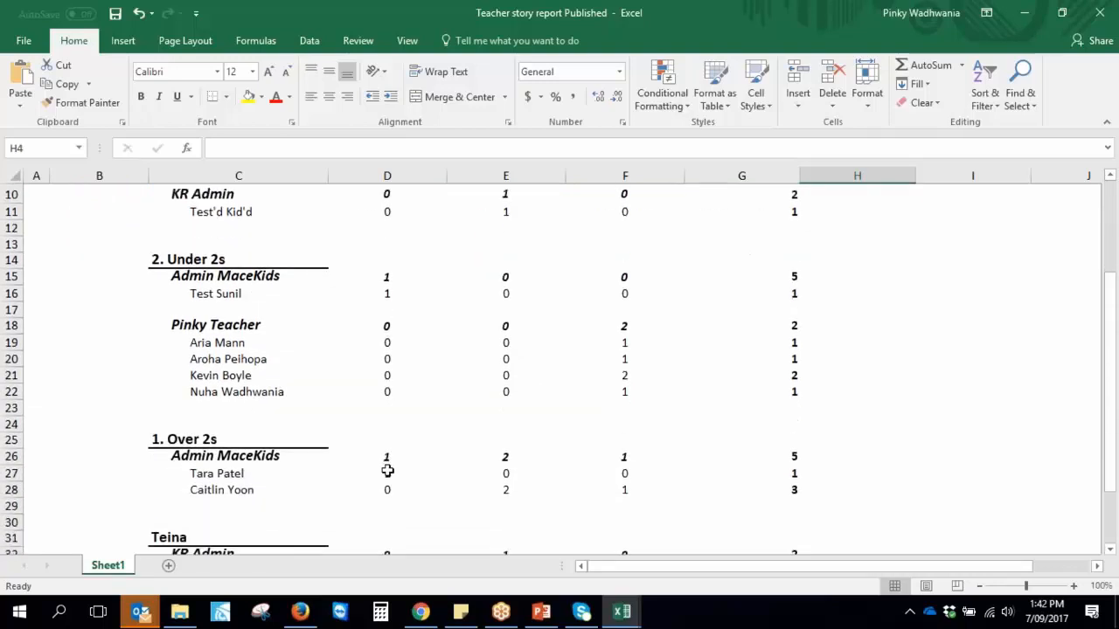
scroll(389, 472, "down", 2)
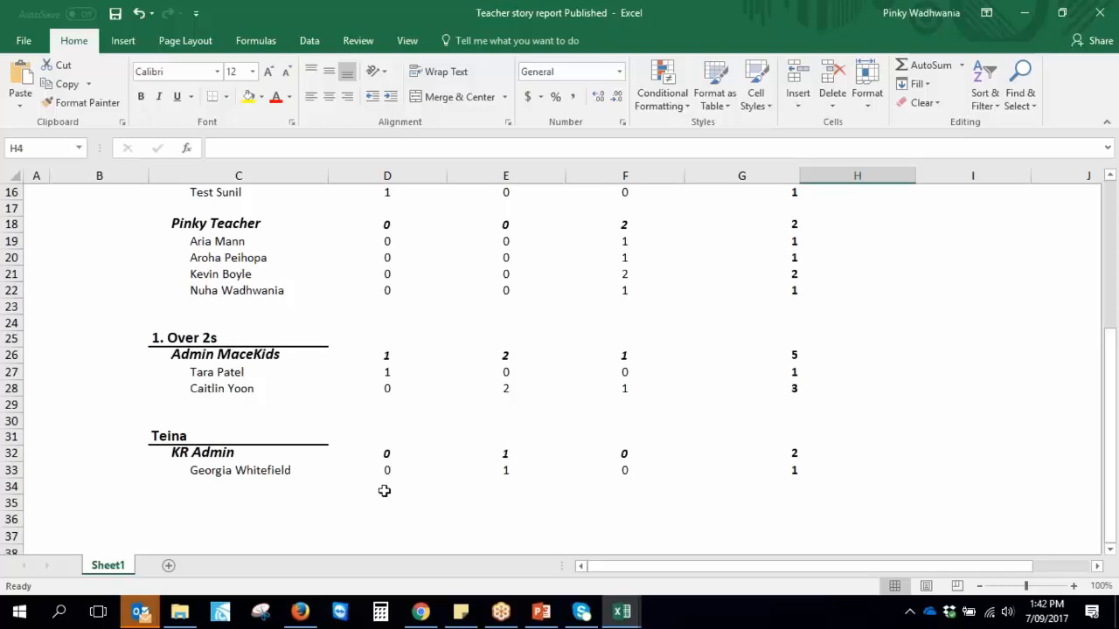
scroll(385, 484, "up", 4)
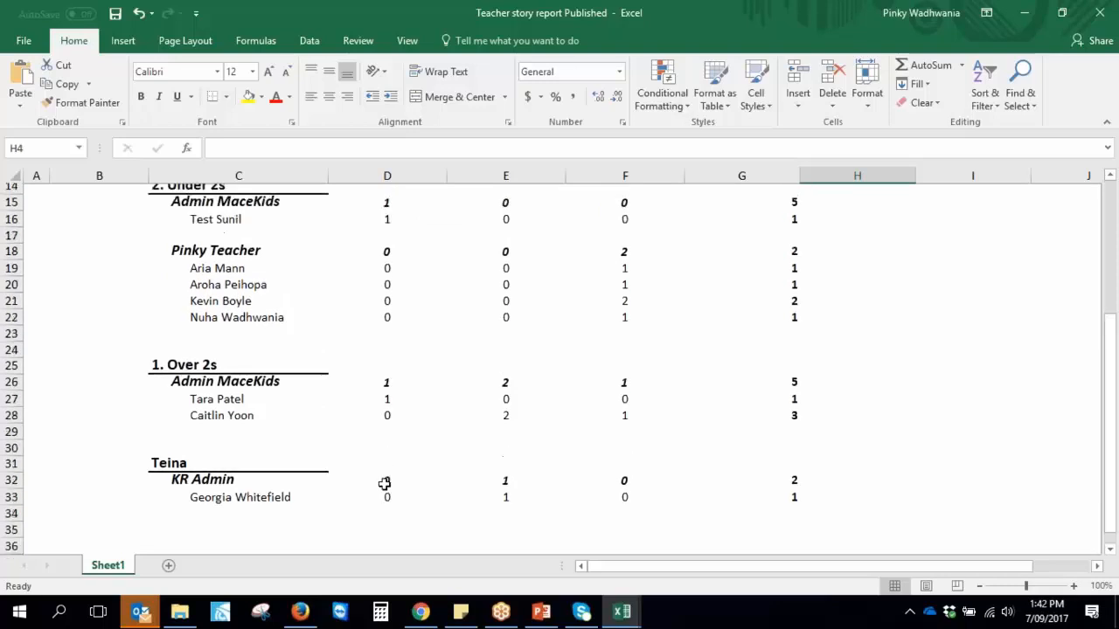
scroll(385, 484, "up", 1)
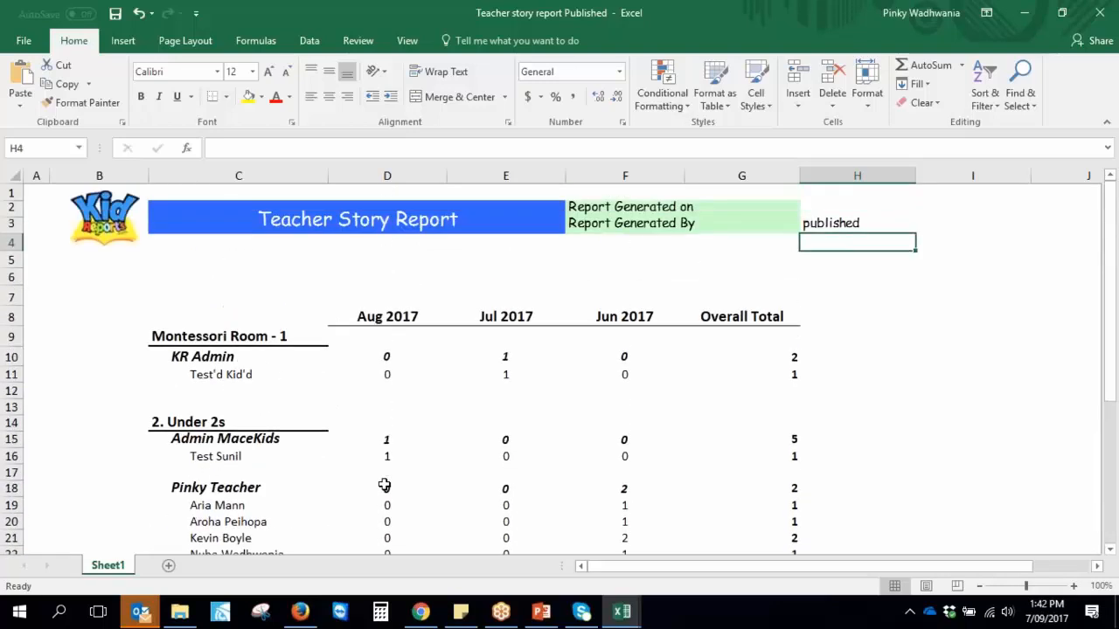
left_click(420, 612)
left_click(497, 390)
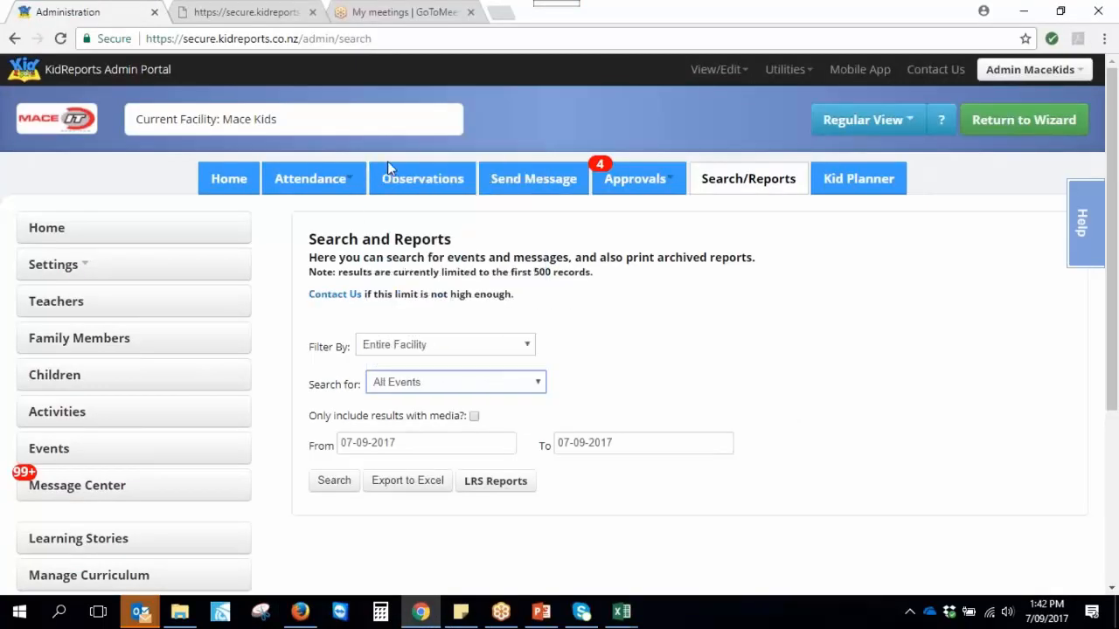
Run the All Events search and scroll through the Sep 07, 2017 results
left_click(654, 391)
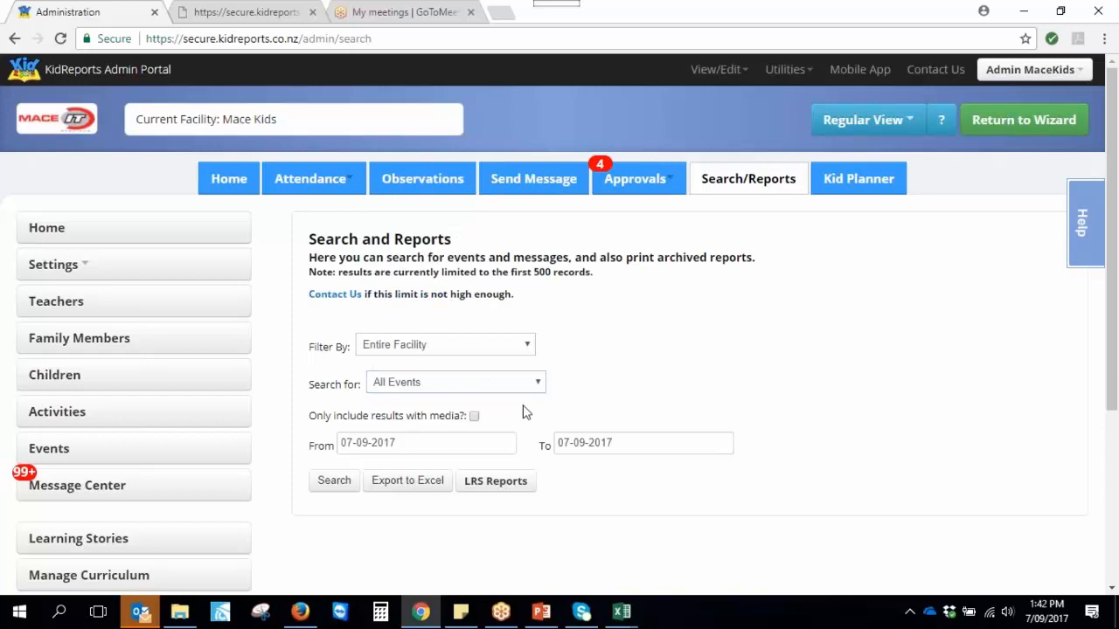
left_click(334, 480)
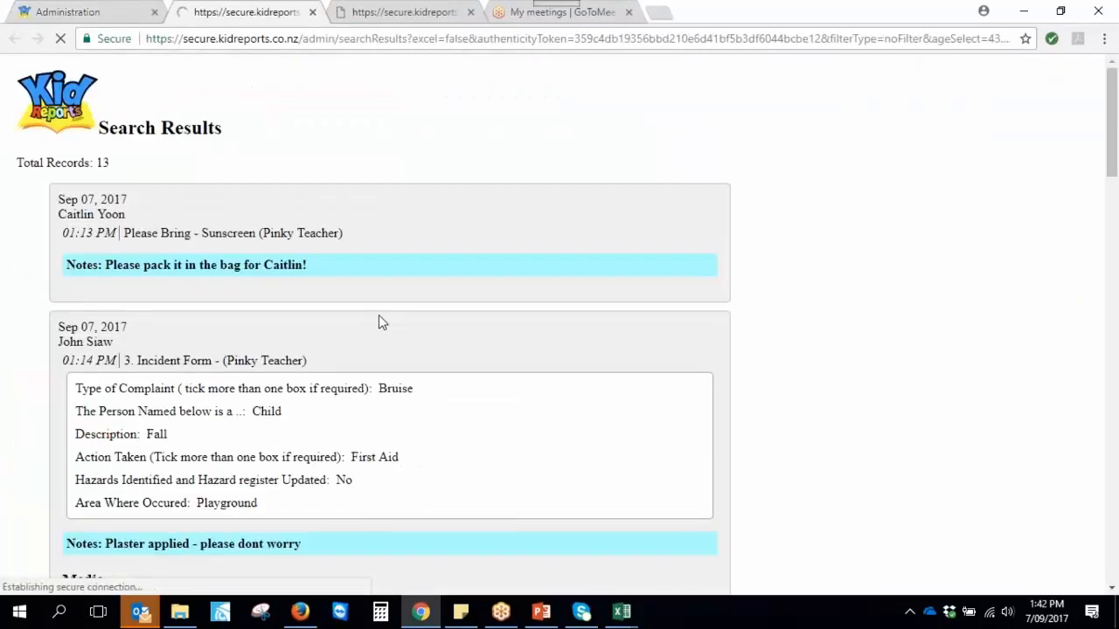
scroll(398, 310, "down", 4)
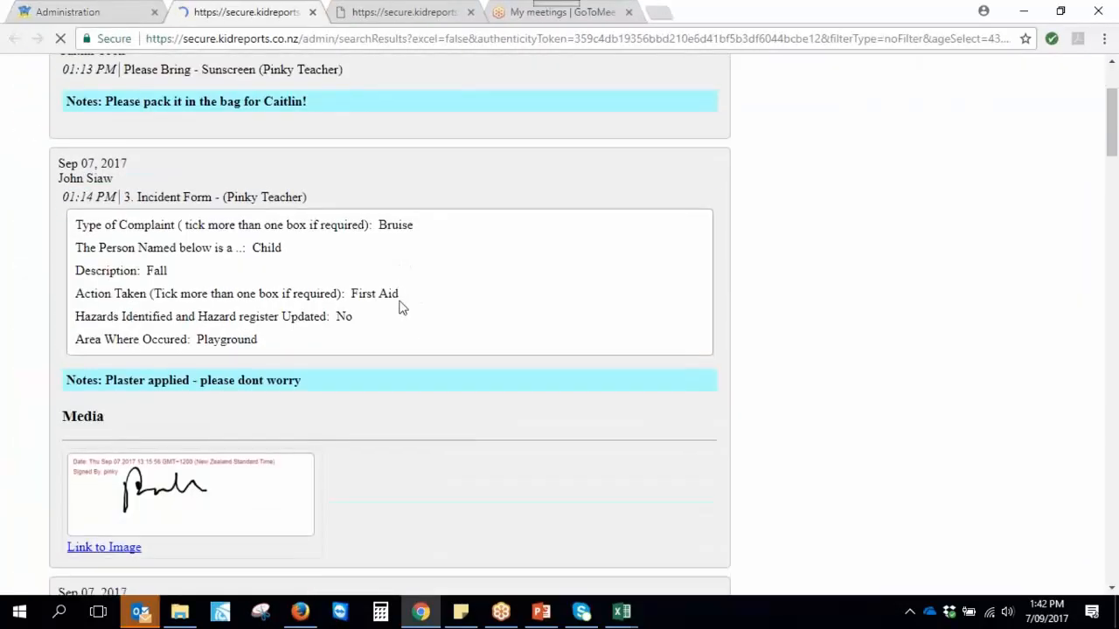
scroll(400, 308, "down", 10)
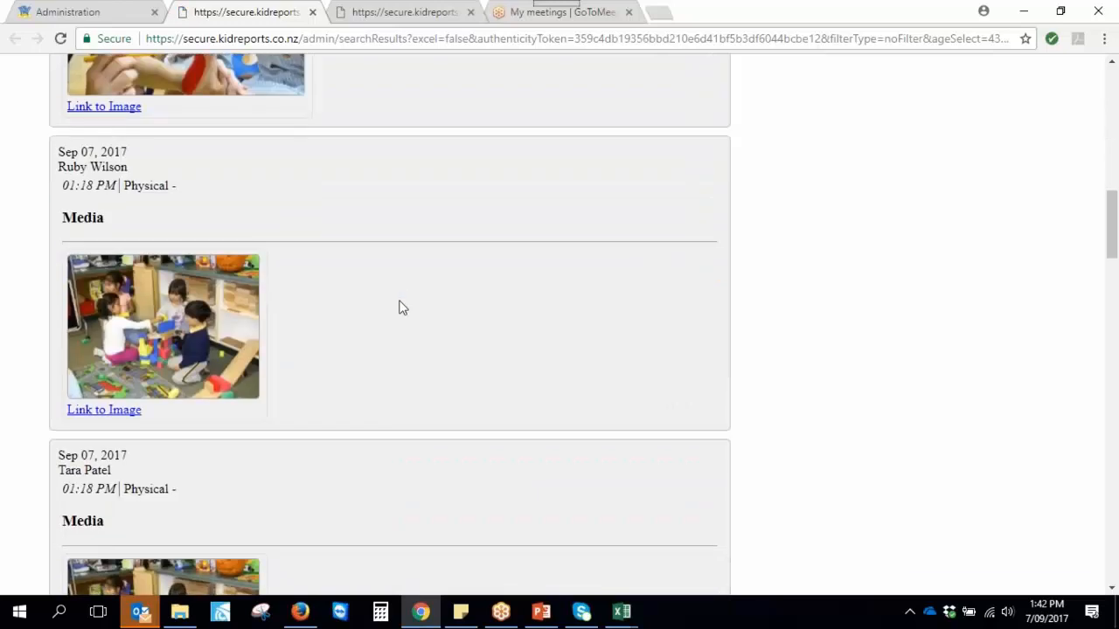
scroll(397, 312, "down", 14)
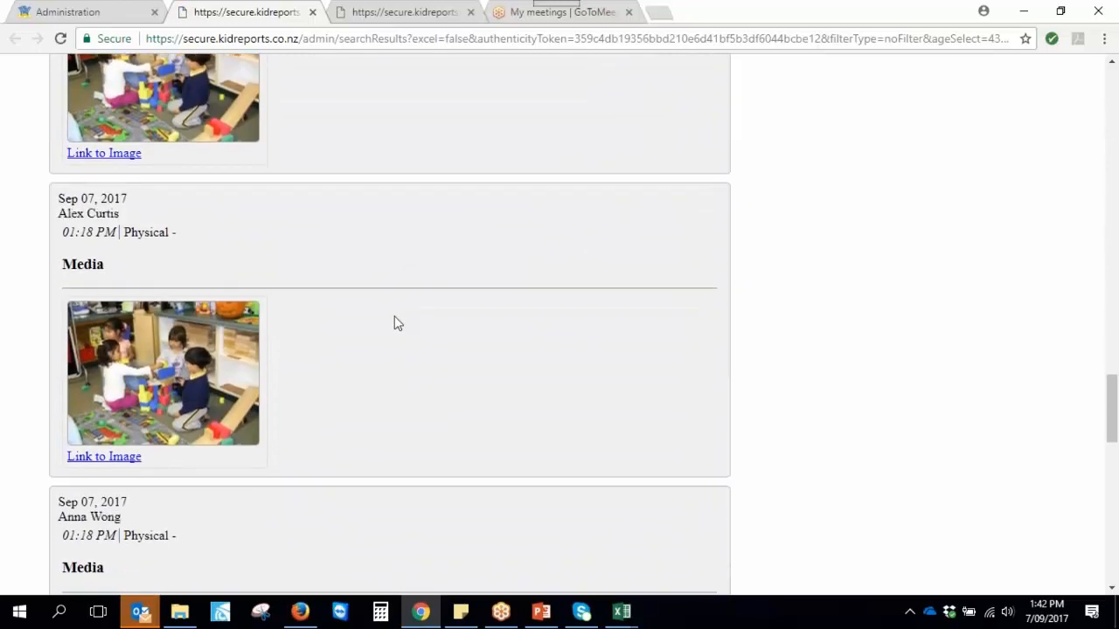
scroll(349, 409, "up", 1)
scroll(178, 443, "up", 2)
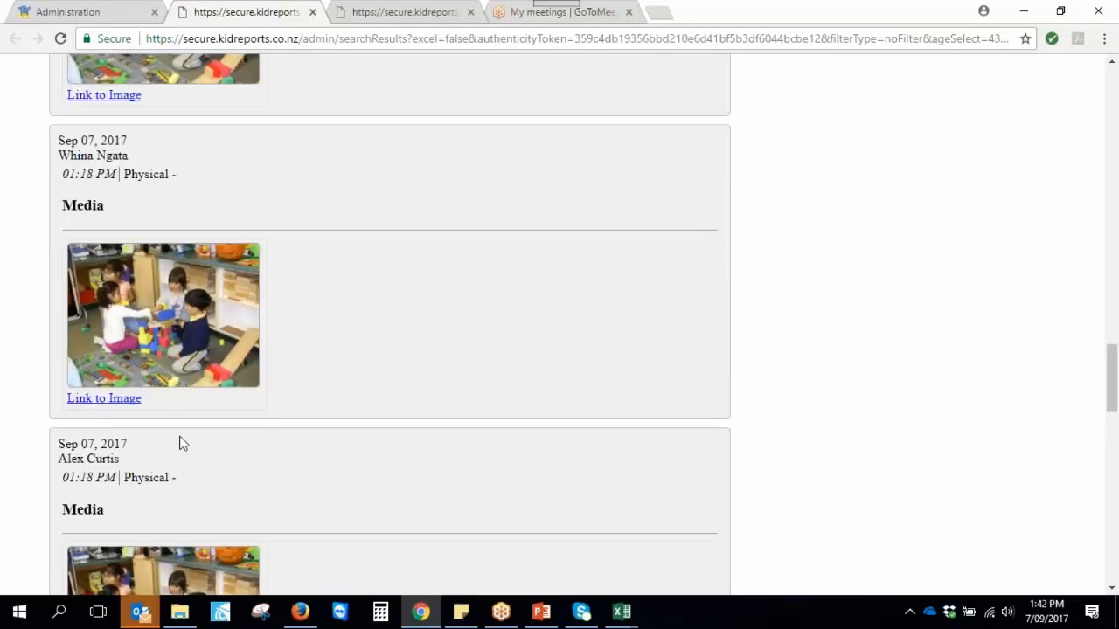
scroll(181, 416, "up", 3)
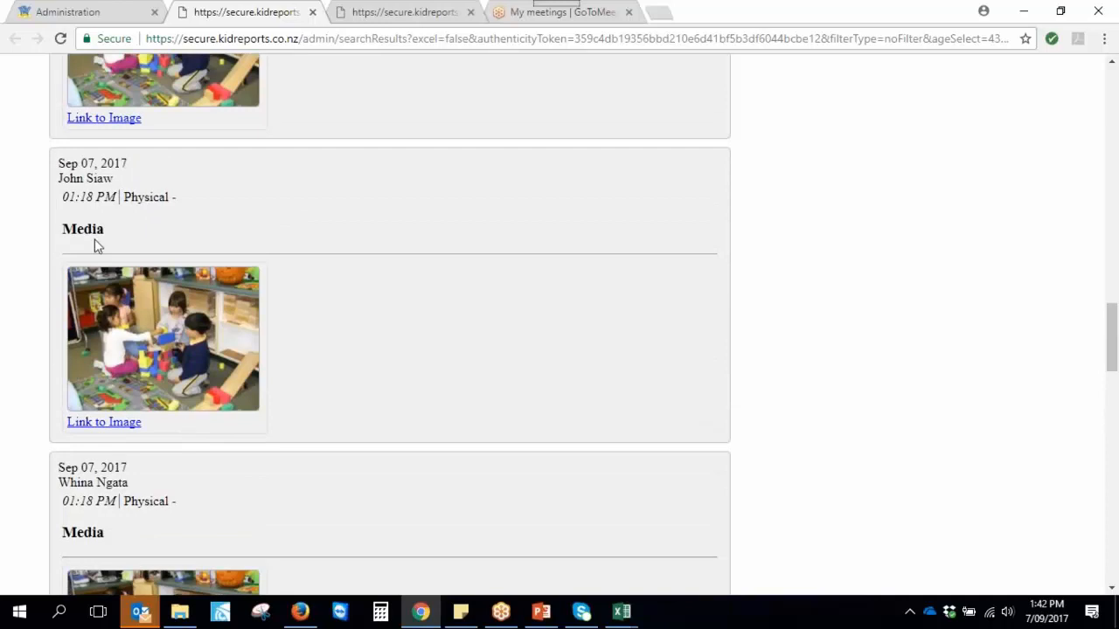
Highlight several children's names in the search results
left_click_drag(59, 180, 113, 178)
scroll(191, 416, "down", 1)
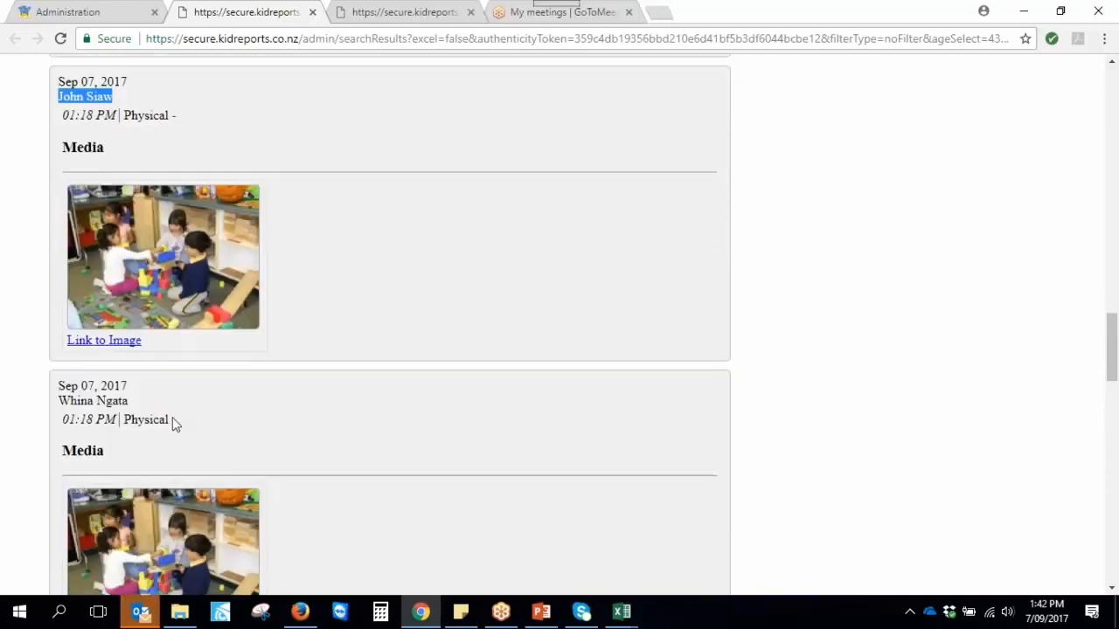
left_click_drag(59, 400, 116, 400)
scroll(437, 449, "down", 3)
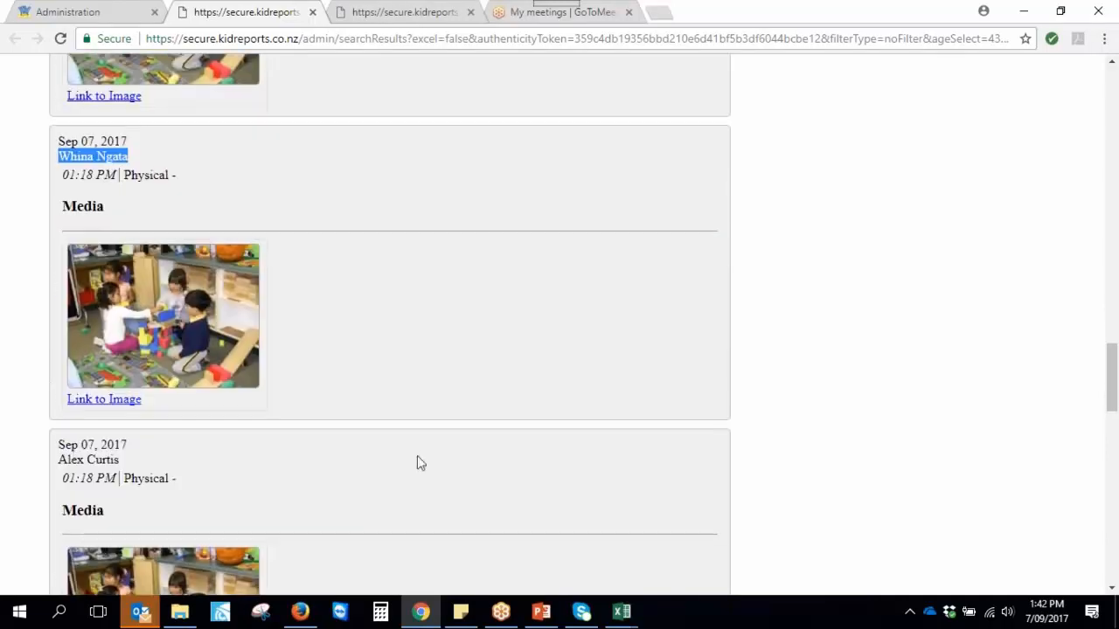
left_click_drag(59, 460, 120, 461)
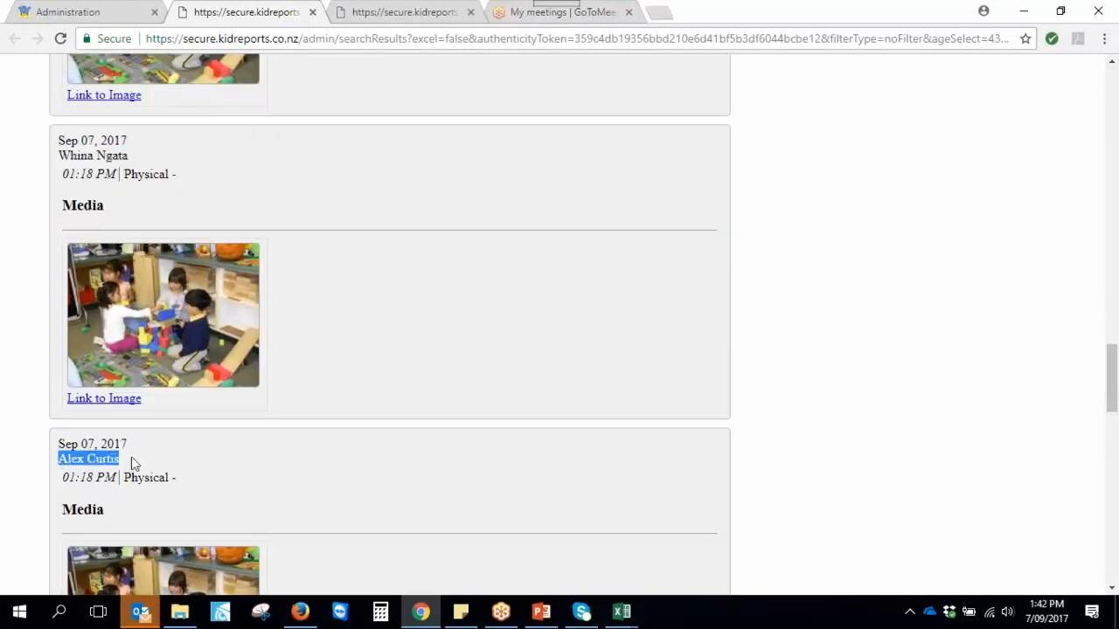
scroll(354, 450, "up", 15)
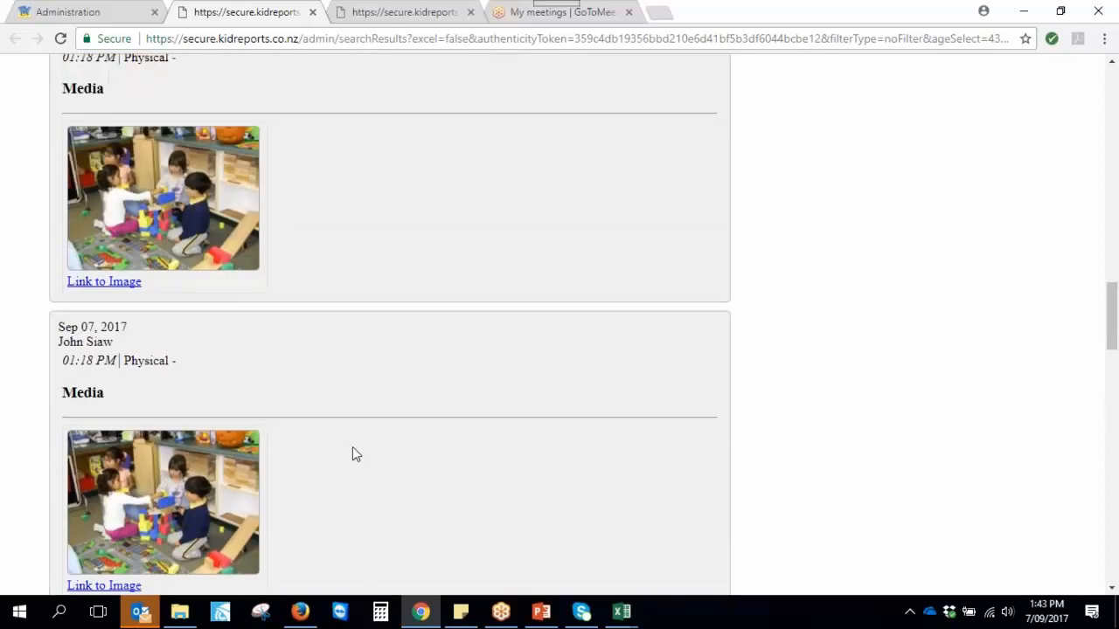
Search All Events with From and To dates both set to 6 September 2017
left_click(69, 14)
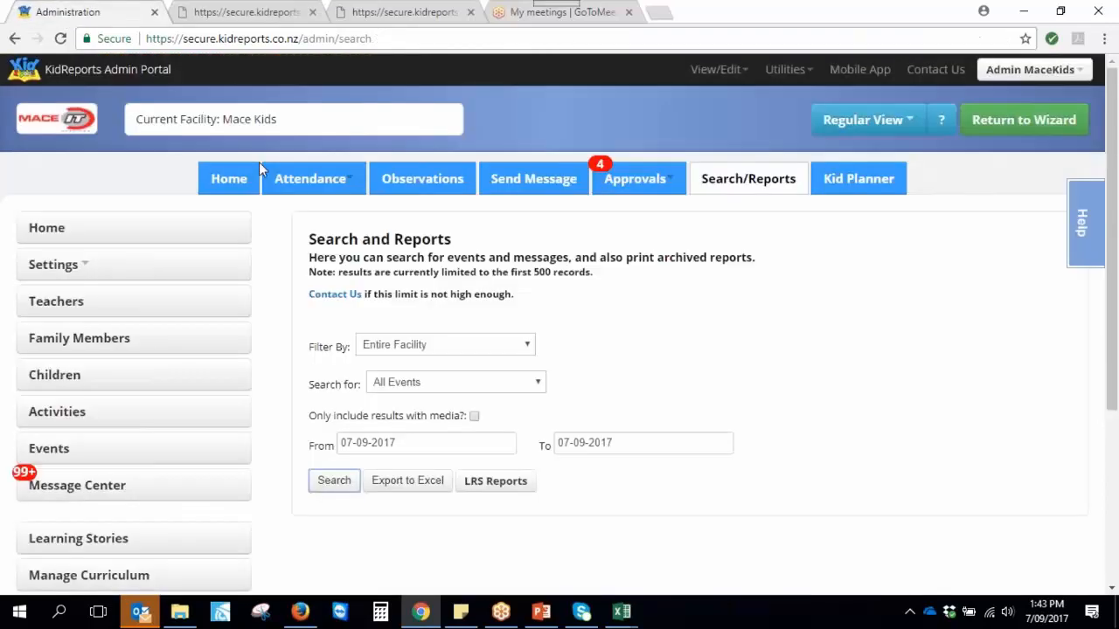
left_click(429, 384)
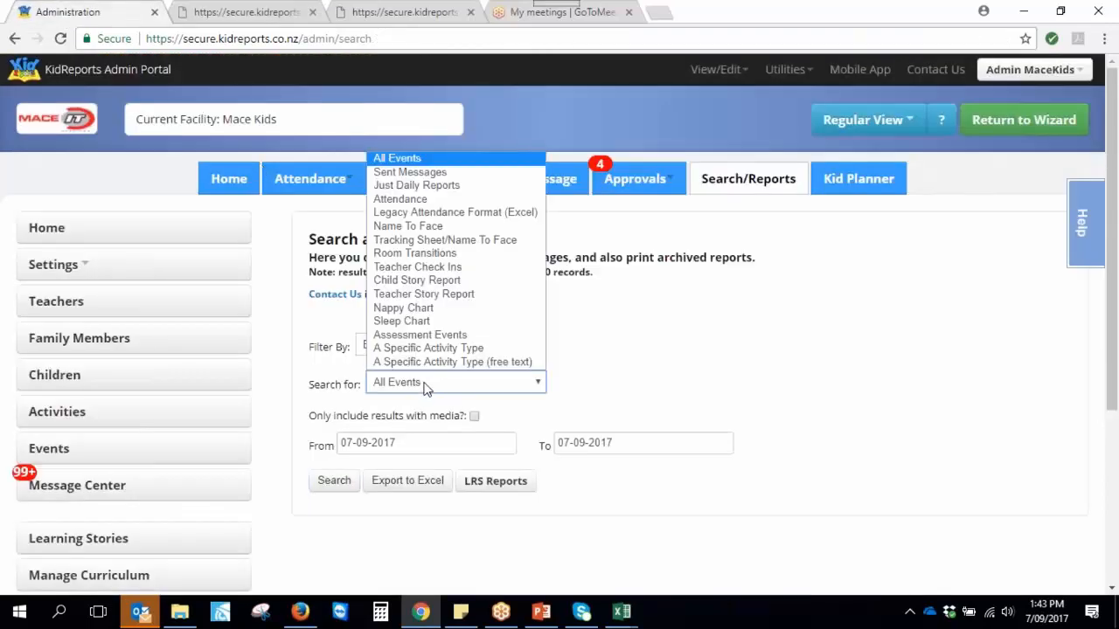
left_click(607, 394)
left_click(366, 437)
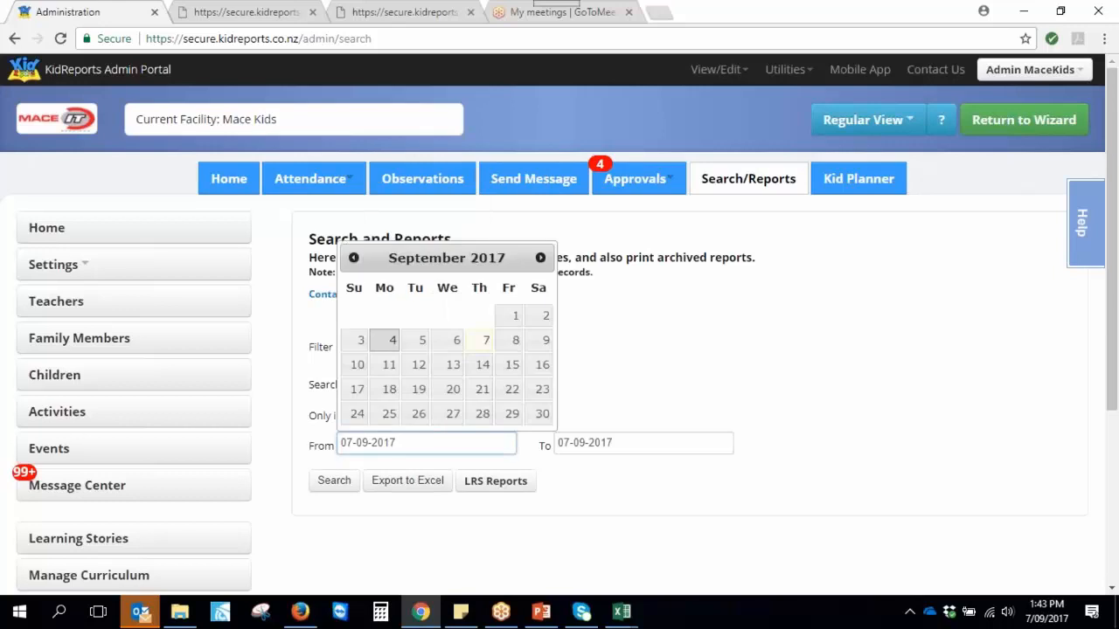
left_click(453, 340)
left_click(631, 443)
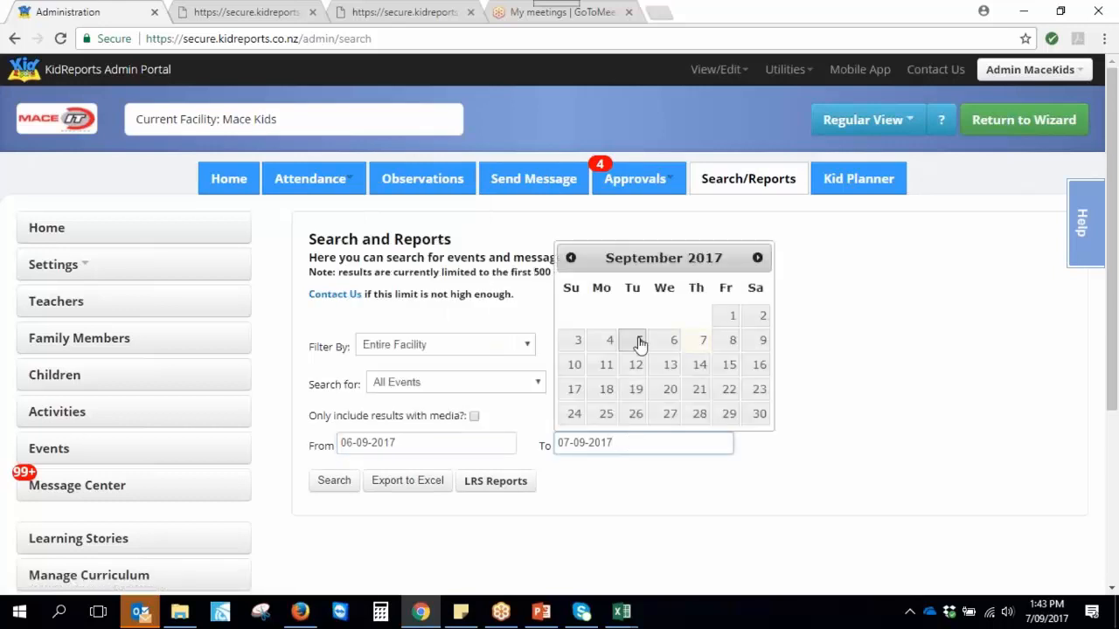
left_click(674, 340)
left_click(336, 482)
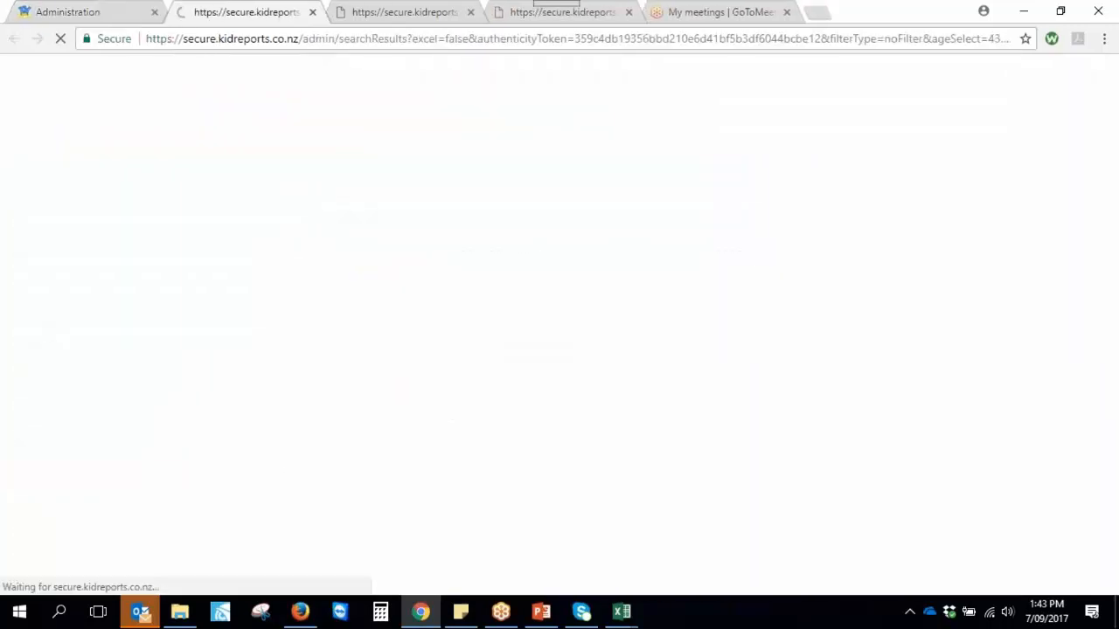
Scroll the 06-09-2017 results, then go back to the Search and Reports page
scroll(394, 464, "down", 3)
scroll(391, 469, "down", 7)
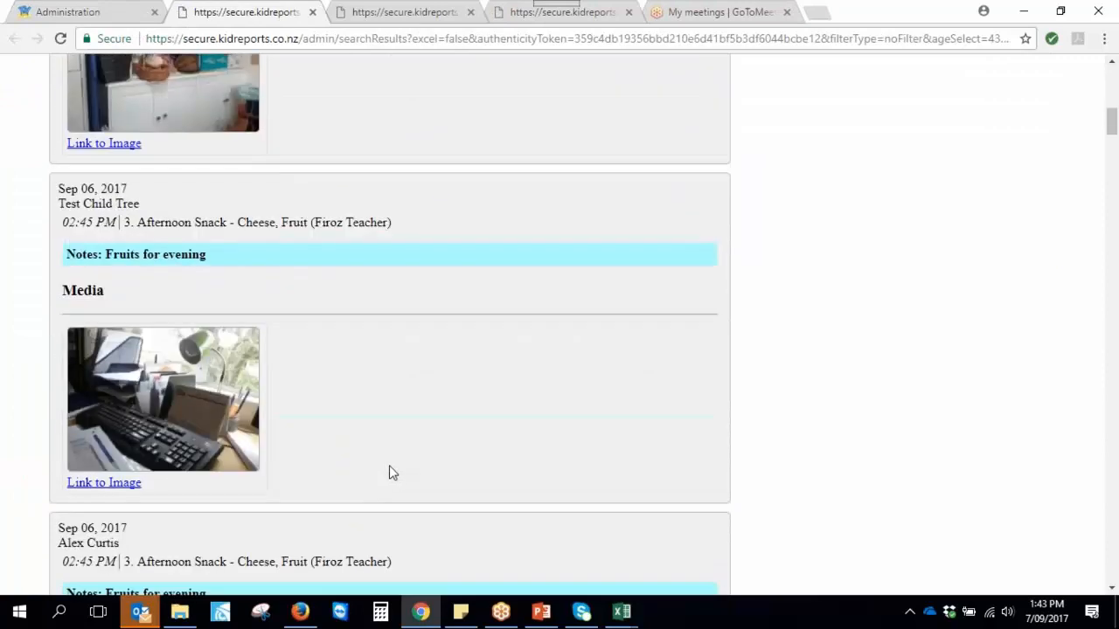
left_click(106, 15)
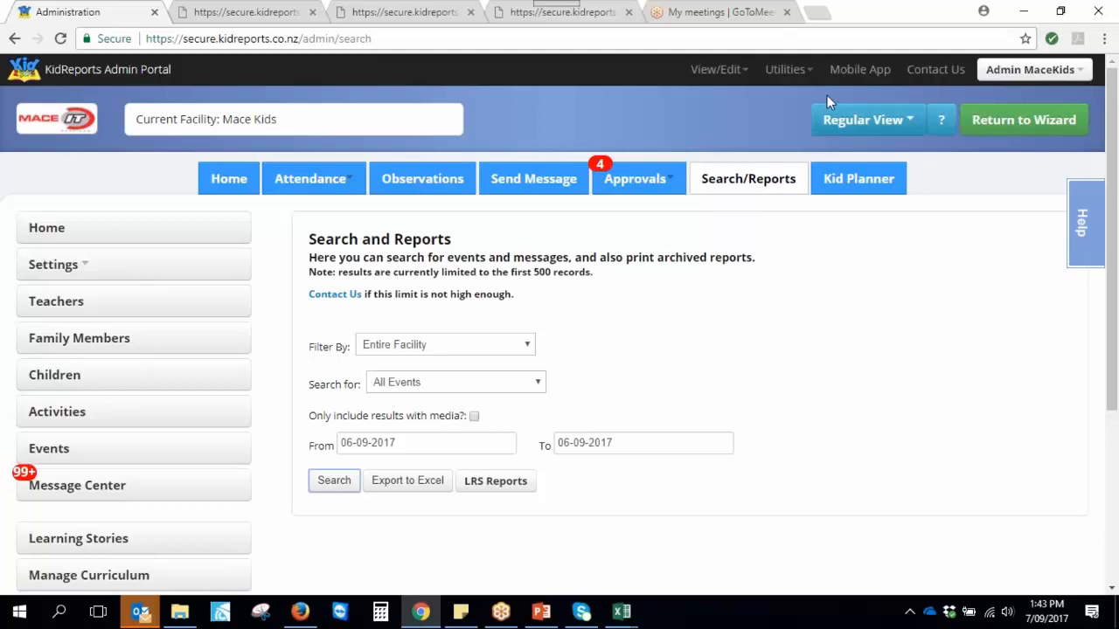
Open Utilities > Slideshow and set the start date to 01-07-2017
left_click(806, 72)
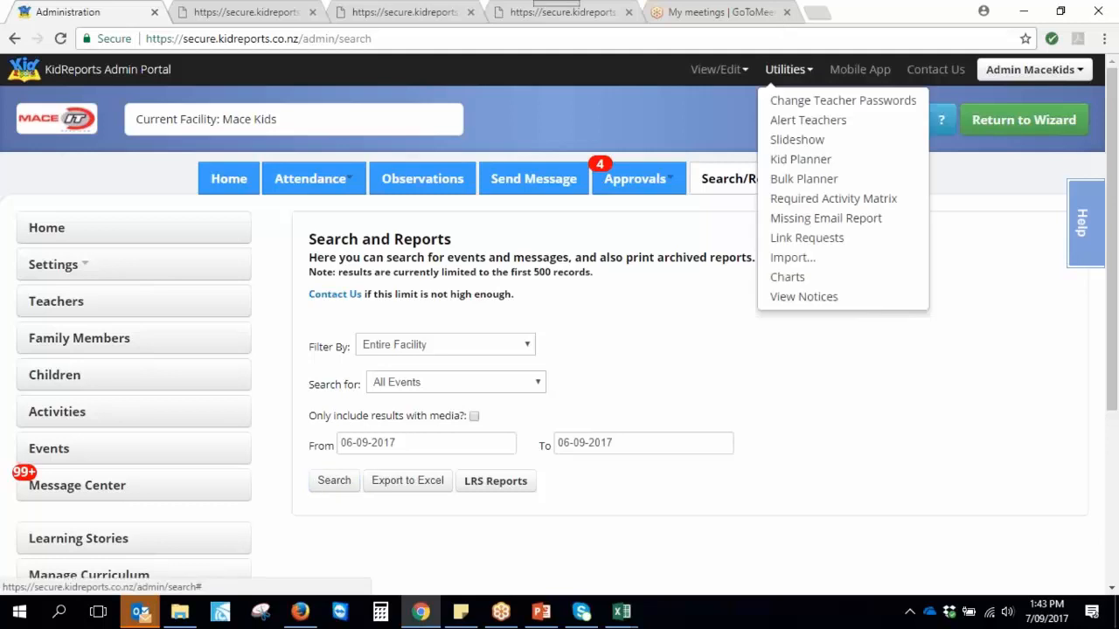
left_click(797, 139)
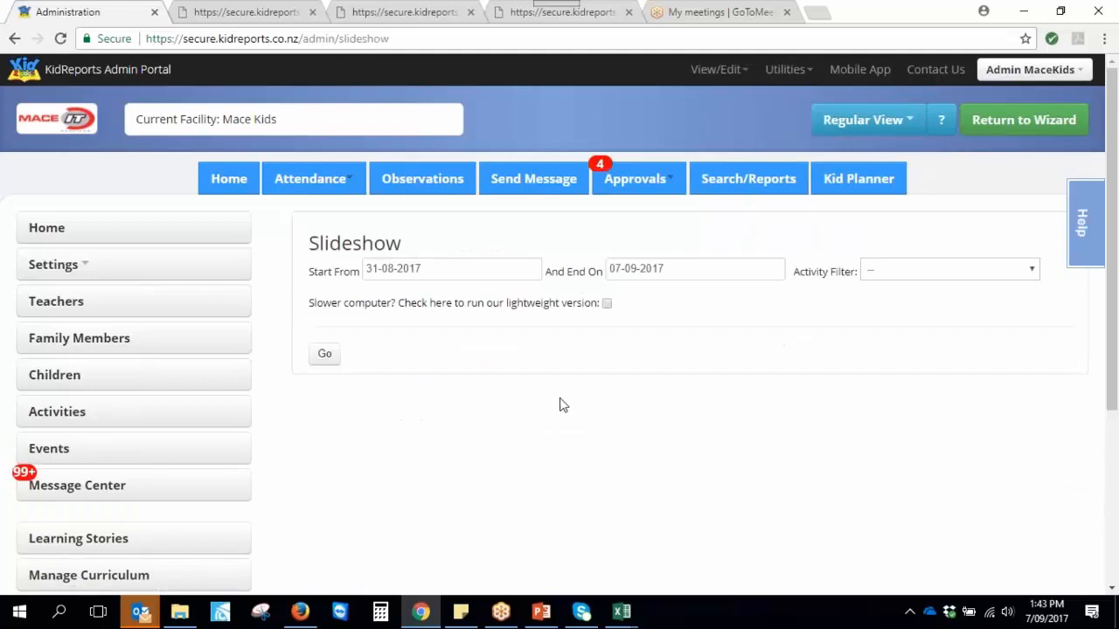
left_click(456, 269)
left_click(378, 298)
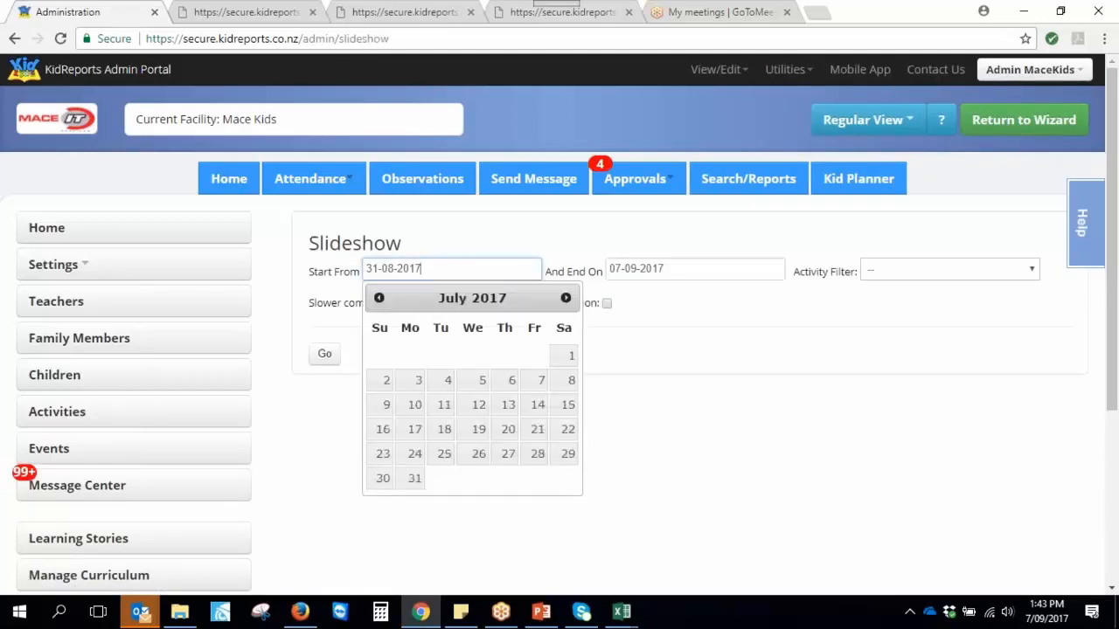
left_click(565, 355)
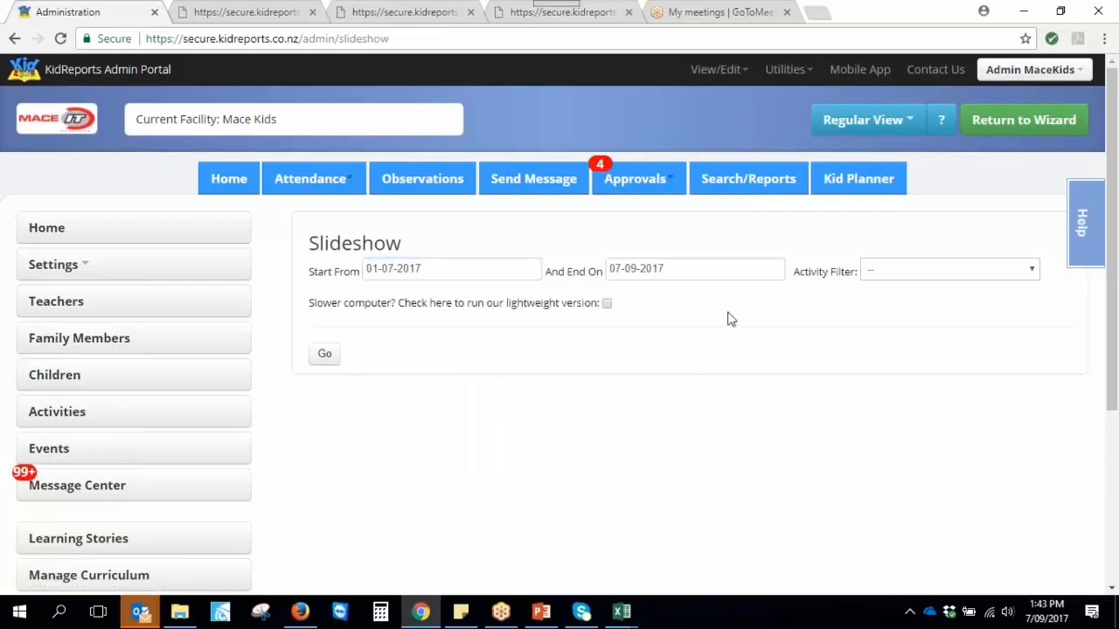
Leave the activity filter at -- for all activities and launch the slideshow
left_click(874, 271)
scroll(900, 415, "down", 2)
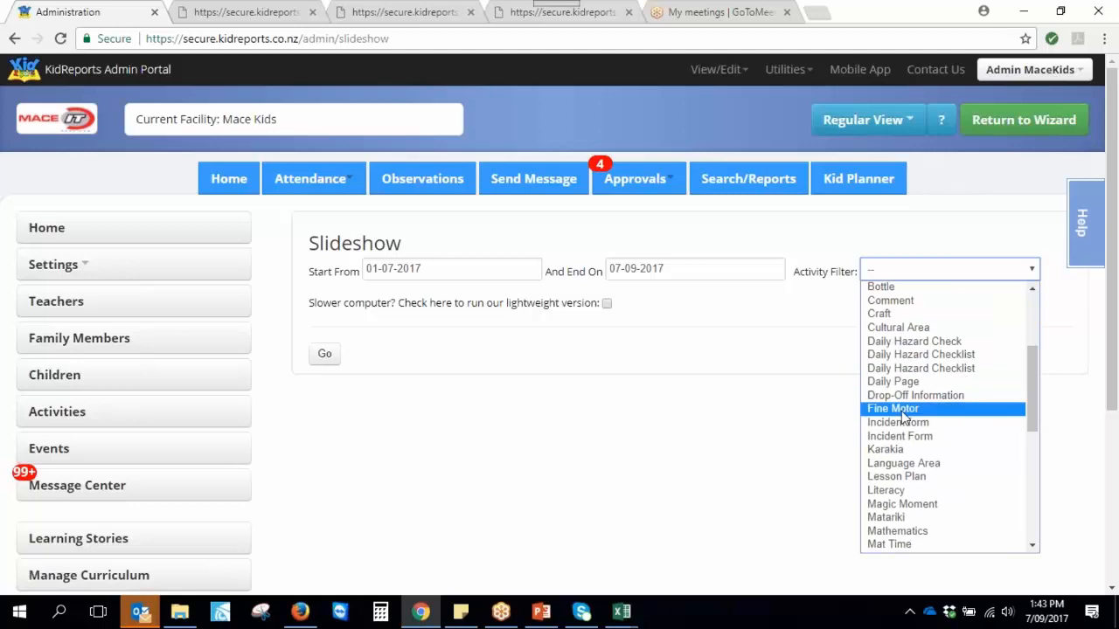
left_click(887, 517)
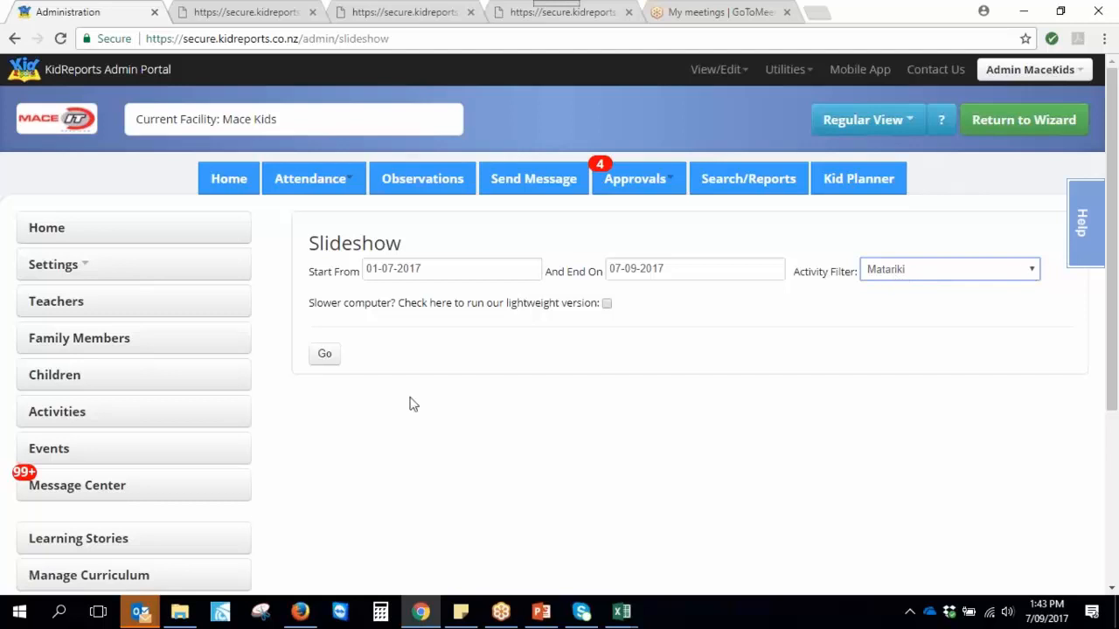
left_click(687, 270)
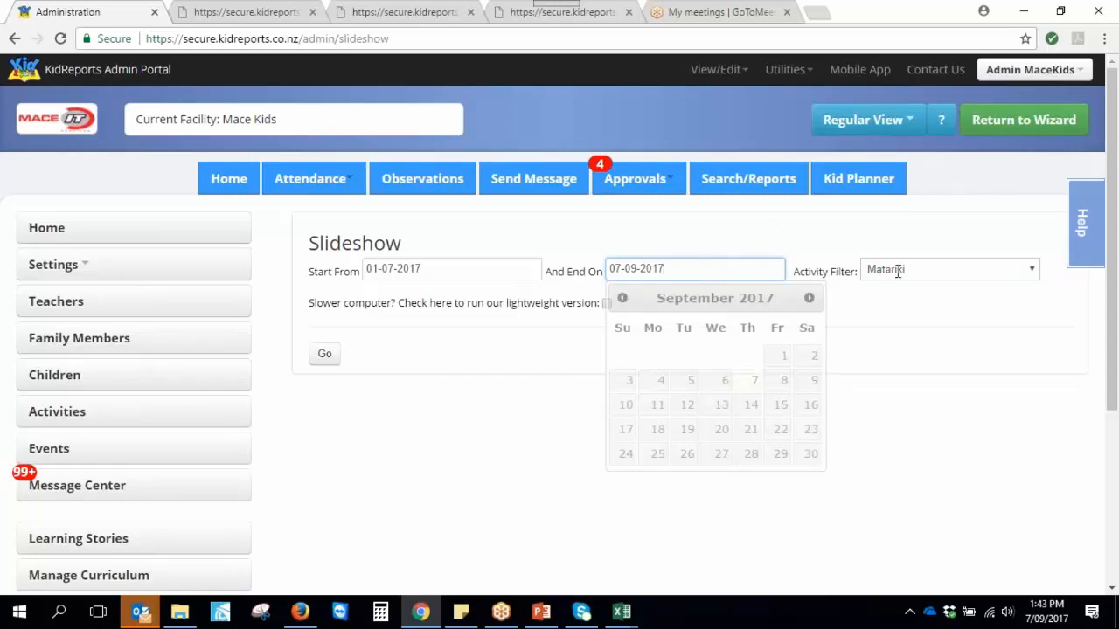
left_click(926, 271)
scroll(931, 376, "up", 3)
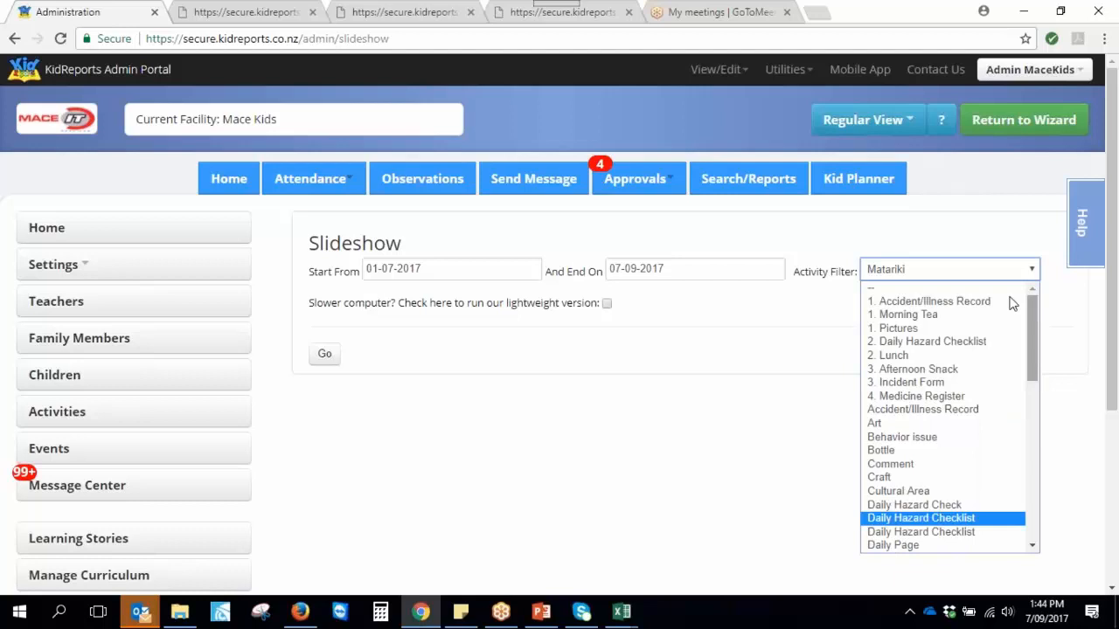
left_click(944, 271)
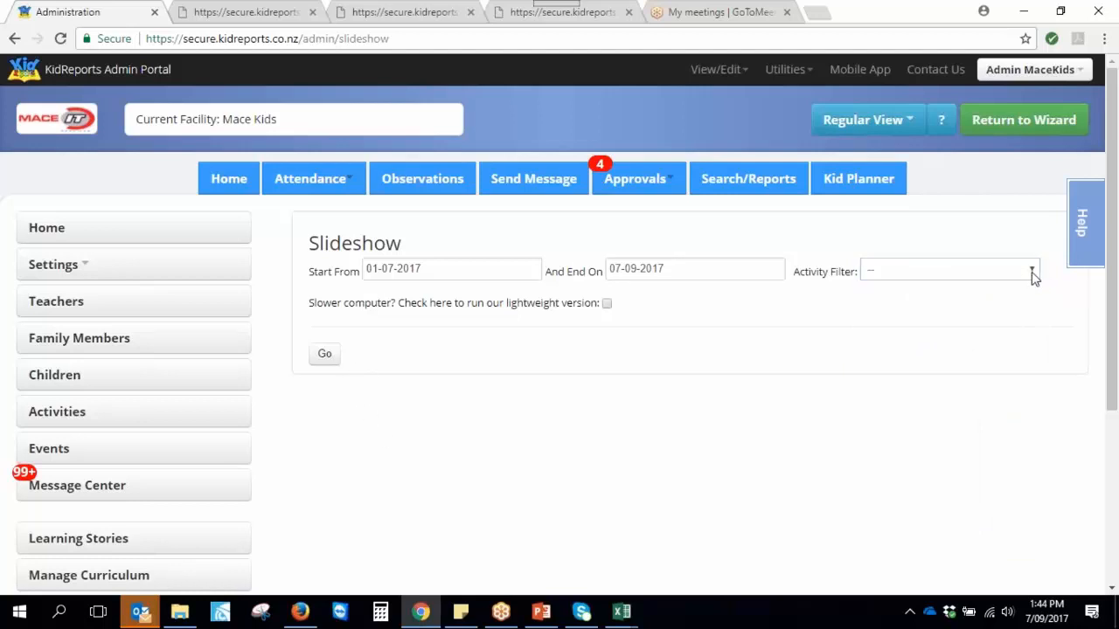
left_click(1032, 273)
left_click(1032, 273)
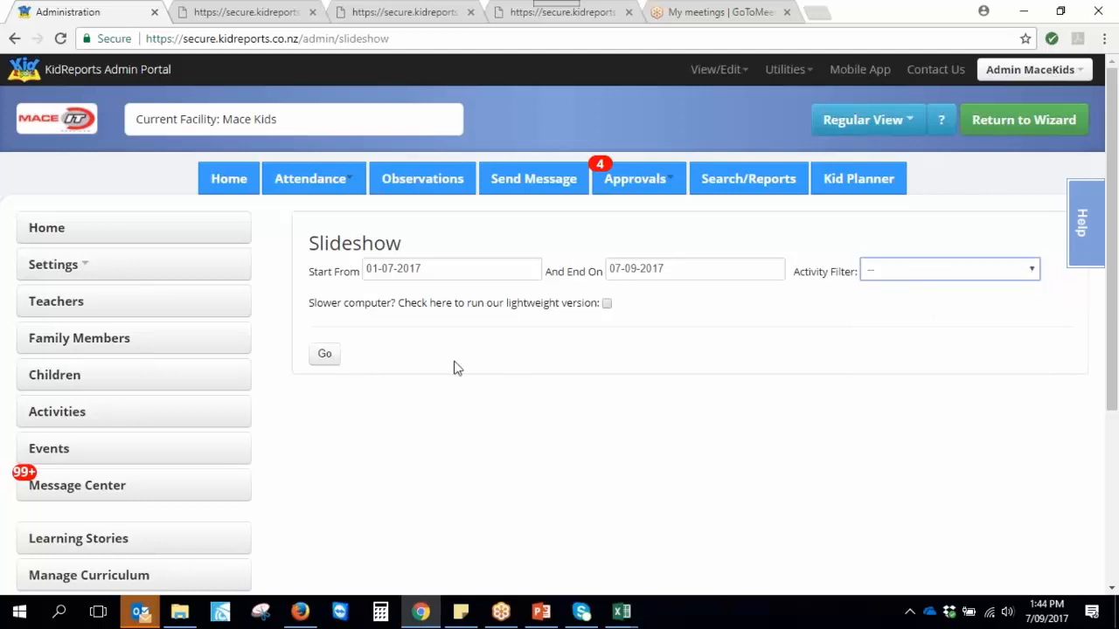
left_click(325, 360)
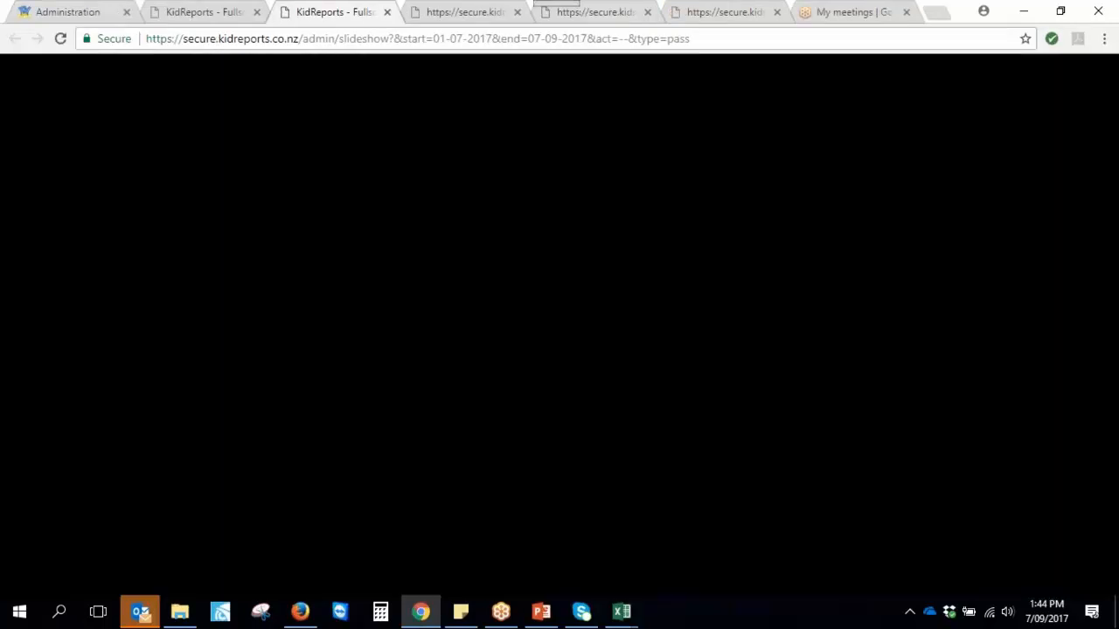